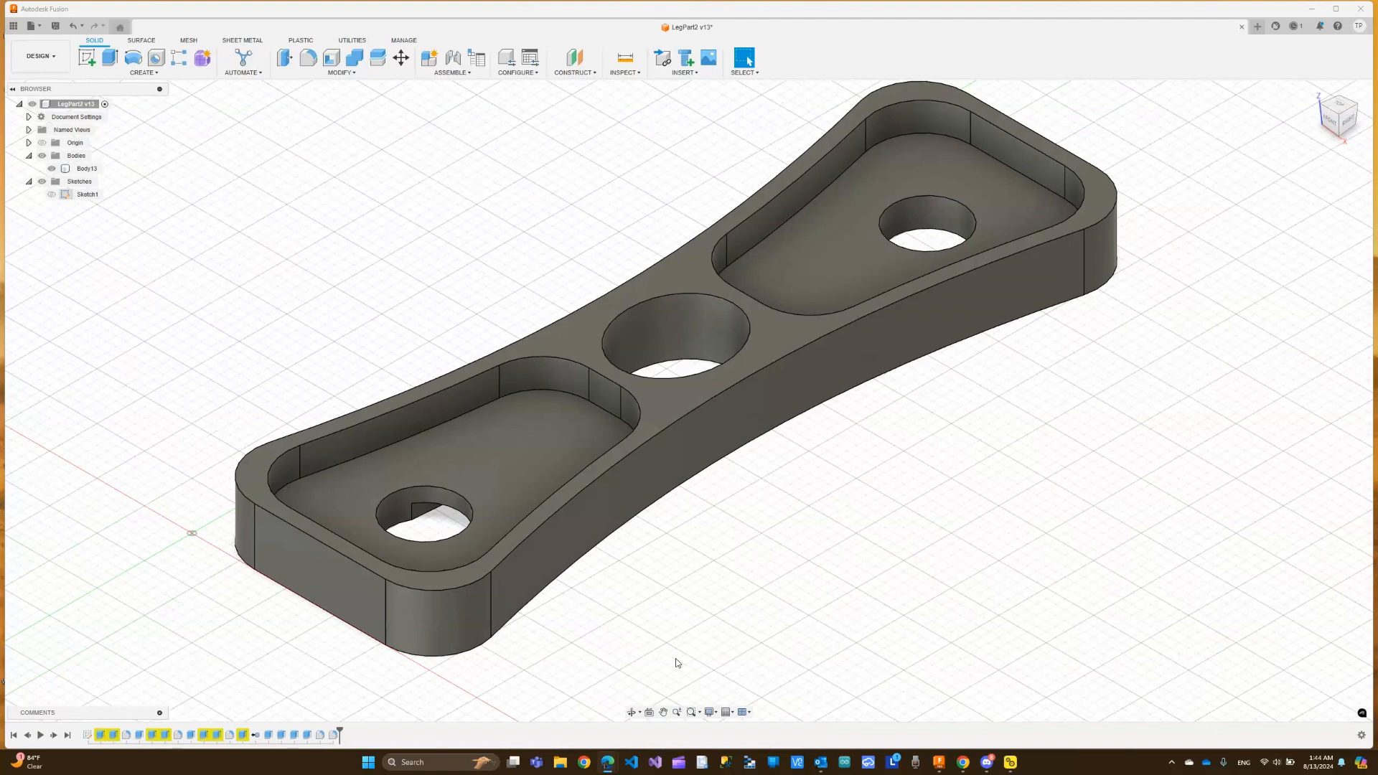
Open the part's existing base sketch for editing
{"action": "left_click", "coordinate": [631, 712]}
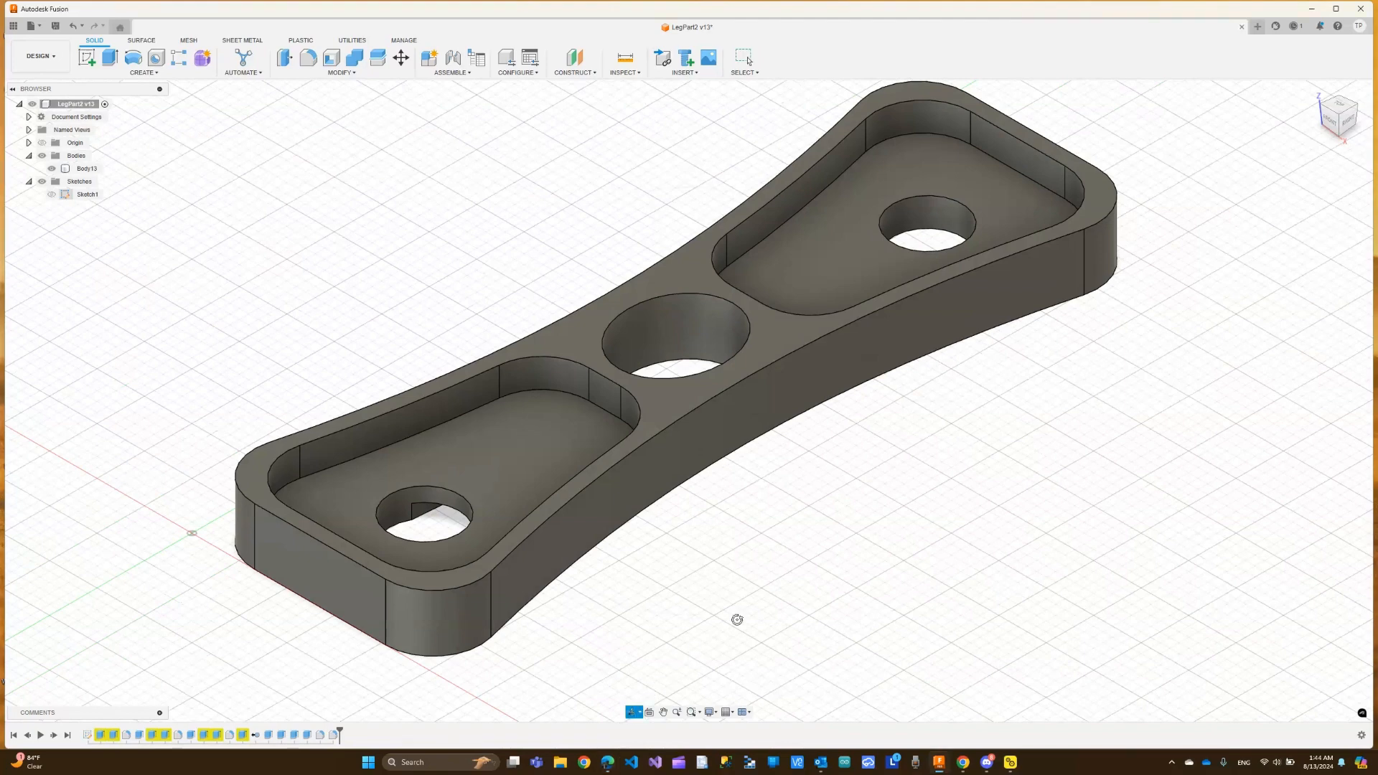
{"action": "mouse_move", "coordinate": [732, 631]}
{"action": "left_mouse_down"}
{"action": "mouse_move", "coordinate": [735, 566]}
{"action": "mouse_move", "coordinate": [739, 623]}
{"action": "left_mouse_up"}
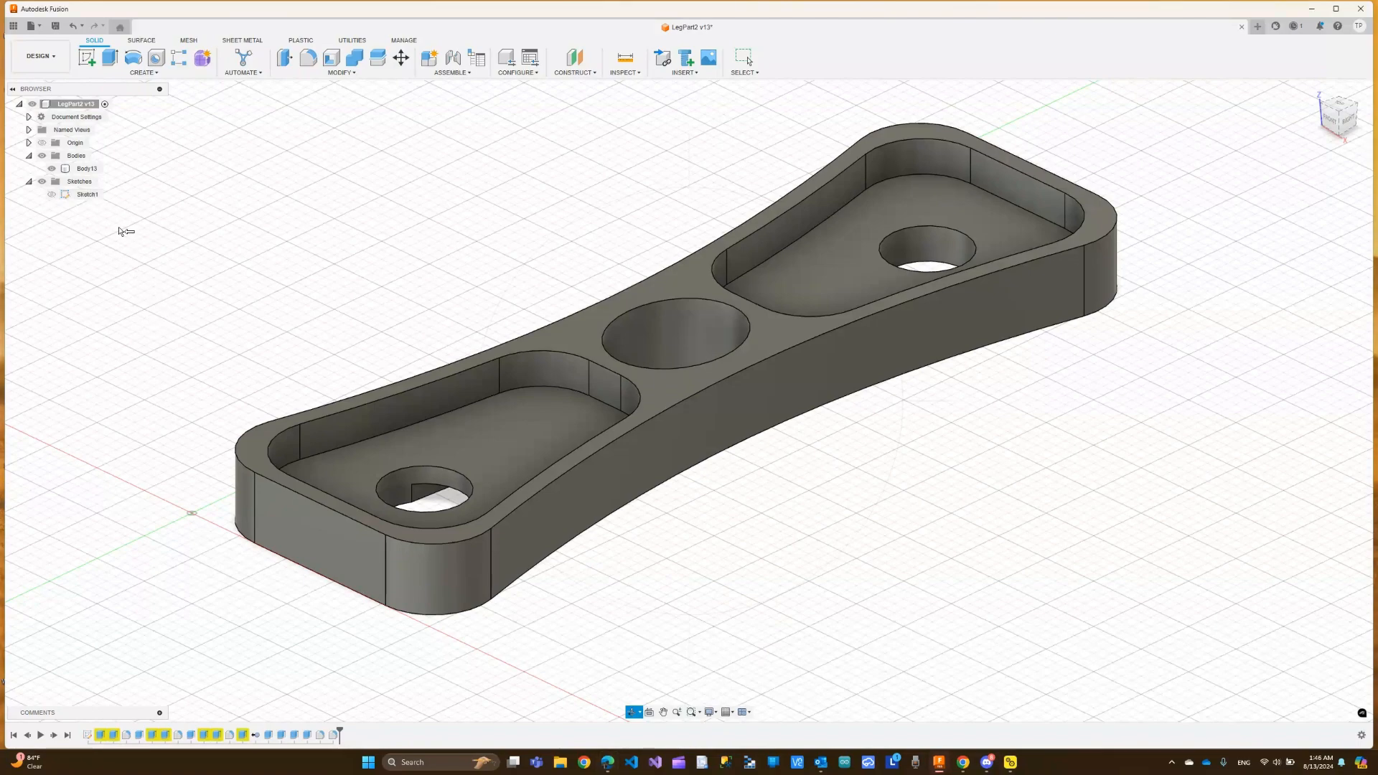
{"action": "key", "text": "Escape"}
{"action": "double_click", "coordinate": [67, 195]}
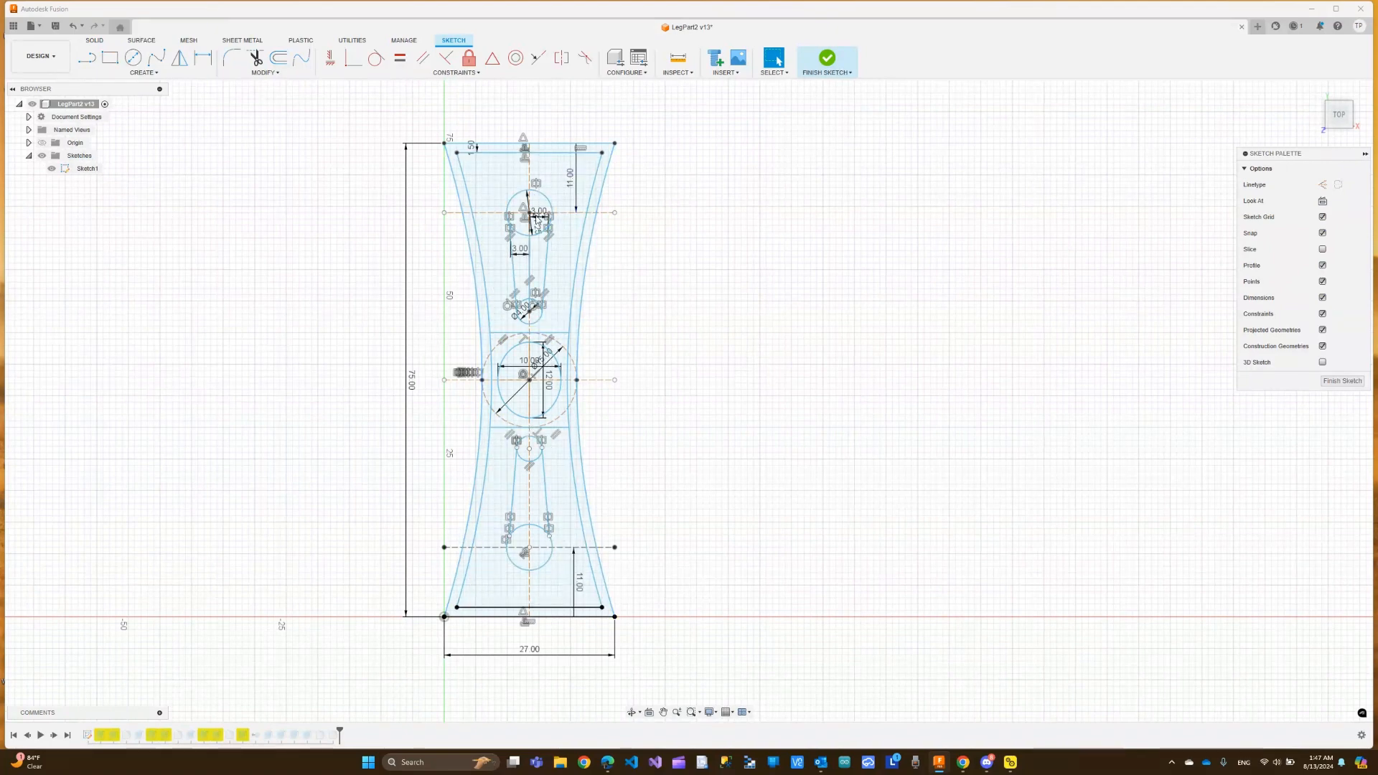
Draw a 27 by 75 mm rectangle beside the existing leg profile, with its upper edge level with the profile's
{"action": "left_click", "coordinate": [110, 60]}
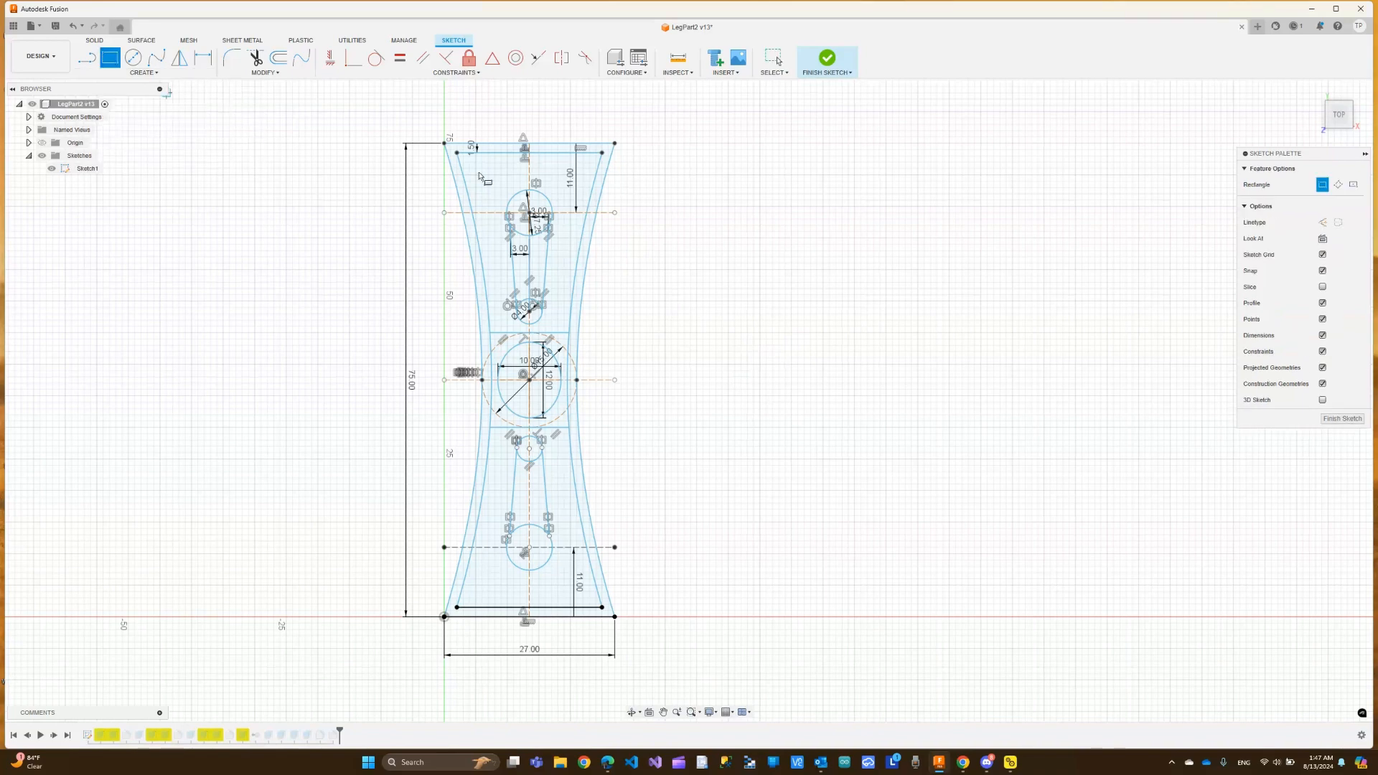
{"action": "left_click", "coordinate": [697, 144]}
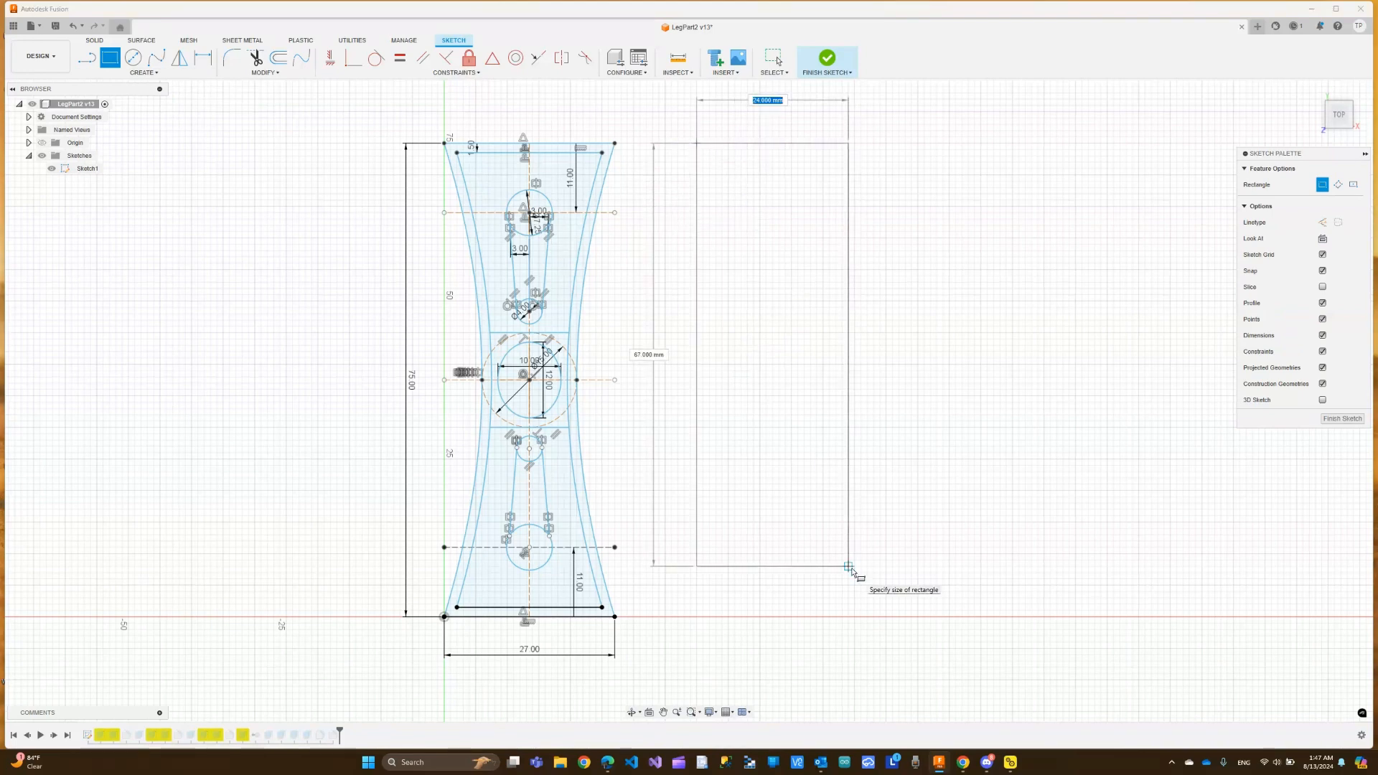
{"action": "type", "text": "27"}
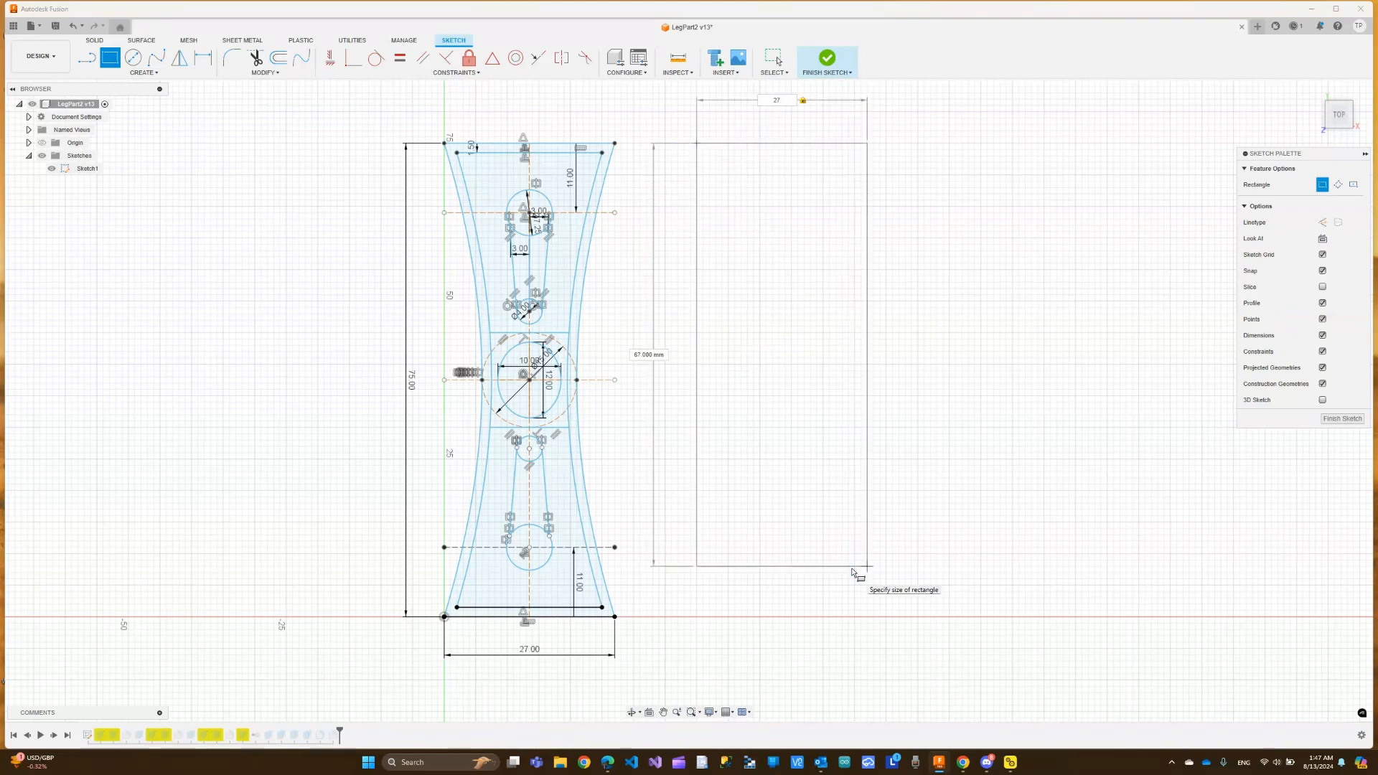
{"action": "key", "text": "Tab"}
{"action": "type", "text": "75"}
{"action": "key", "text": "Return"}
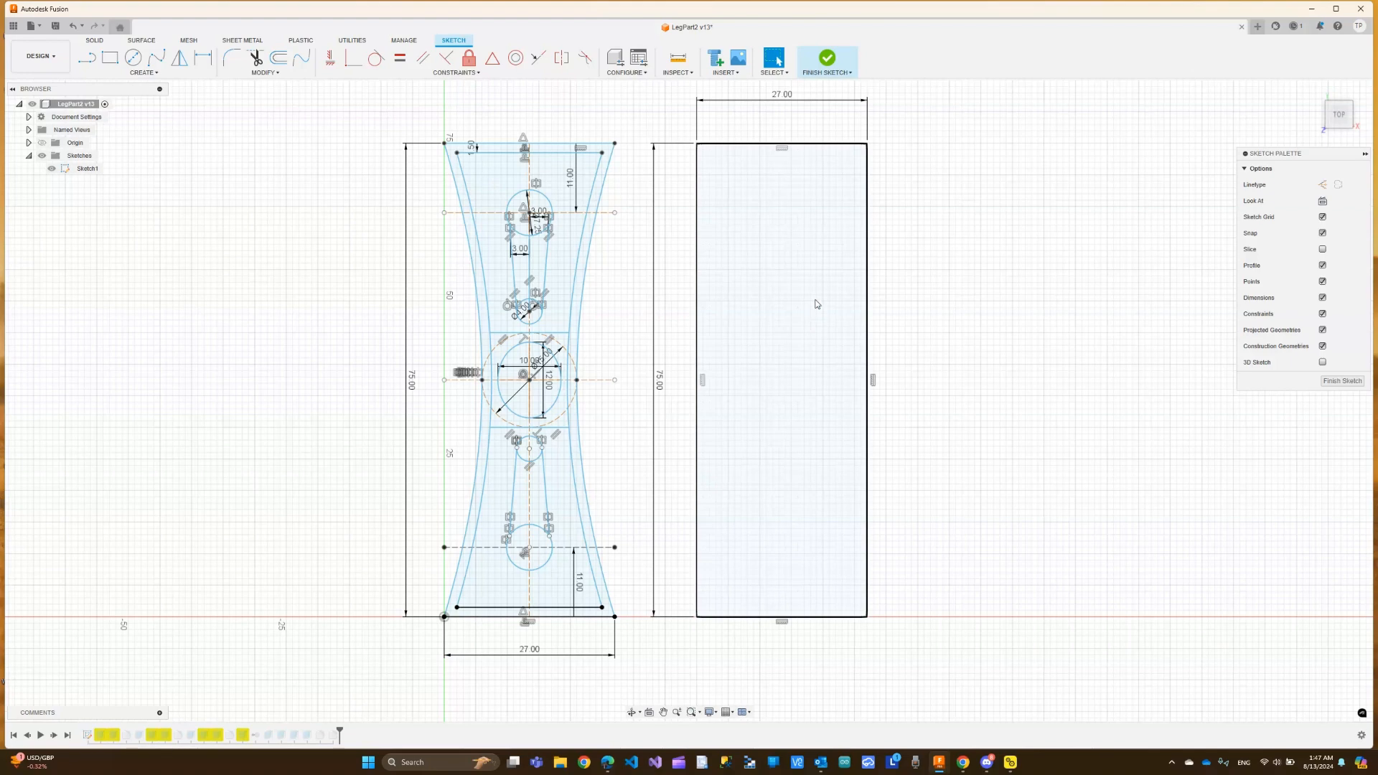
Offset the new rectangle's upper and lower edges 11 mm inward
{"action": "left_click", "coordinate": [756, 144]}
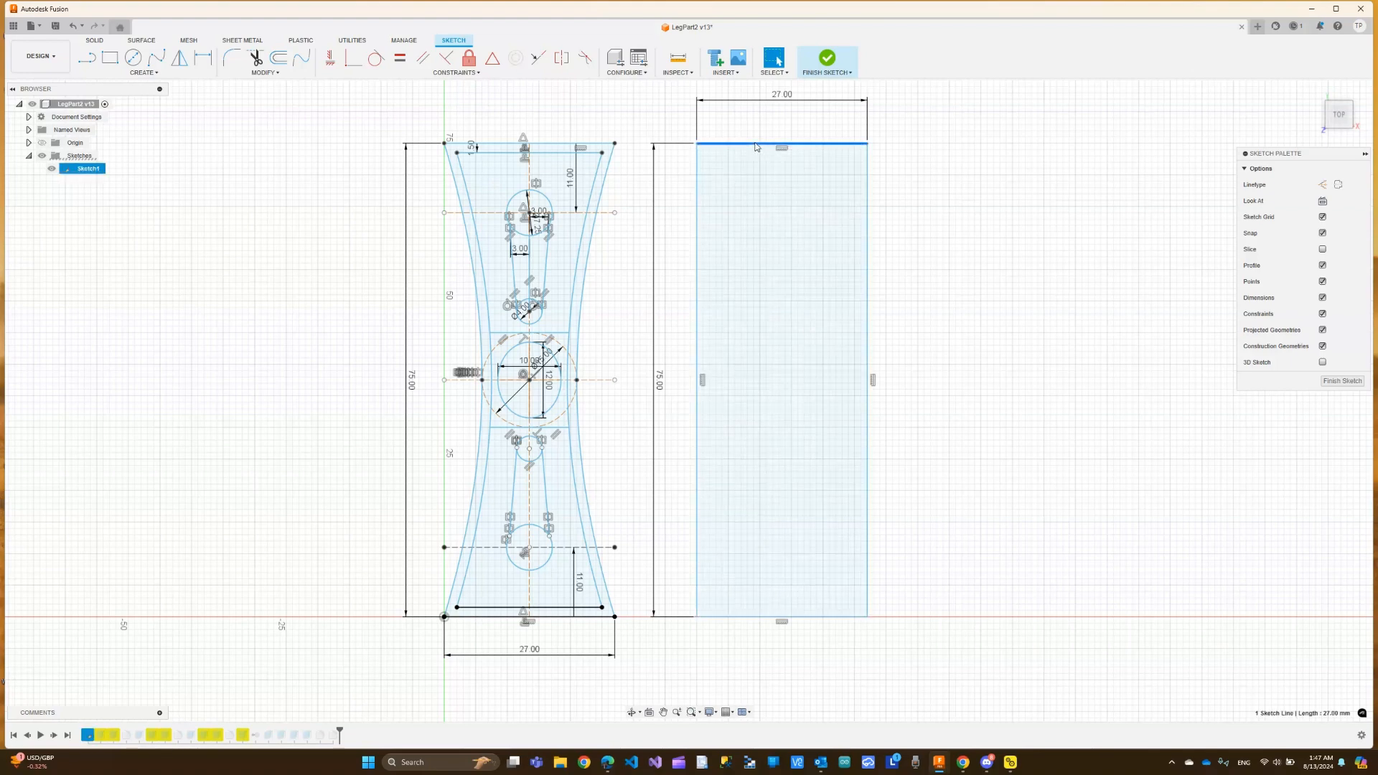
{"action": "left_click", "coordinate": [279, 57]}
{"action": "type", "text": "11"}
{"action": "key", "text": "Return"}
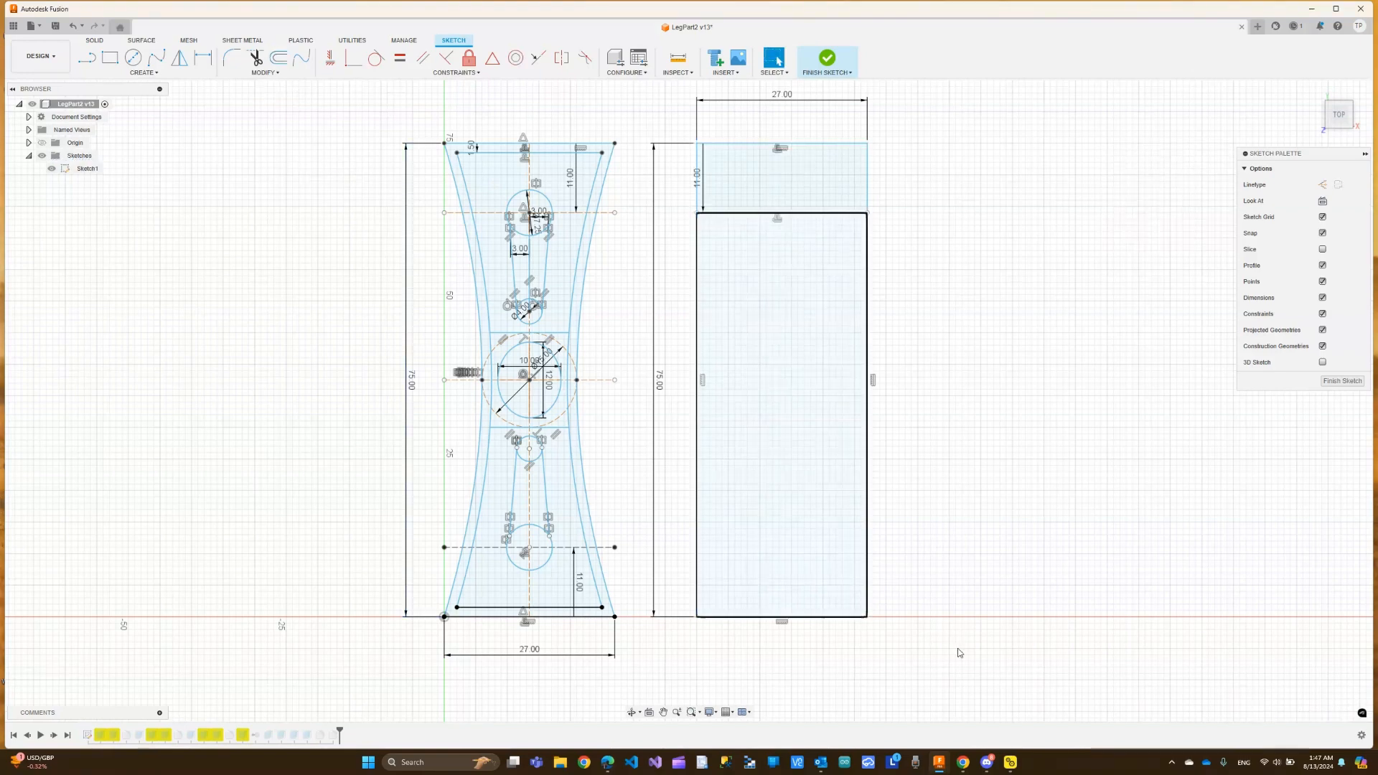
{"action": "left_click", "coordinate": [818, 616]}
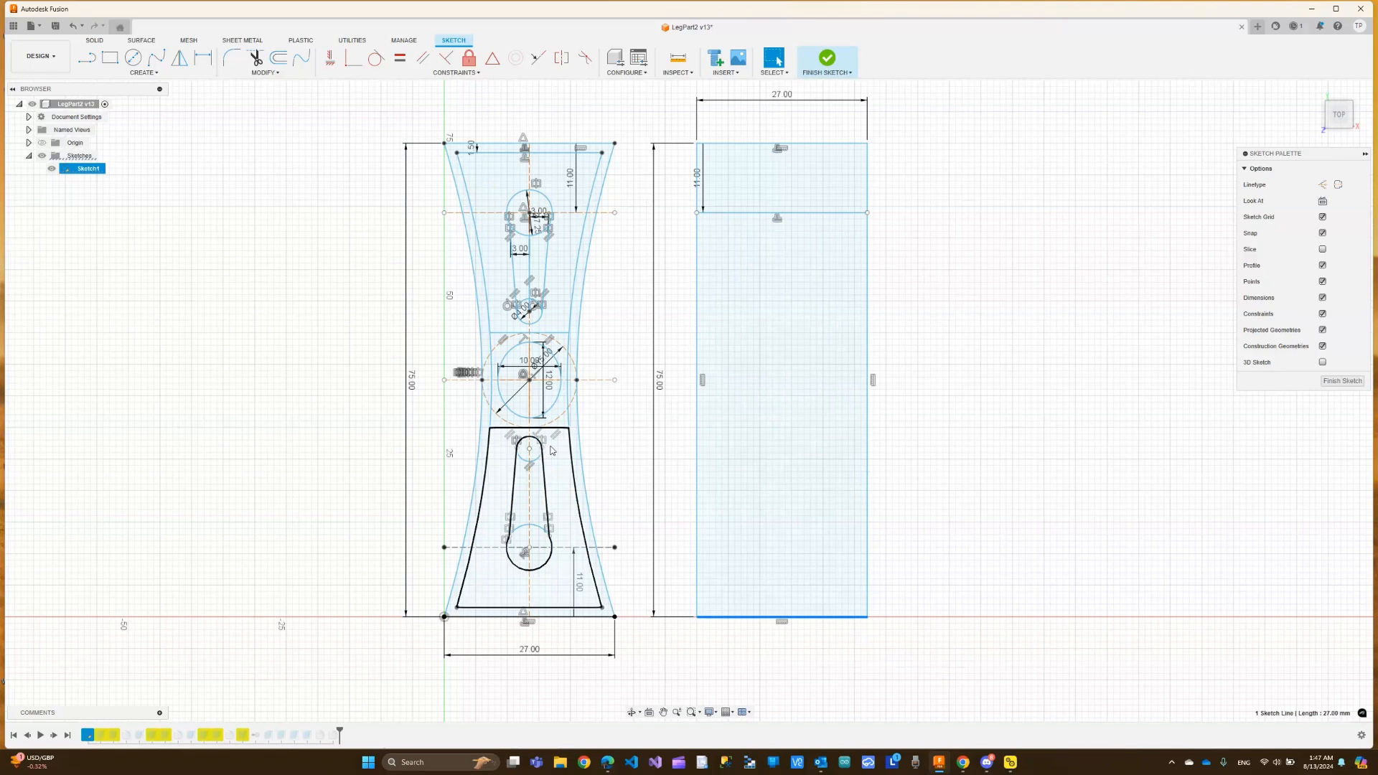
{"action": "left_click", "coordinate": [278, 58]}
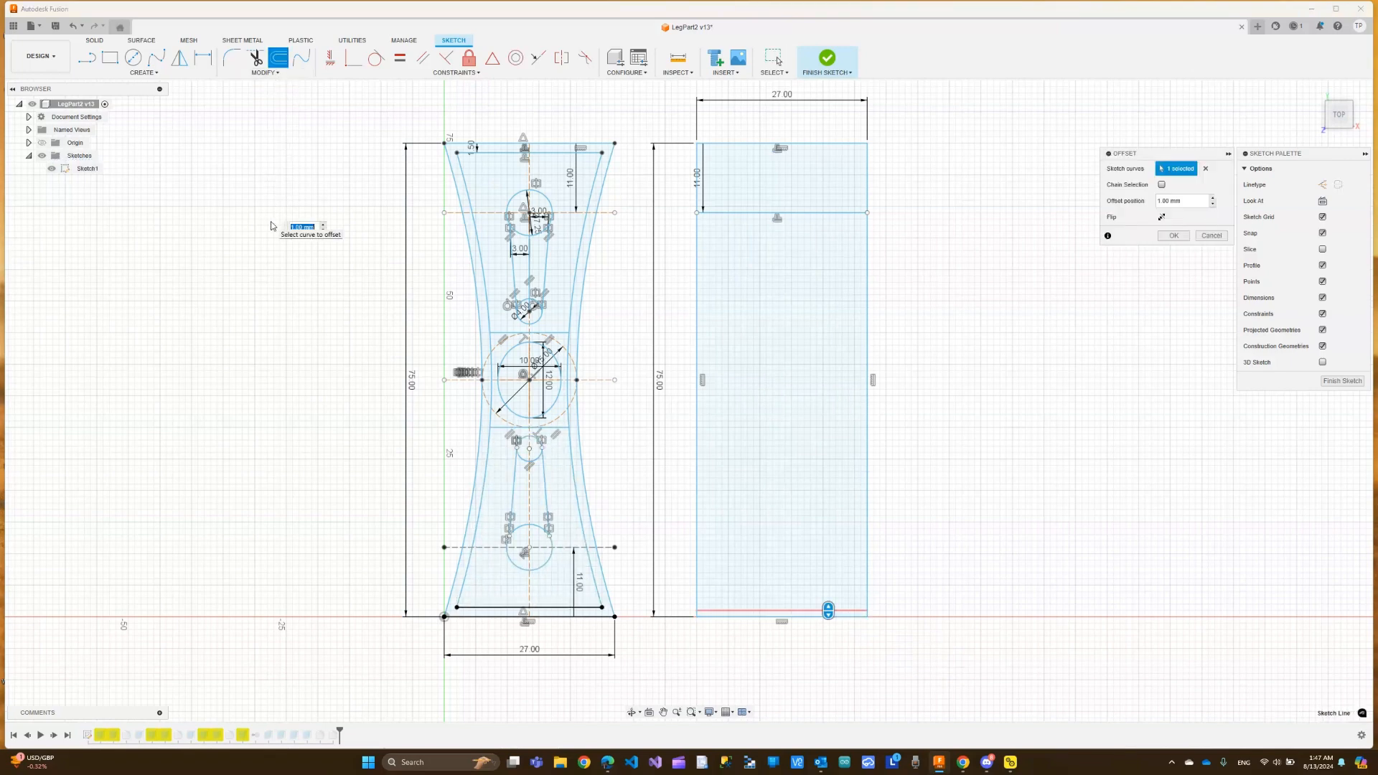
{"action": "type", "text": "11"}
{"action": "key", "text": "Return"}
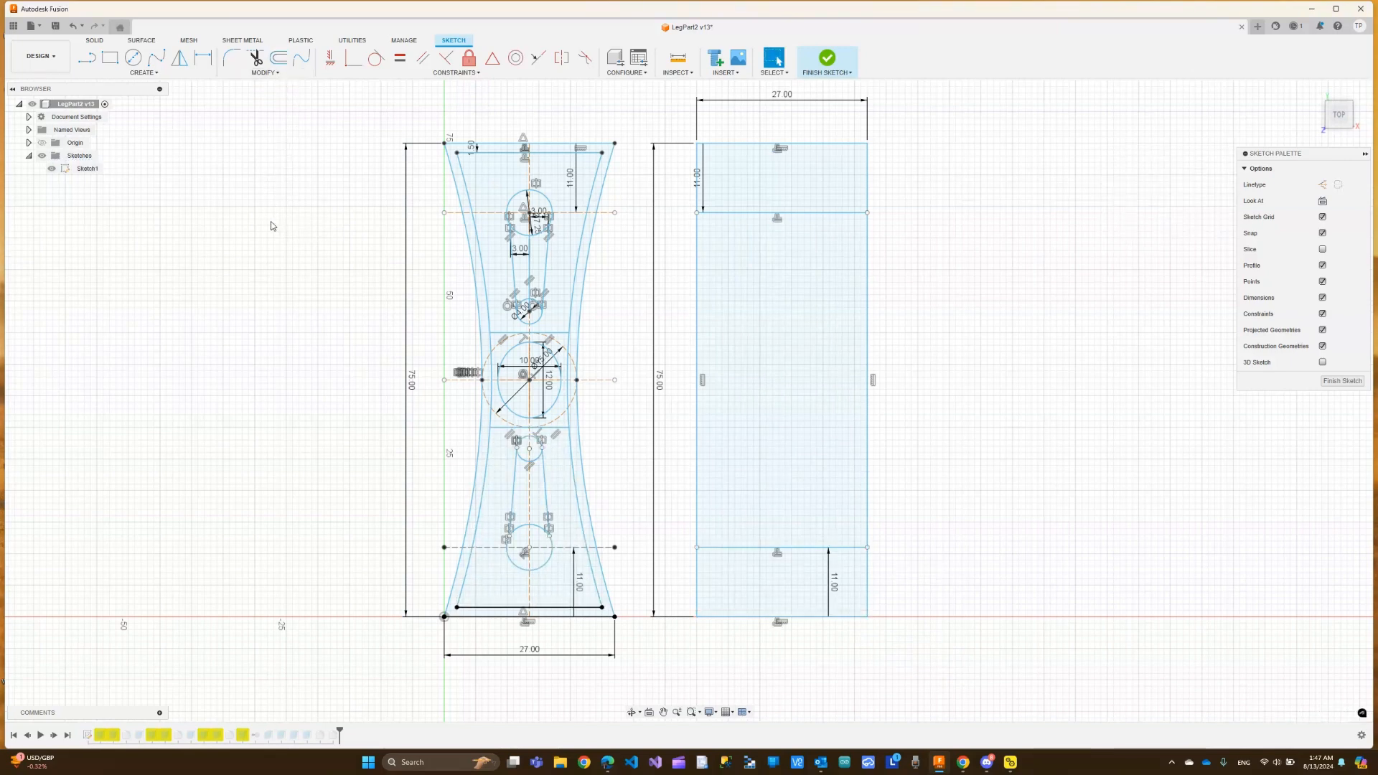
{"action": "left_click", "coordinate": [697, 307]}
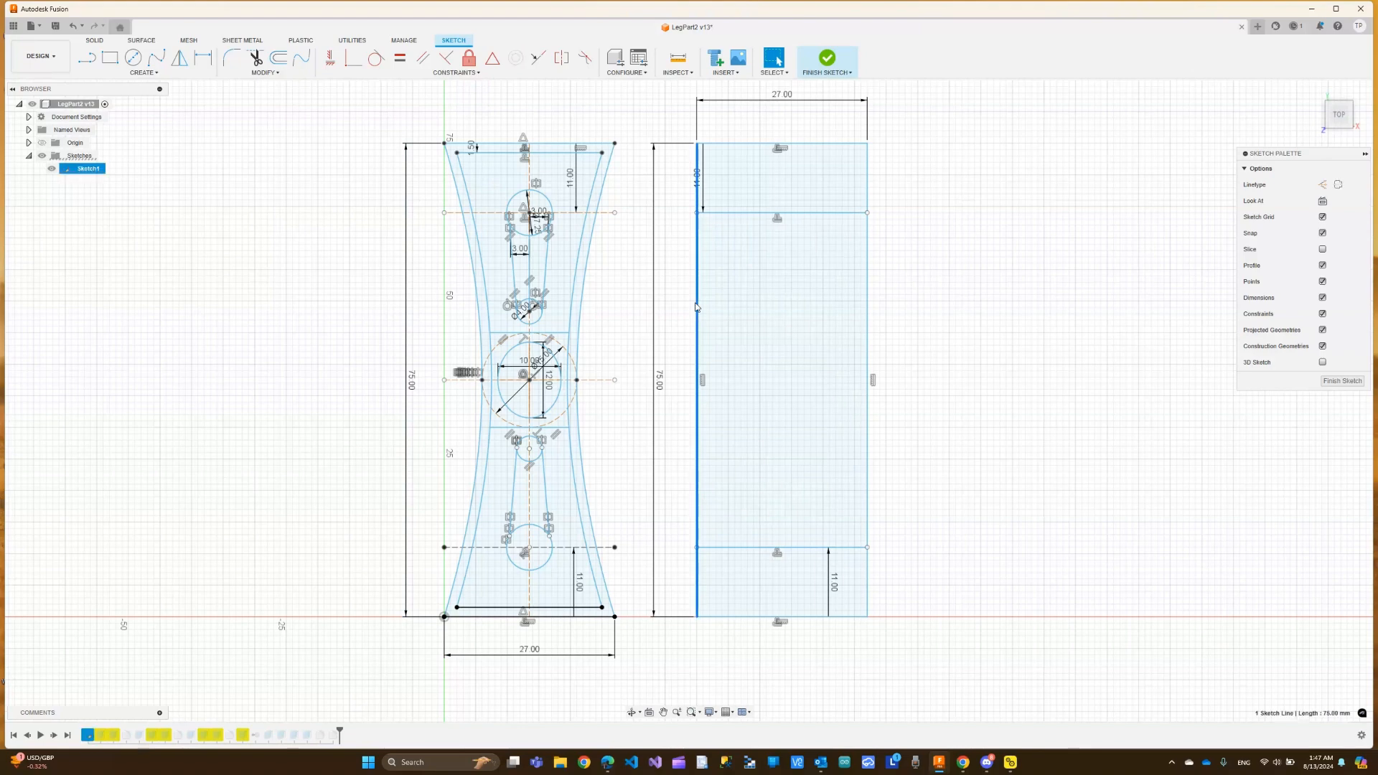
{"action": "key", "text": "Delete"}
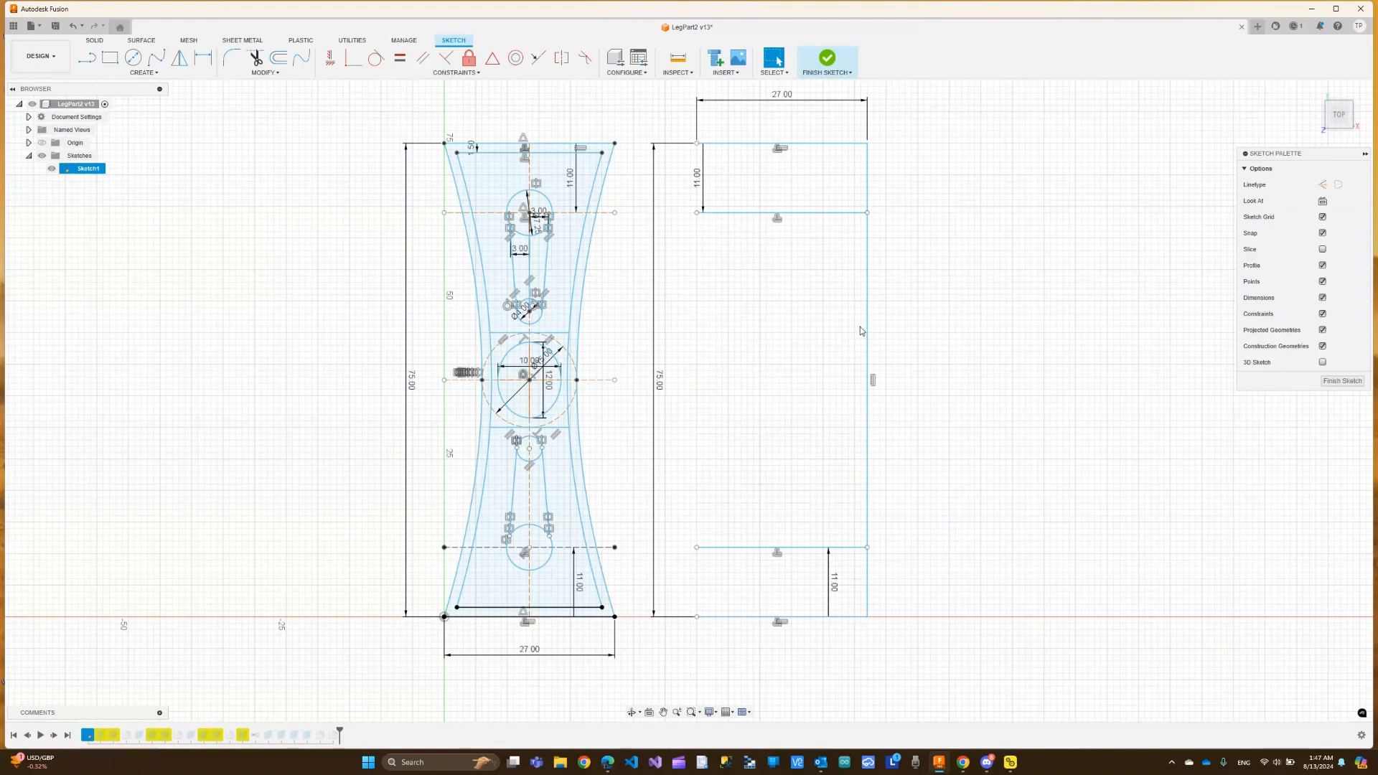
{"action": "key", "text": "ctrl+z"}
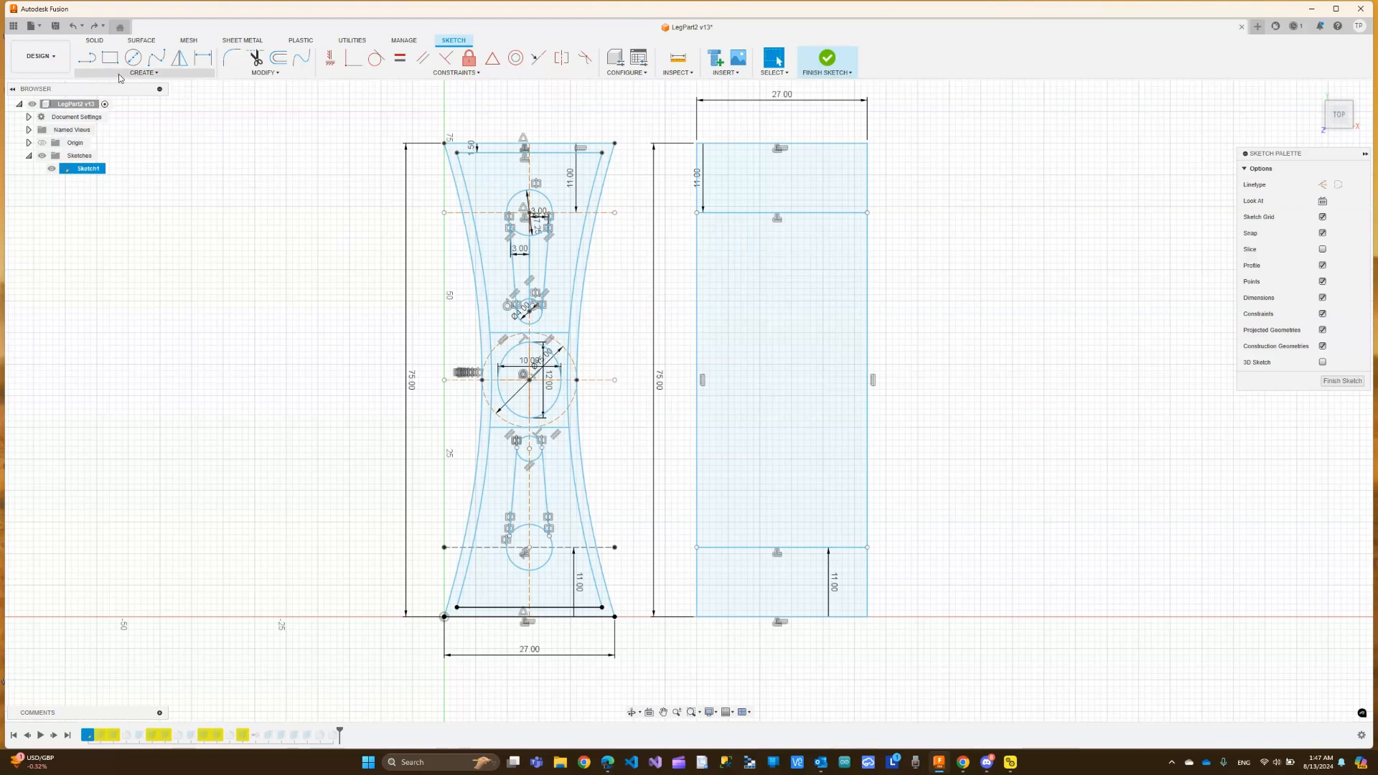
Draw vertical and horizontal centre lines across the rectangle, joining the midpoints of its opposite edges
{"action": "key", "text": "l"}
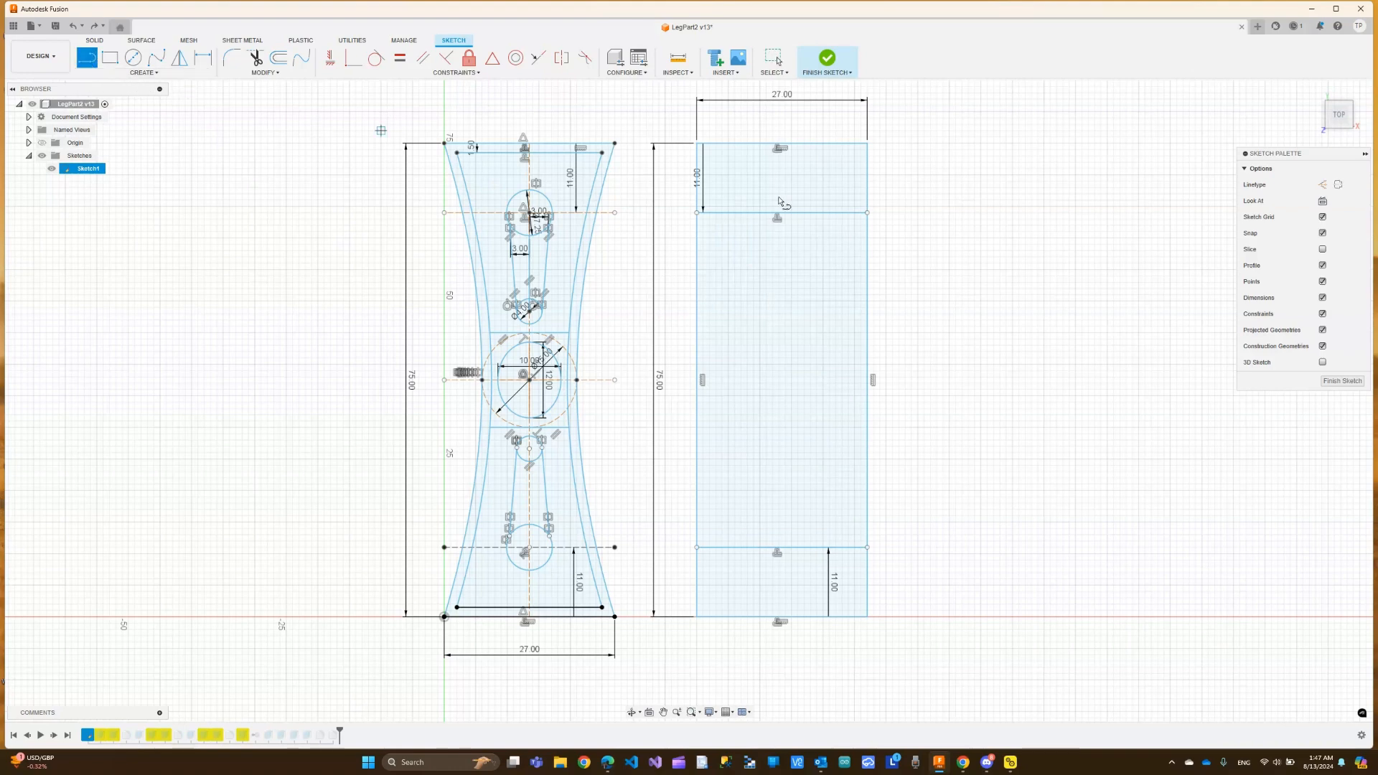
{"action": "left_click", "coordinate": [781, 146]}
{"action": "double_click", "coordinate": [781, 616]}
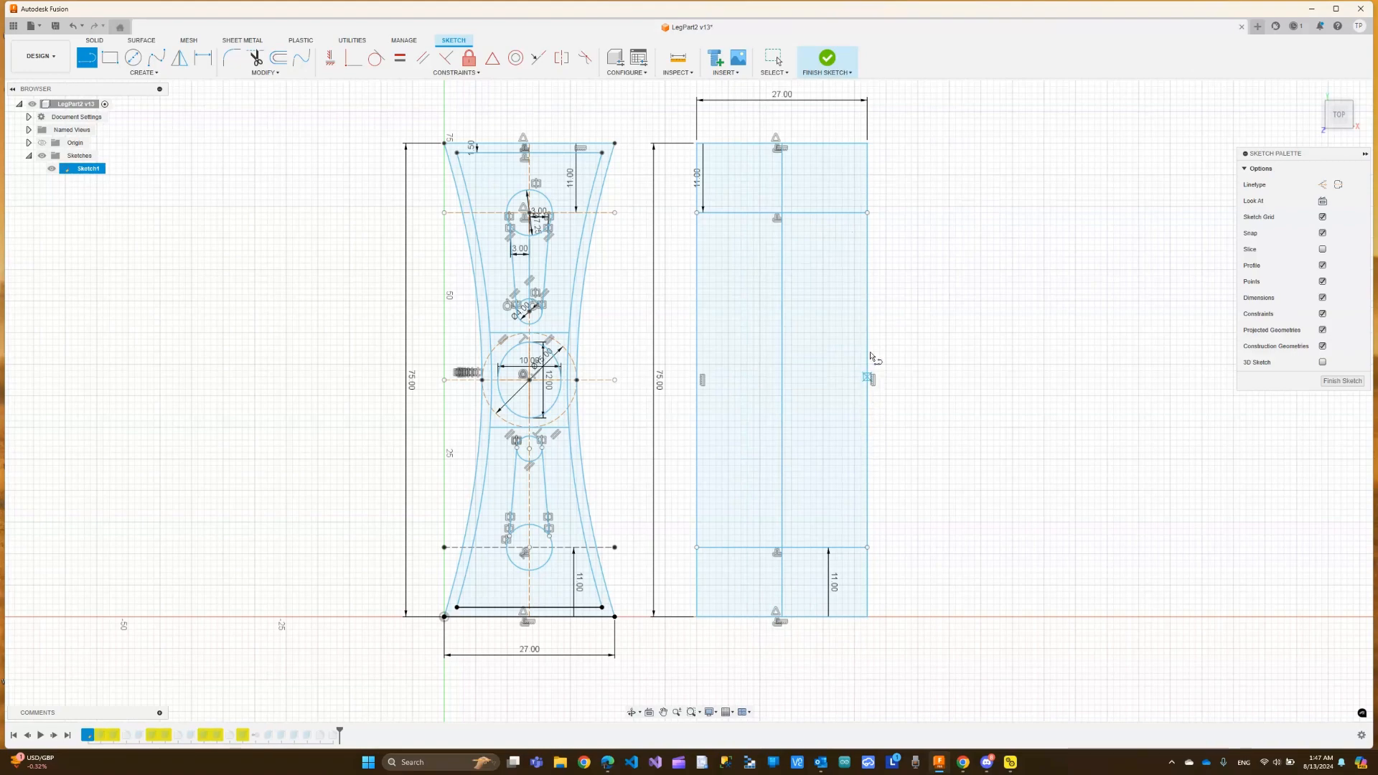
{"action": "scroll", "coordinate": [873, 379], "scroll_direction": "up", "scroll_amount": 4}
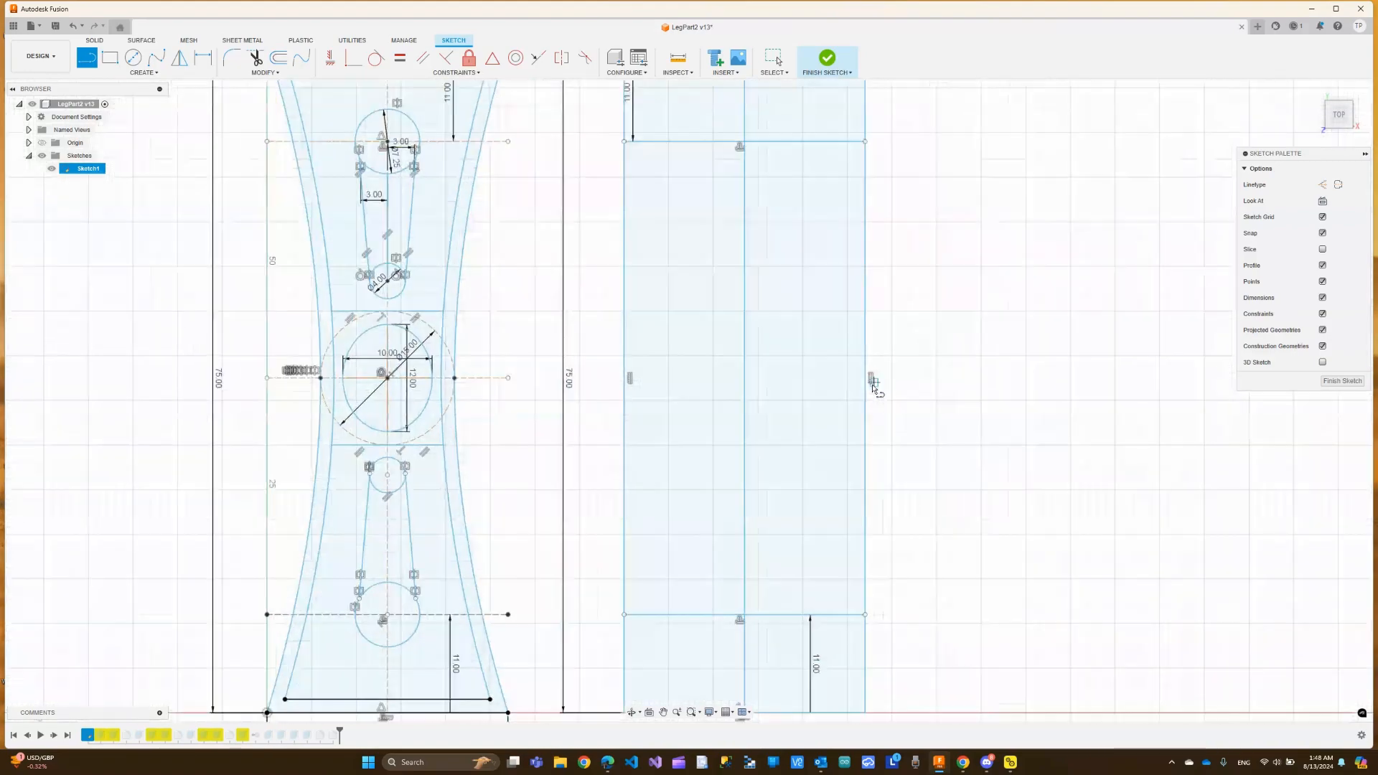
{"action": "scroll", "coordinate": [872, 388], "scroll_direction": "up", "scroll_amount": 3}
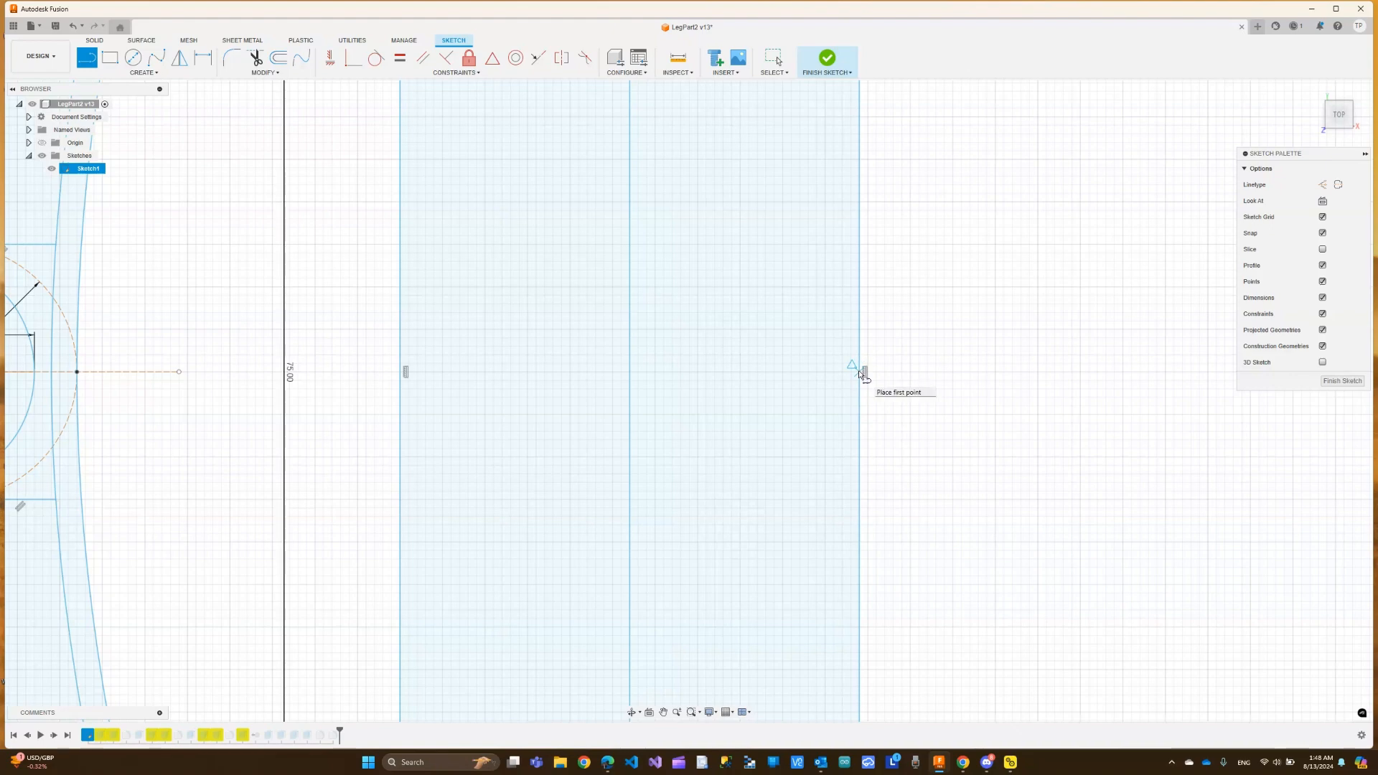
{"action": "left_click", "coordinate": [862, 373]}
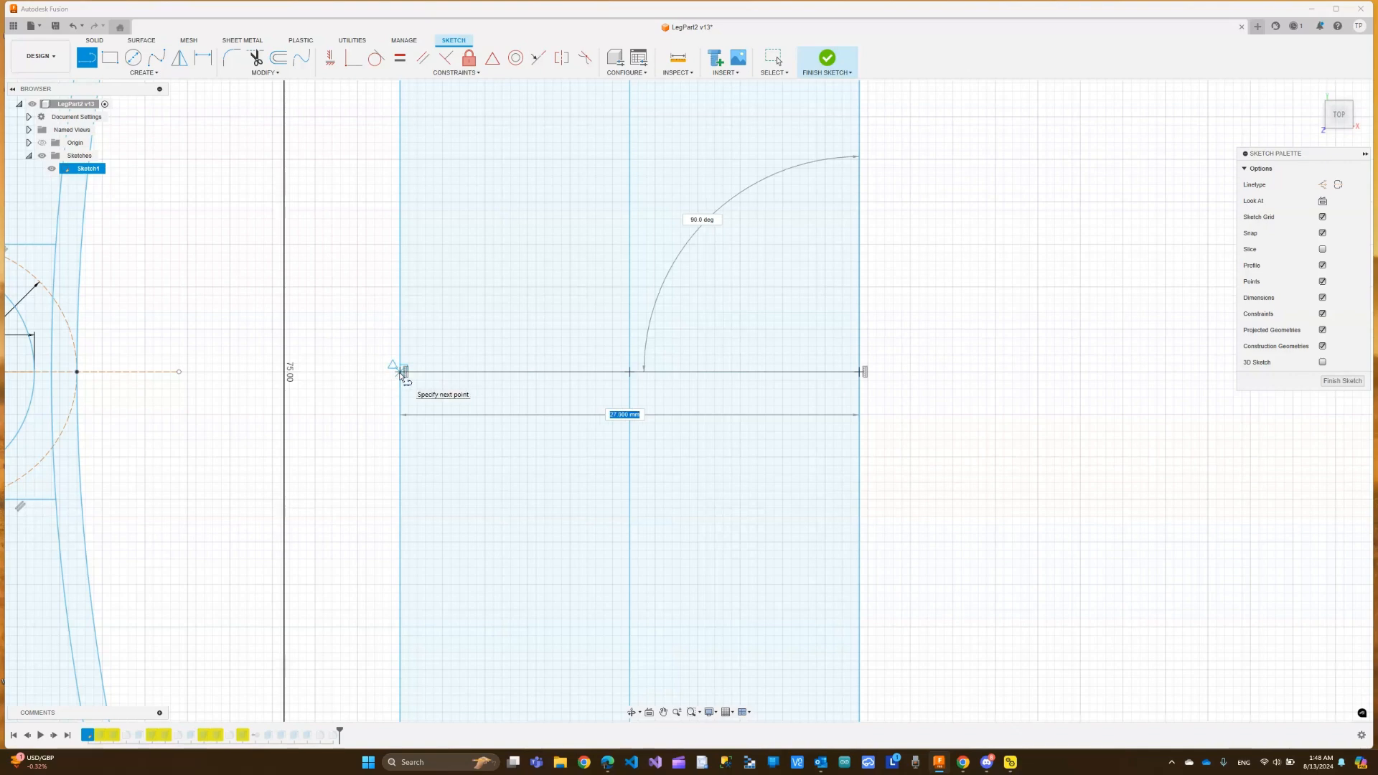
{"action": "key", "text": "Escape"}
{"action": "scroll", "coordinate": [613, 436], "scroll_direction": "down", "scroll_amount": 5}
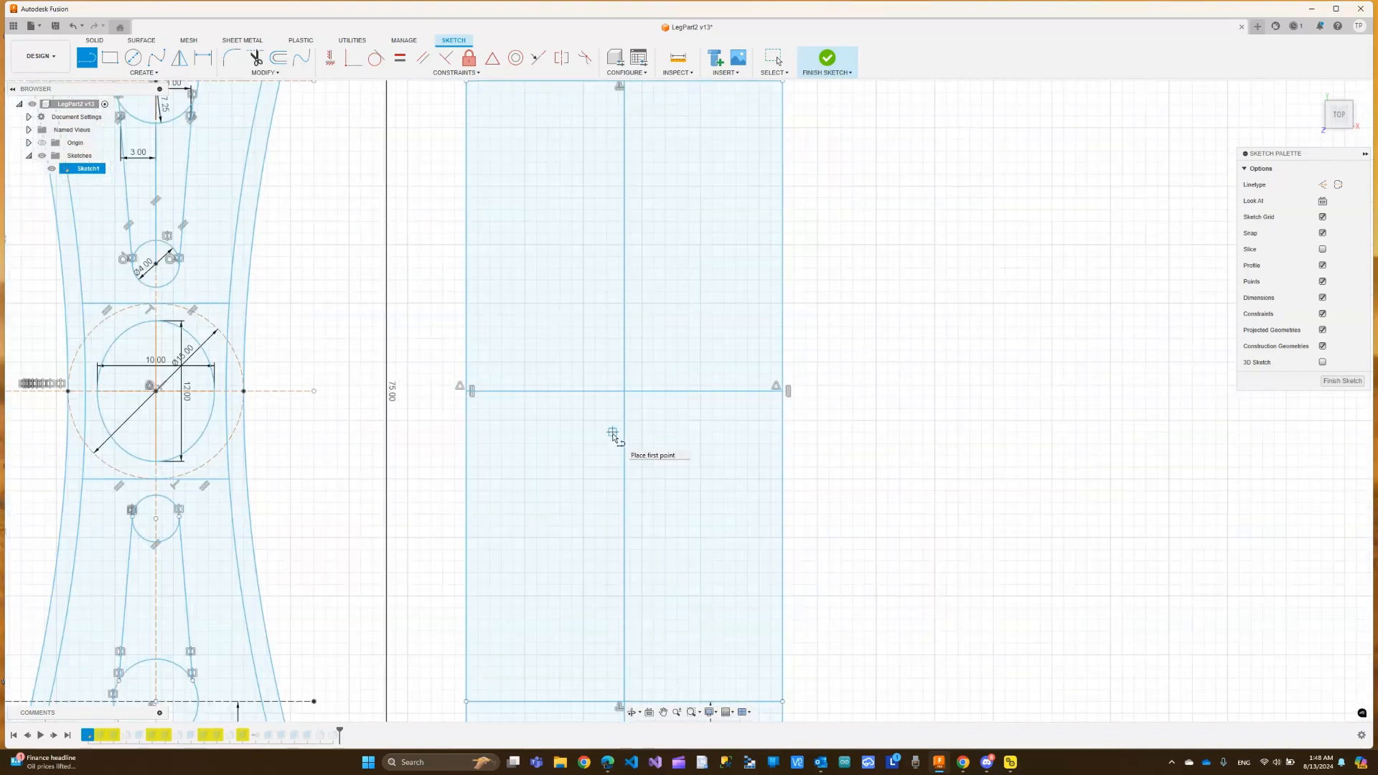
{"action": "scroll", "coordinate": [613, 436], "scroll_direction": "down", "scroll_amount": 3}
{"action": "key", "text": "Escape"}
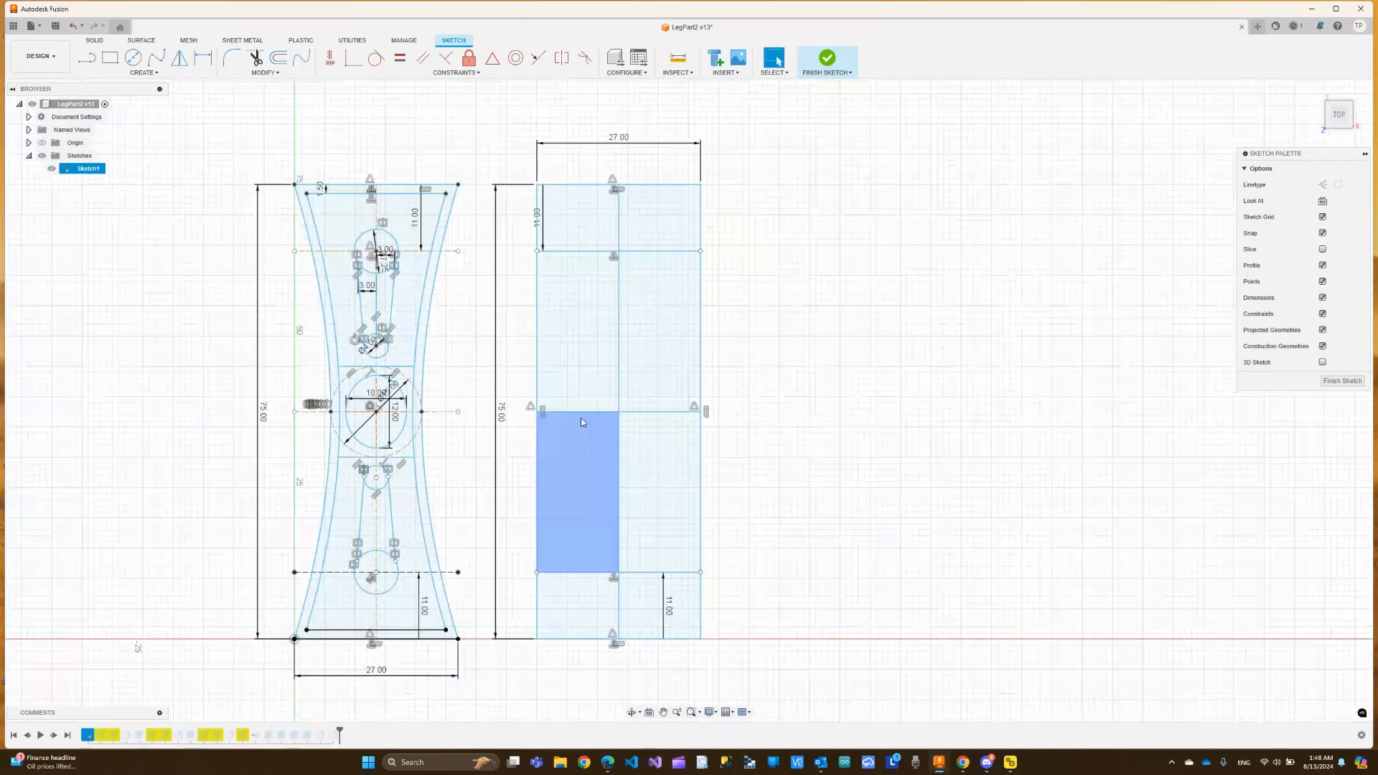
Delete the two long vertical sides of the rectangle
{"action": "left_click", "coordinate": [540, 360]}
{"action": "key", "text": "Delete"}
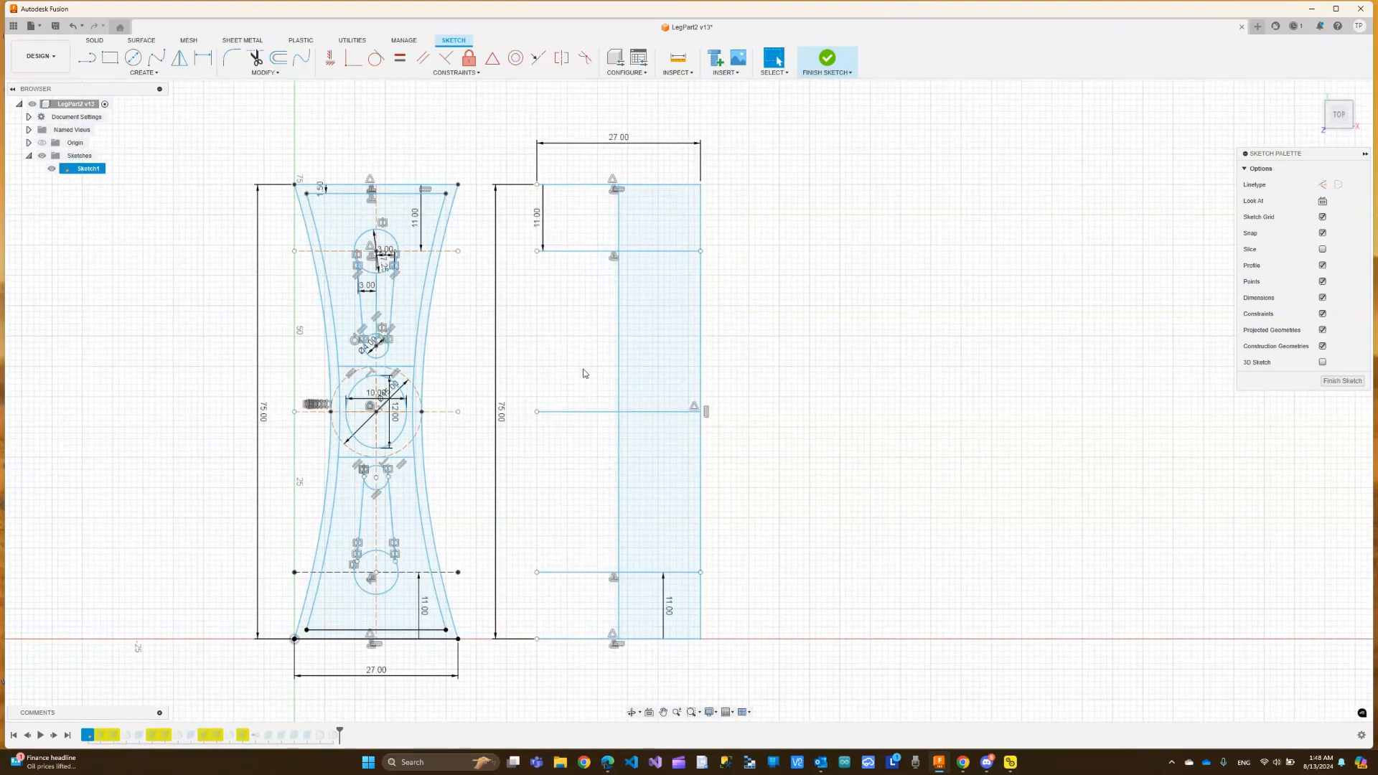
{"action": "left_click", "coordinate": [701, 368]}
{"action": "key", "text": "Delete"}
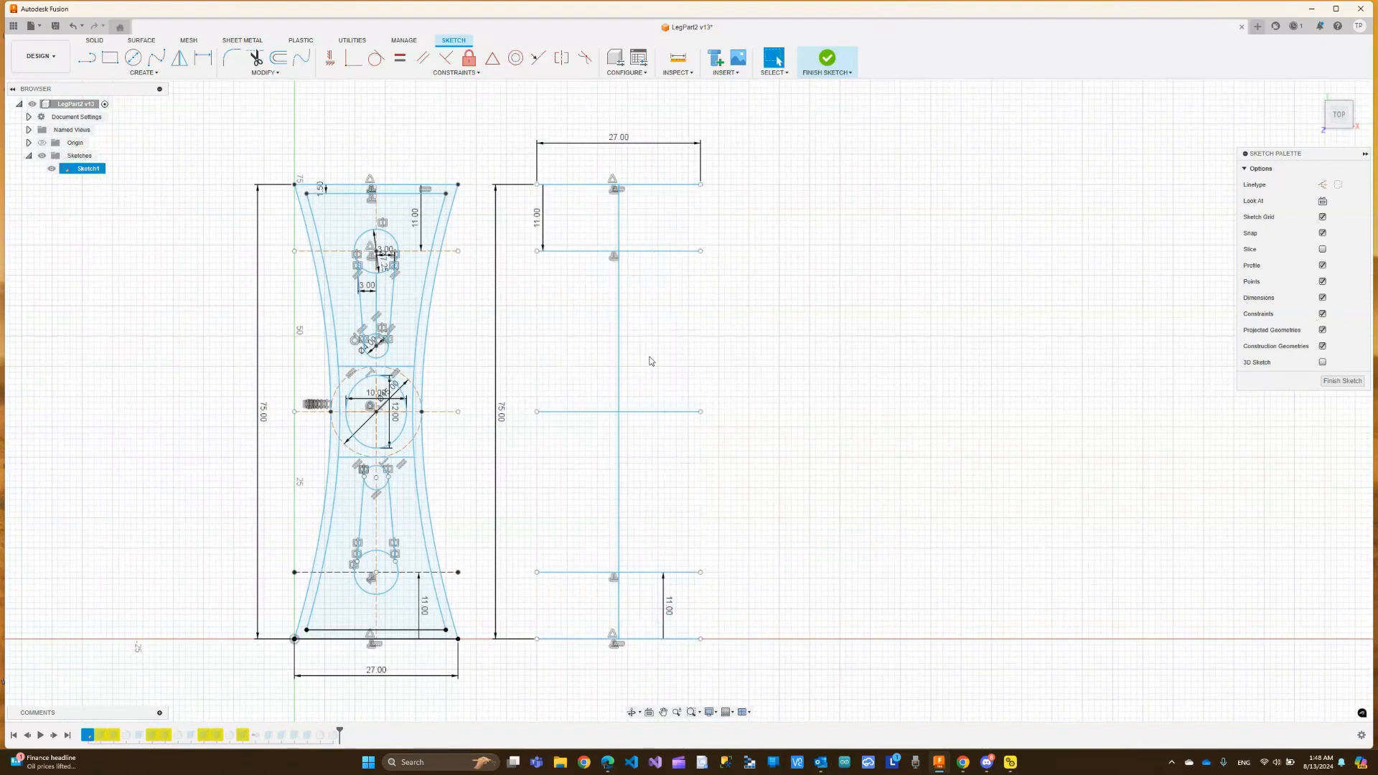
Convert the two 11 mm offset lines and both centre lines to construction lines
{"action": "left_click", "coordinate": [587, 252]}
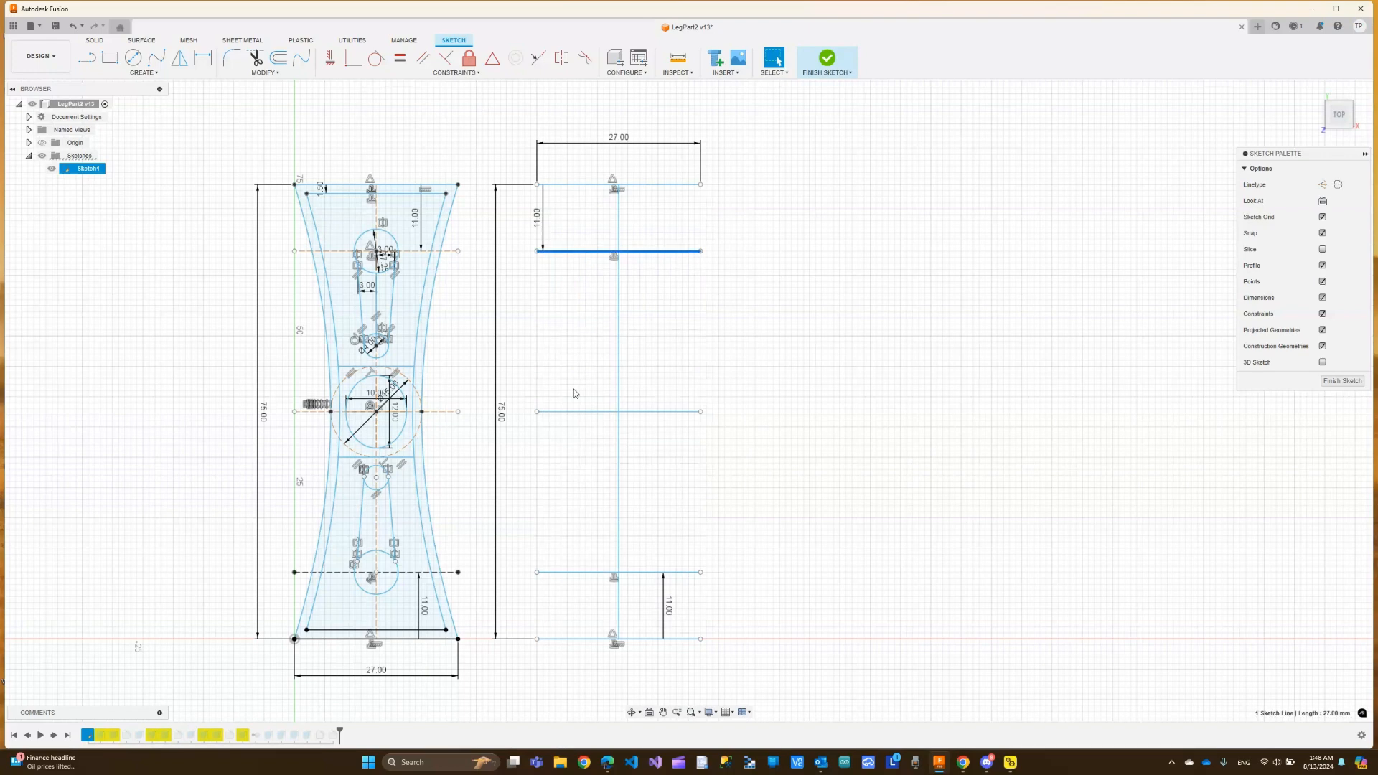
{"action": "left_click", "coordinate": [592, 572], "text": "ctrl"}
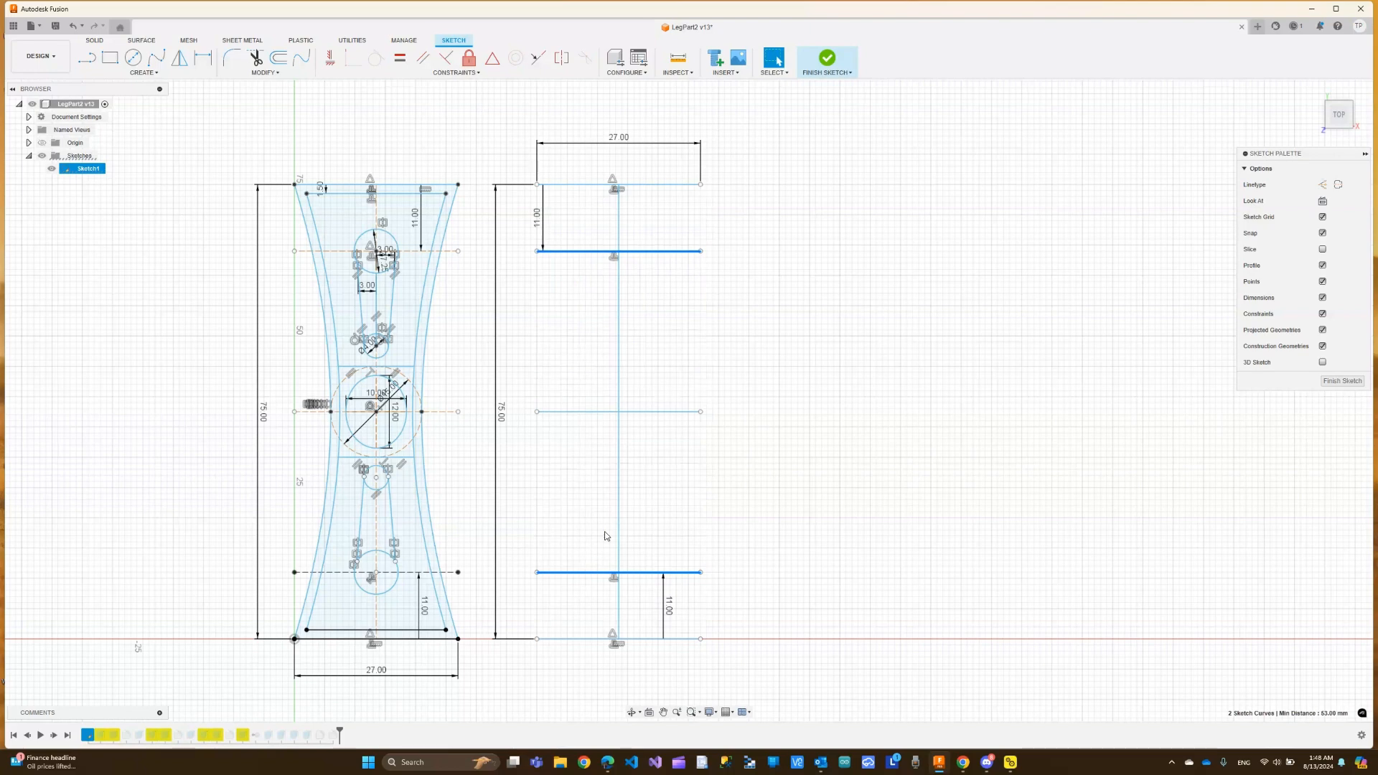
{"action": "left_click", "coordinate": [618, 497], "text": "ctrl"}
{"action": "left_click", "coordinate": [641, 412], "text": "ctrl"}
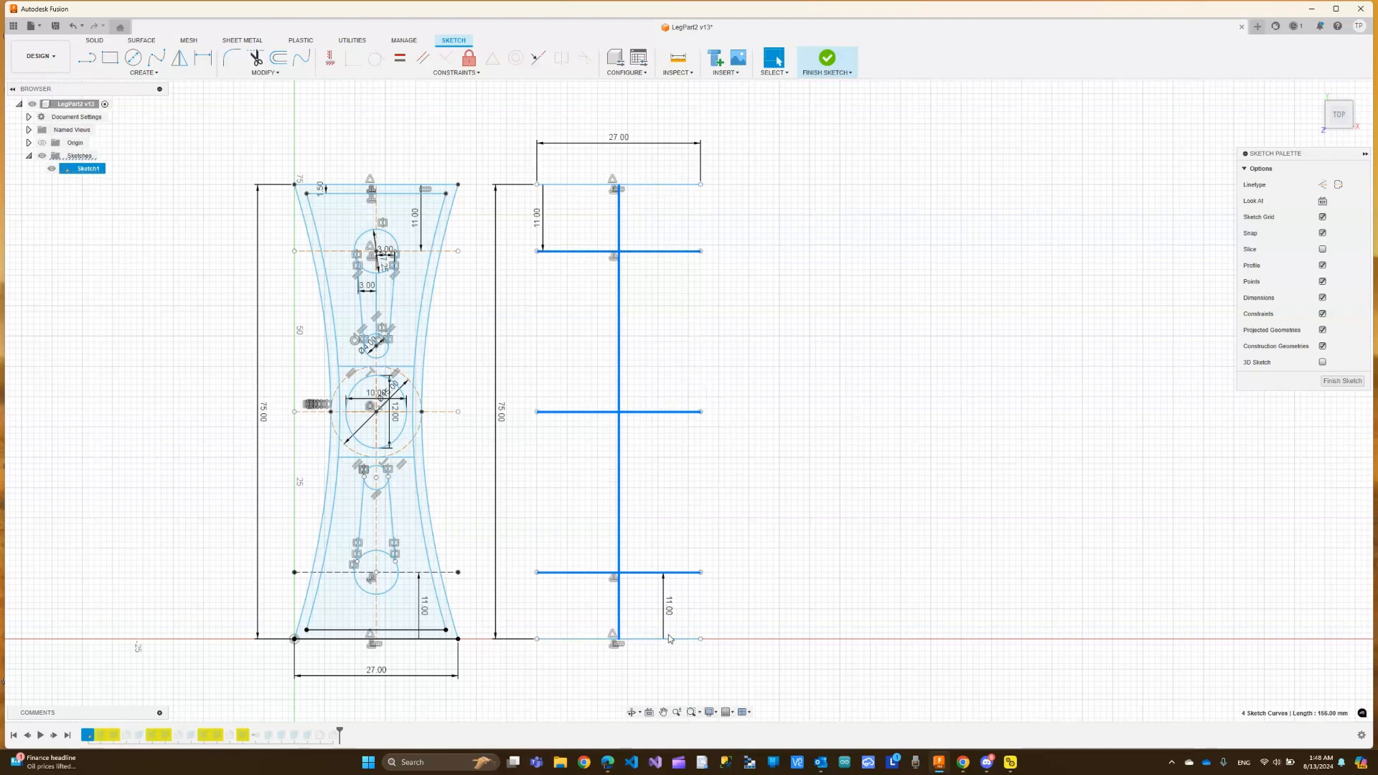
{"action": "left_click", "coordinate": [1323, 185]}
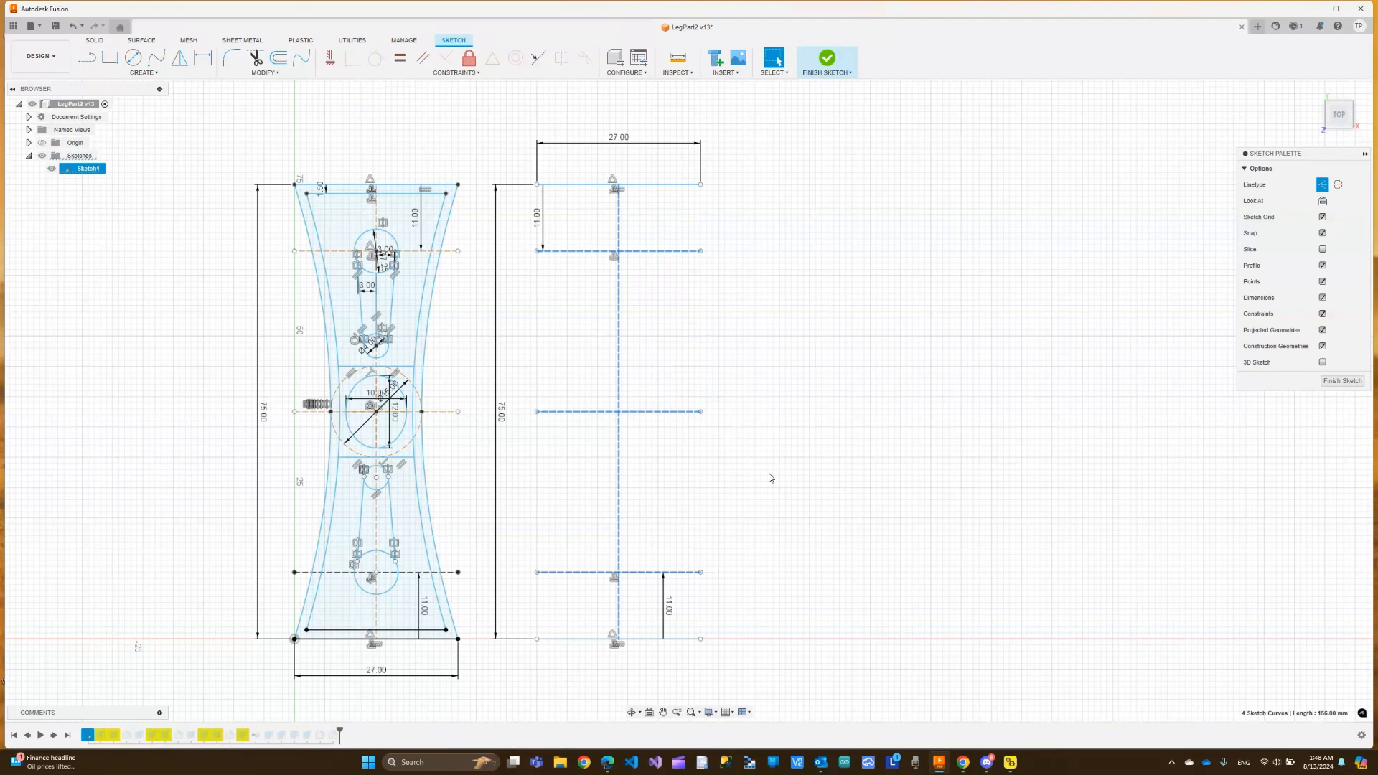
{"action": "left_click", "coordinate": [738, 474]}
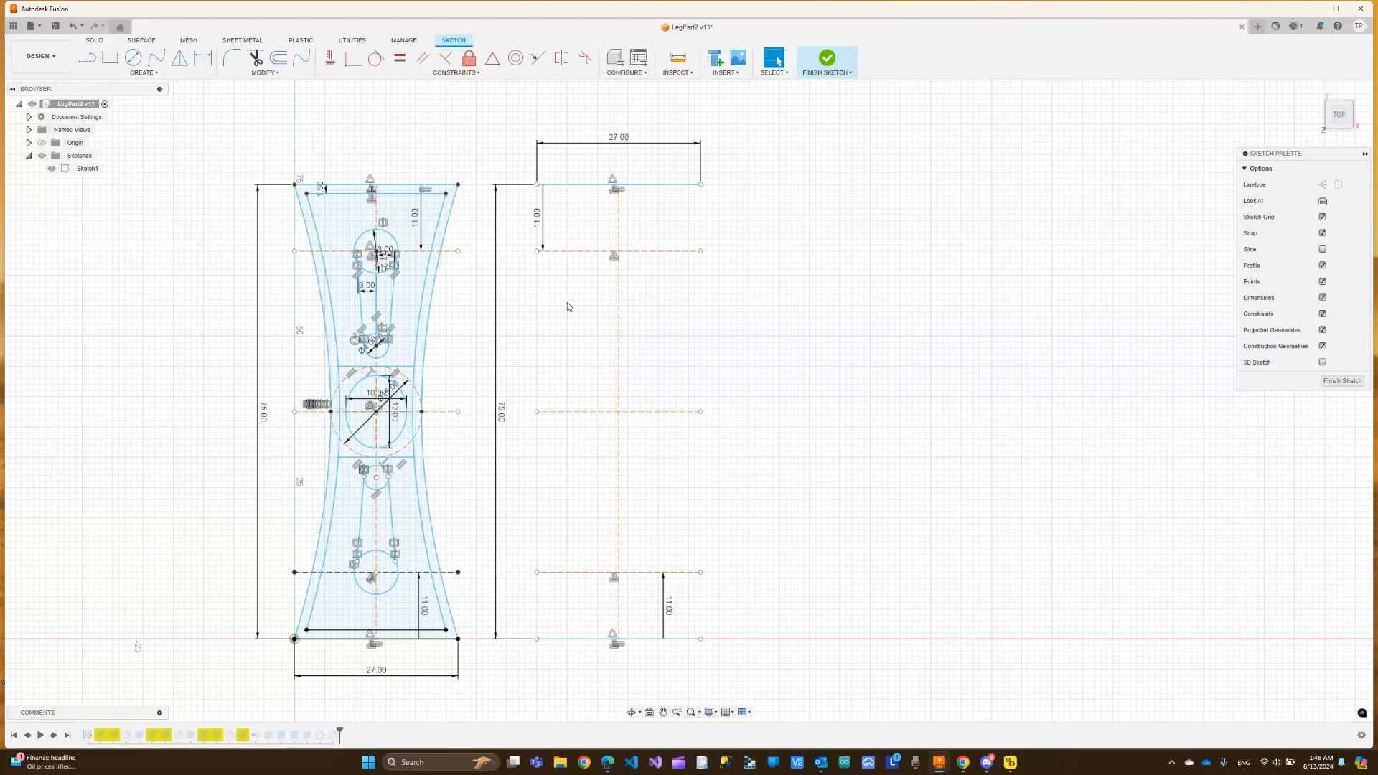
Draw a 15 mm diameter circle centred where the centre lines cross and make it construction geometry
{"action": "scroll", "coordinate": [590, 291], "scroll_direction": "down", "scroll_amount": 1}
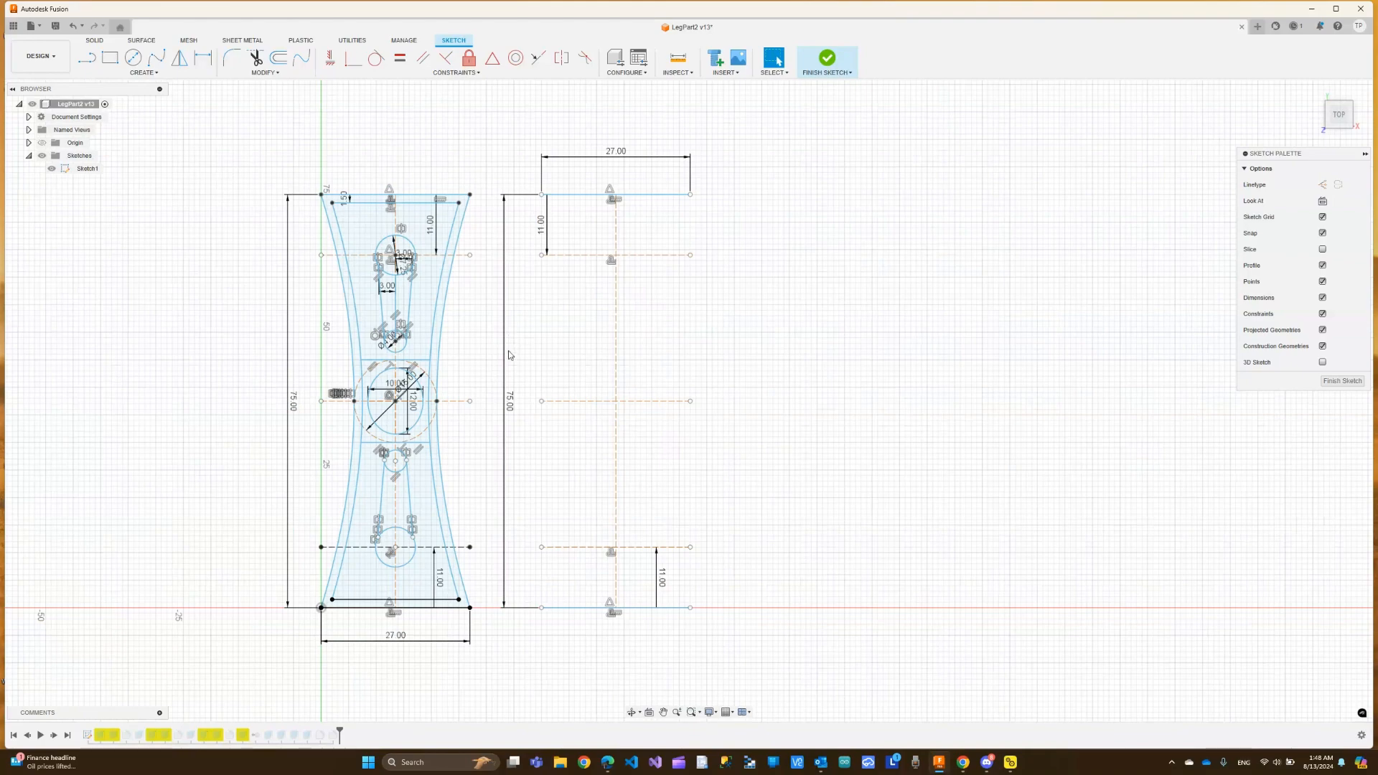
{"action": "scroll", "coordinate": [500, 361], "scroll_direction": "up", "scroll_amount": 1}
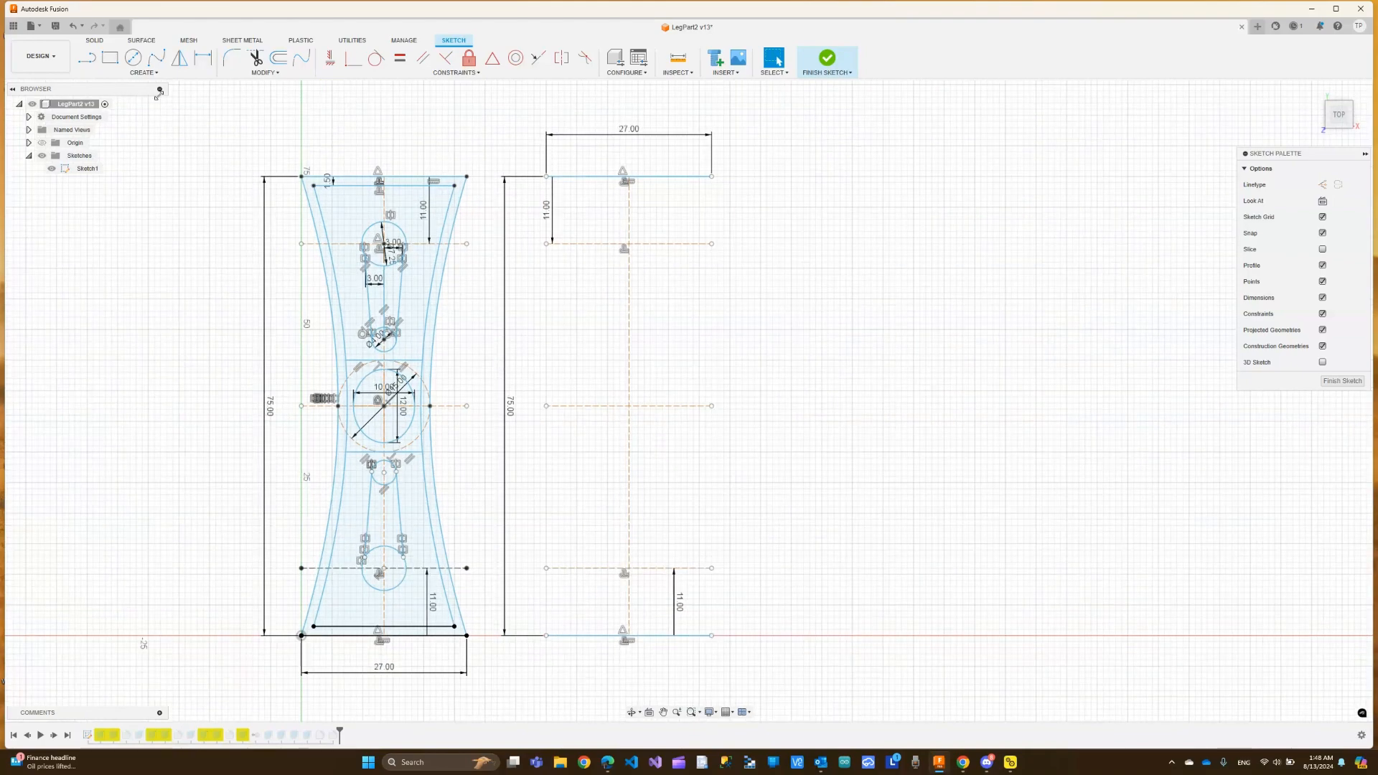
{"action": "left_click", "coordinate": [133, 59]}
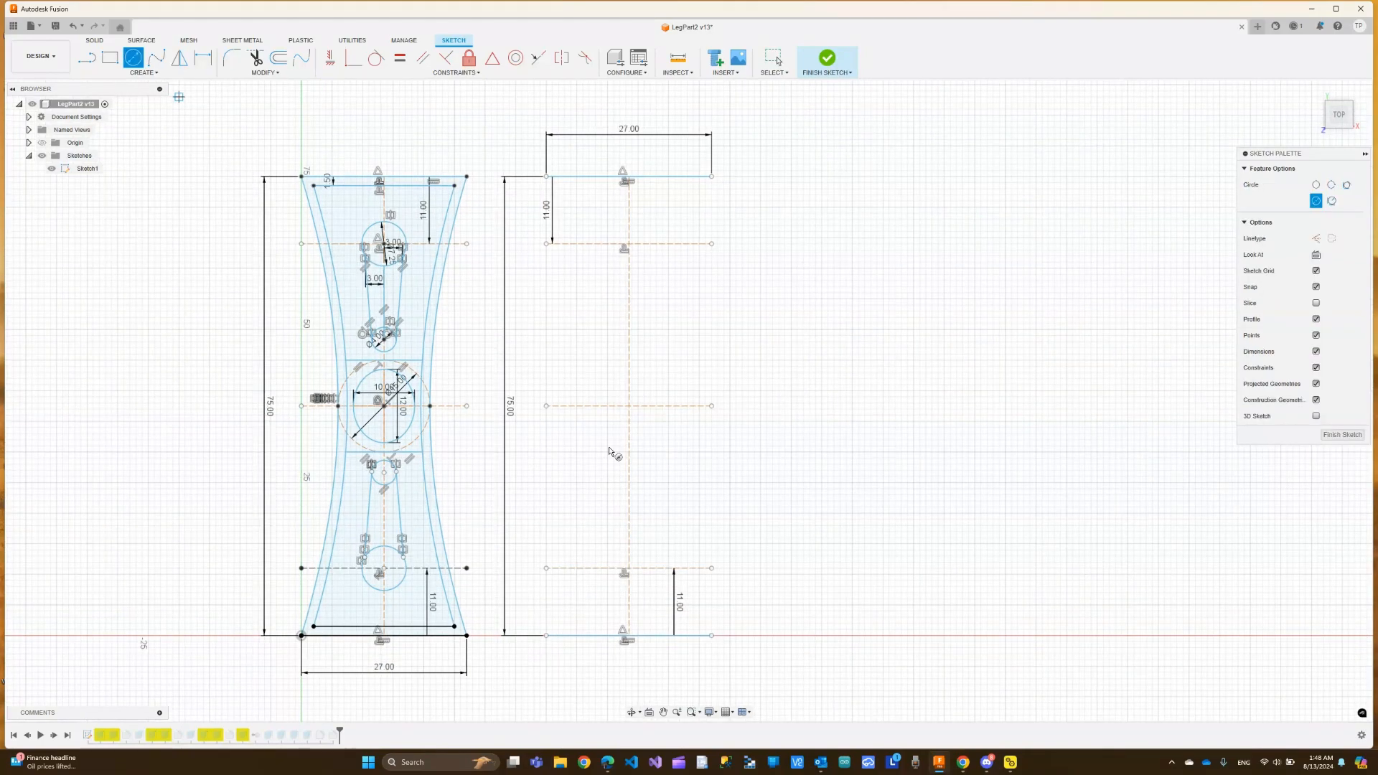
{"action": "left_click", "coordinate": [629, 407]}
{"action": "type", "text": "15"}
{"action": "key", "text": "Return"}
{"action": "key", "text": "Escape"}
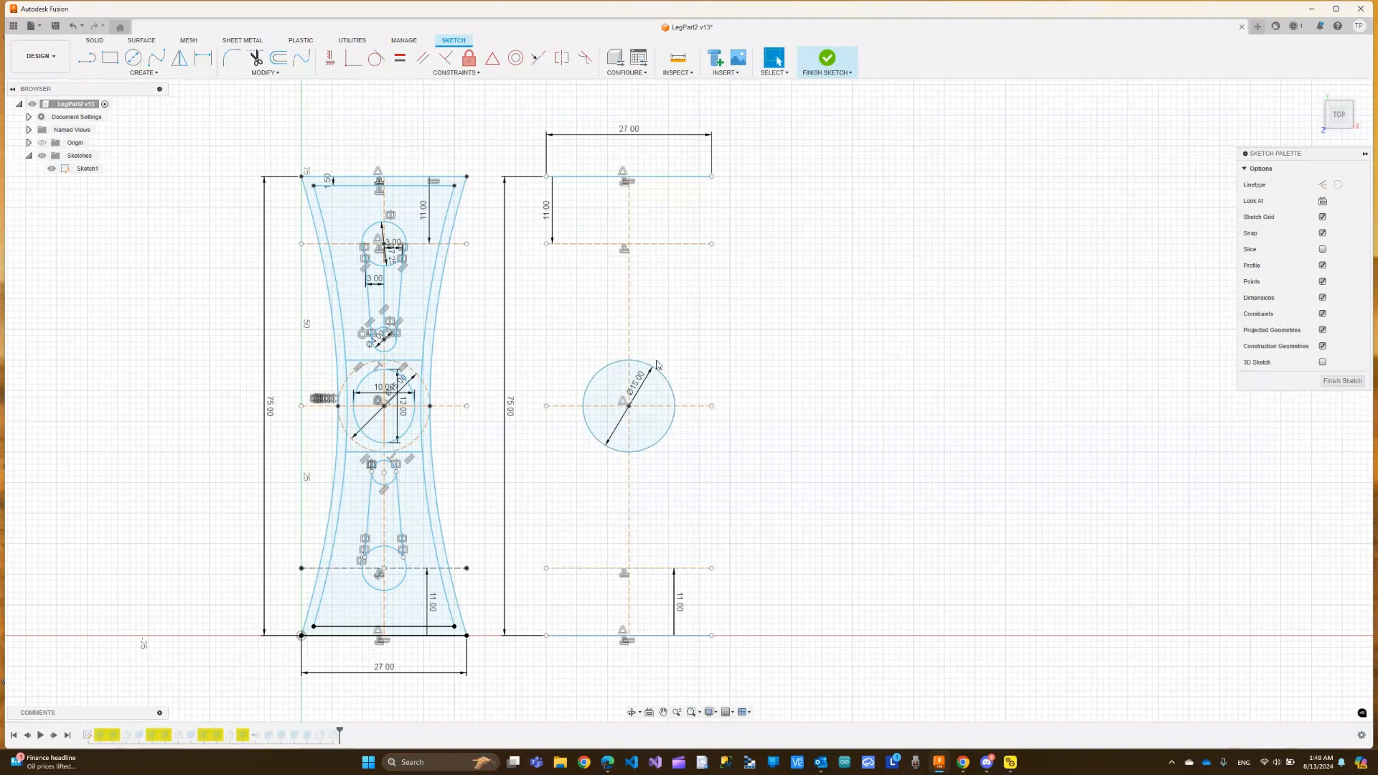
{"action": "left_click", "coordinate": [675, 401]}
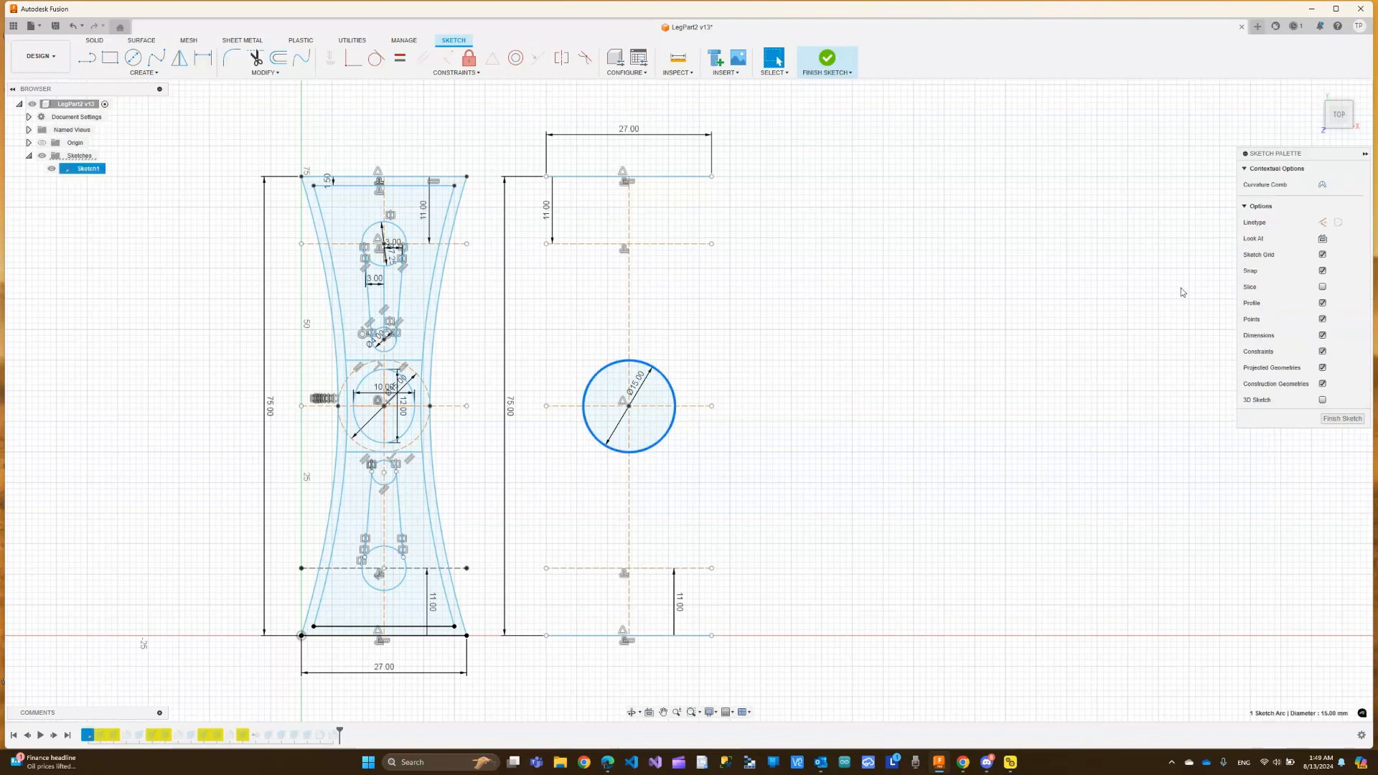
{"action": "left_click", "coordinate": [1323, 222]}
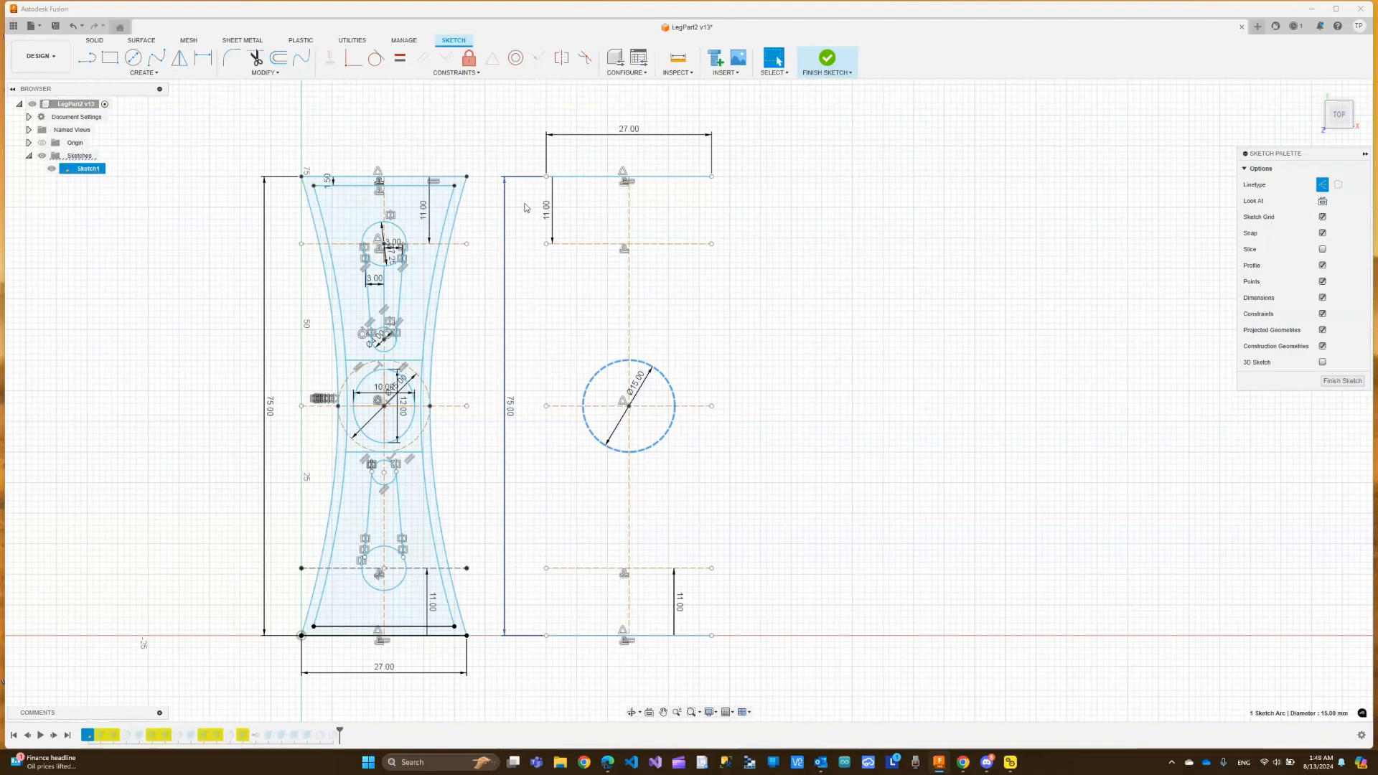
Draw a spline for the left side from the top-left corner through the 15 mm circle's left edge to the bottom-left corner
{"action": "left_click", "coordinate": [158, 62]}
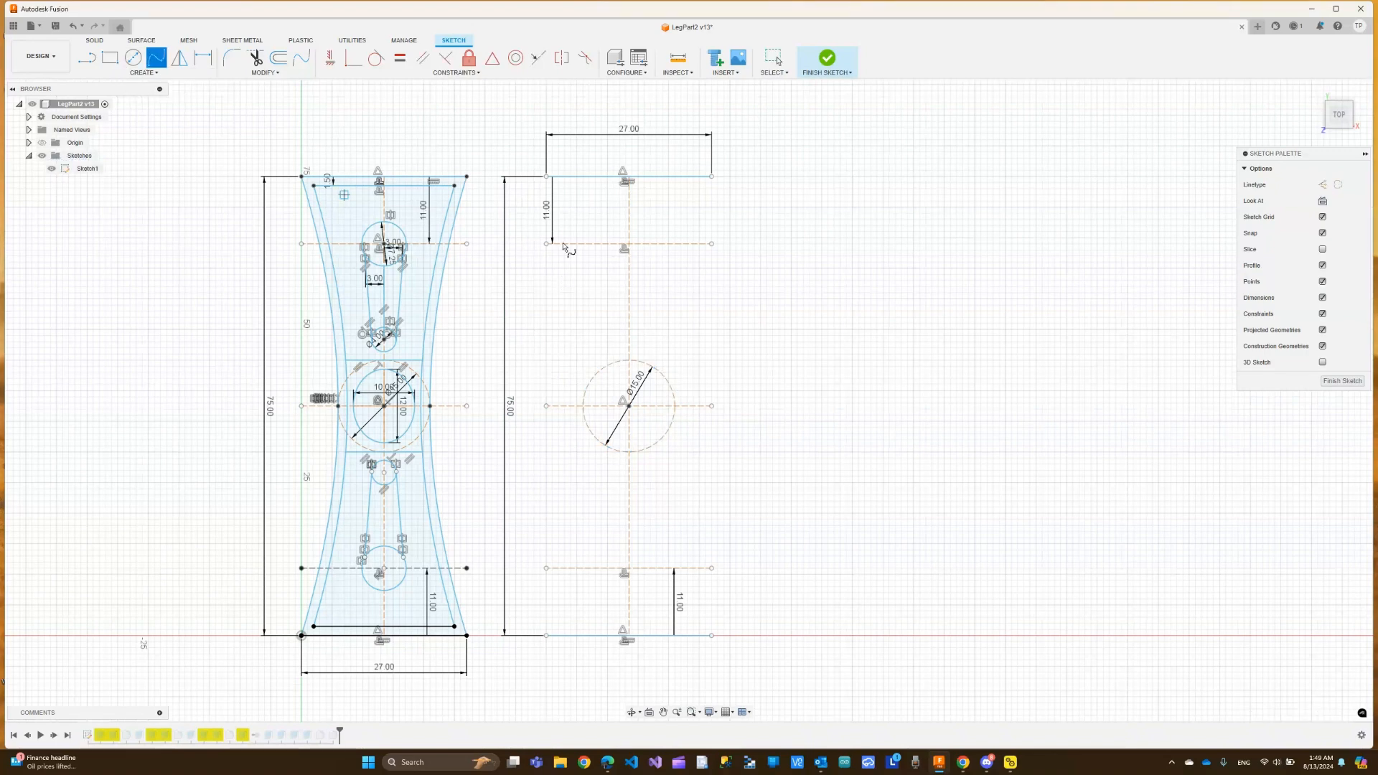
{"action": "left_click", "coordinate": [547, 176]}
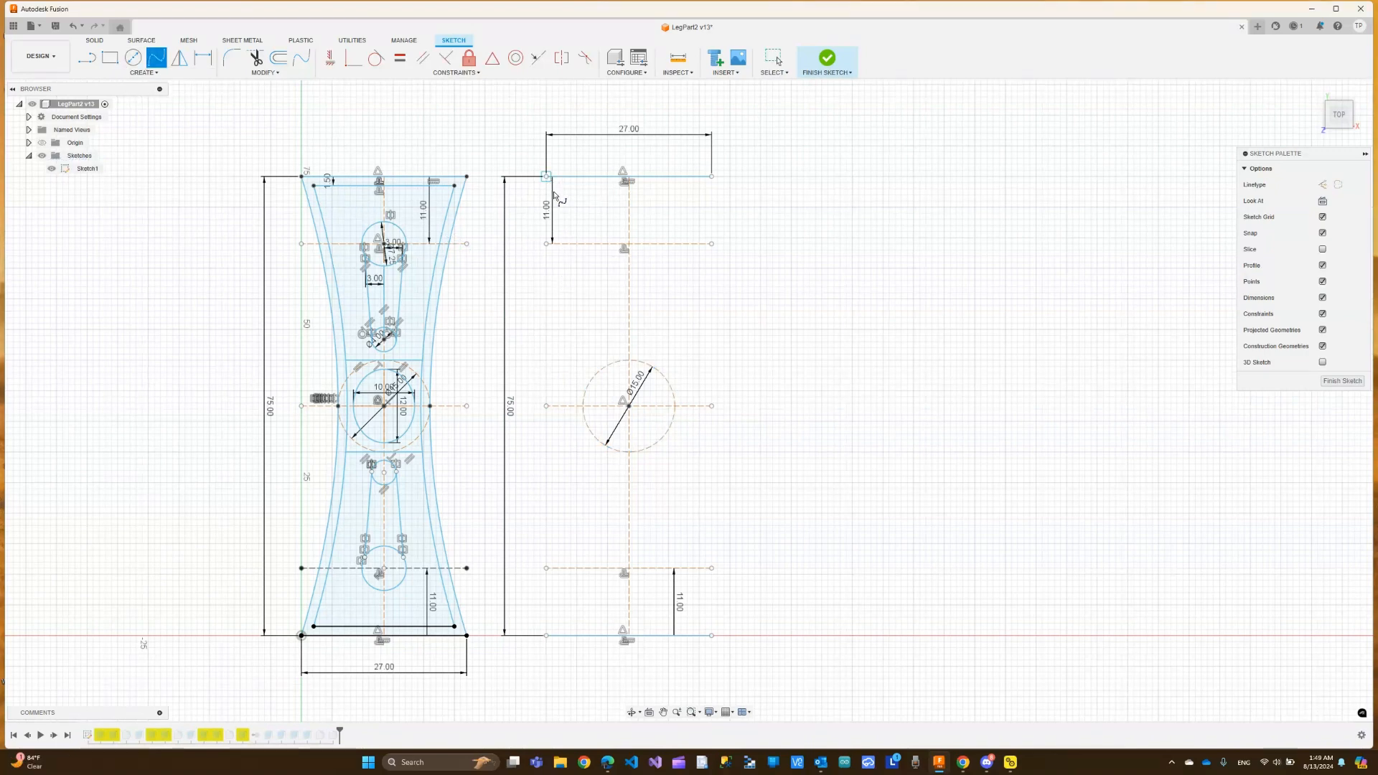
{"action": "left_click", "coordinate": [583, 406]}
{"action": "left_click", "coordinate": [547, 635]}
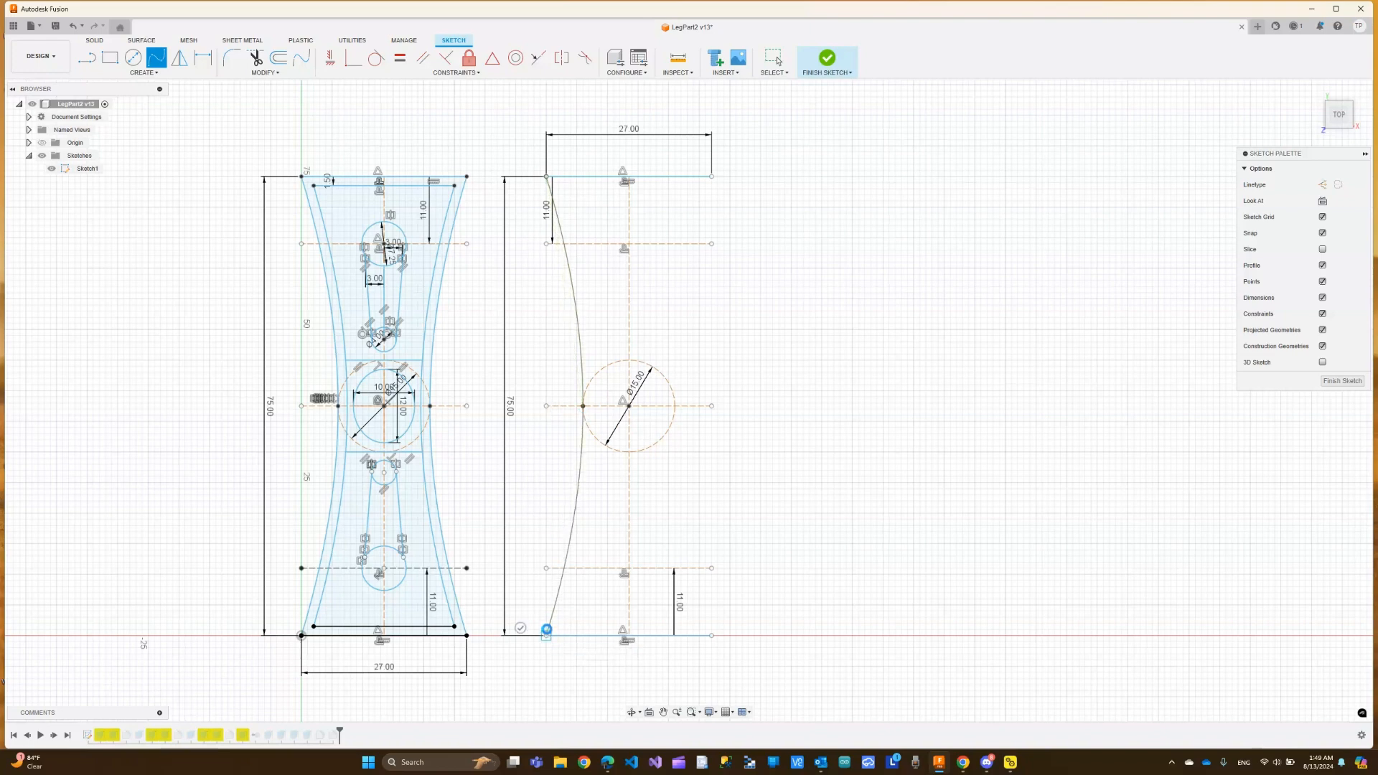
{"action": "key", "text": "Return"}
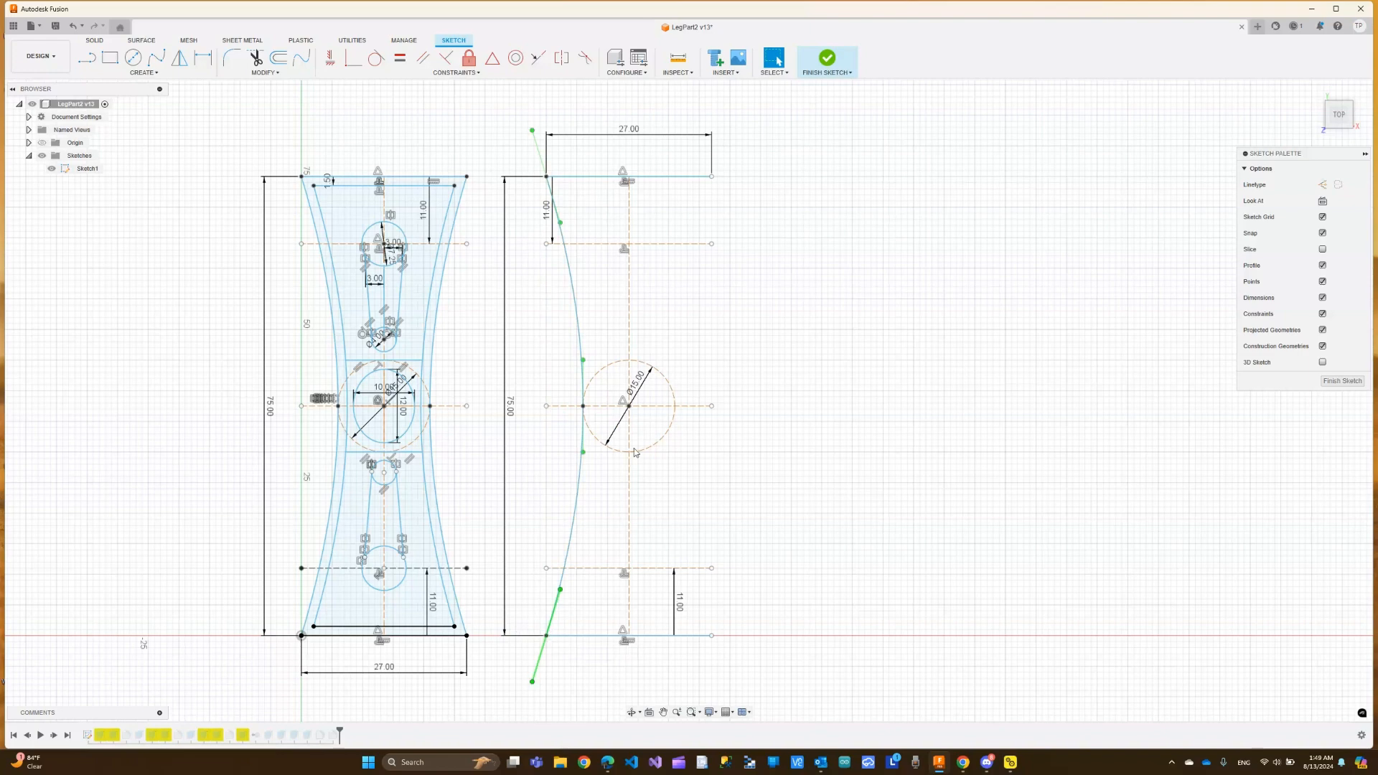
Draw a matching right-side spline from the top-right corner through the 15 mm circle's right edge to the bottom-right corner
{"action": "left_click", "coordinate": [156, 57]}
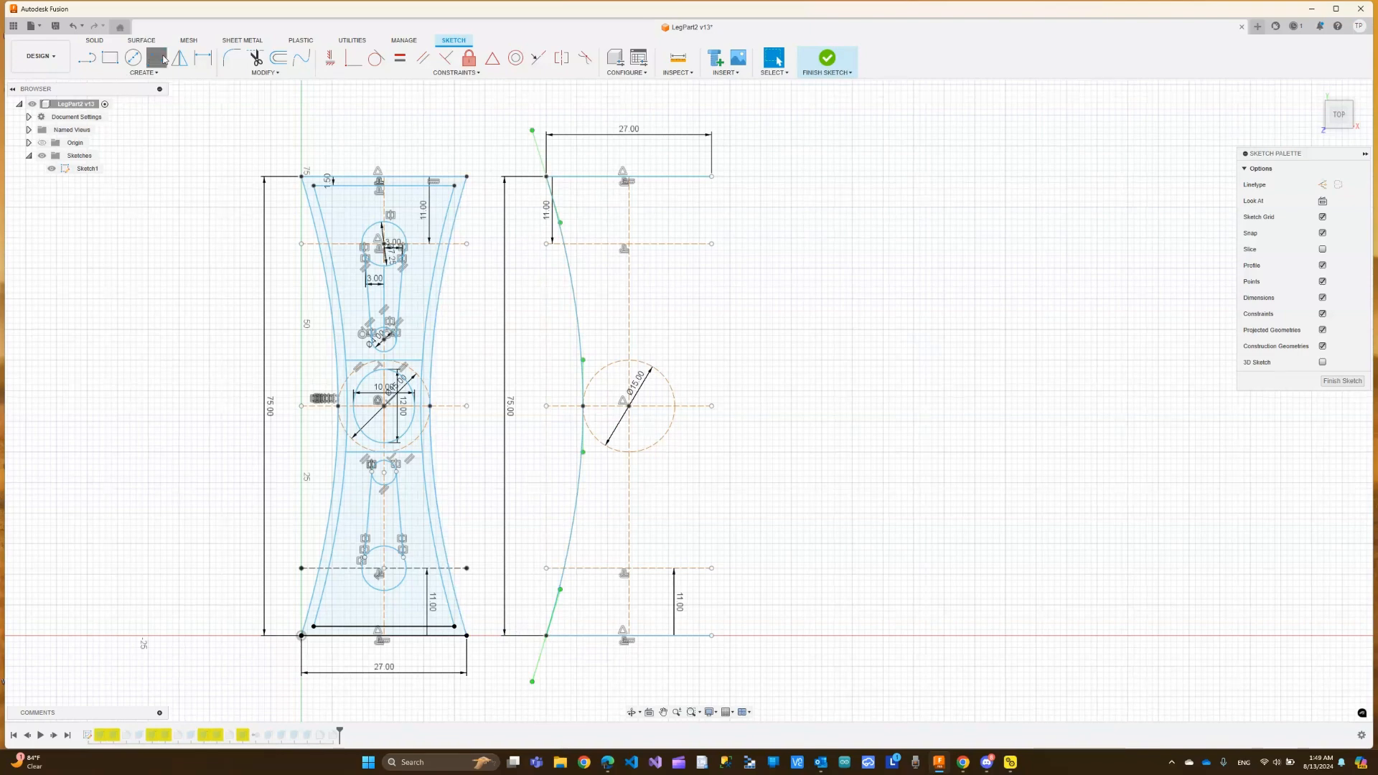
{"action": "left_click", "coordinate": [712, 176]}
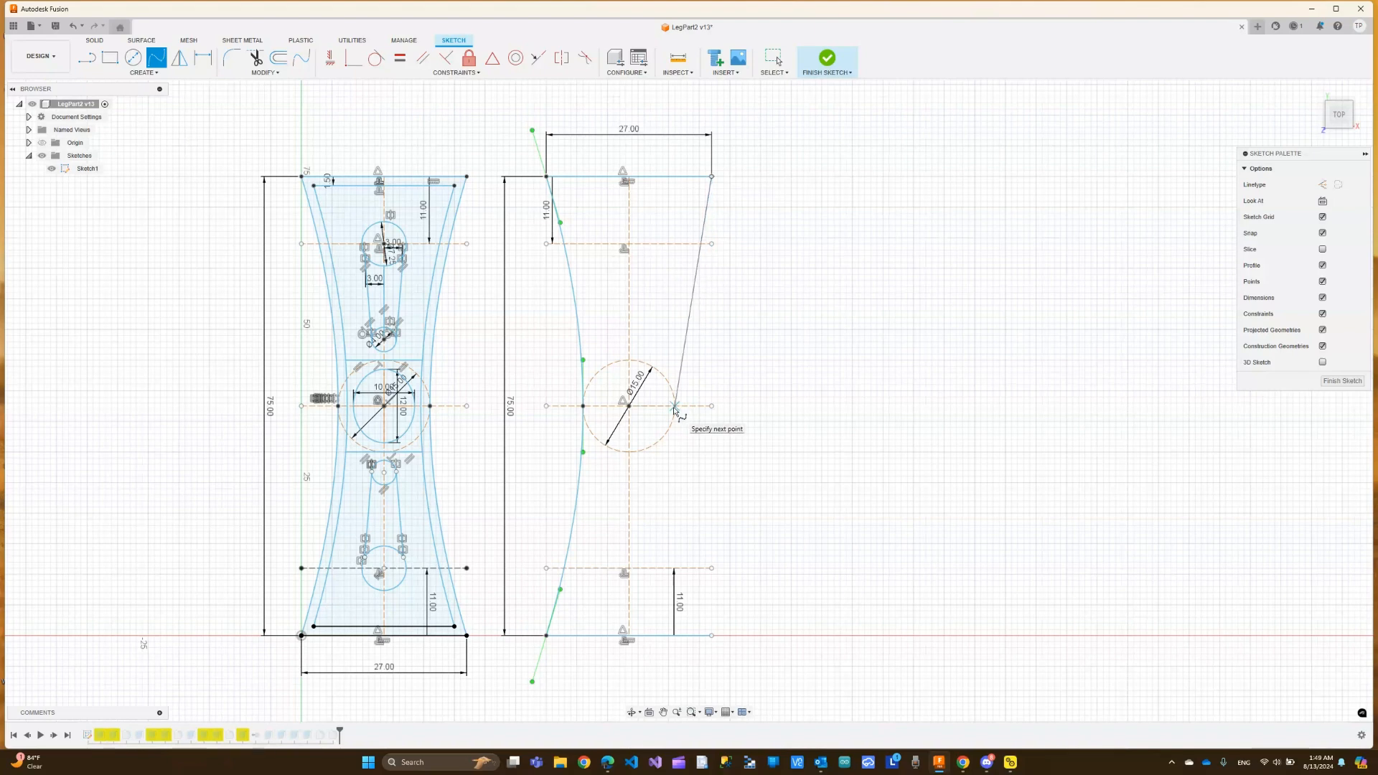
{"action": "left_click", "coordinate": [674, 406]}
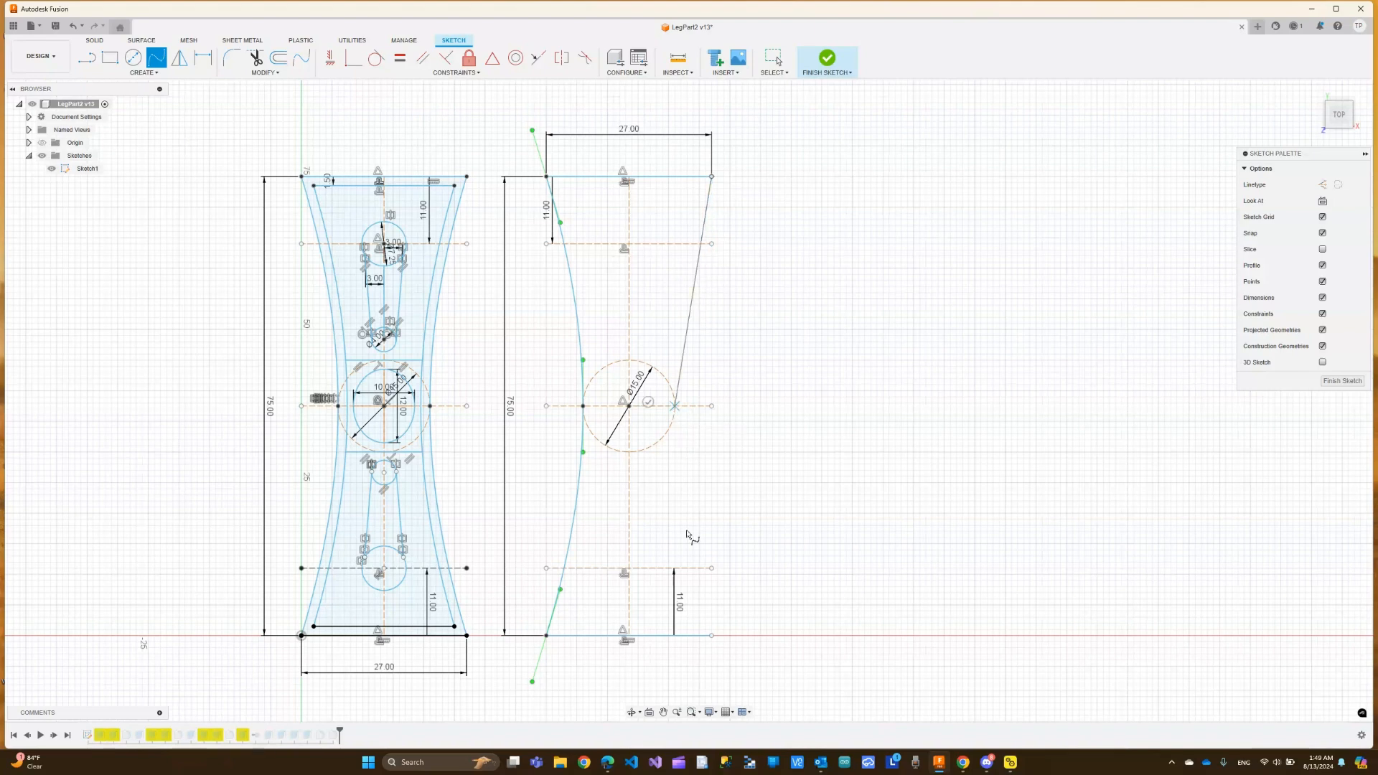
{"action": "left_click", "coordinate": [712, 636]}
{"action": "key", "text": "Escape"}
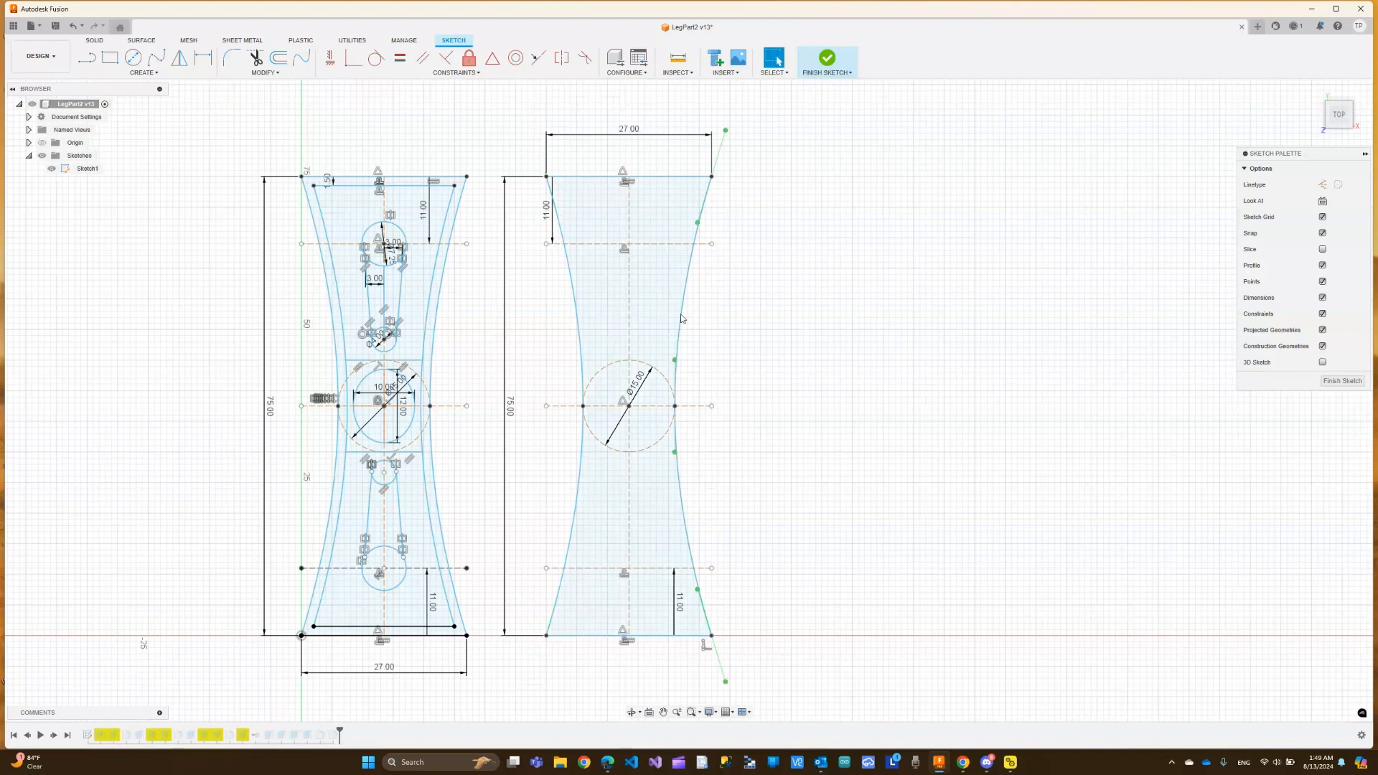
Offset the closed outer outline of the new profile inward by 1.5 mm
{"action": "left_click", "coordinate": [636, 177]}
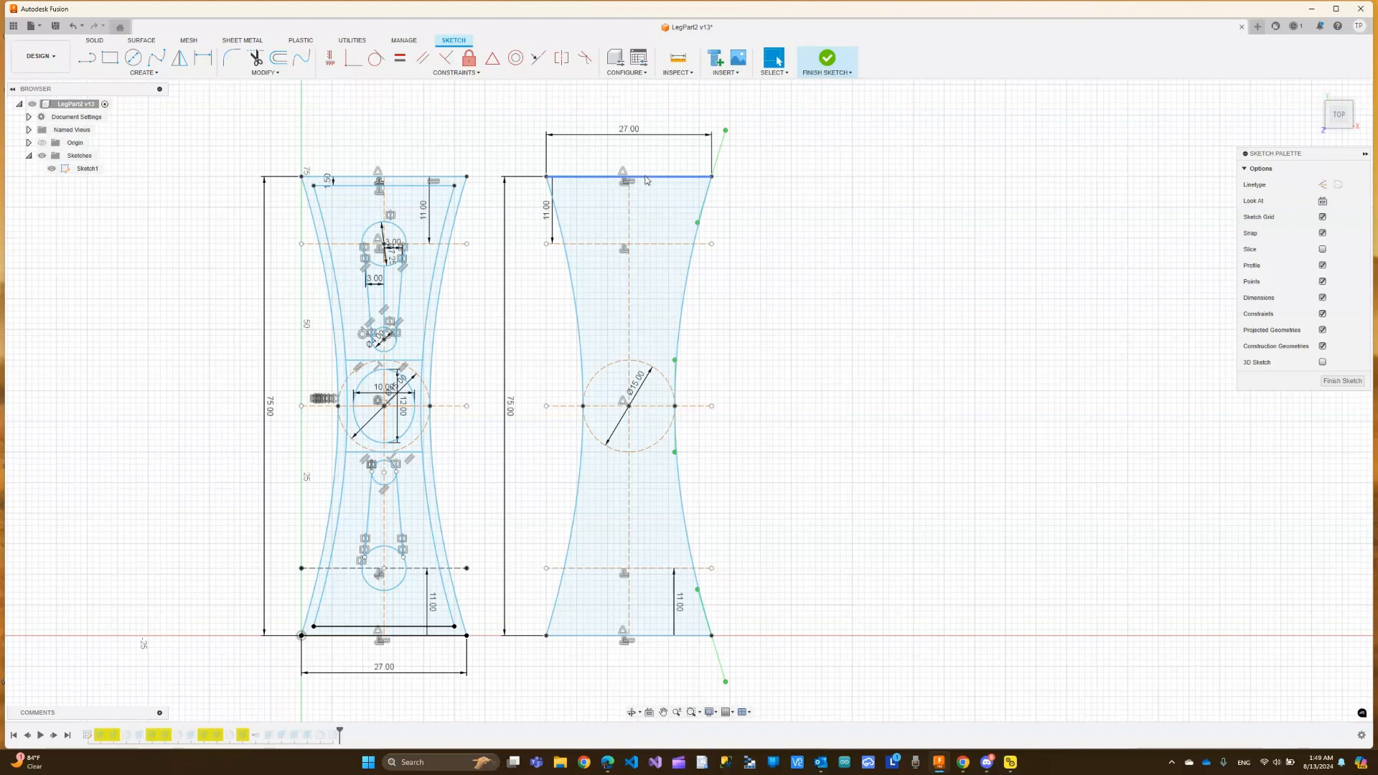
{"action": "left_click", "coordinate": [278, 58]}
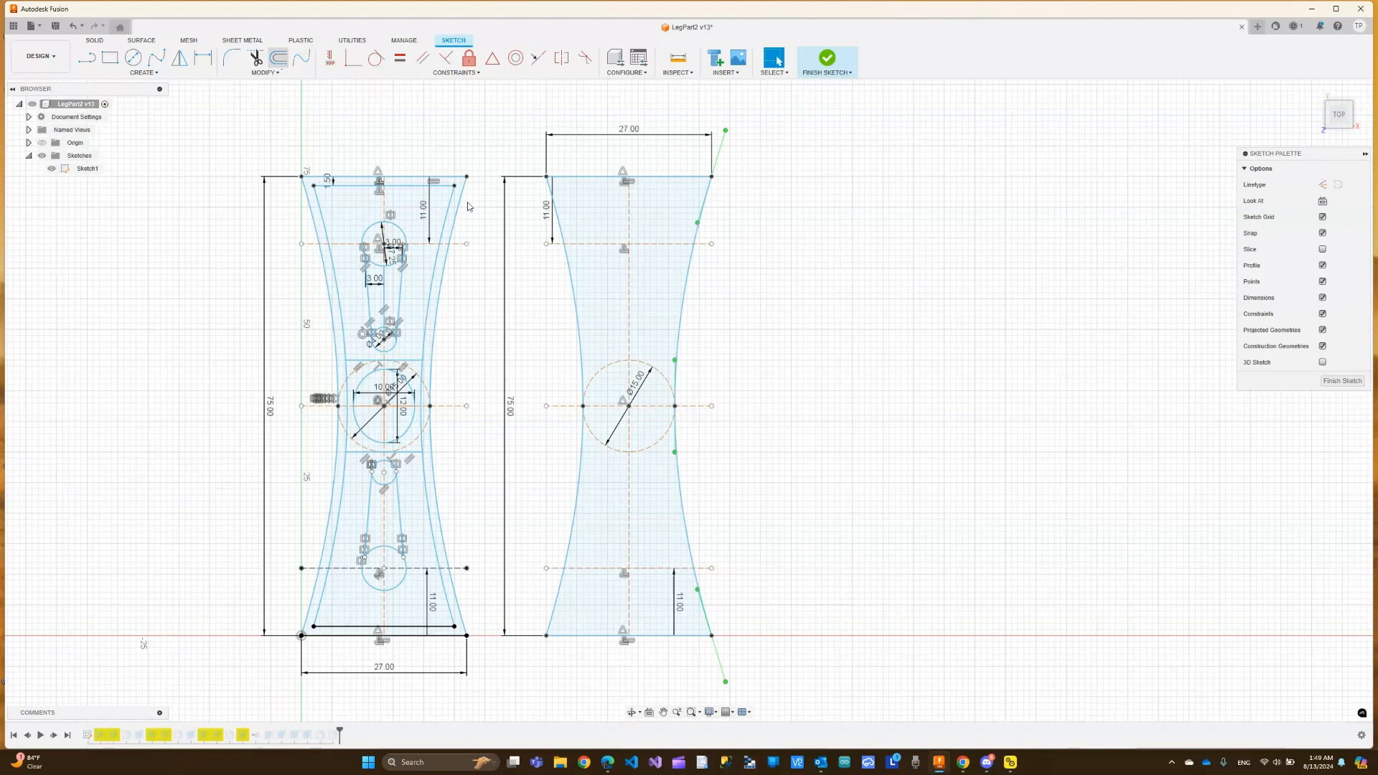
{"action": "left_click", "coordinate": [667, 177]}
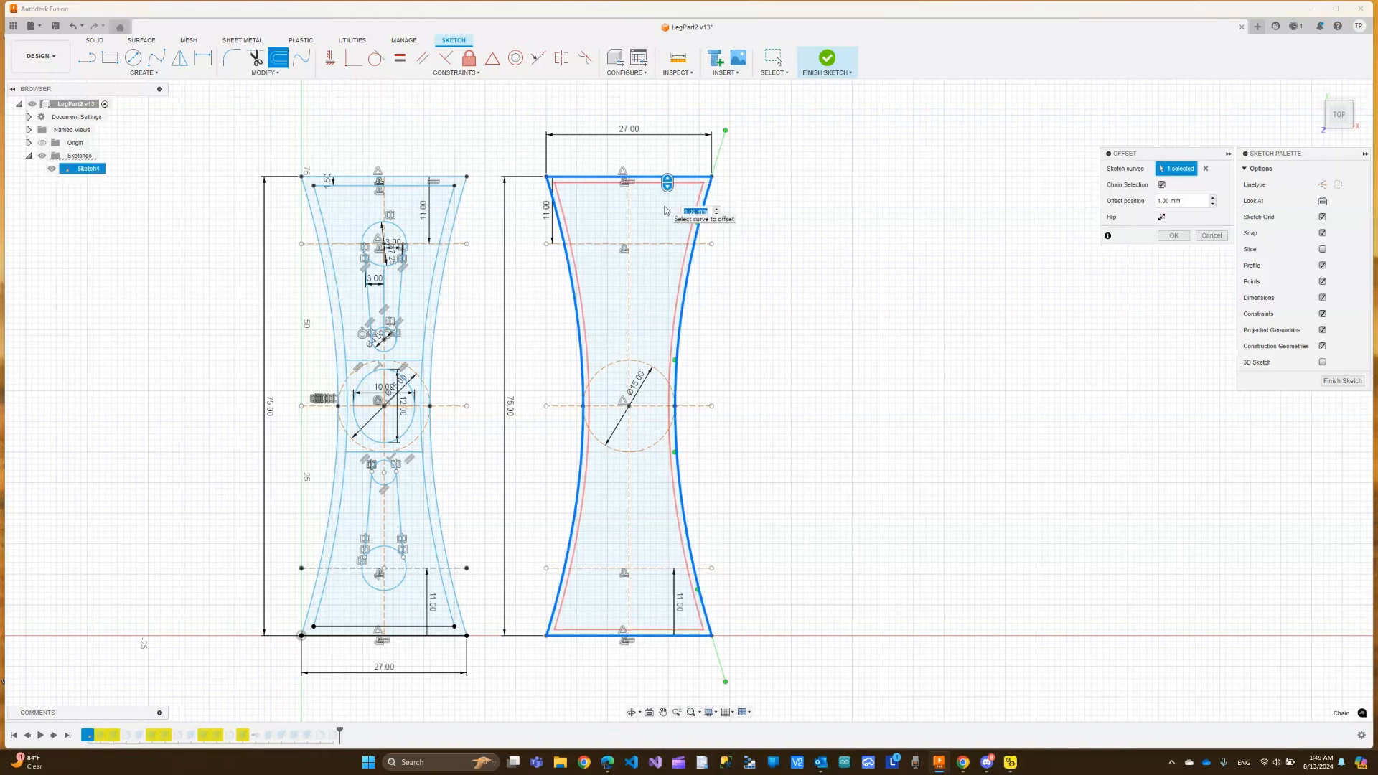
{"action": "type", "text": "1.5"}
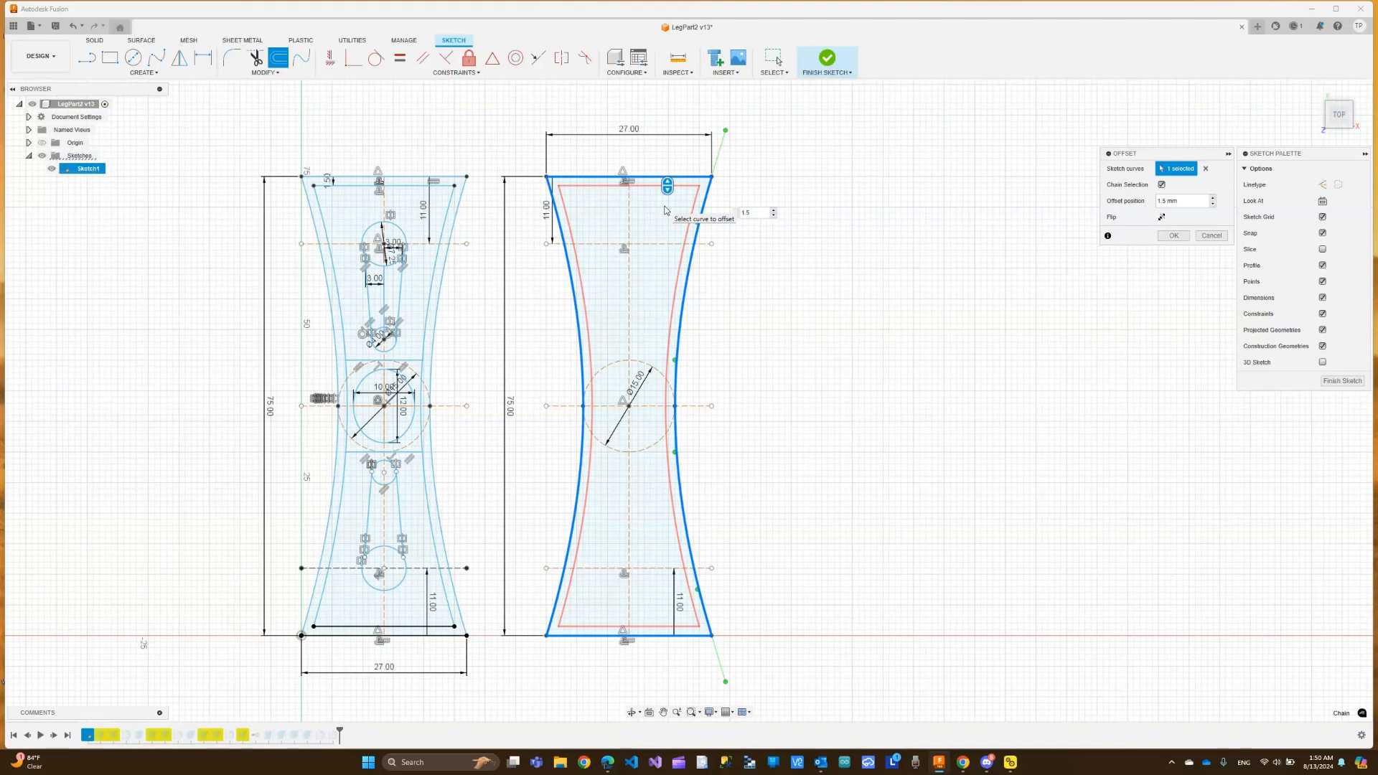
{"action": "key", "text": "Return"}
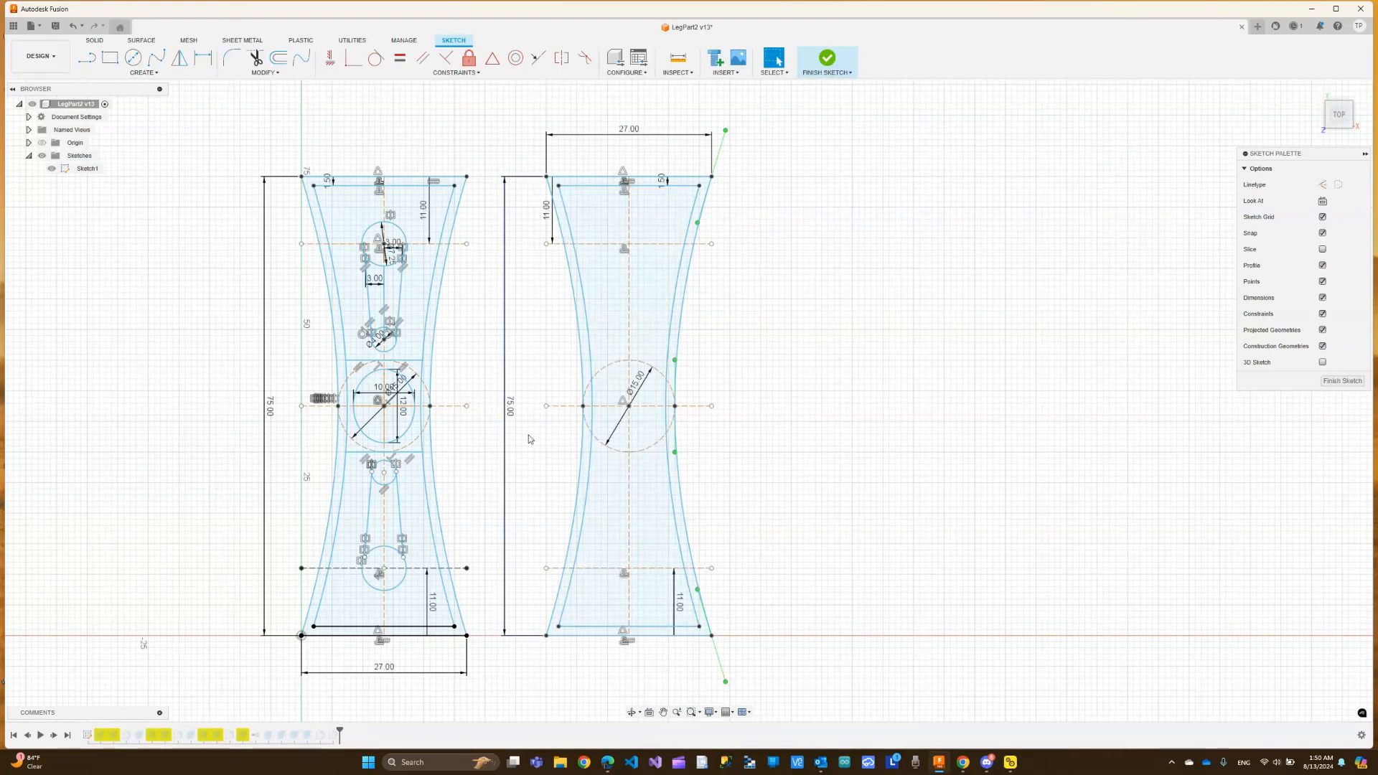
Draw a 7.25 mm diameter circle centred where the upper construction line crosses the vertical centre line
{"action": "scroll", "coordinate": [584, 238], "scroll_direction": "down", "scroll_amount": 2}
{"action": "scroll", "coordinate": [587, 235], "scroll_direction": "up", "scroll_amount": 2}
{"action": "scroll", "coordinate": [587, 239], "scroll_direction": "up", "scroll_amount": 4}
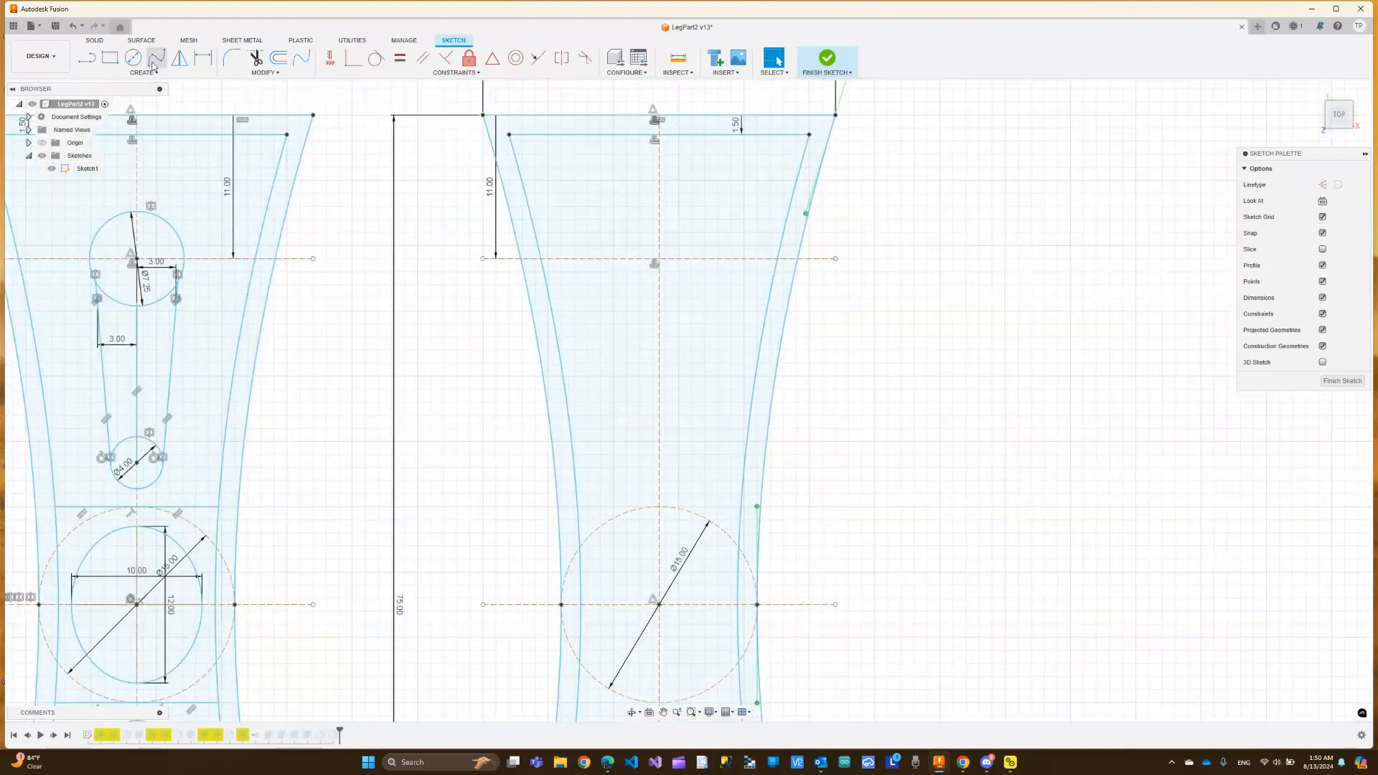
{"action": "key", "text": "c"}
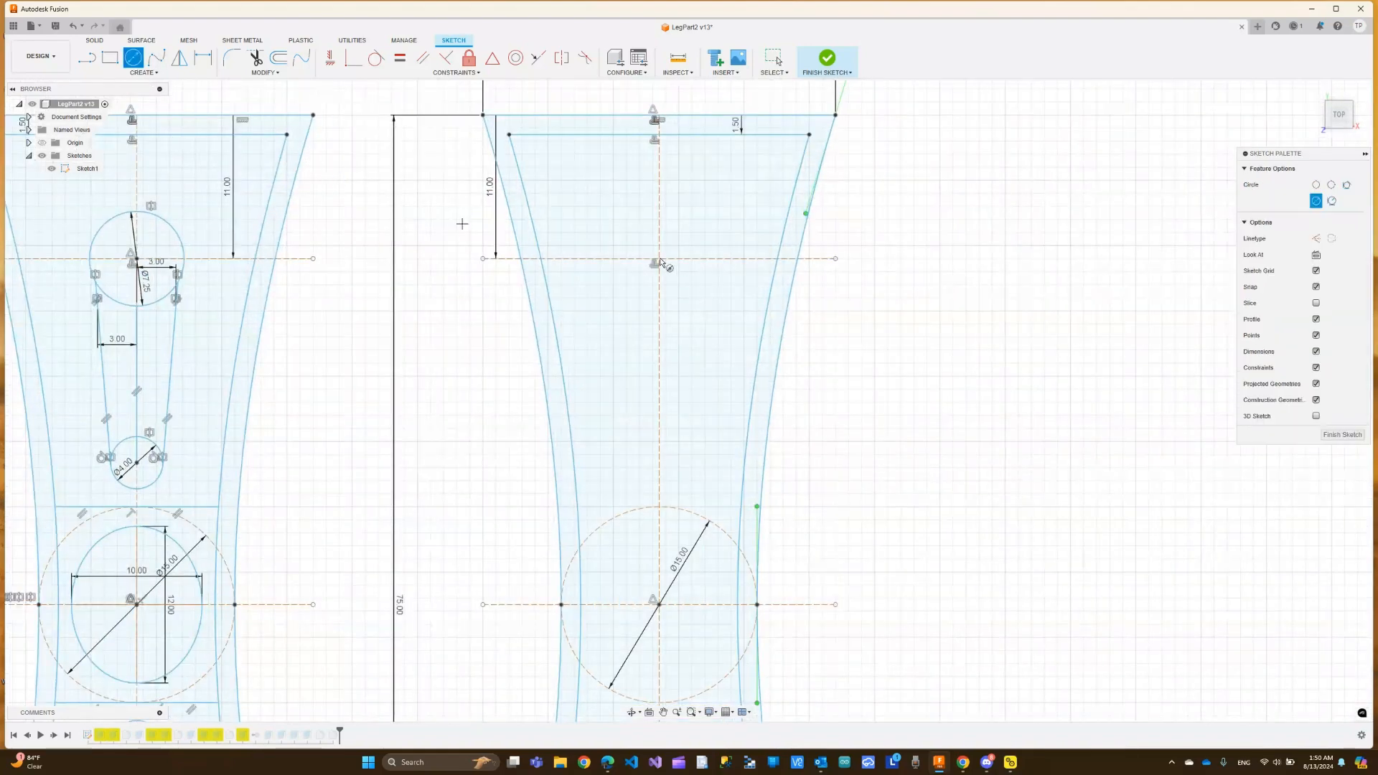
{"action": "left_click", "coordinate": [659, 258]}
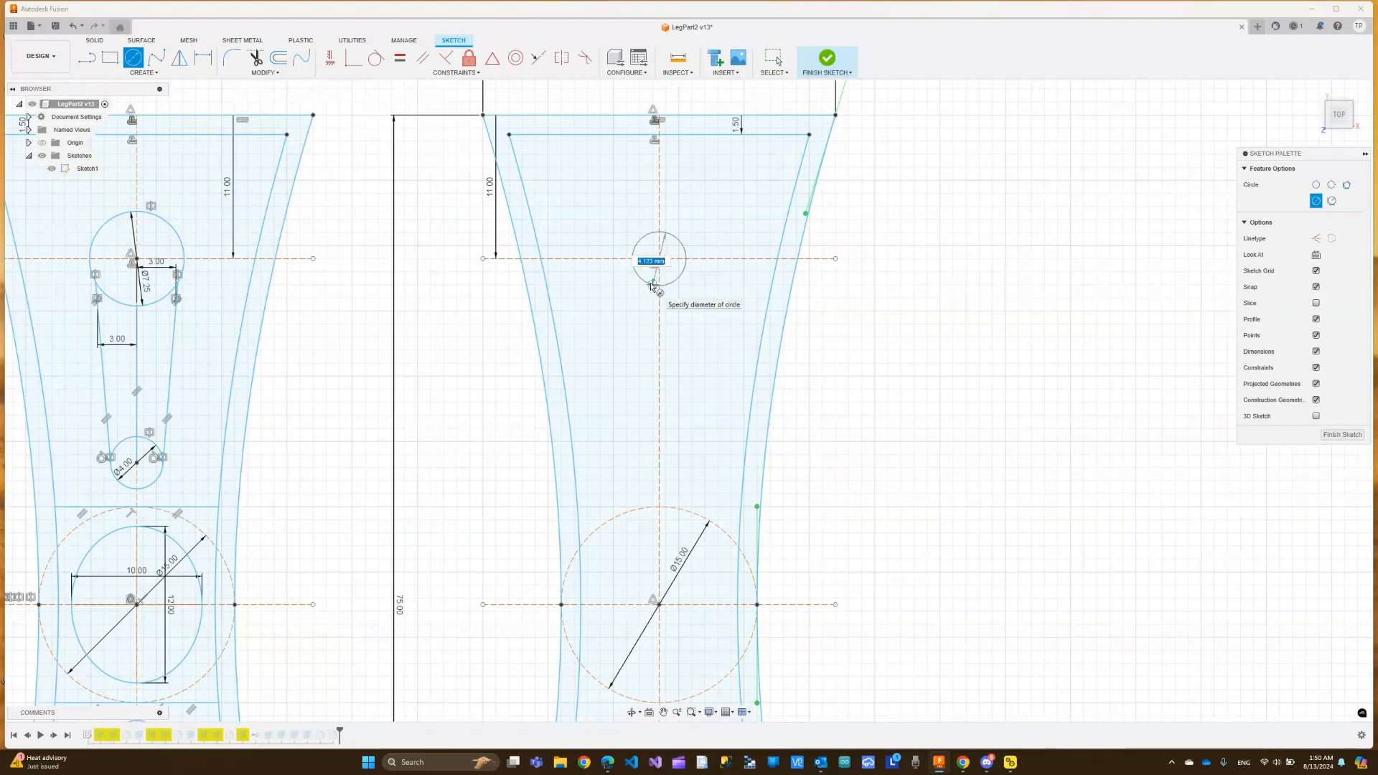
{"action": "key", "text": "Tab"}
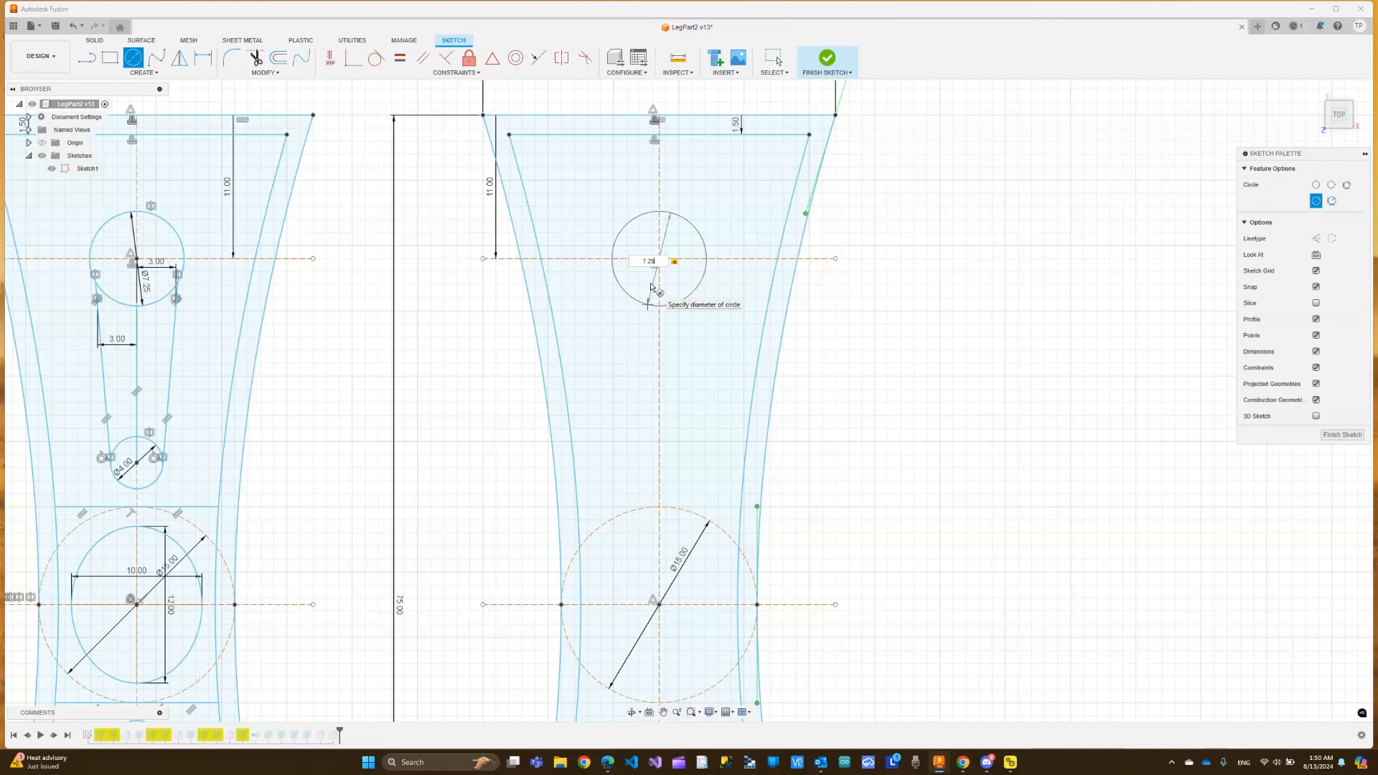
{"action": "key", "text": "Return"}
{"action": "key", "text": "Escape"}
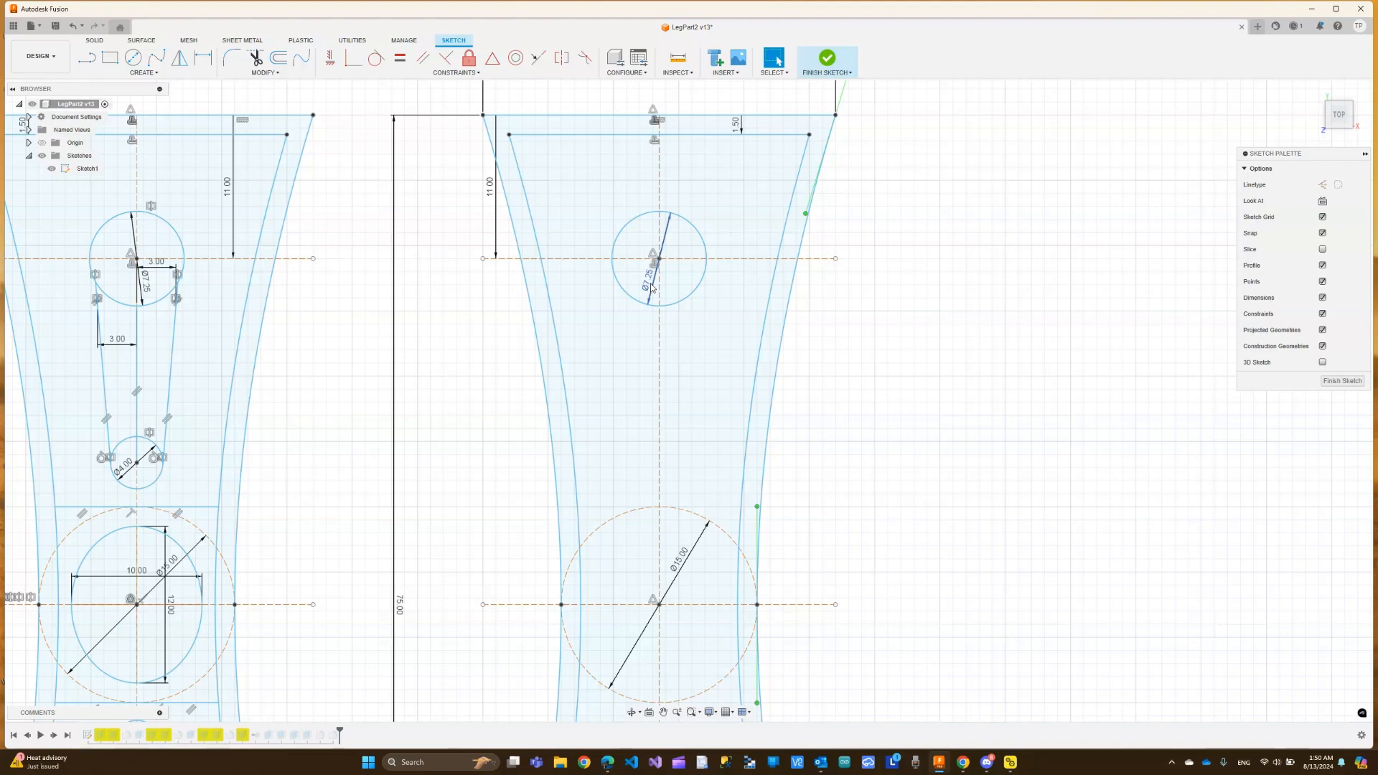
Draw a 12 mm construction line straight down the vertical centre line from the bottom of the 7.25 mm circle
{"action": "scroll", "coordinate": [651, 287], "scroll_direction": "down", "scroll_amount": 4}
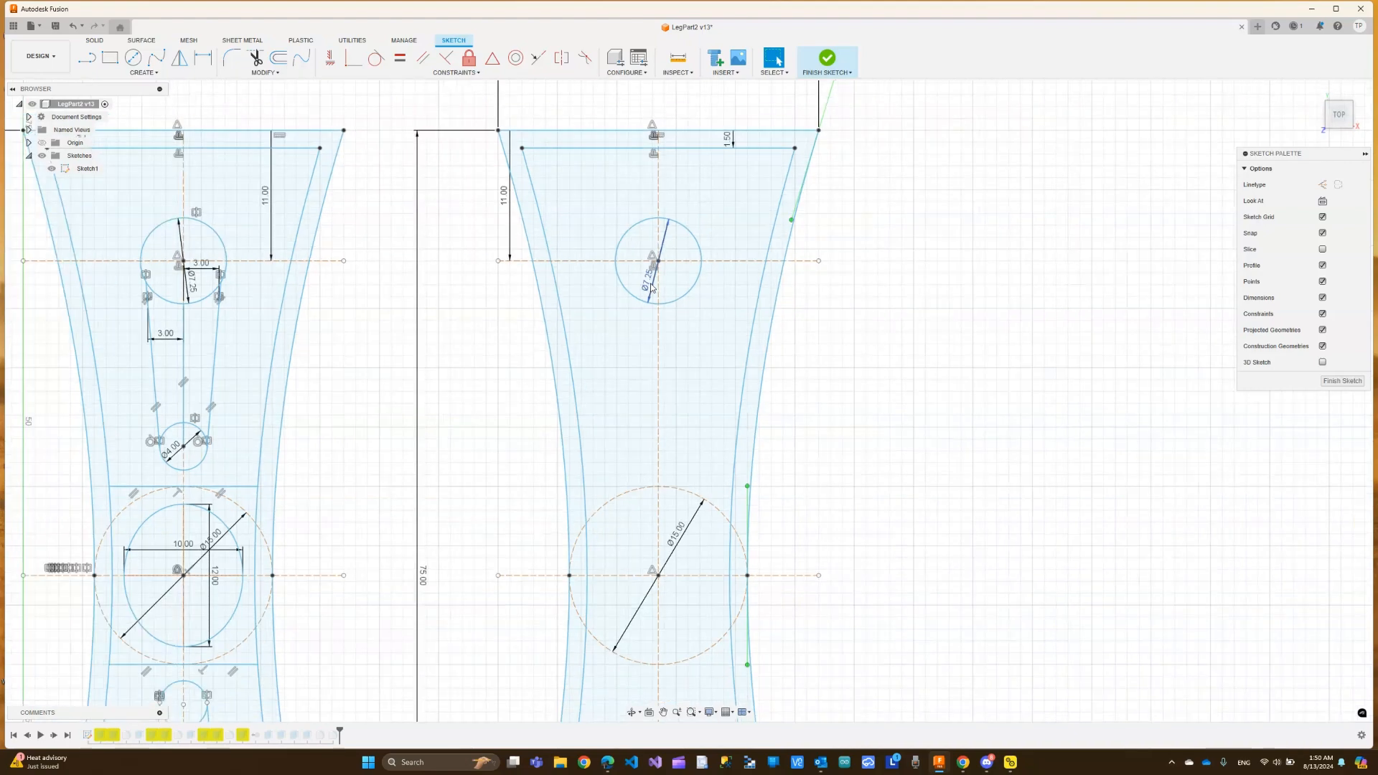
{"action": "left_click", "coordinate": [664, 295]}
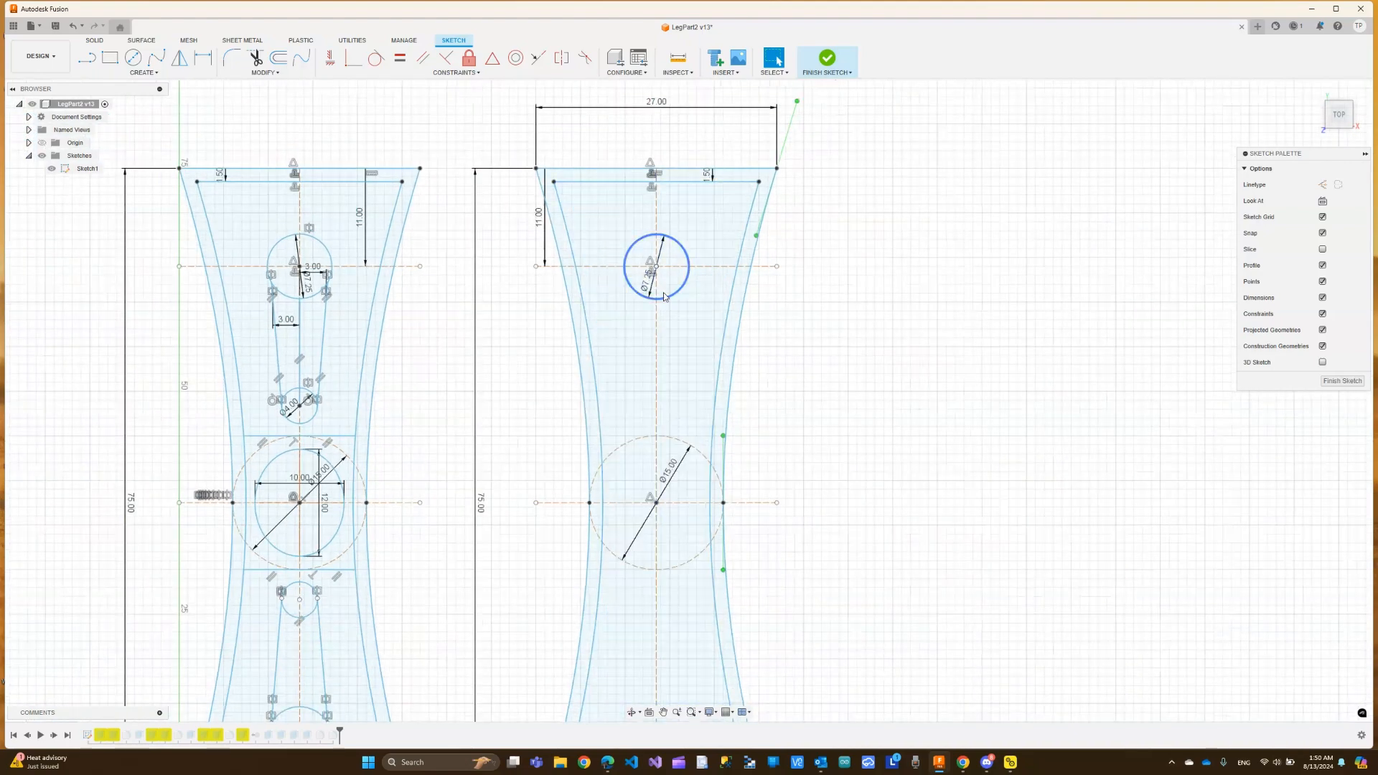
{"action": "left_click", "coordinate": [655, 315]}
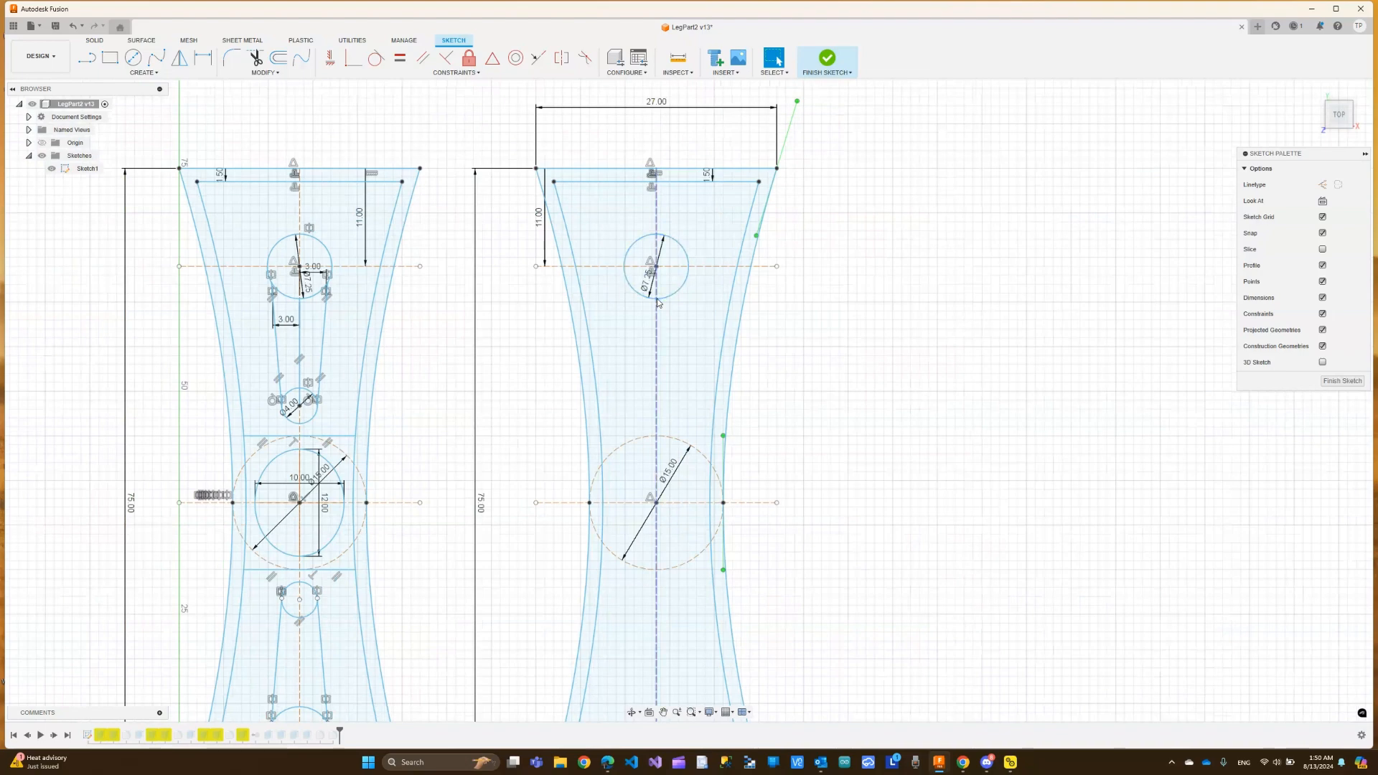
{"action": "left_click", "coordinate": [91, 64]}
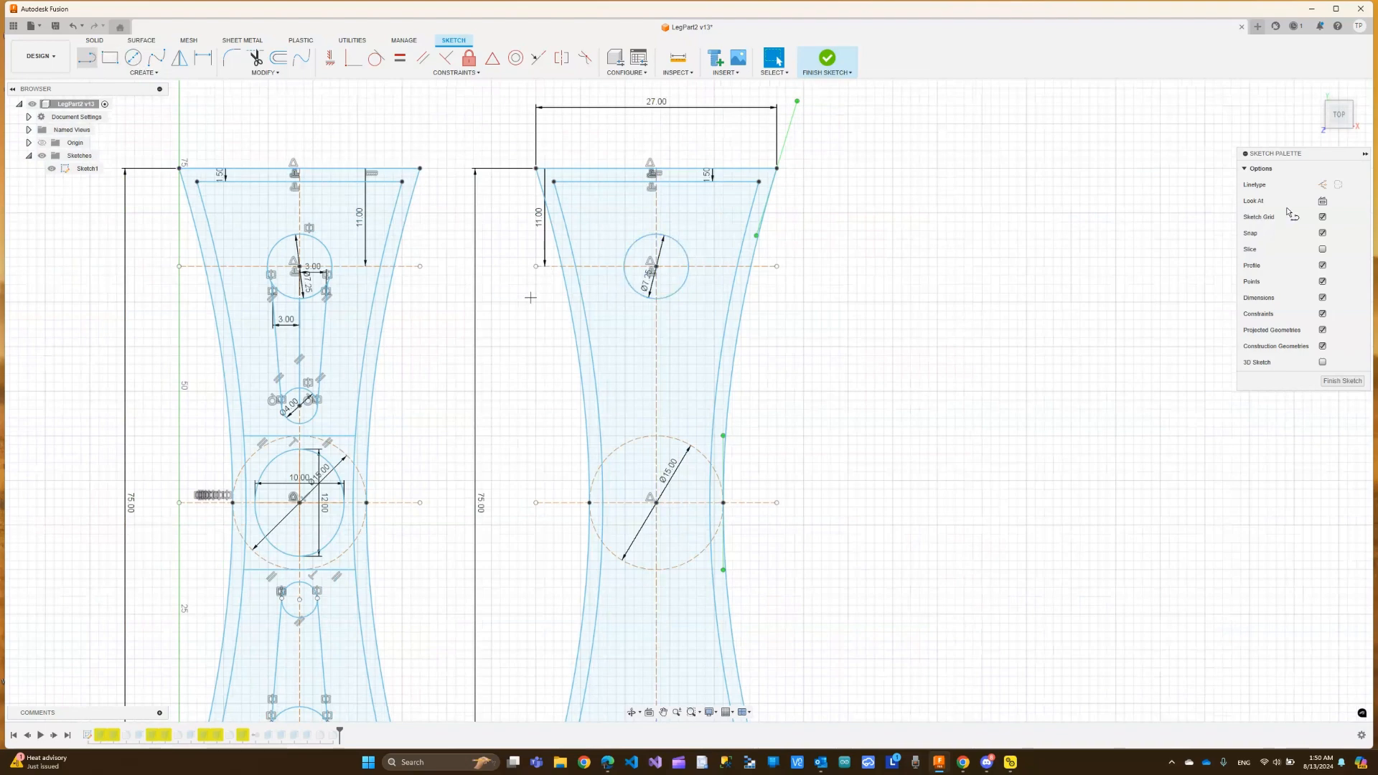
{"action": "left_click", "coordinate": [1324, 186]}
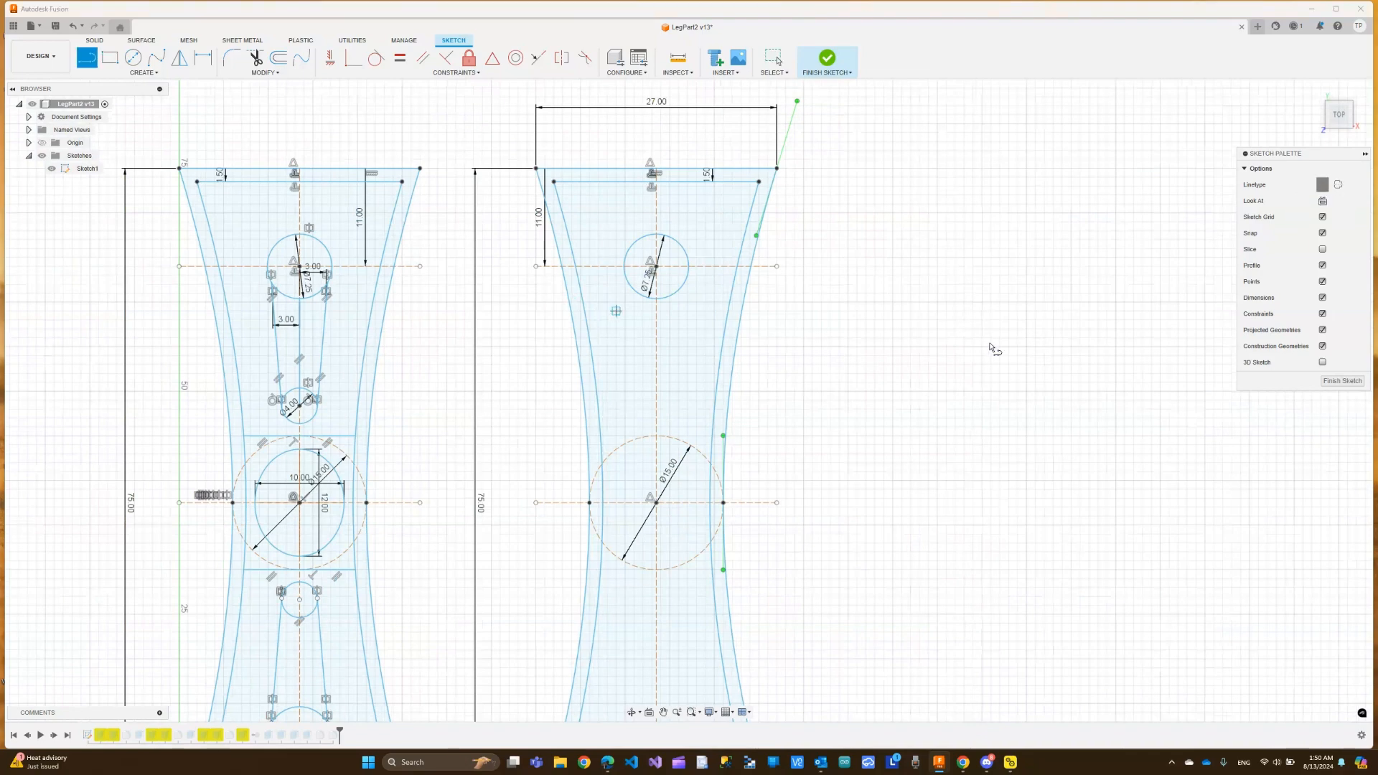
{"action": "left_click", "coordinate": [656, 299]}
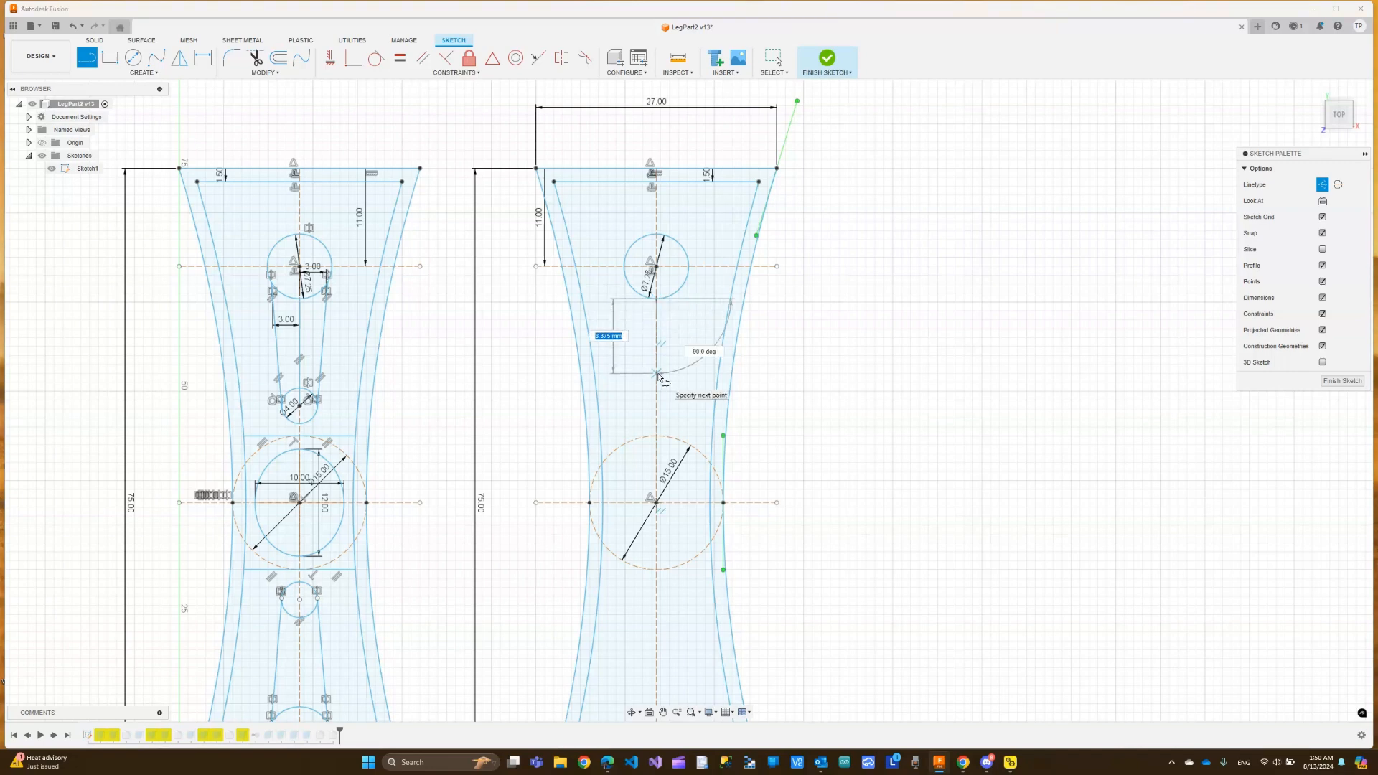
{"action": "type", "text": "12"}
{"action": "key", "text": "Return"}
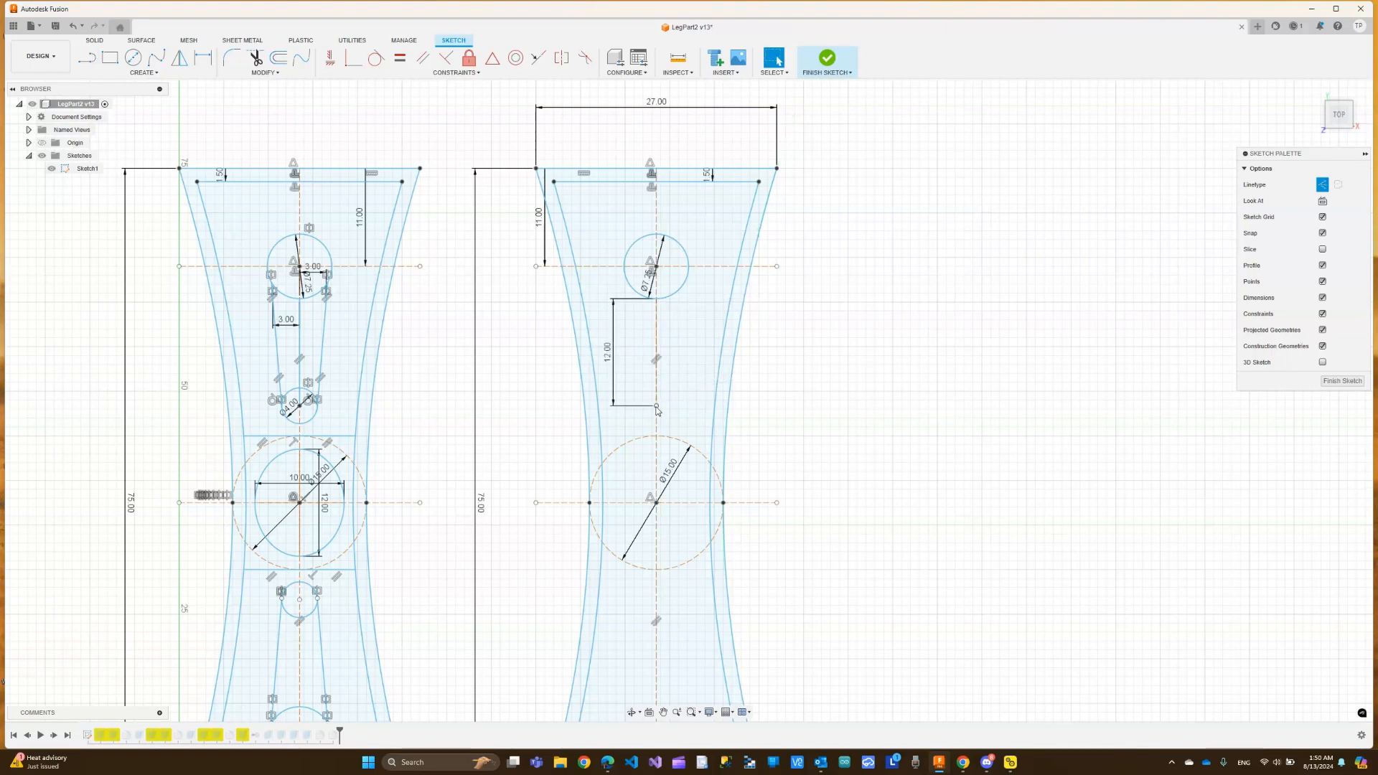
Draw a 4 mm diameter circle at the lower end of the 12 mm line and convert it to normal geometry
{"action": "left_click", "coordinate": [133, 57]}
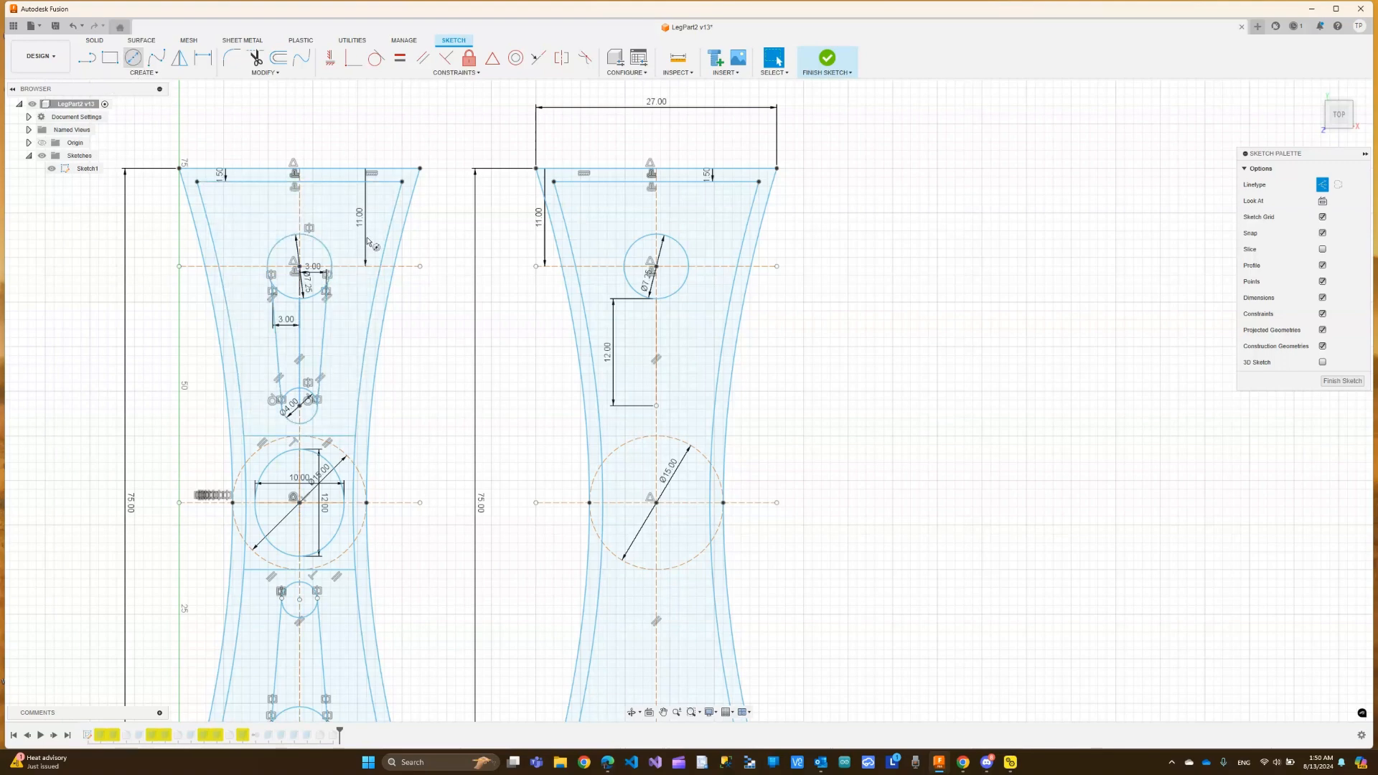
{"action": "left_click", "coordinate": [656, 406]}
{"action": "type", "text": "4"}
{"action": "key", "text": "Return"}
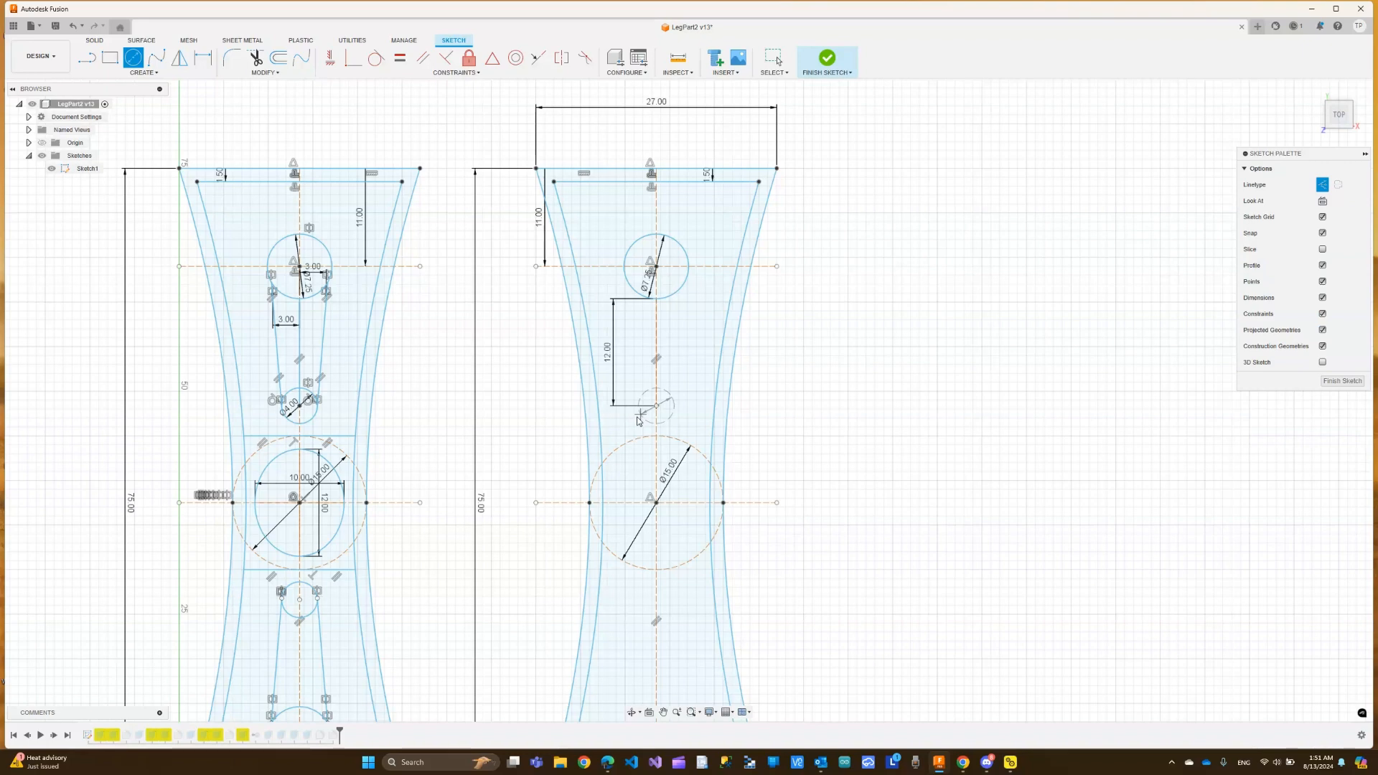
{"action": "key", "text": "Escape"}
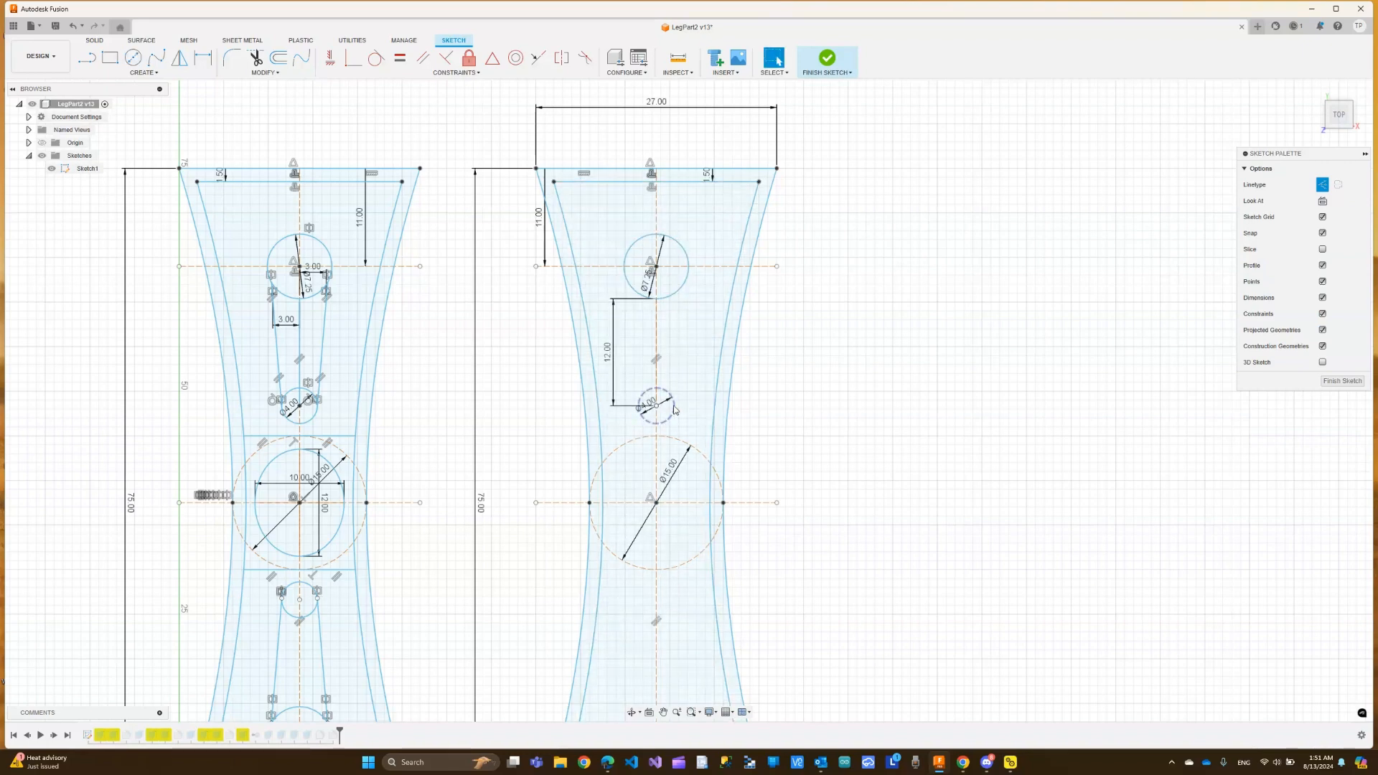
{"action": "left_click", "coordinate": [675, 411]}
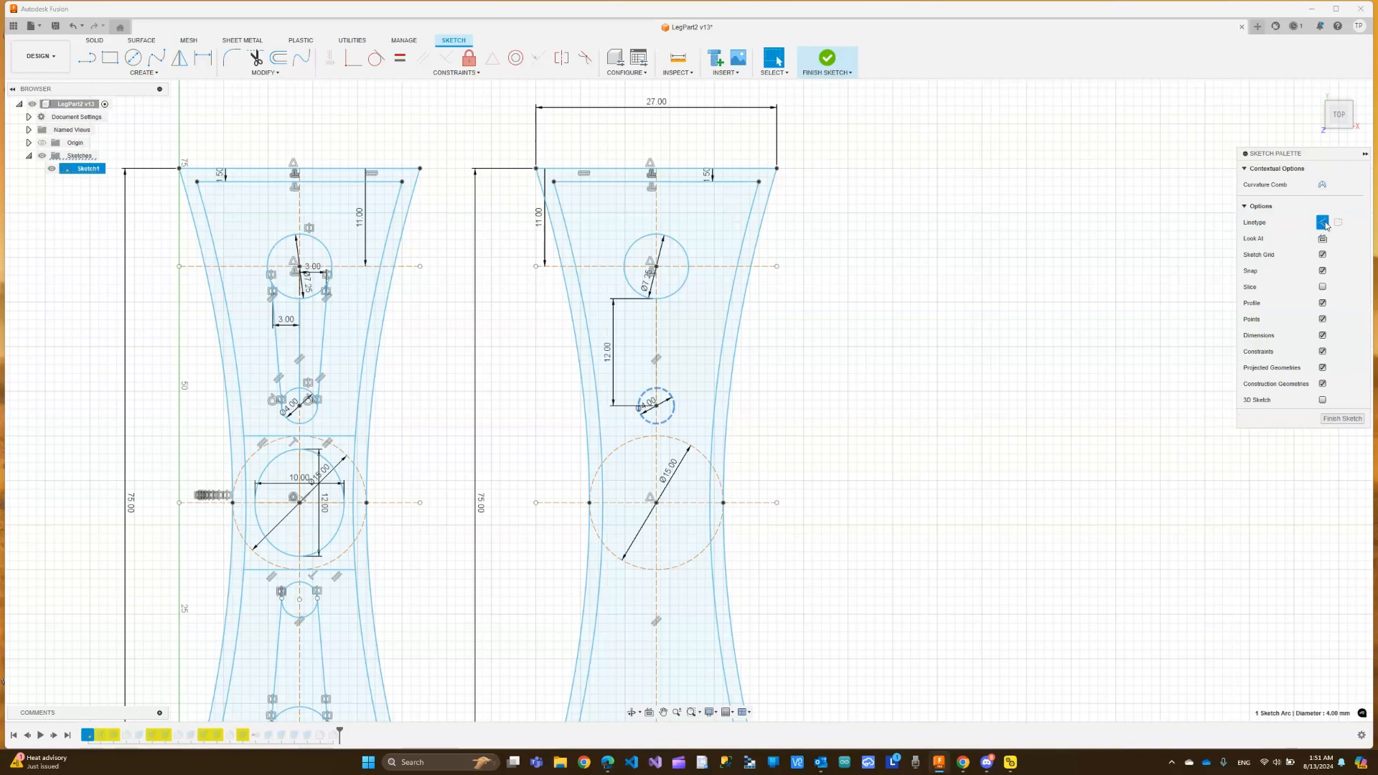
{"action": "key", "text": "x"}
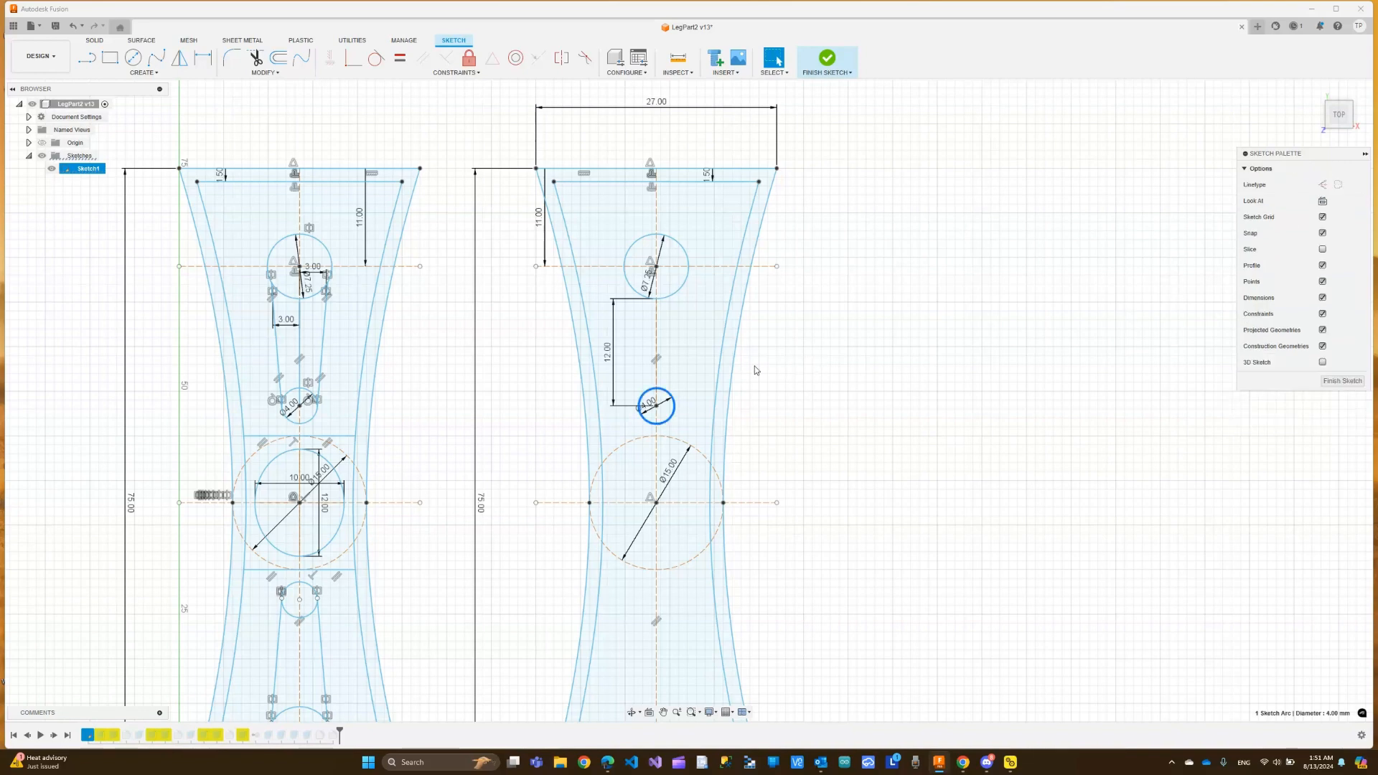
Draw horizontal construction lines from the 4 mm circle's centre to the inner offset curve on each side
{"action": "scroll", "coordinate": [655, 409], "scroll_direction": "up", "scroll_amount": 3}
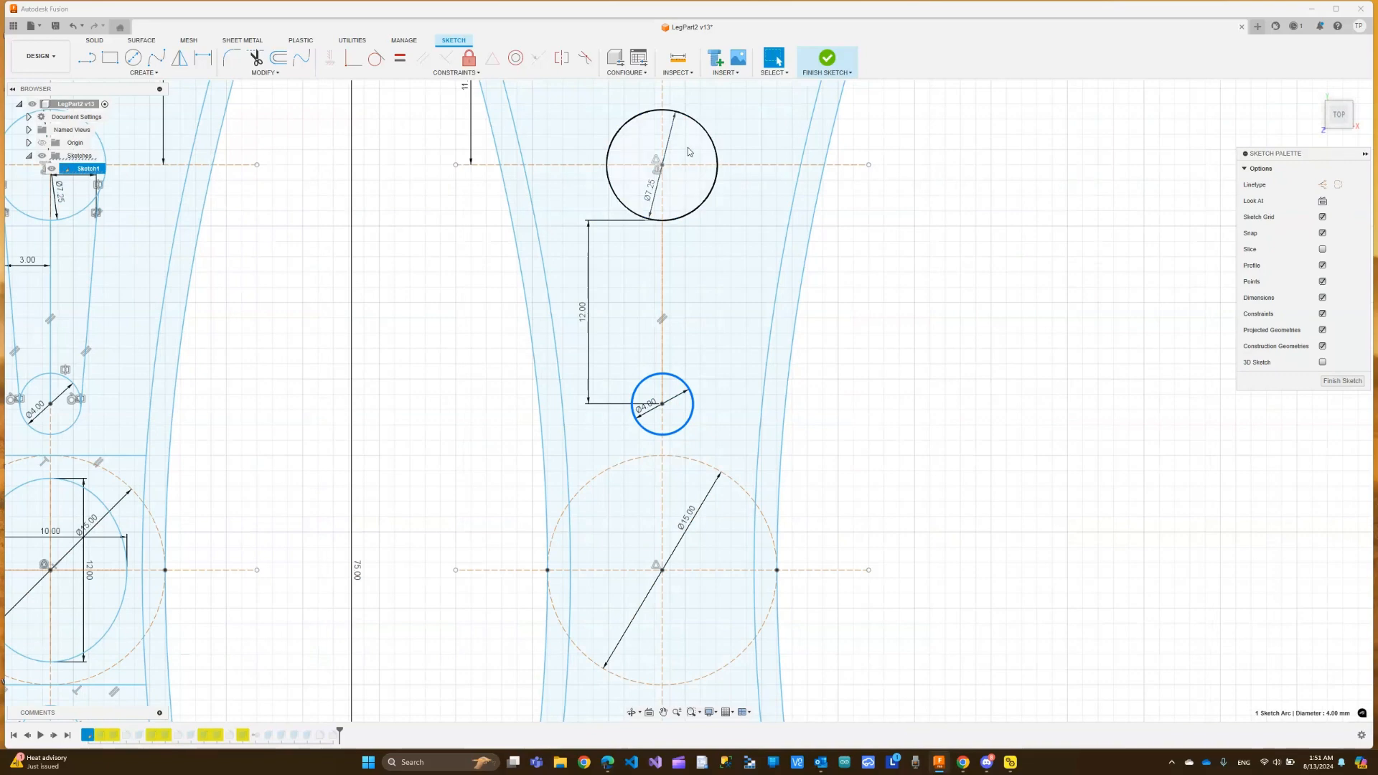
{"action": "scroll", "coordinate": [675, 132], "scroll_direction": "down", "scroll_amount": 1}
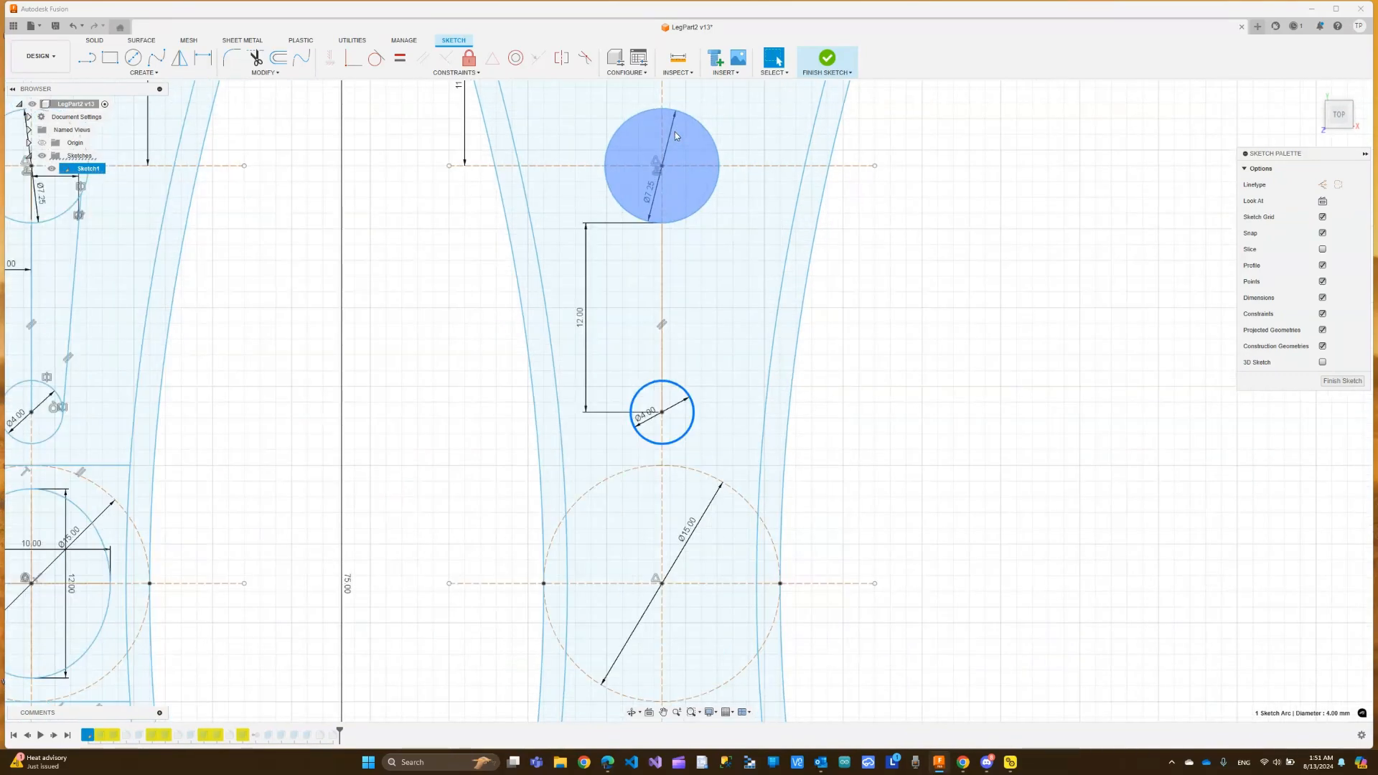
{"action": "scroll", "coordinate": [675, 131], "scroll_direction": "up", "scroll_amount": 1}
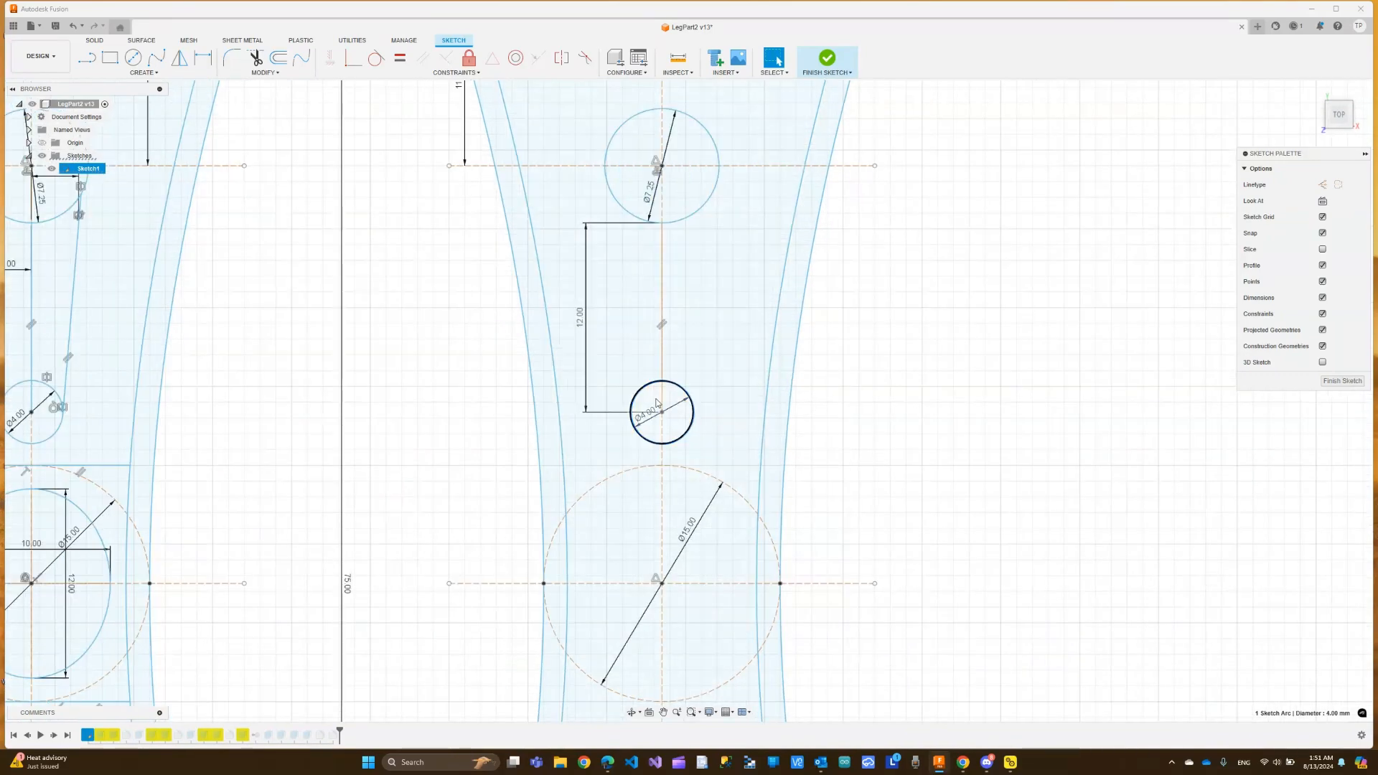
{"action": "scroll", "coordinate": [658, 391], "scroll_direction": "down", "scroll_amount": 2}
{"action": "scroll", "coordinate": [657, 385], "scroll_direction": "up", "scroll_amount": 2}
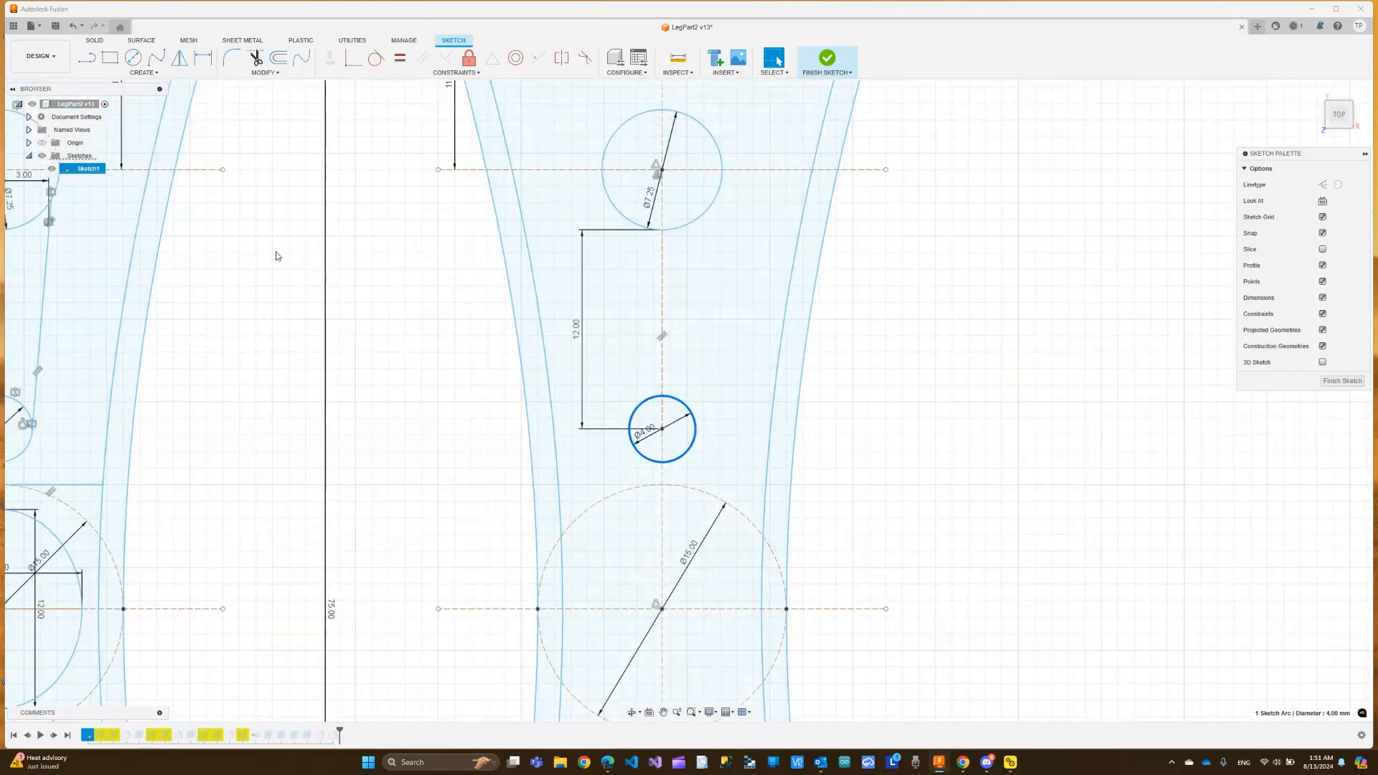
{"action": "left_click", "coordinate": [88, 59]}
{"action": "left_click", "coordinate": [662, 429]}
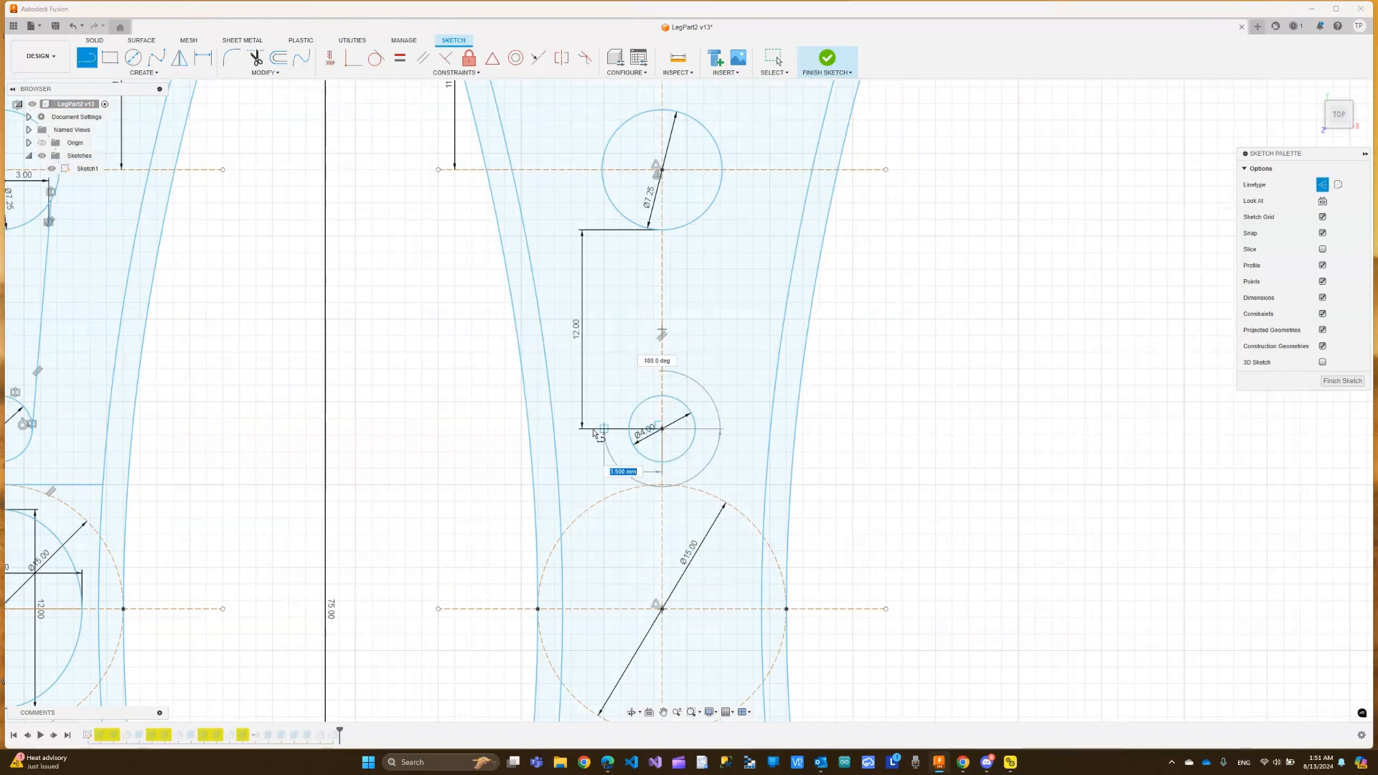
{"action": "double_click", "coordinate": [554, 428]}
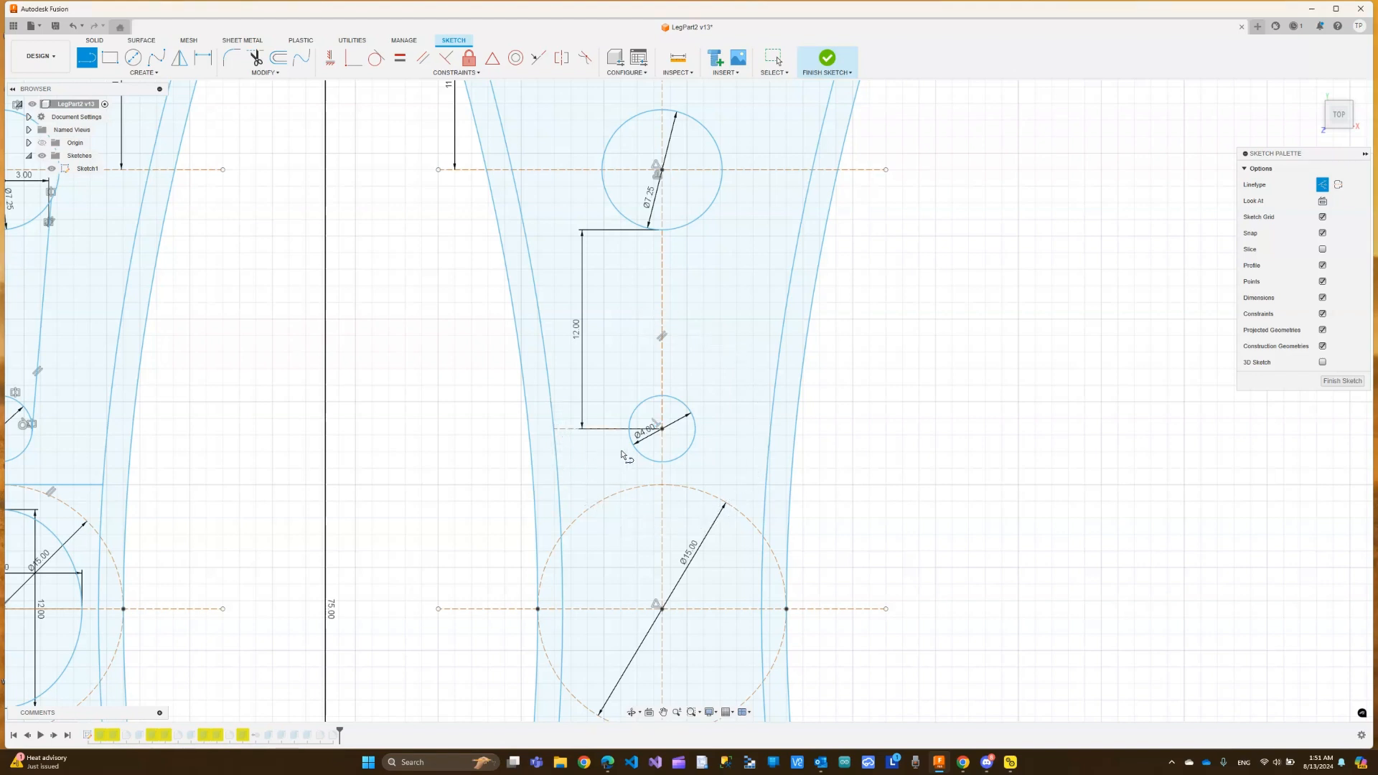
{"action": "left_click", "coordinate": [661, 430]}
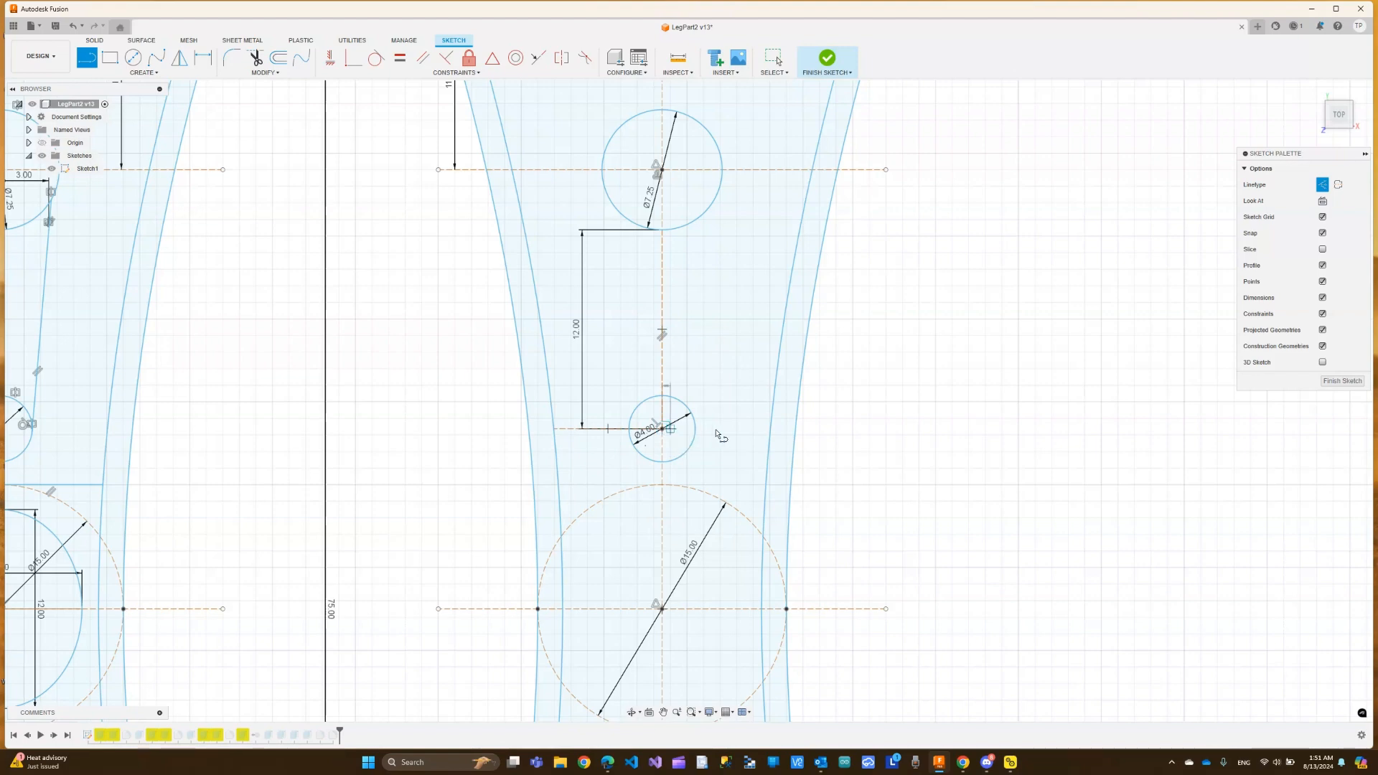
{"action": "double_click", "coordinate": [770, 428]}
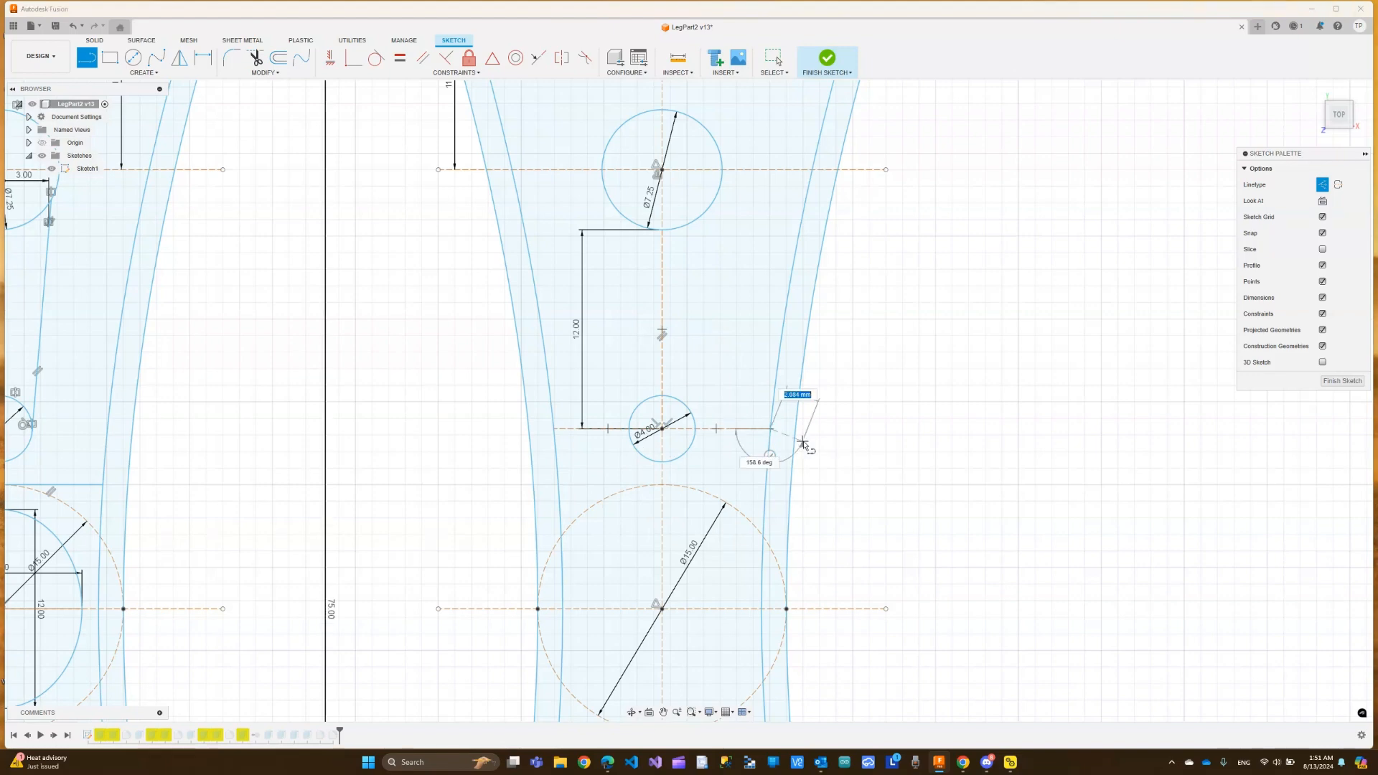
{"action": "key", "text": "Escape"}
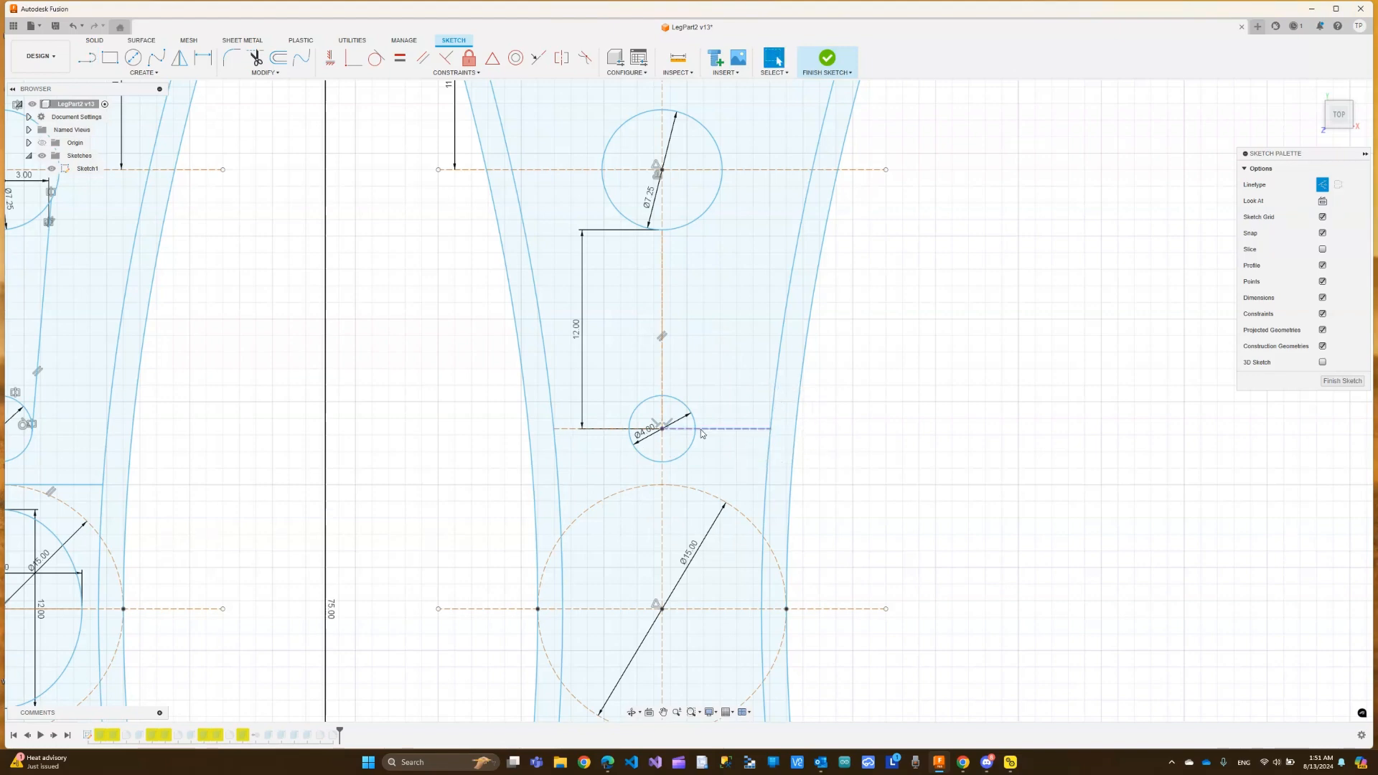
Draw a 3 mm horizontal construction line to the right from the bottom of the 7.25 mm circle
{"action": "scroll", "coordinate": [701, 430], "scroll_direction": "down", "scroll_amount": 2}
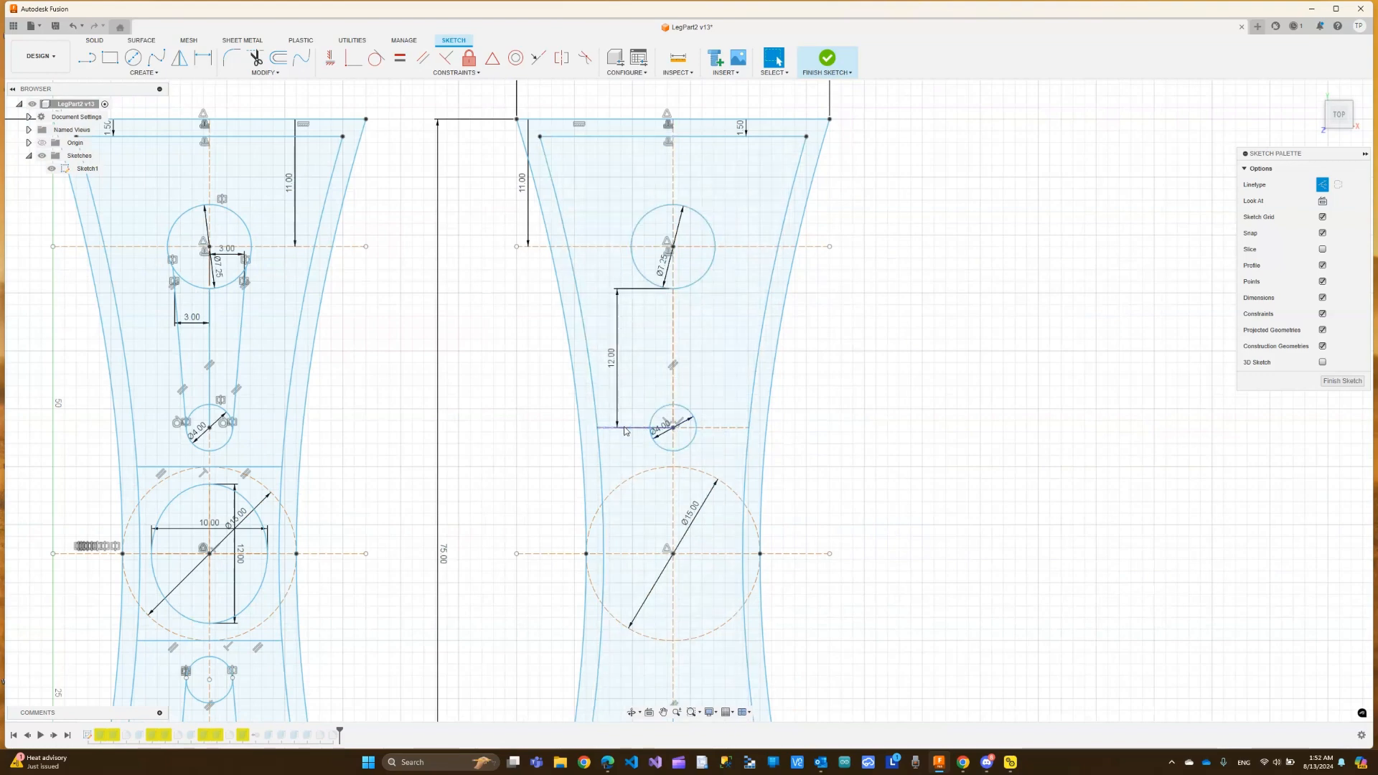
{"action": "left_click", "coordinate": [695, 434]}
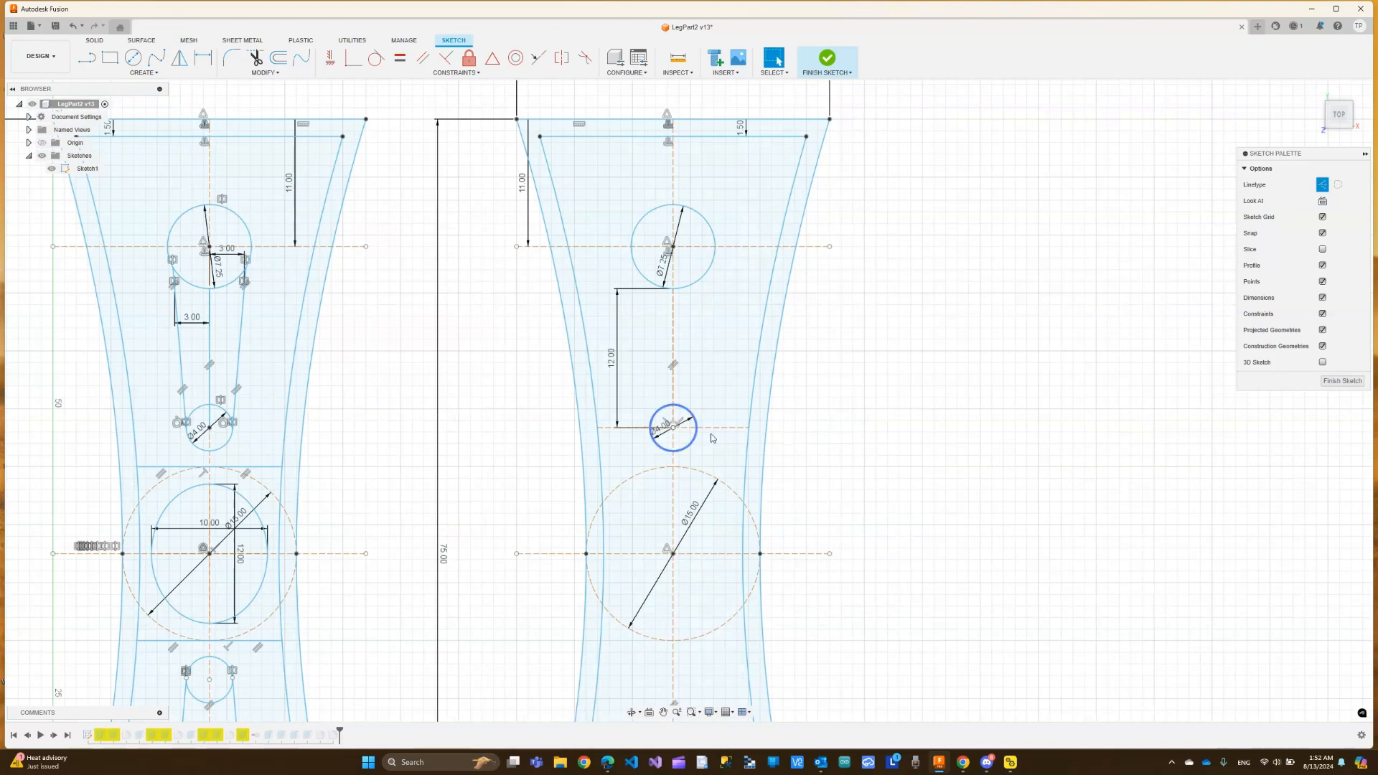
{"action": "left_click", "coordinate": [663, 286]}
{"action": "scroll", "coordinate": [663, 287], "scroll_direction": "up", "scroll_amount": 2}
{"action": "left_click", "coordinate": [686, 239]}
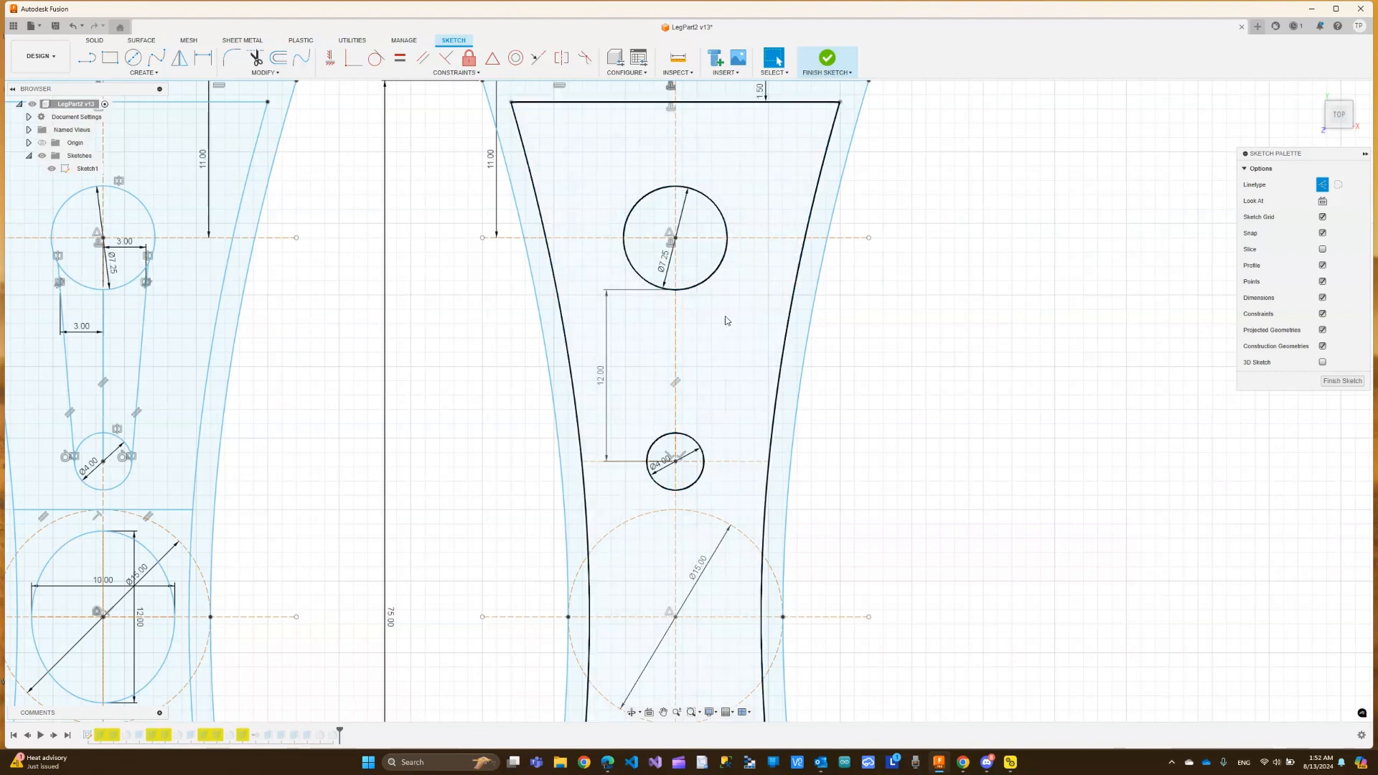
{"action": "left_click", "coordinate": [90, 65]}
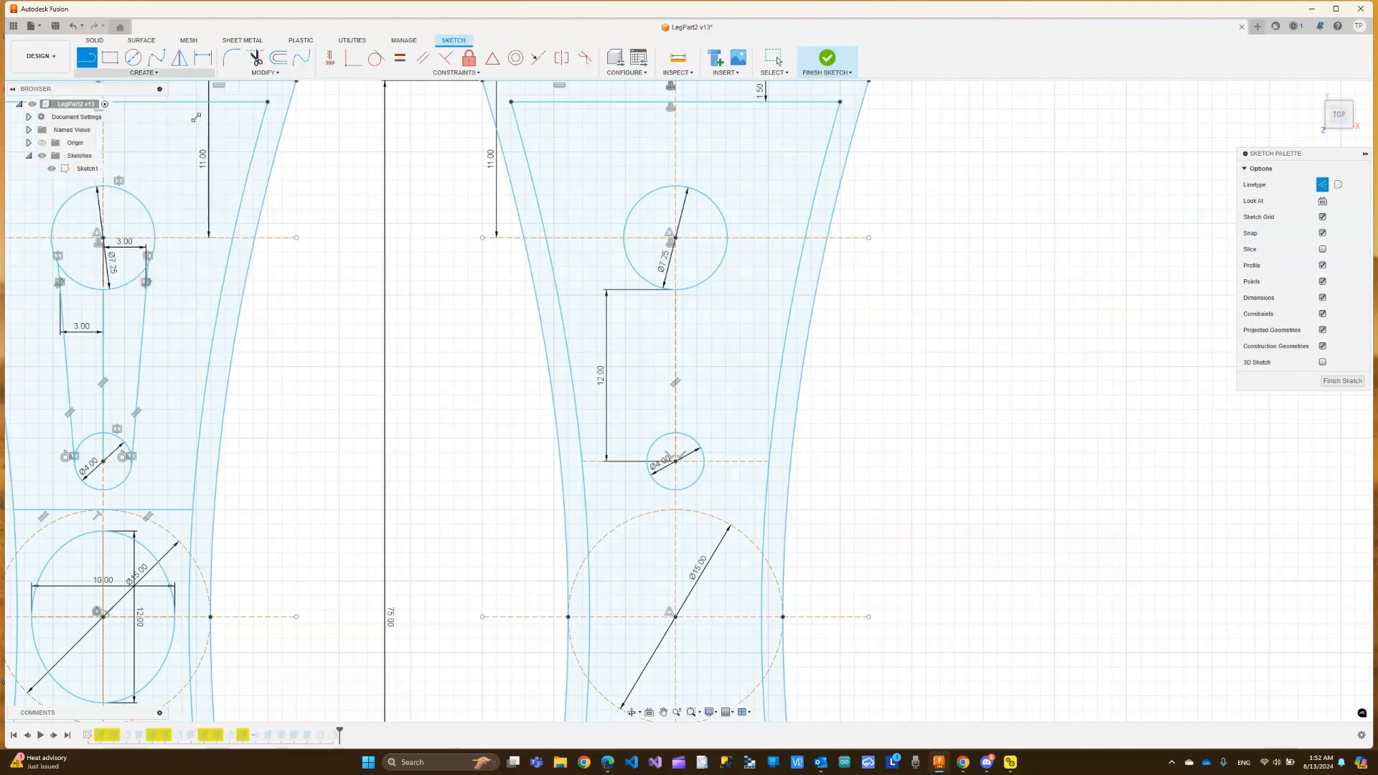
{"action": "left_click", "coordinate": [676, 290]}
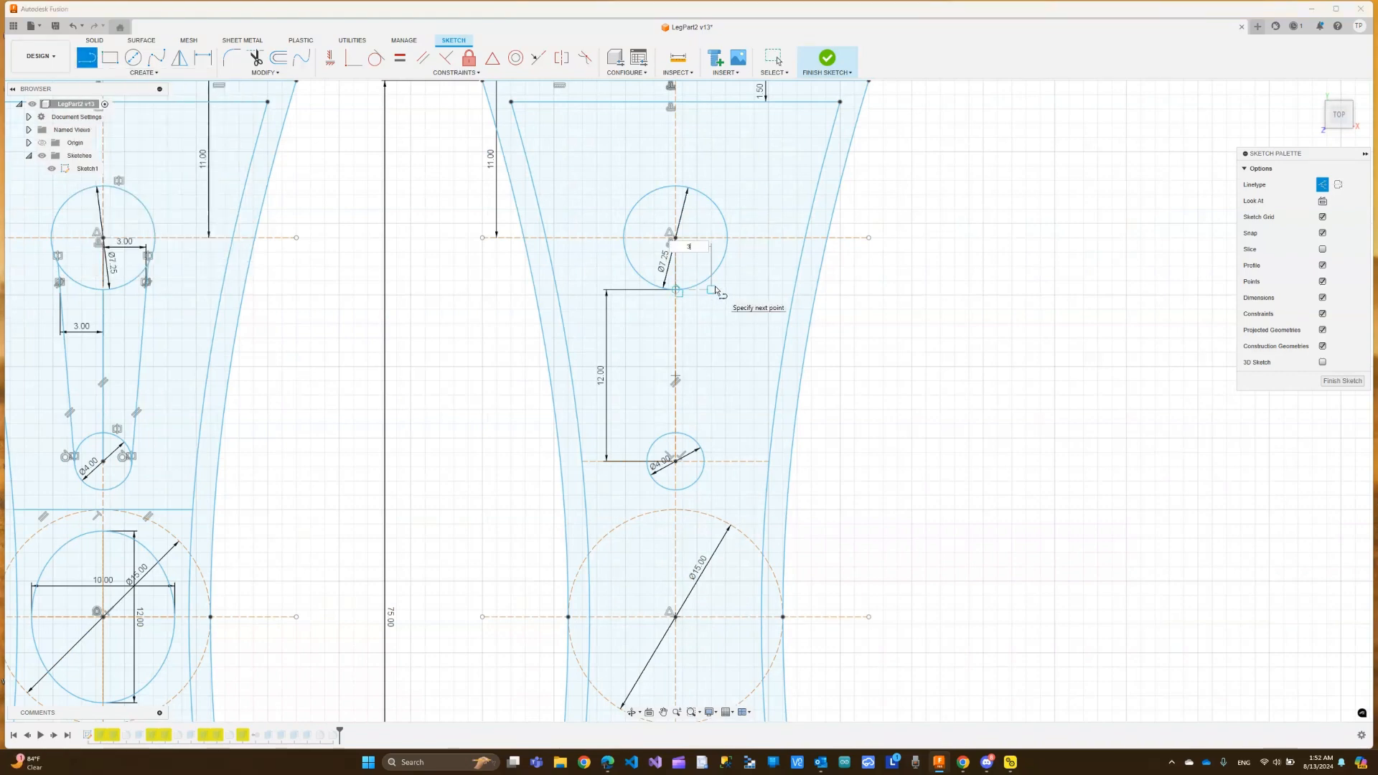
{"action": "key", "text": "Return"}
{"action": "key", "text": "Escape"}
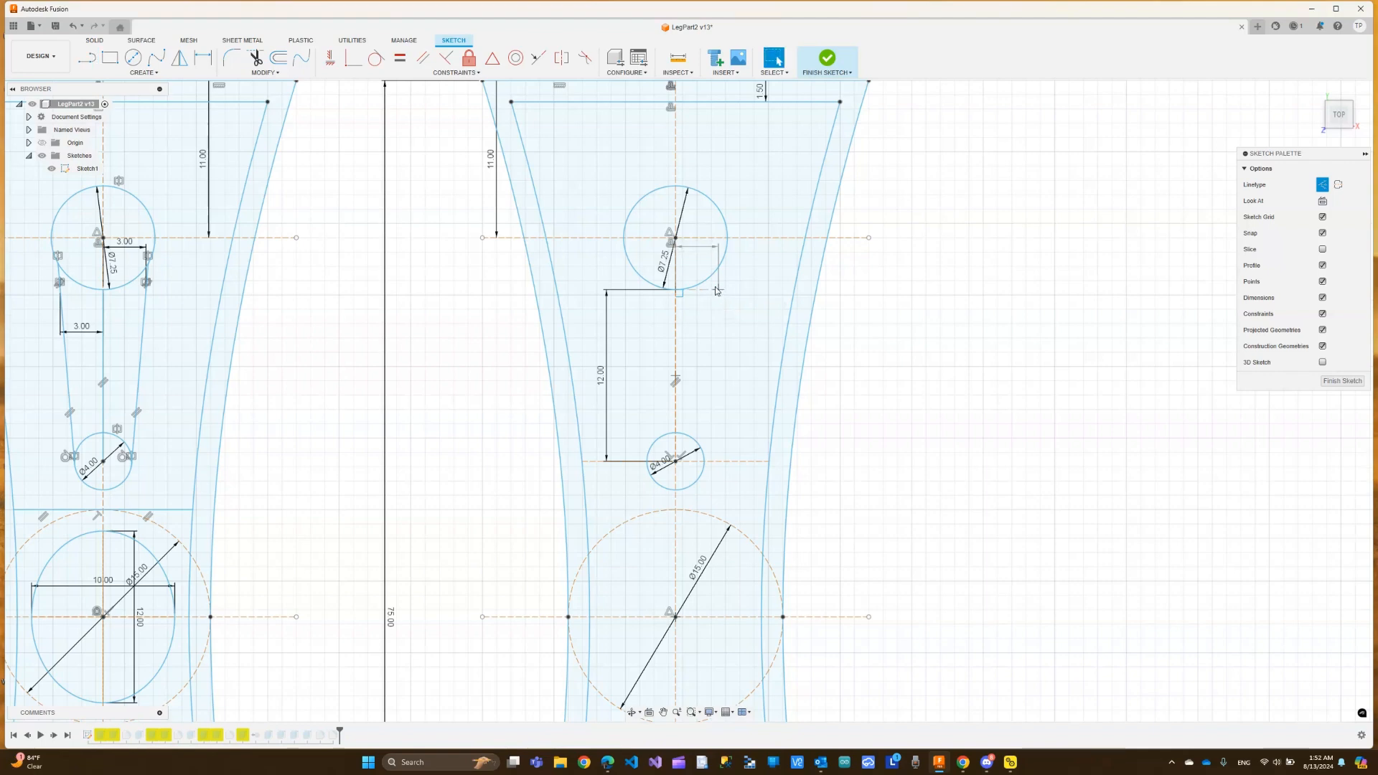
Draw a matching 3 mm horizontal construction line to the left from the bottom of the 7.25 mm circle
{"action": "key", "text": "l"}
{"action": "left_click", "coordinate": [675, 290]}
{"action": "type", "text": "3"}
{"action": "key", "text": "Return"}
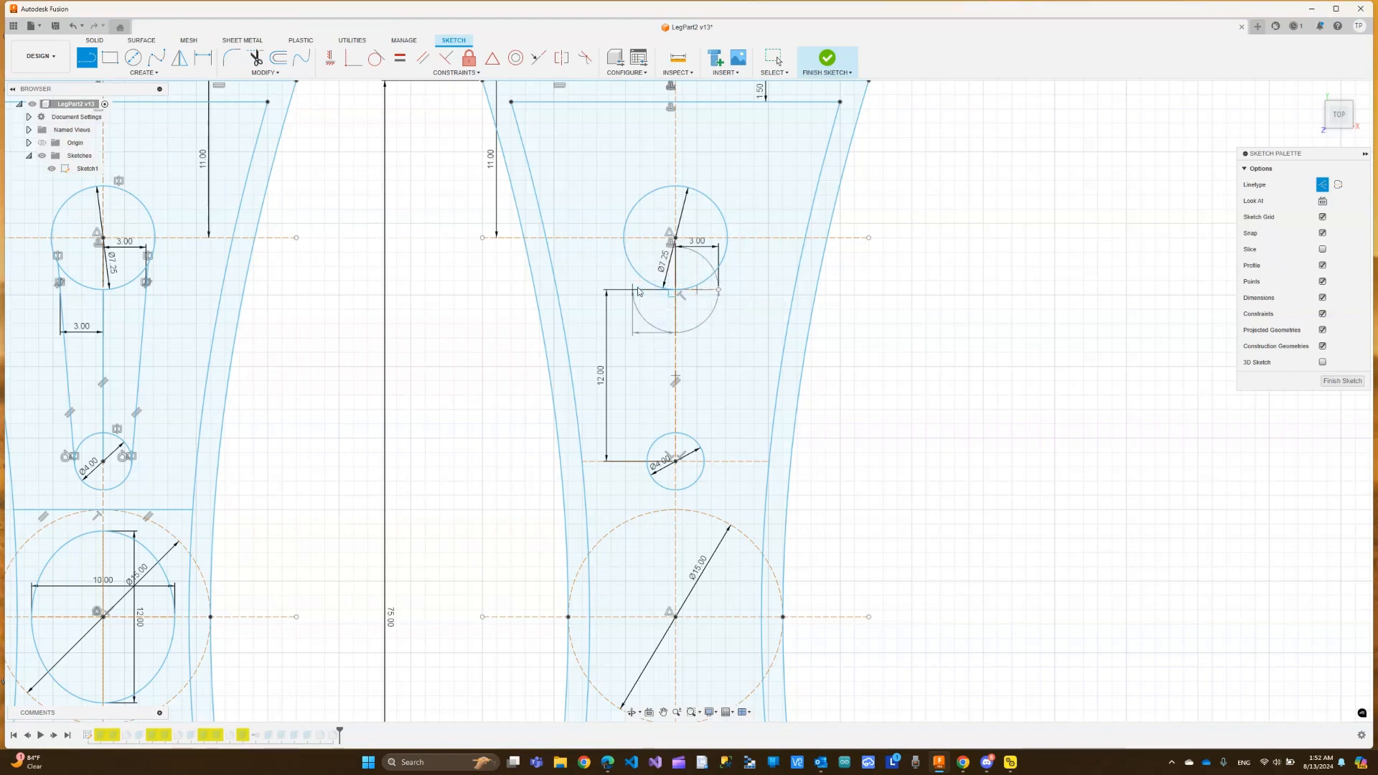
{"action": "key", "text": "Escape"}
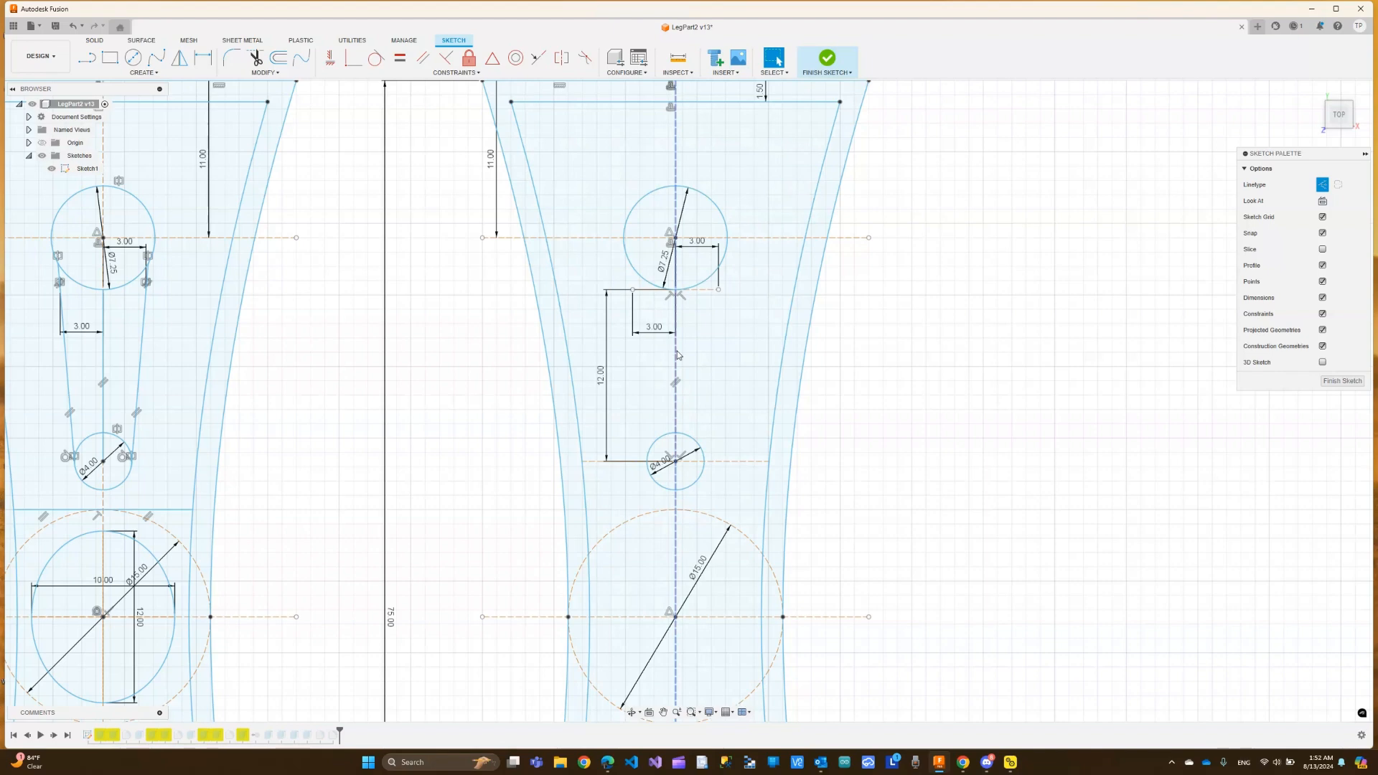
Connect the 4 mm circle's left and right edge points to the outer ends of the 3 mm lines with slanted lines
{"action": "left_click", "coordinate": [677, 354]}
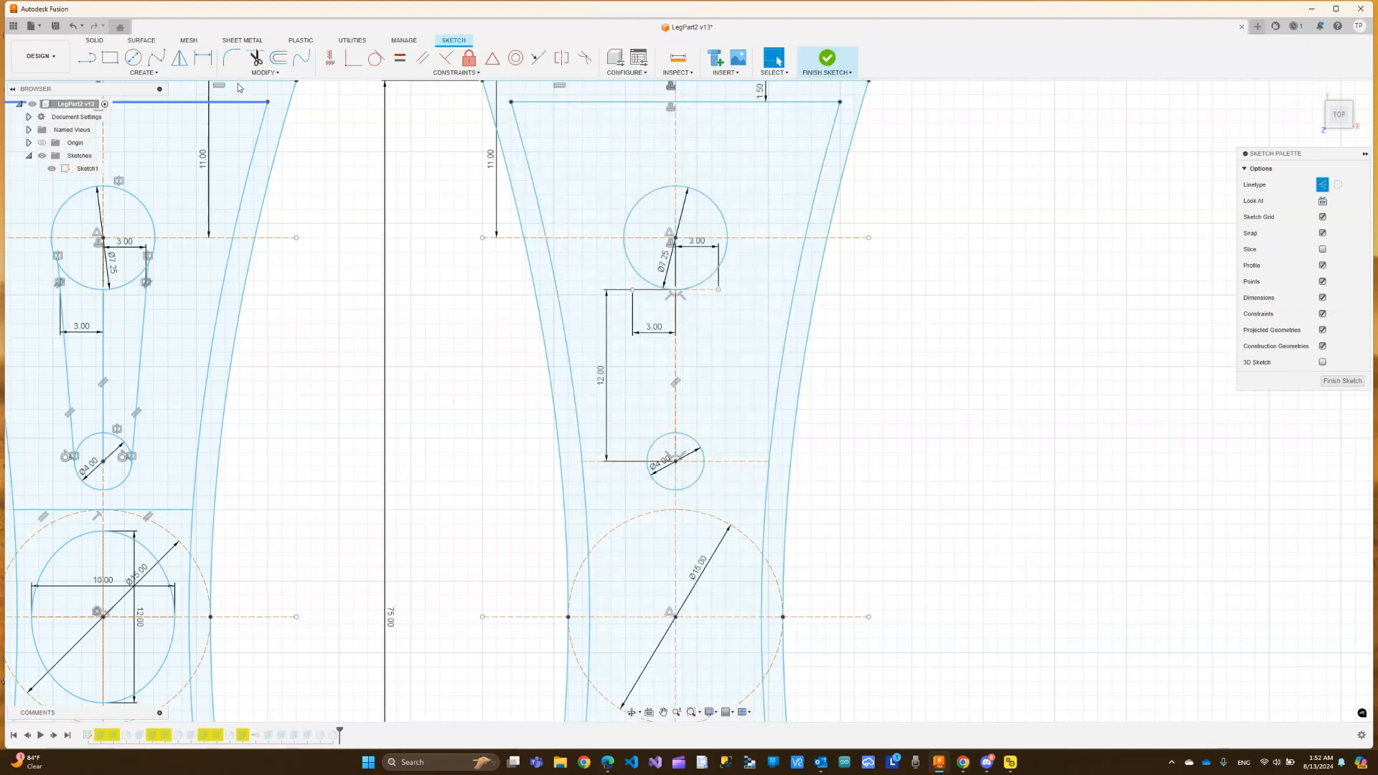
{"action": "left_click", "coordinate": [92, 59]}
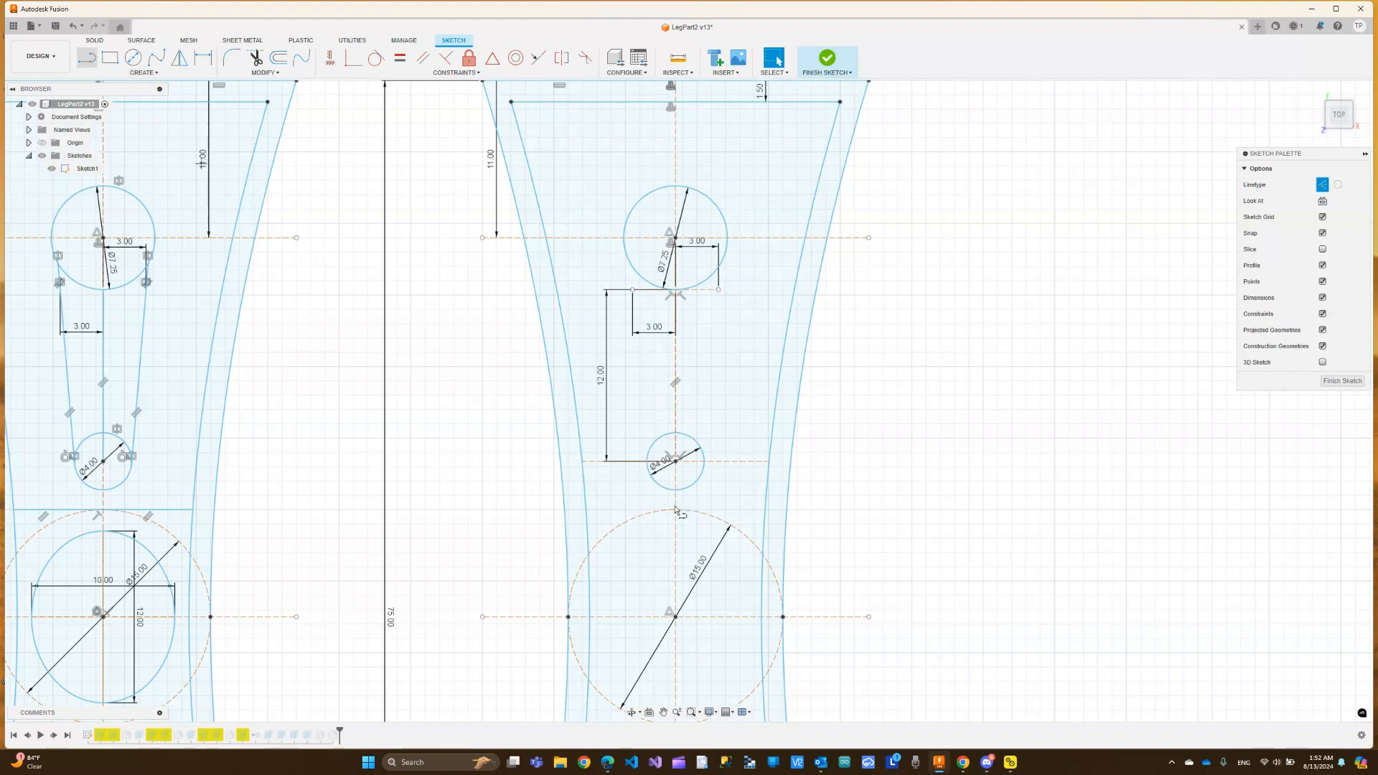
{"action": "scroll", "coordinate": [653, 356], "scroll_direction": "up", "scroll_amount": 1}
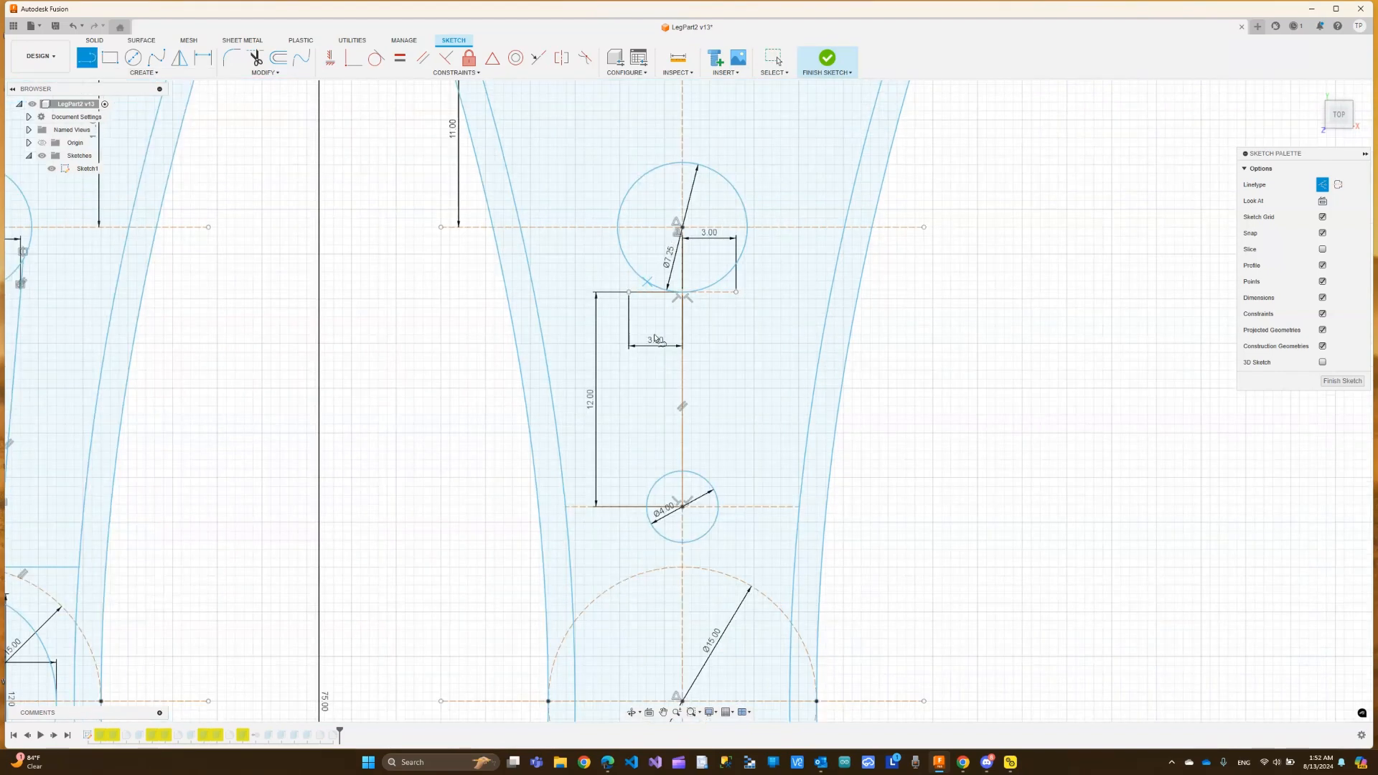
{"action": "scroll", "coordinate": [655, 354], "scroll_direction": "up", "scroll_amount": 1}
{"action": "scroll", "coordinate": [656, 353], "scroll_direction": "up", "scroll_amount": 1}
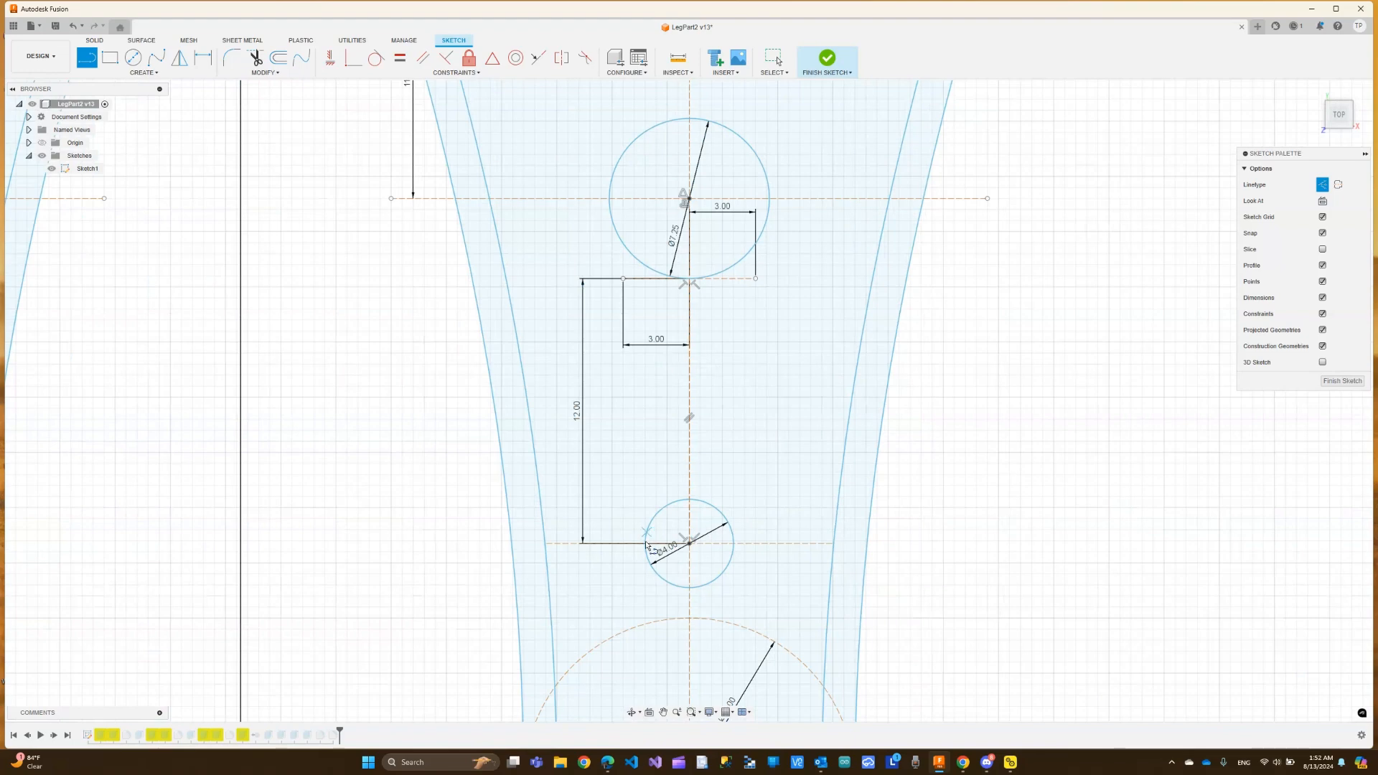
{"action": "left_click", "coordinate": [645, 543]}
{"action": "left_click", "coordinate": [624, 279]}
{"action": "key", "text": "Escape"}
{"action": "left_click", "coordinate": [732, 543]}
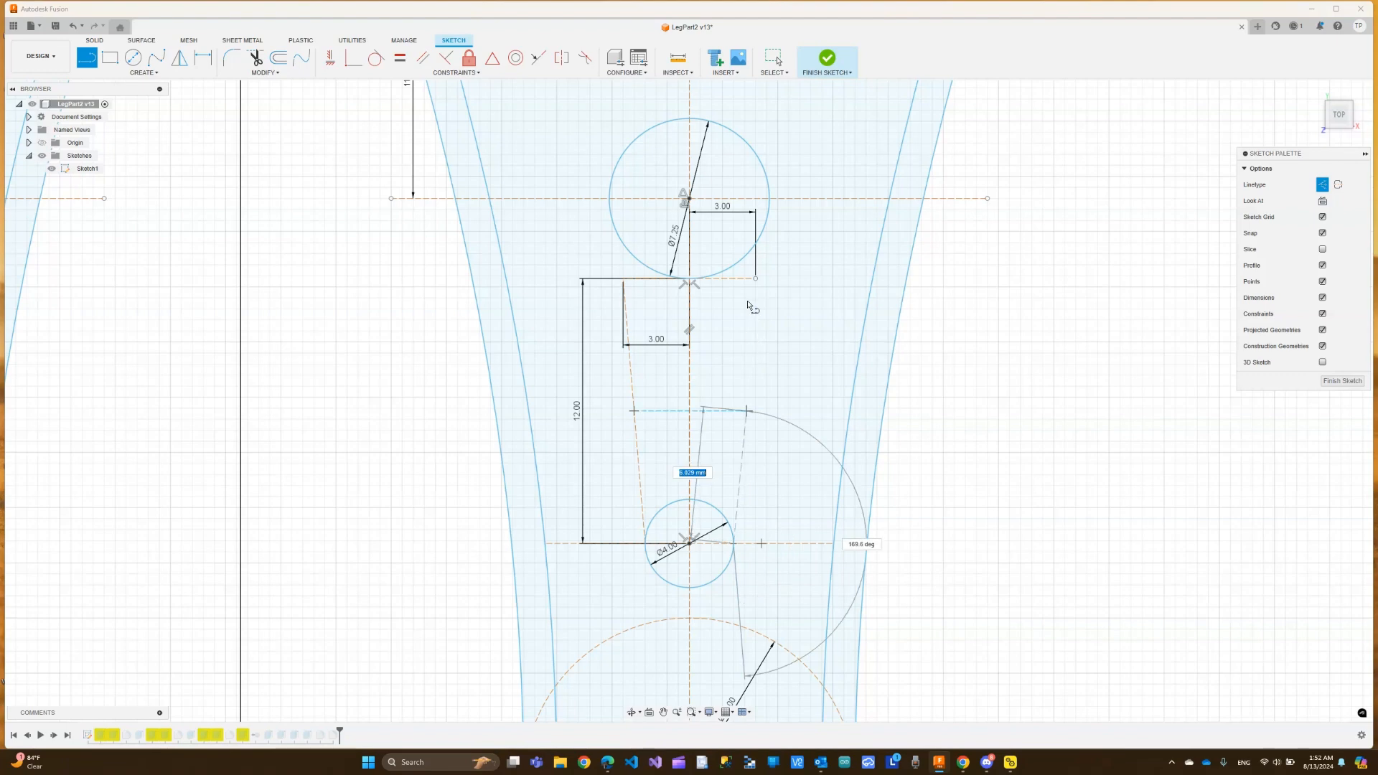
{"action": "left_click", "coordinate": [755, 278]}
{"action": "key", "text": "Escape"}
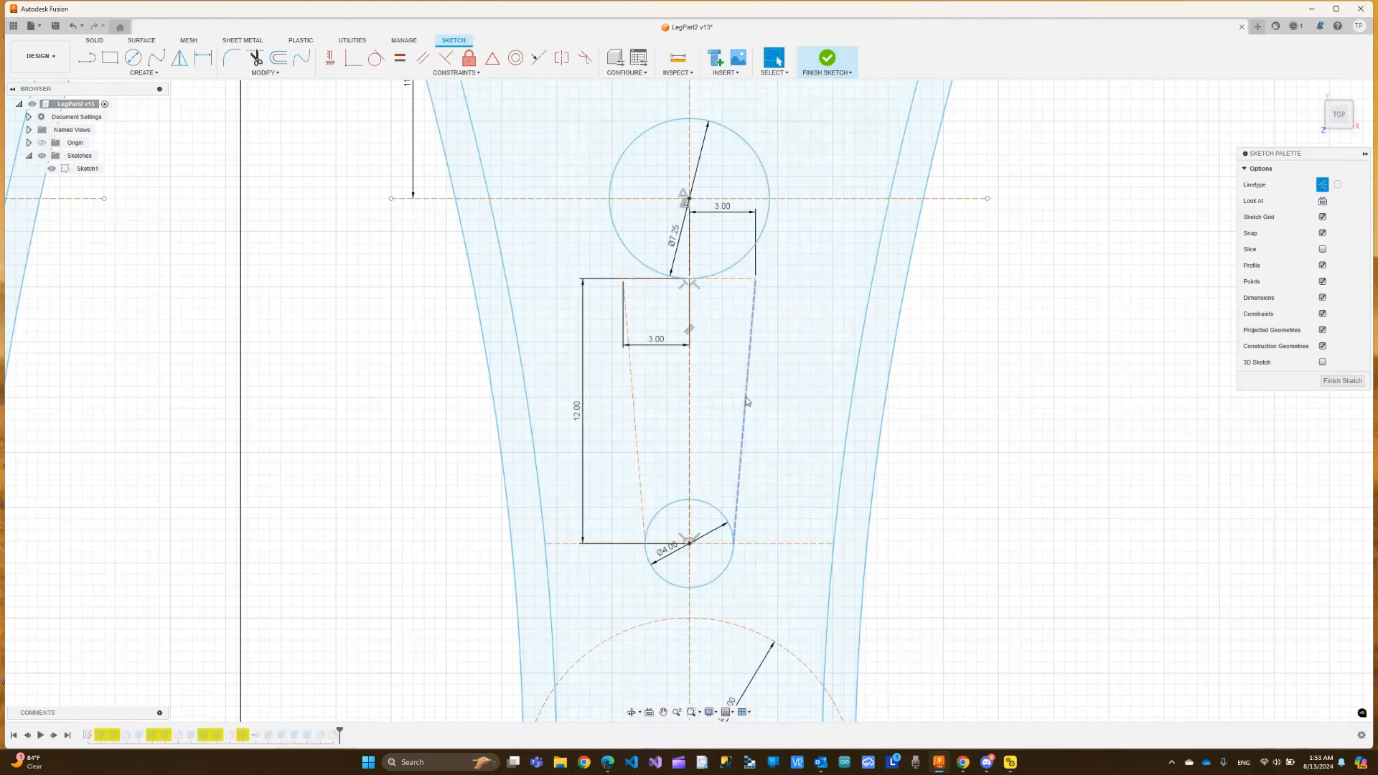
Convert both slanted slot lines from construction to normal geometry
{"action": "left_click", "coordinate": [747, 402]}
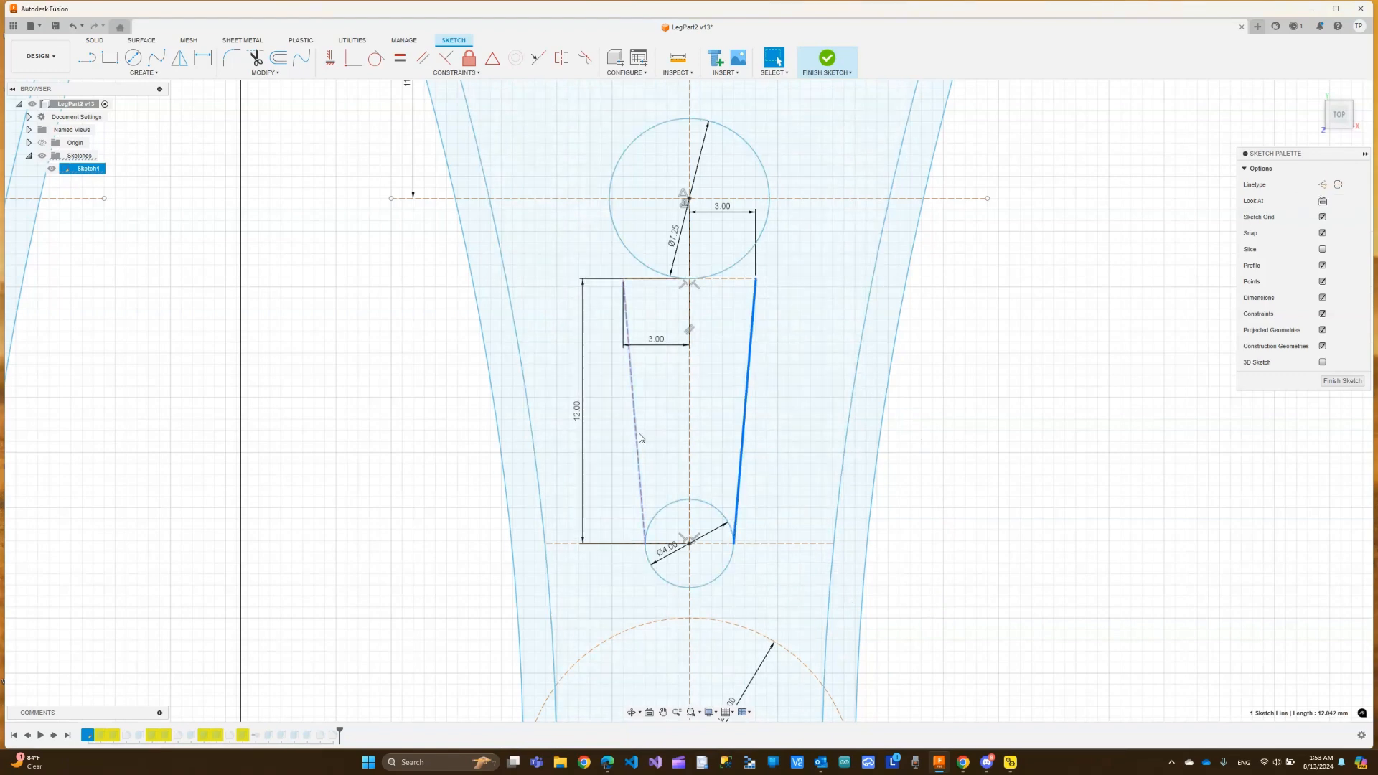
{"action": "left_click", "coordinate": [638, 460]}
{"action": "left_click", "coordinate": [1321, 185]}
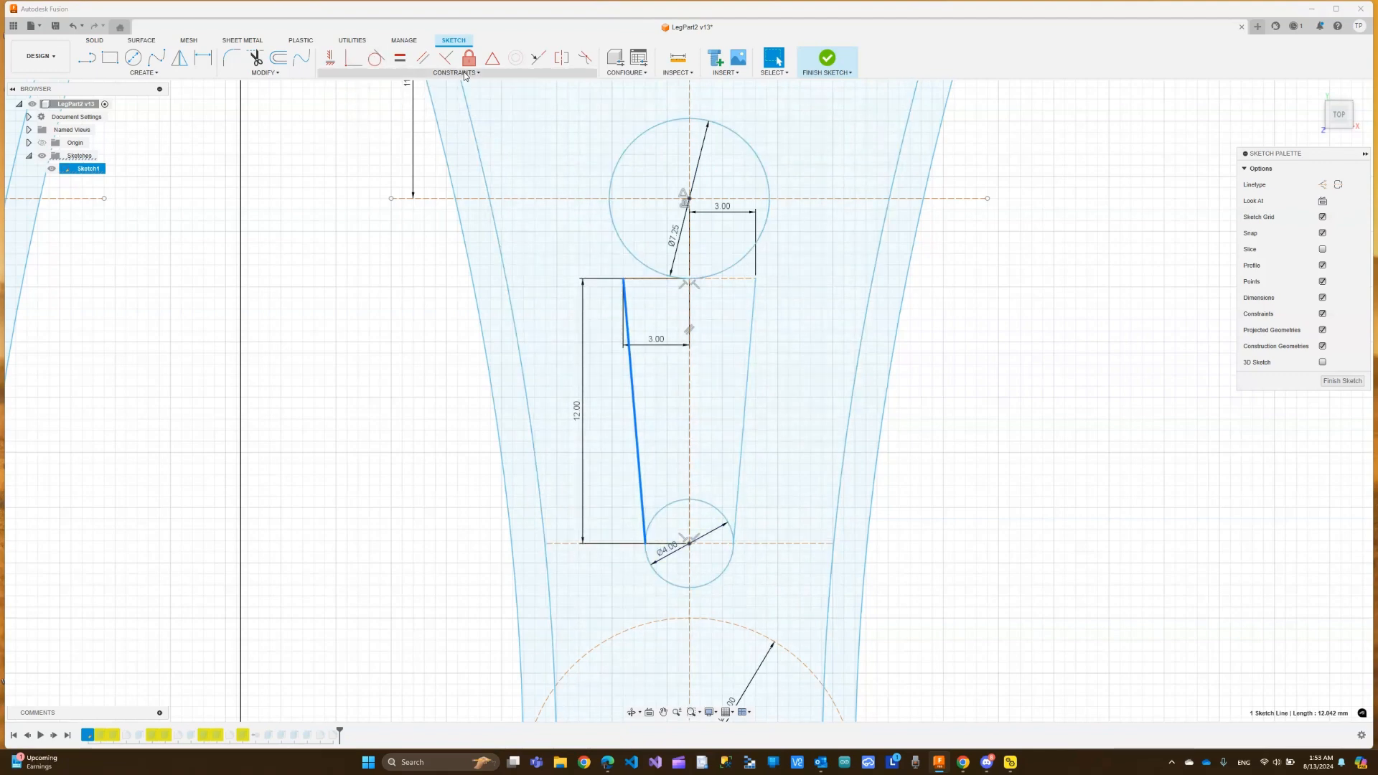
Try to apply Tangent constraints between the 4 mm circle and each of the two slanted slot lines
{"action": "left_click", "coordinate": [374, 60]}
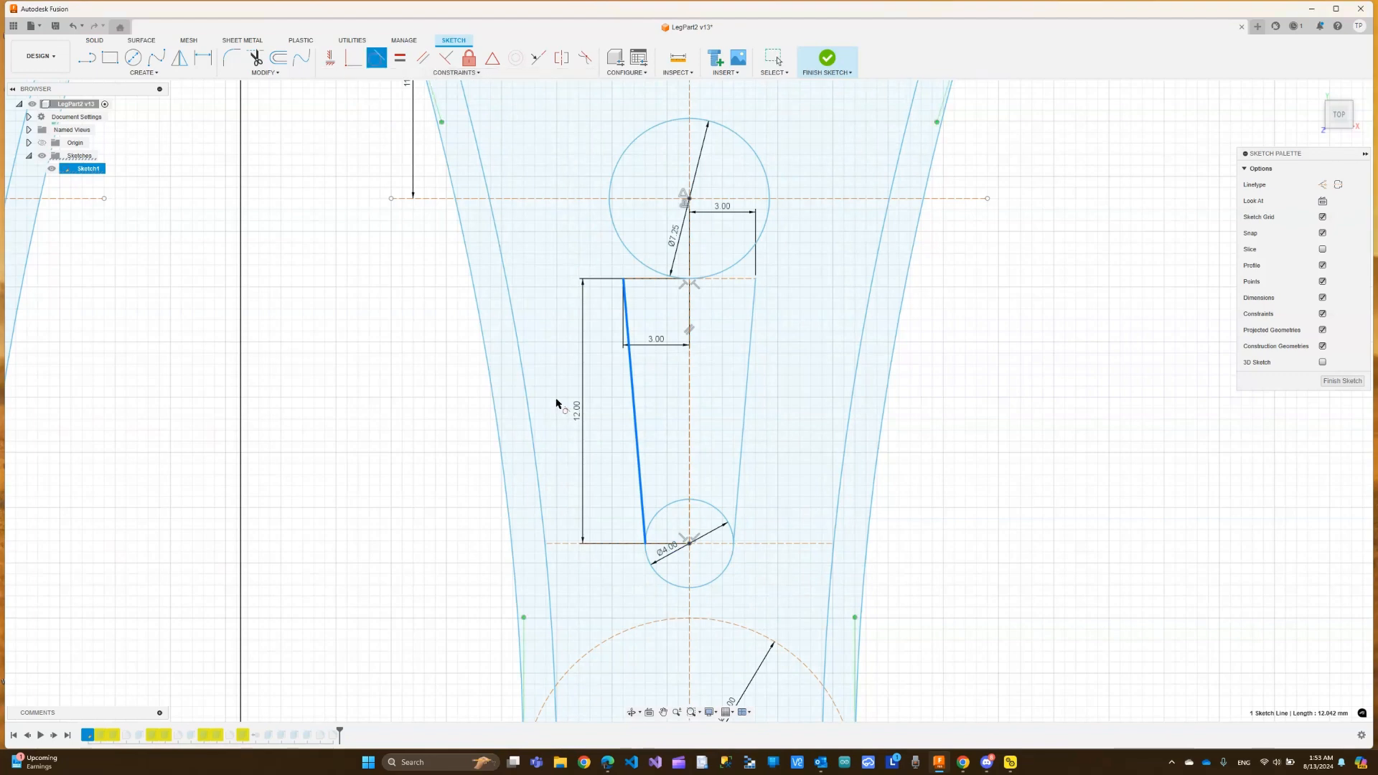
{"action": "left_click", "coordinate": [658, 512]}
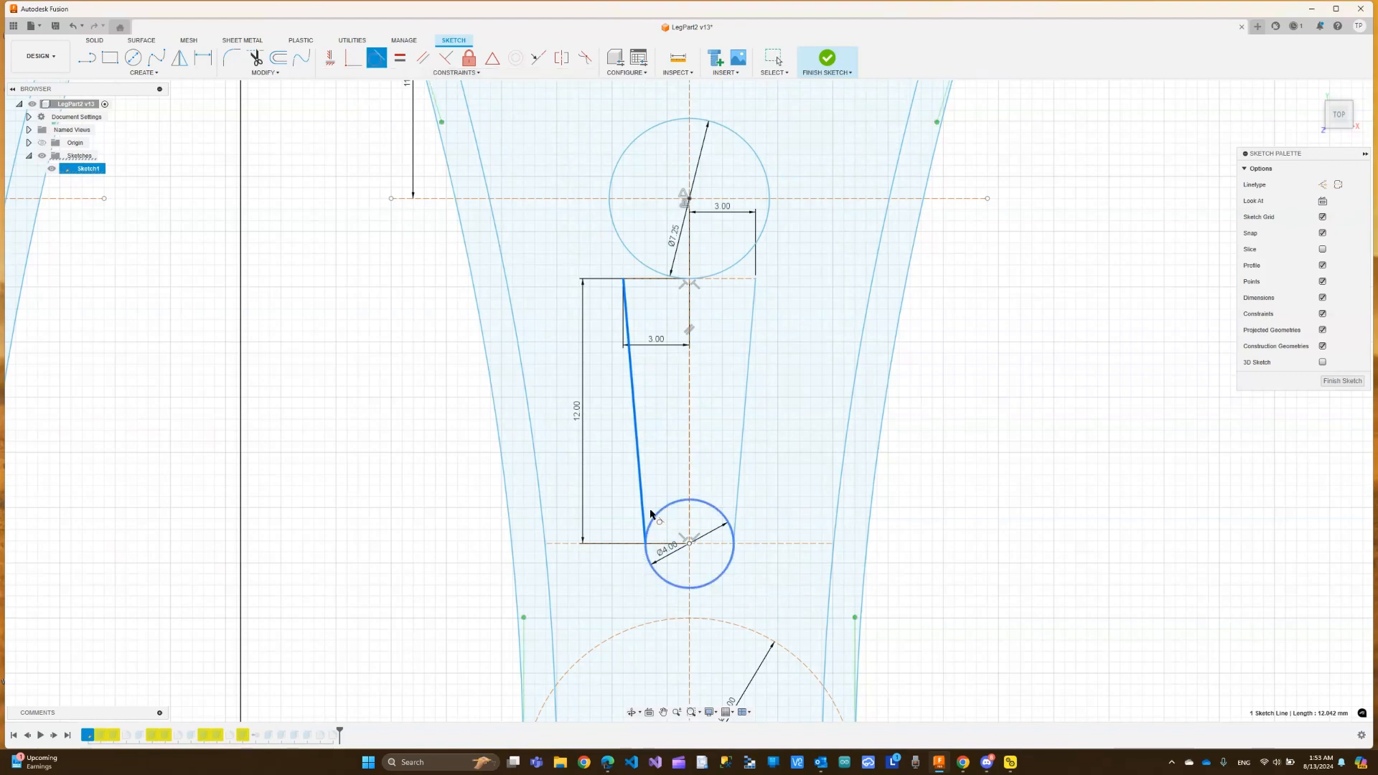
{"action": "left_click", "coordinate": [642, 512]}
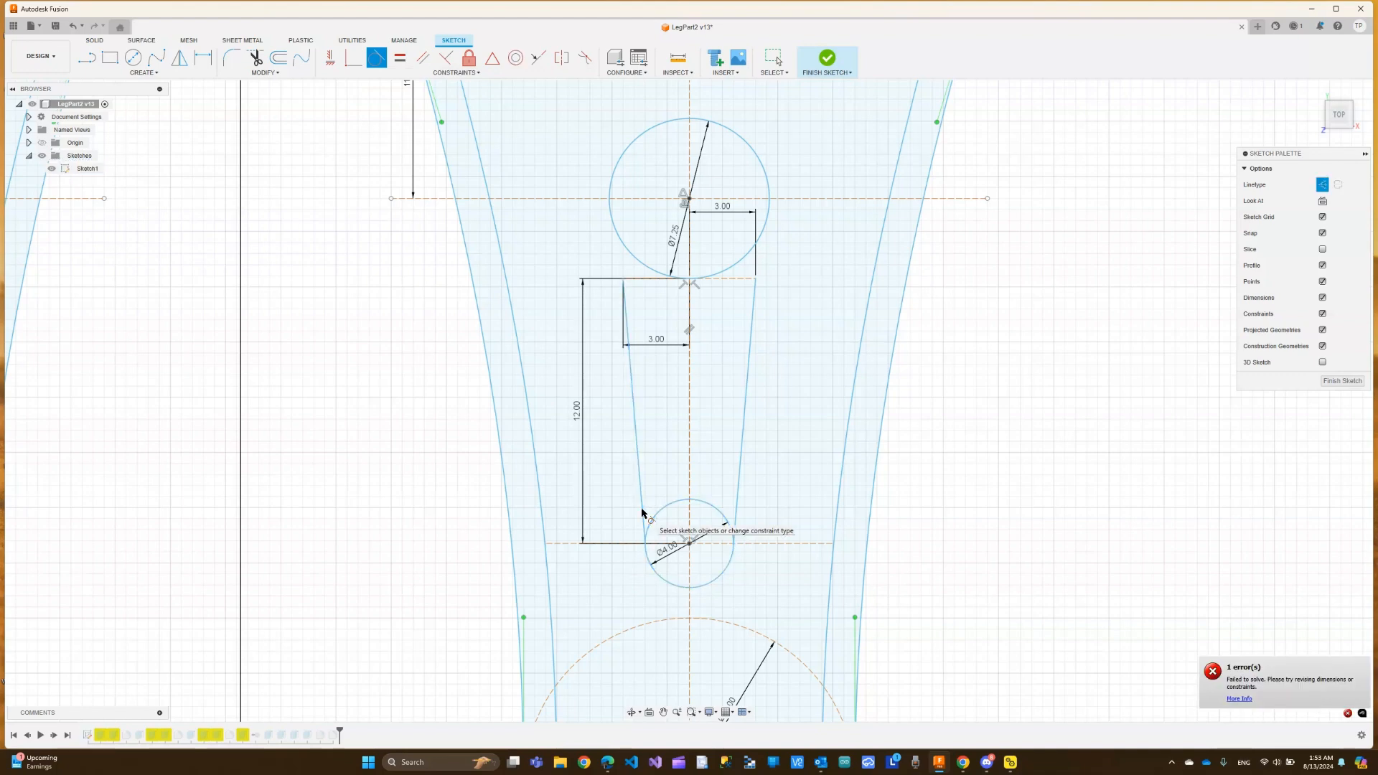
{"action": "left_click", "coordinate": [643, 510]}
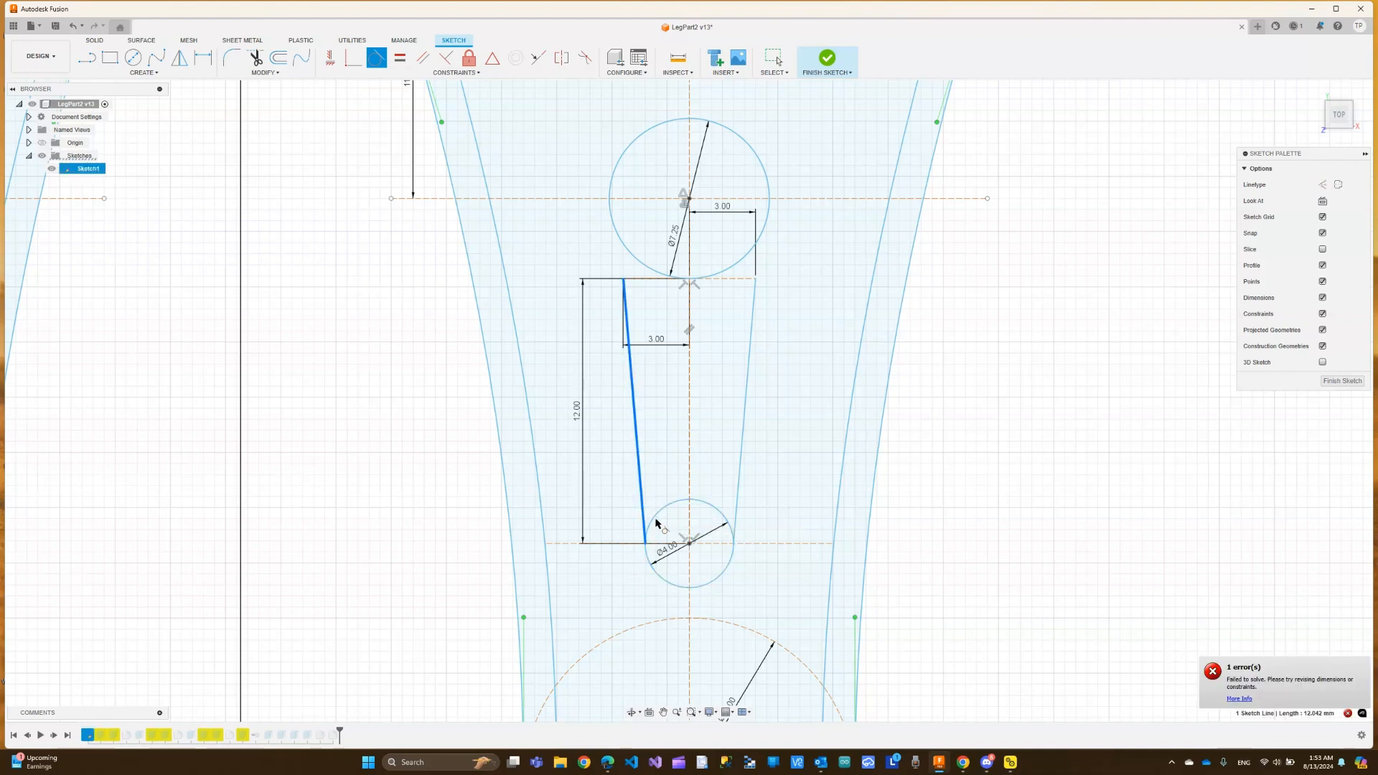
{"action": "left_click", "coordinate": [655, 516]}
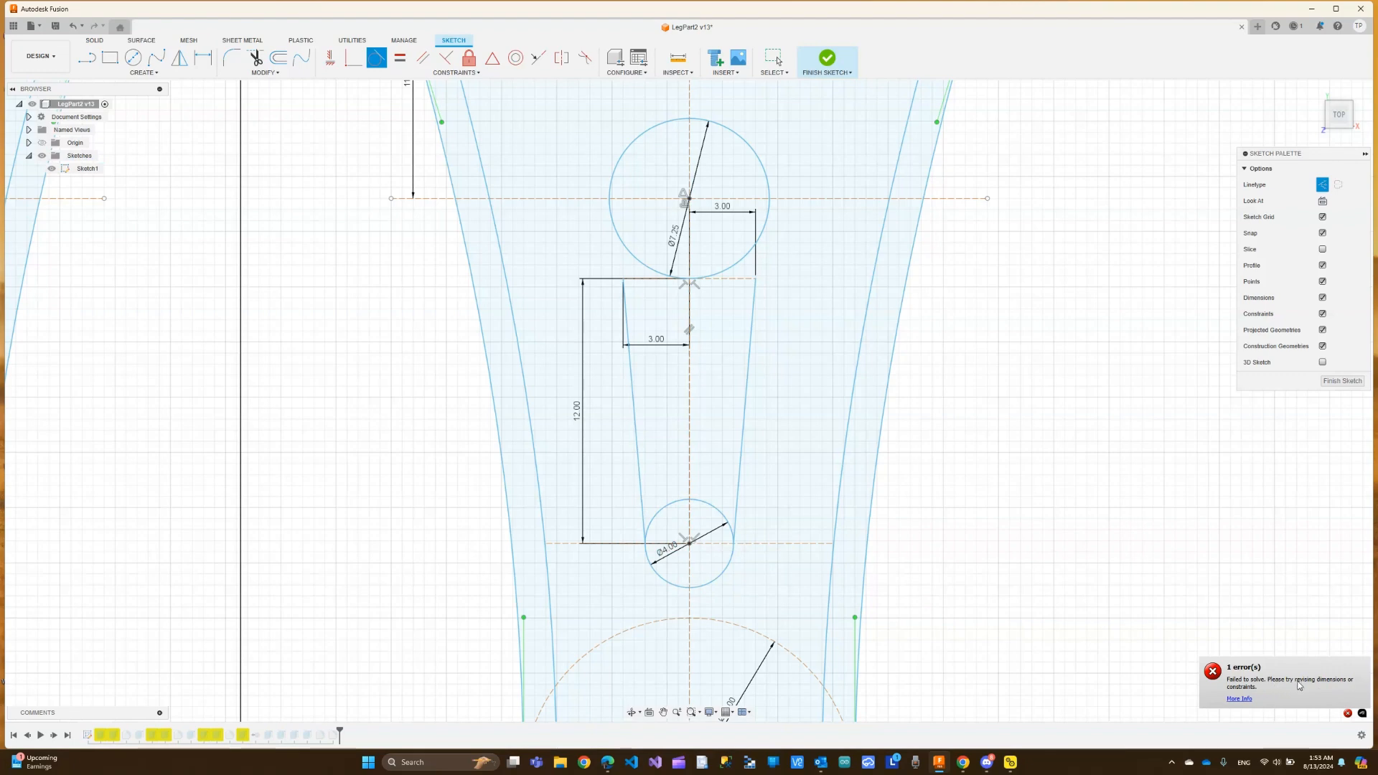
{"action": "left_click", "coordinate": [735, 518]}
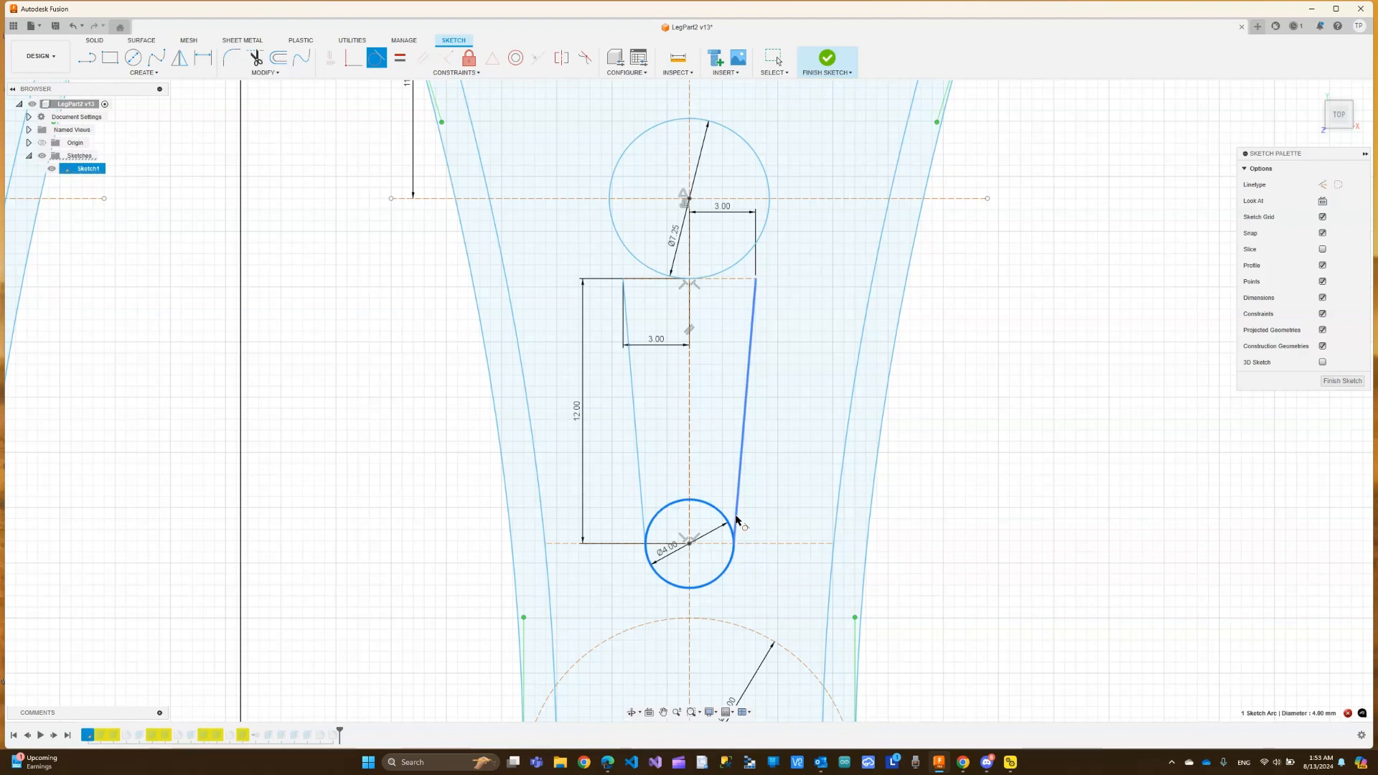
{"action": "left_click", "coordinate": [736, 518]}
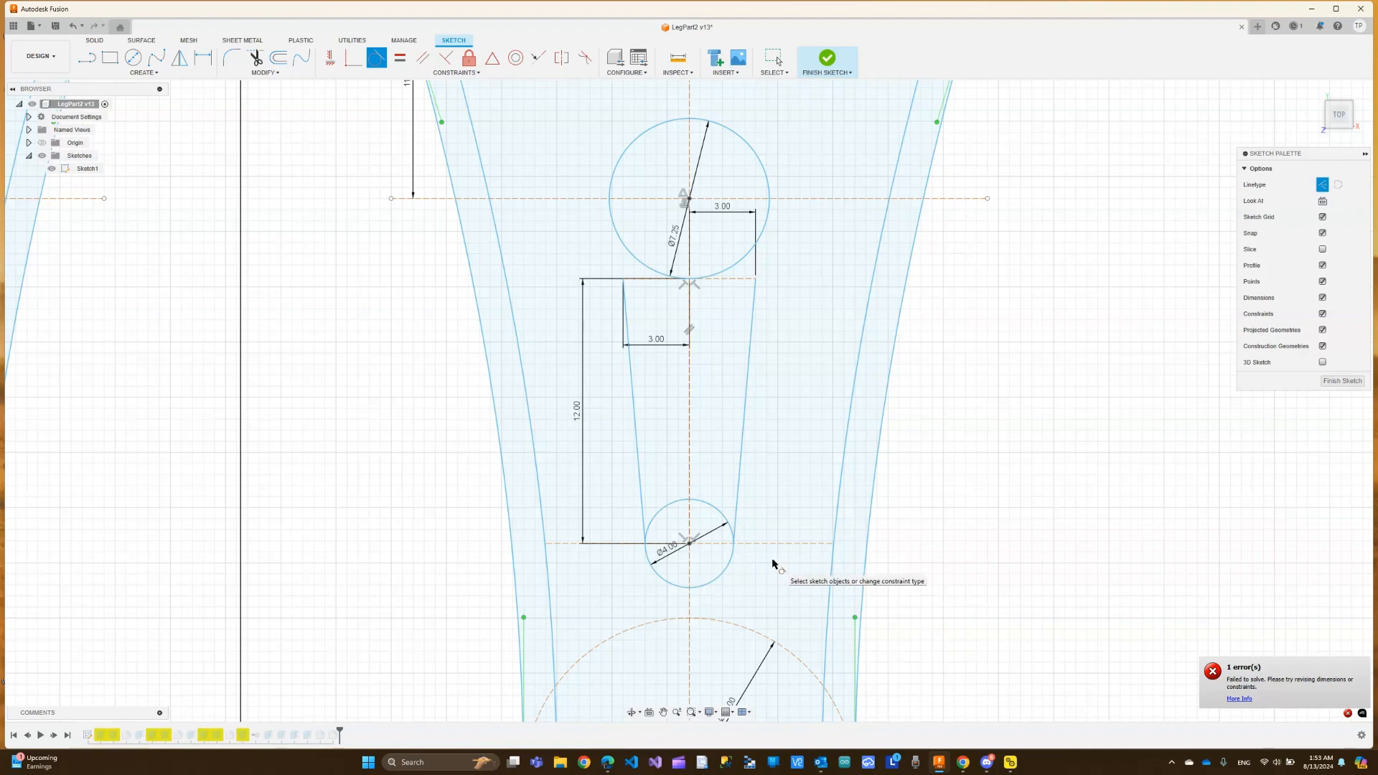
{"action": "scroll", "coordinate": [732, 544], "scroll_direction": "up", "scroll_amount": 1}
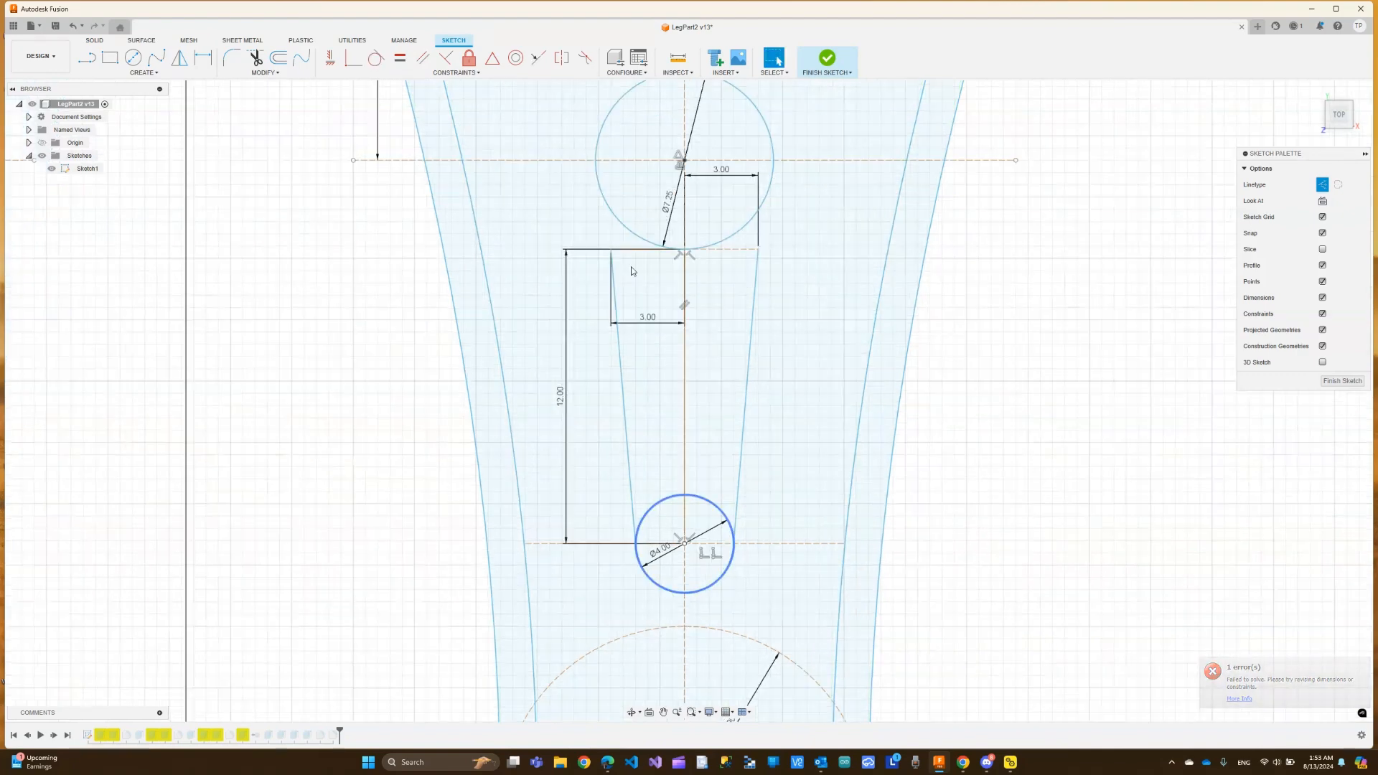
{"action": "scroll", "coordinate": [634, 256], "scroll_direction": "down", "scroll_amount": 3}
{"action": "scroll", "coordinate": [667, 187], "scroll_direction": "up", "scroll_amount": 5}
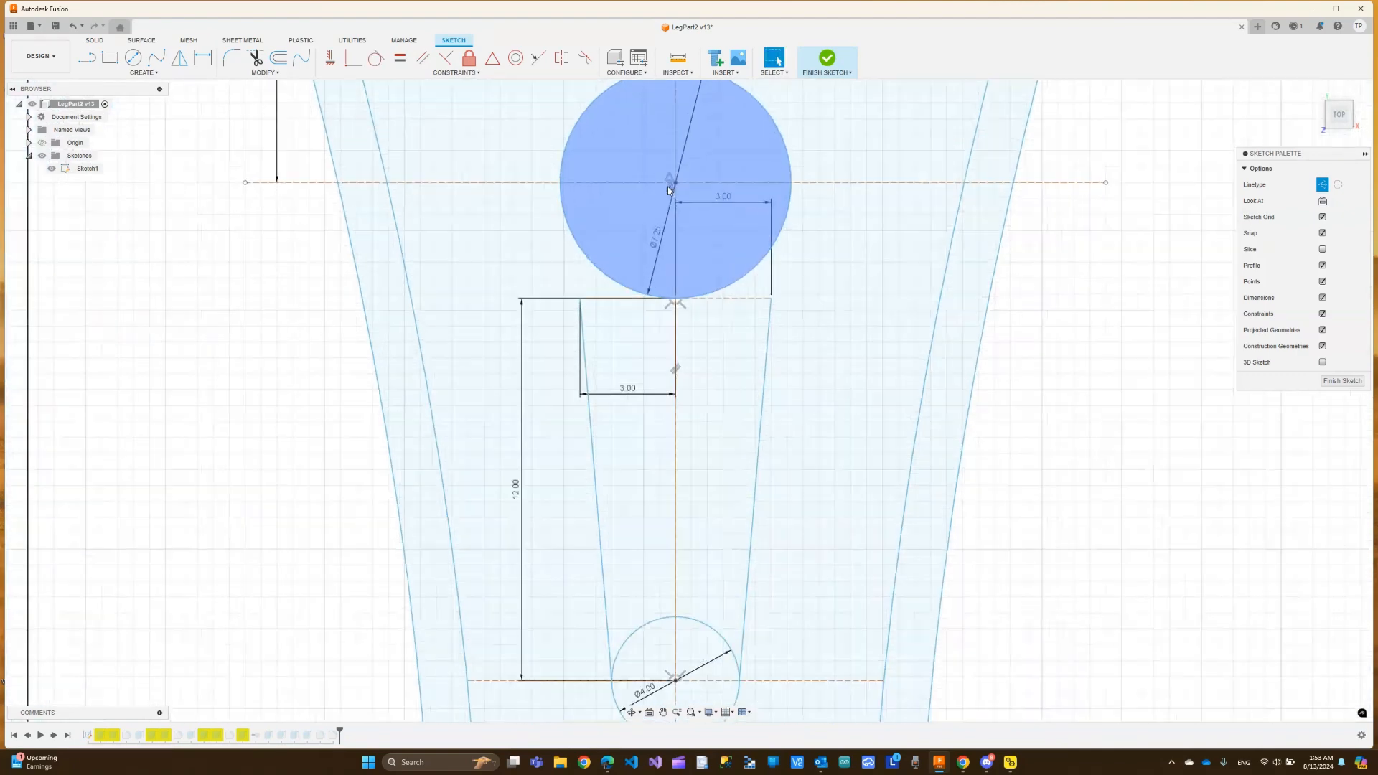
{"action": "scroll", "coordinate": [666, 188], "scroll_direction": "up", "scroll_amount": 1}
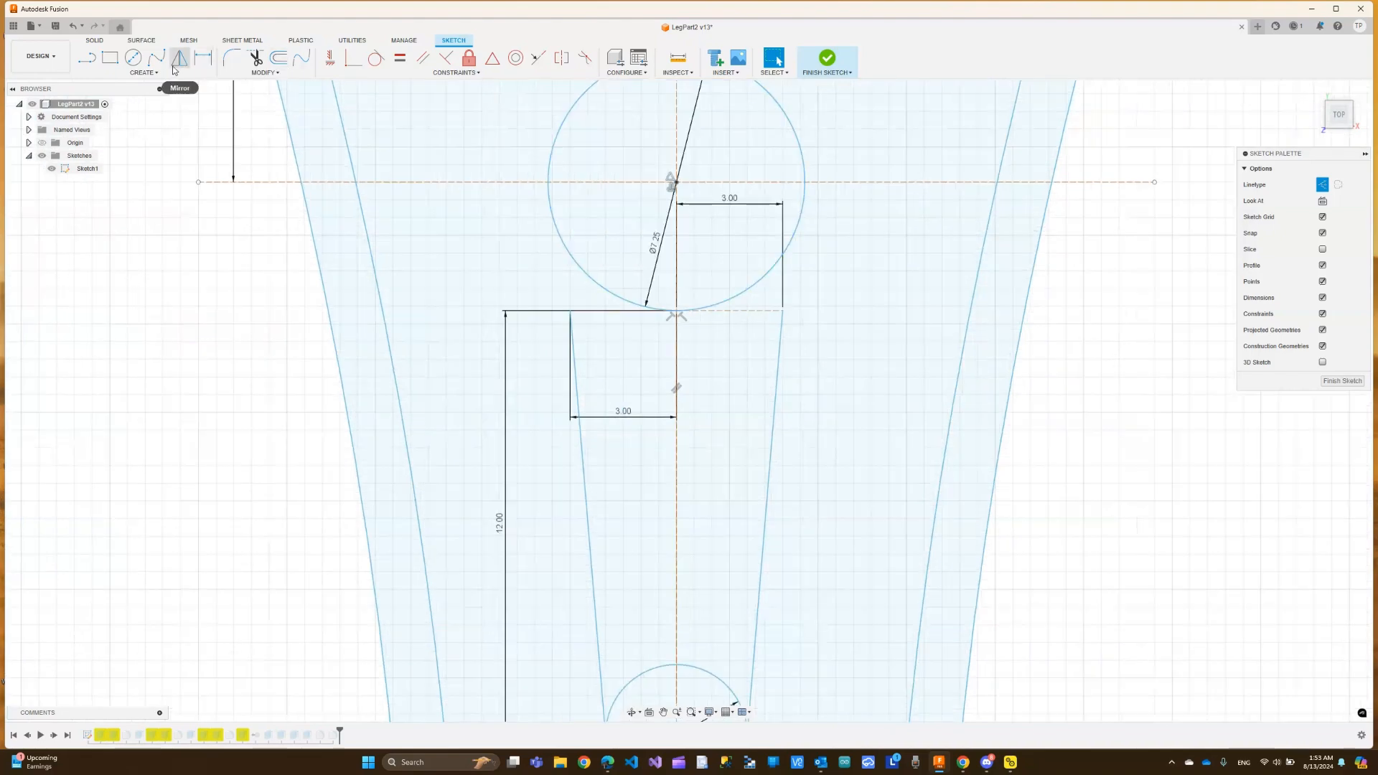
Extend both slanted slot lines from their upper ends to the 7.25 mm circle with collinear construction lines about 1.8 mm long
{"action": "left_click", "coordinate": [86, 58]}
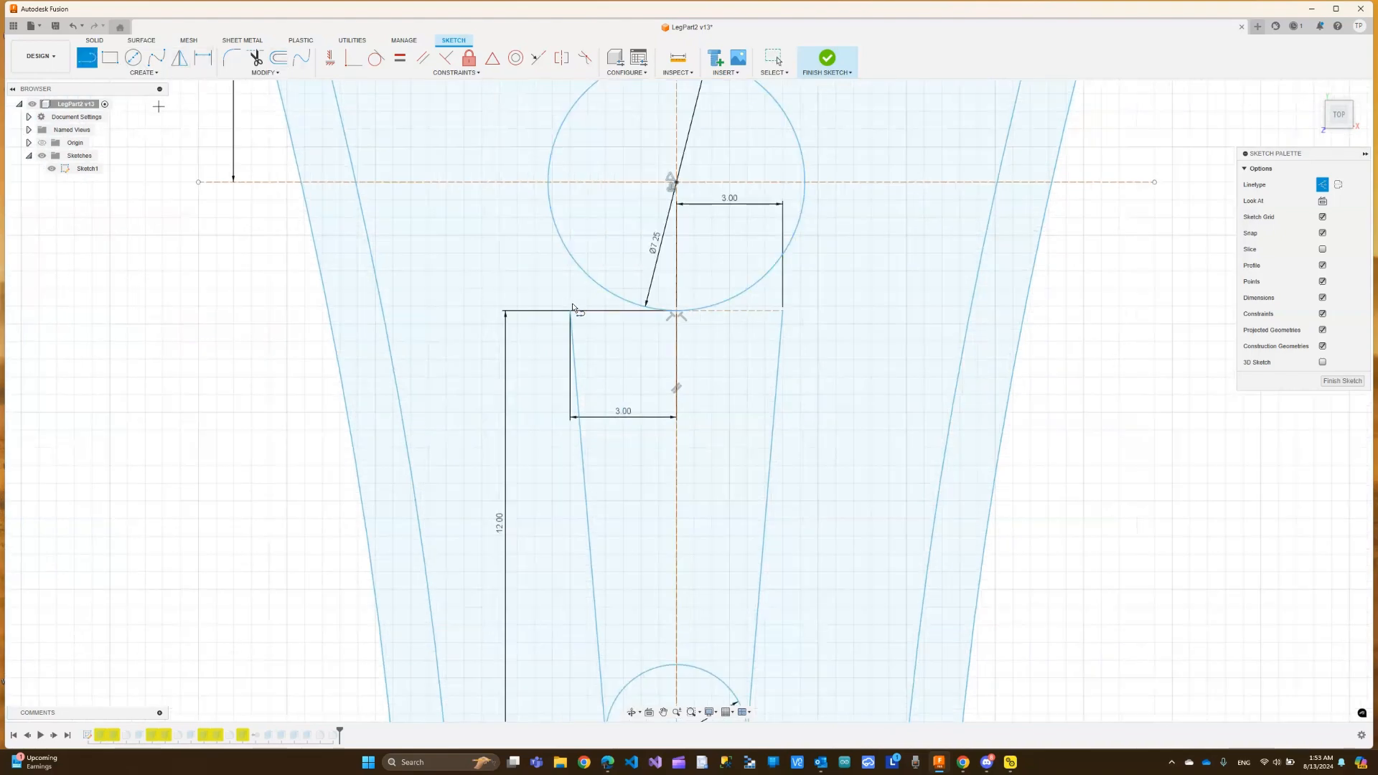
{"action": "left_click", "coordinate": [570, 310]}
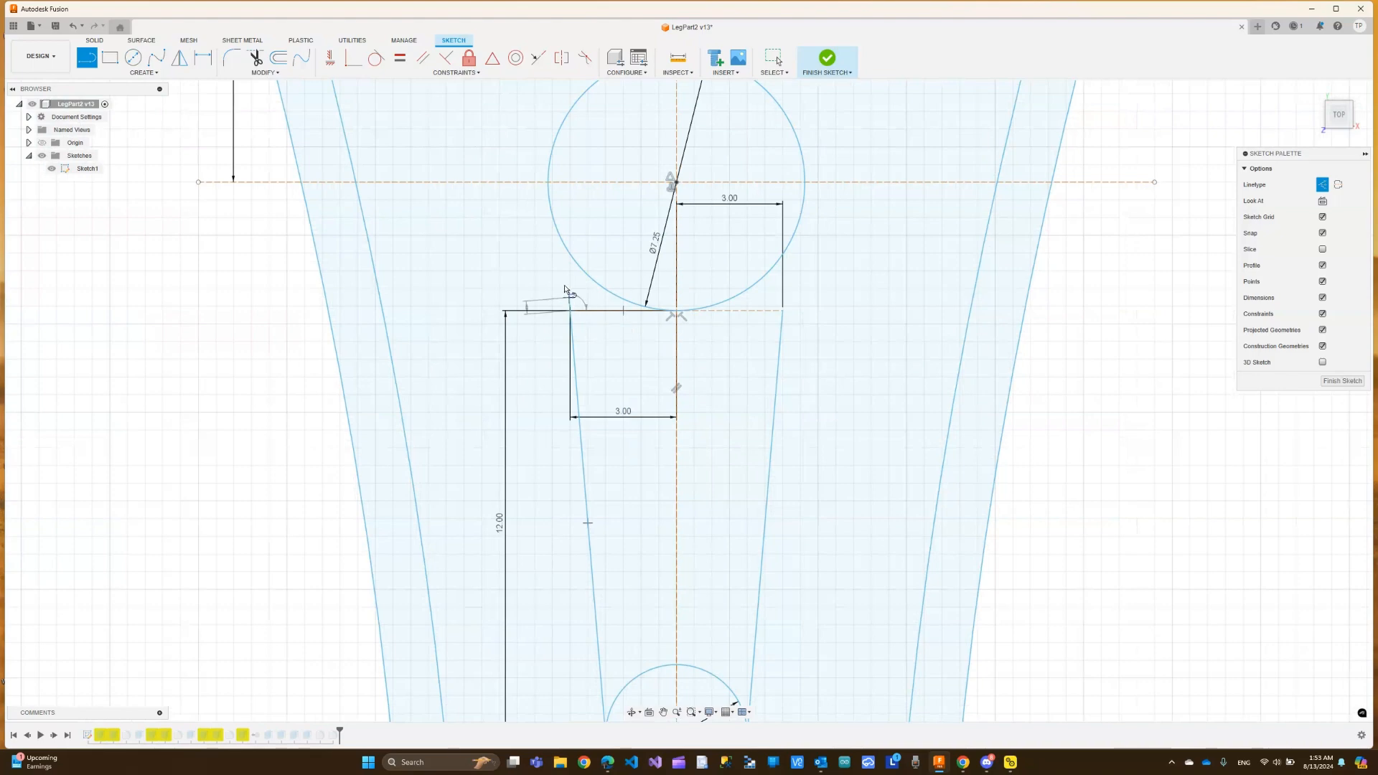
{"action": "left_click", "coordinate": [564, 248]}
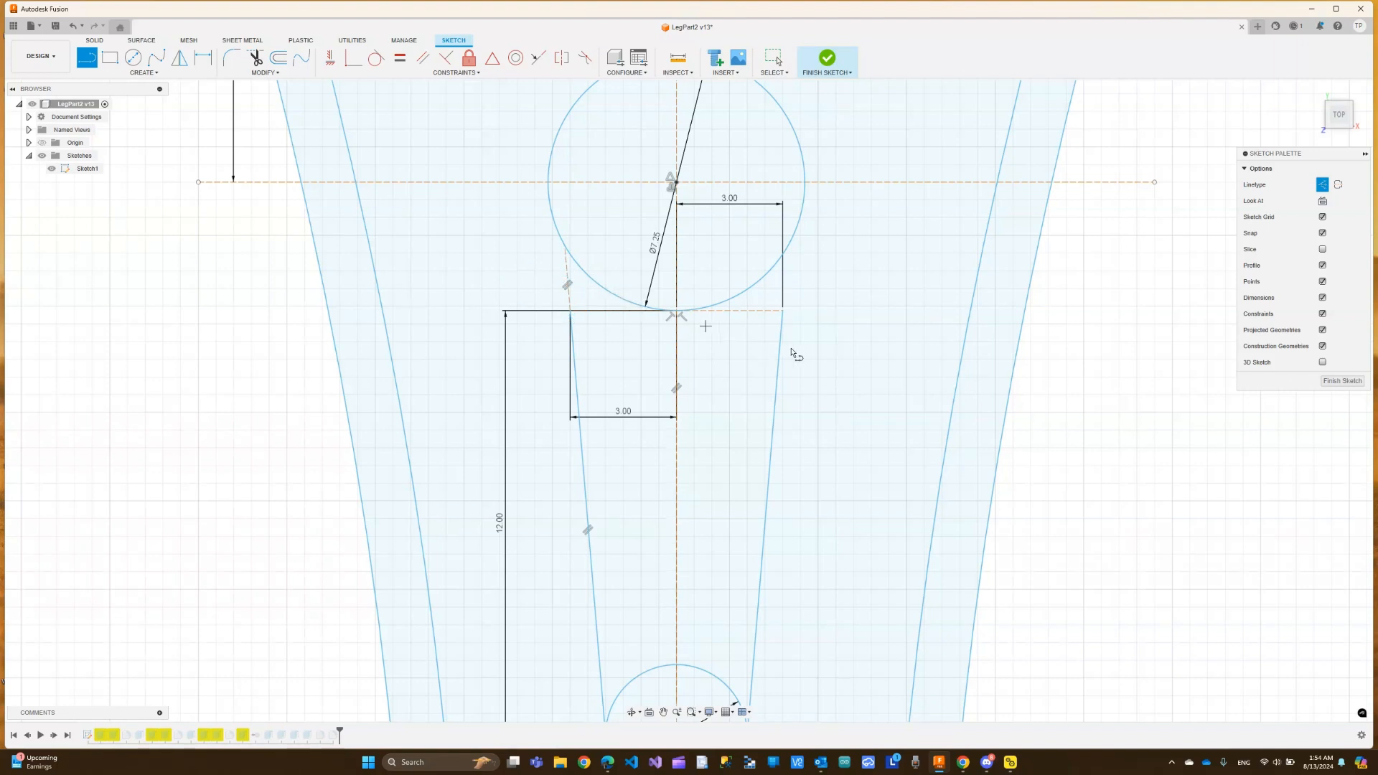
{"action": "left_click", "coordinate": [782, 310]}
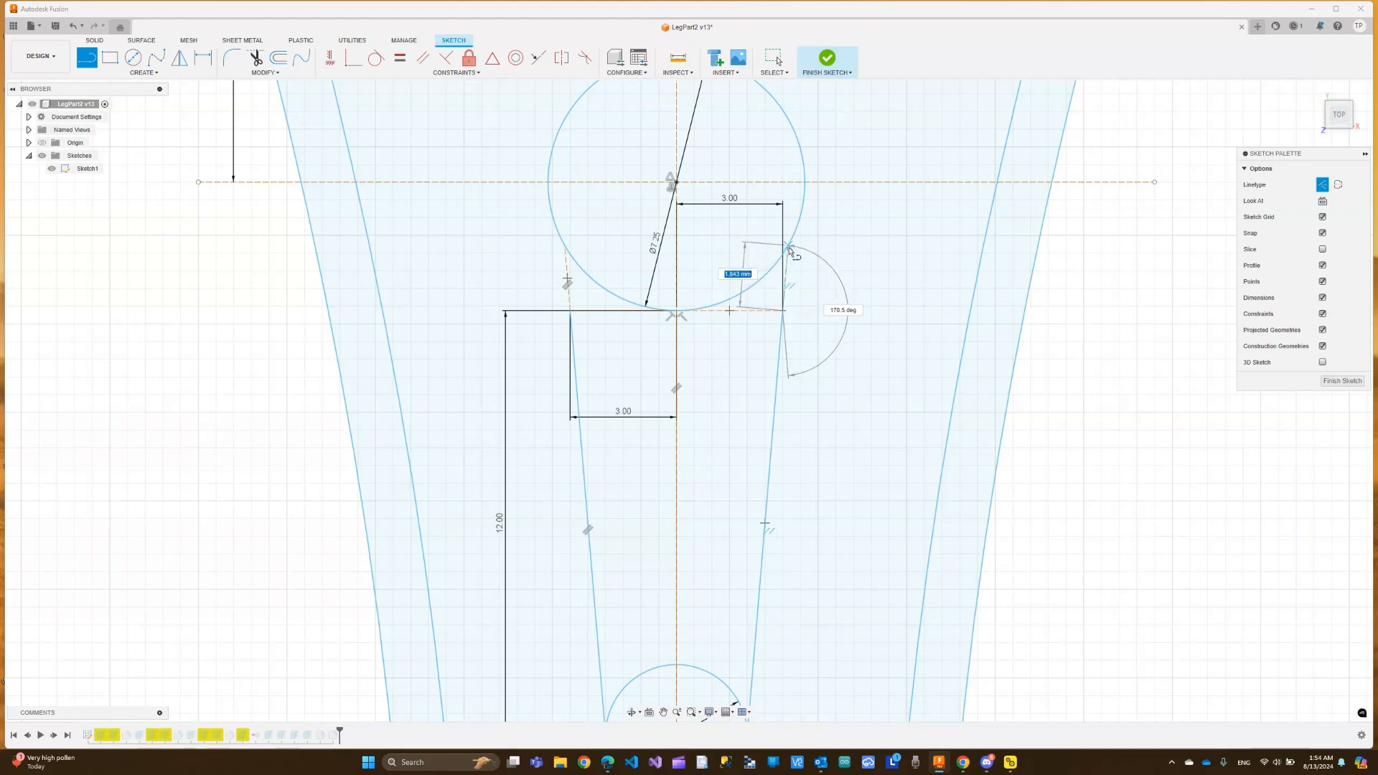
{"action": "double_click", "coordinate": [790, 248]}
{"action": "key", "text": "Escape"}
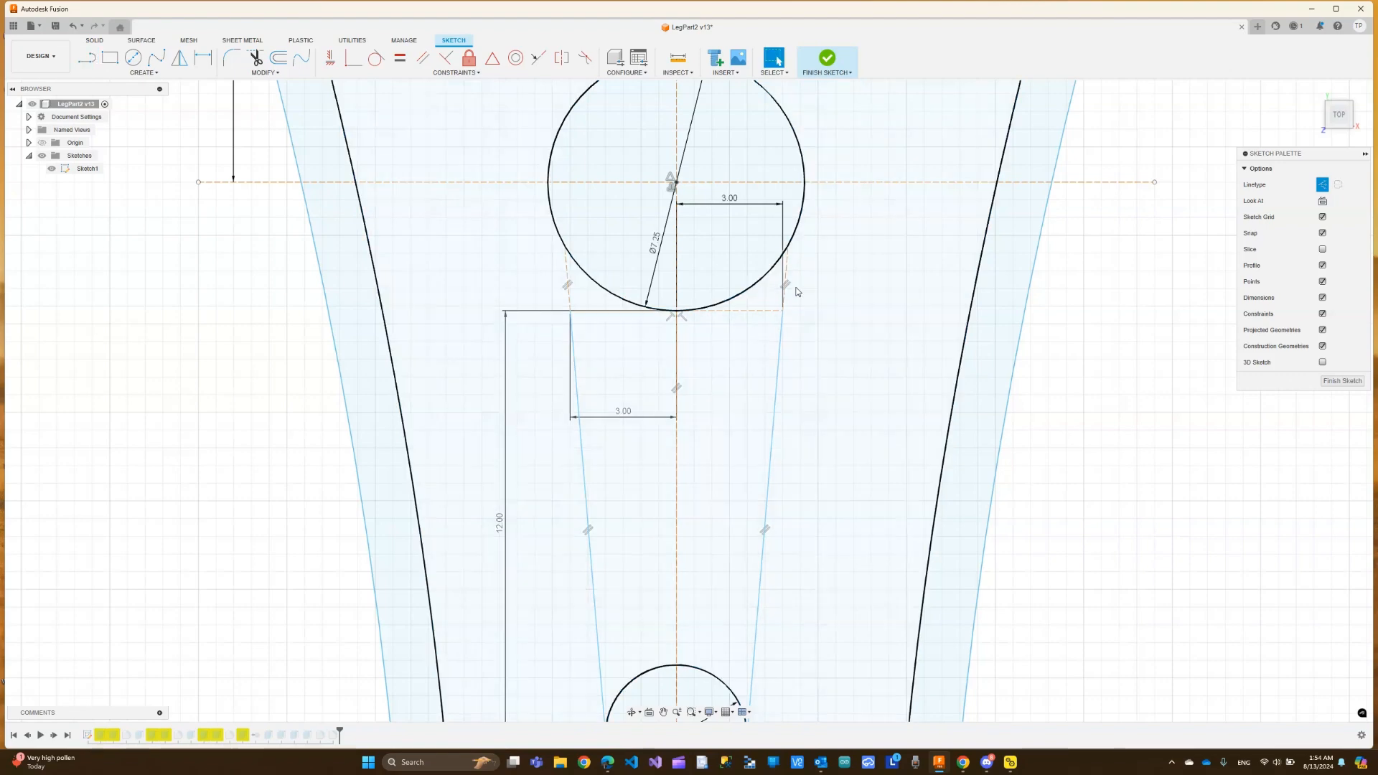
Convert the two short extension lines at the 7.25 mm circle from construction to normal geometry
{"action": "left_click", "coordinate": [786, 273]}
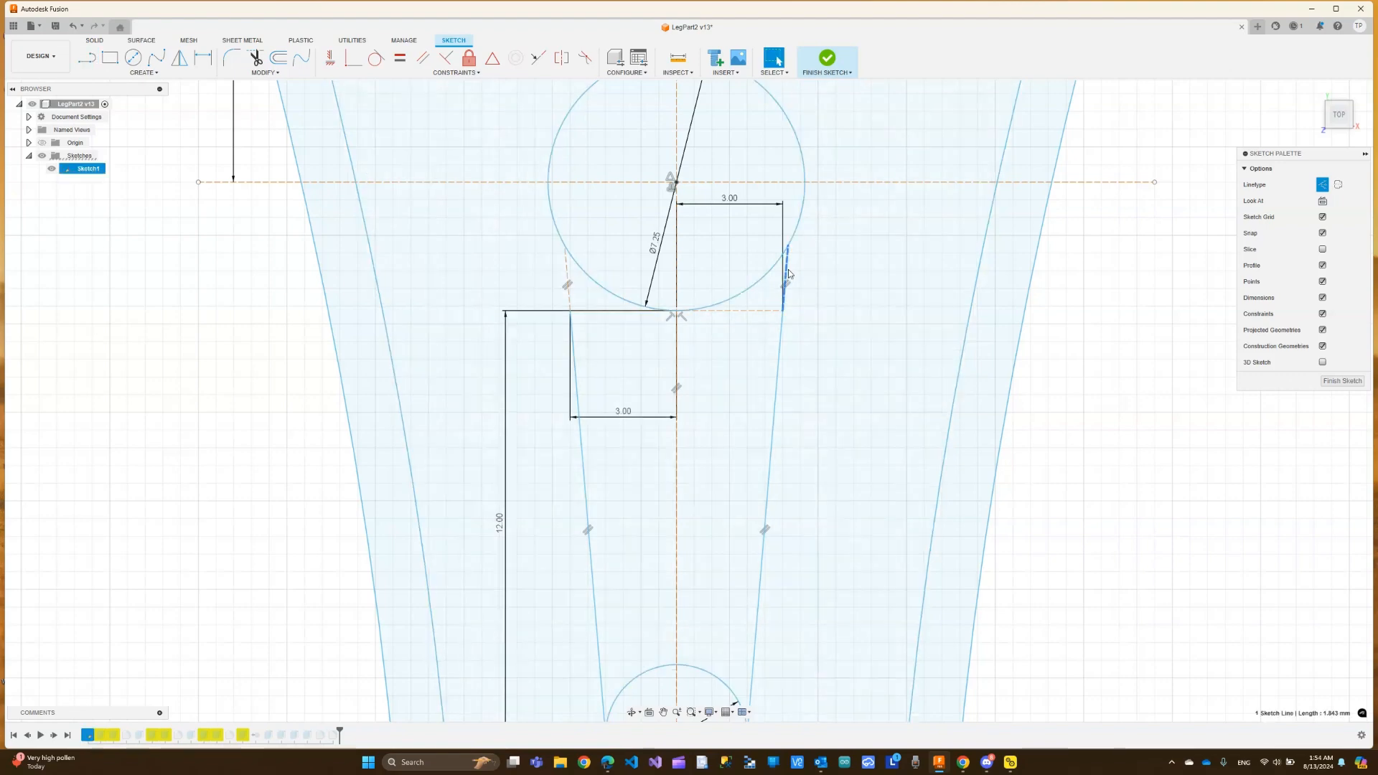
{"action": "left_click", "coordinate": [567, 273], "text": "shift"}
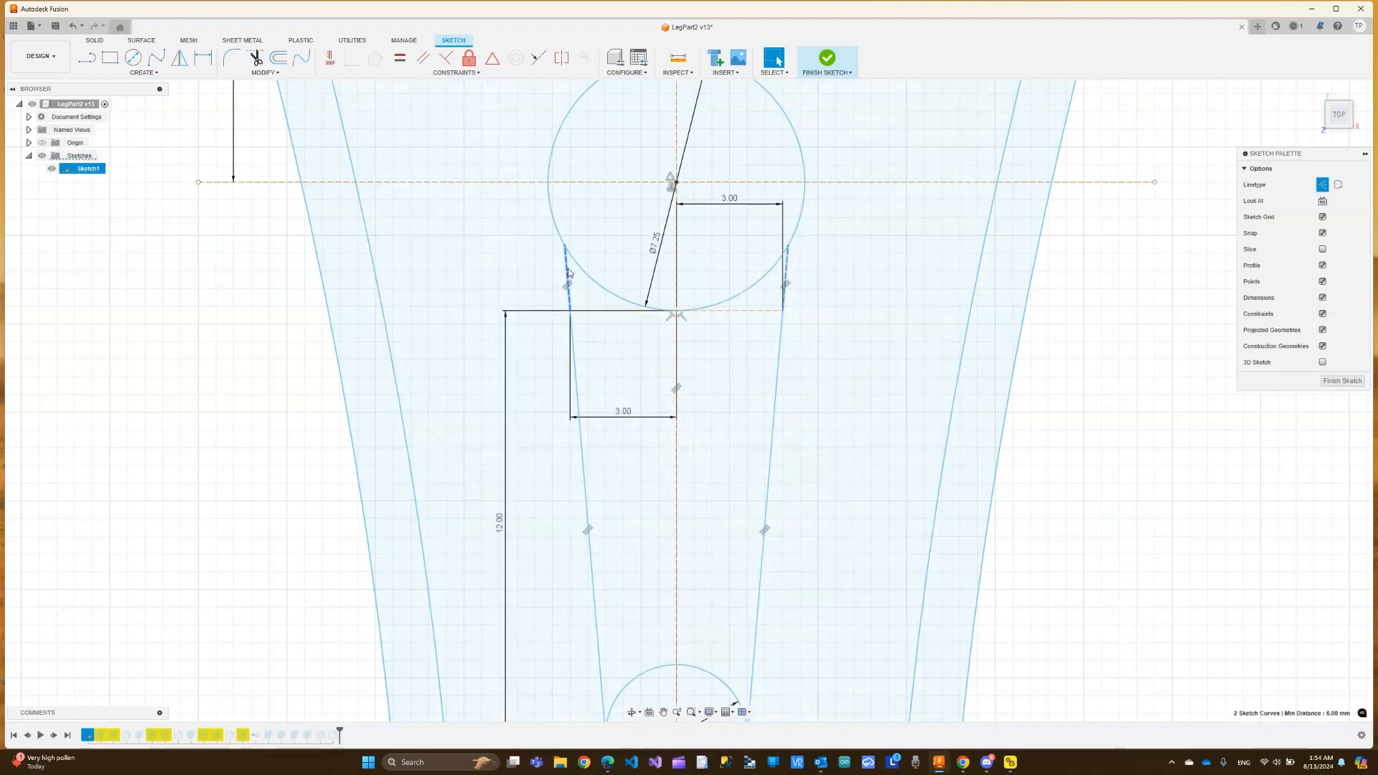
{"action": "left_click", "coordinate": [1322, 184]}
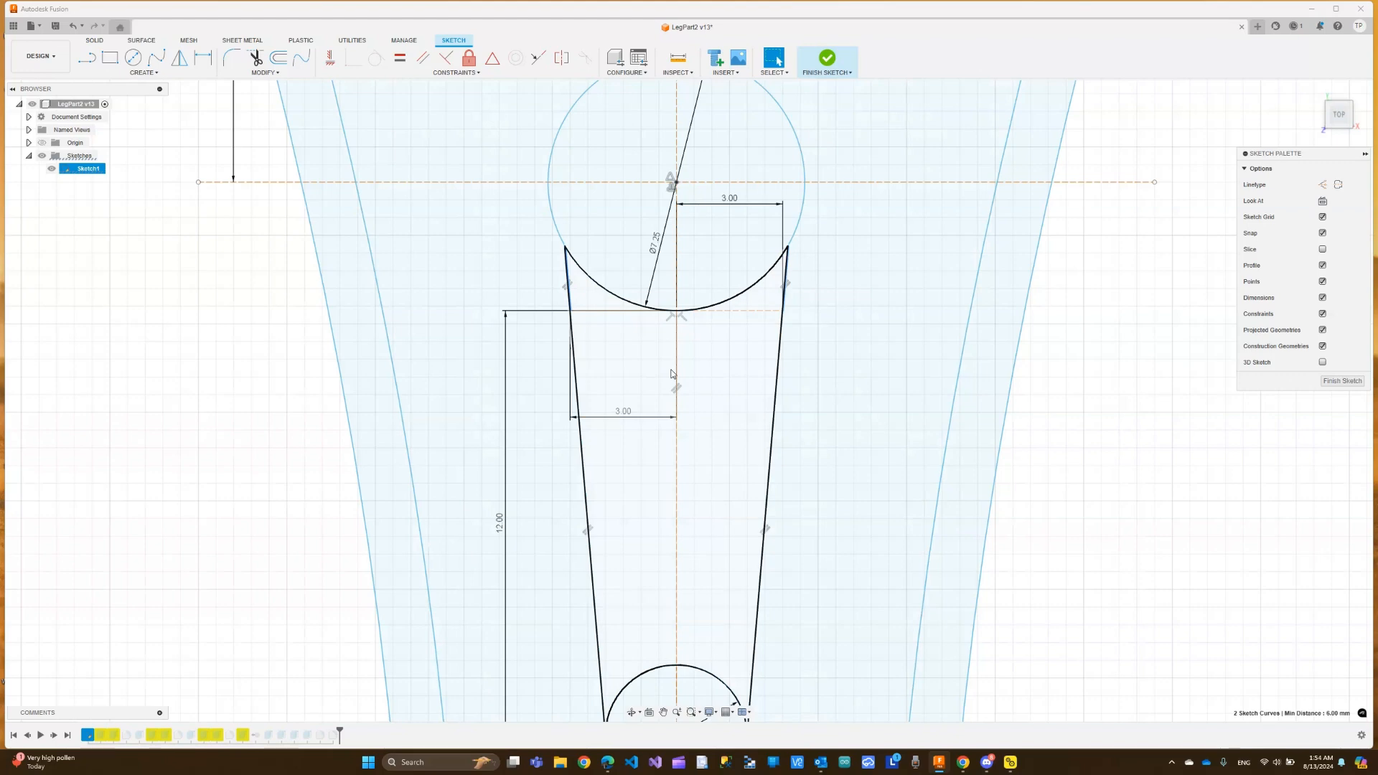
Mirror the upper keyhole slot's two circles, slanted lines and short extensions across the new leg's horizontal centre line
{"action": "scroll", "coordinate": [672, 374], "scroll_direction": "down", "scroll_amount": 5}
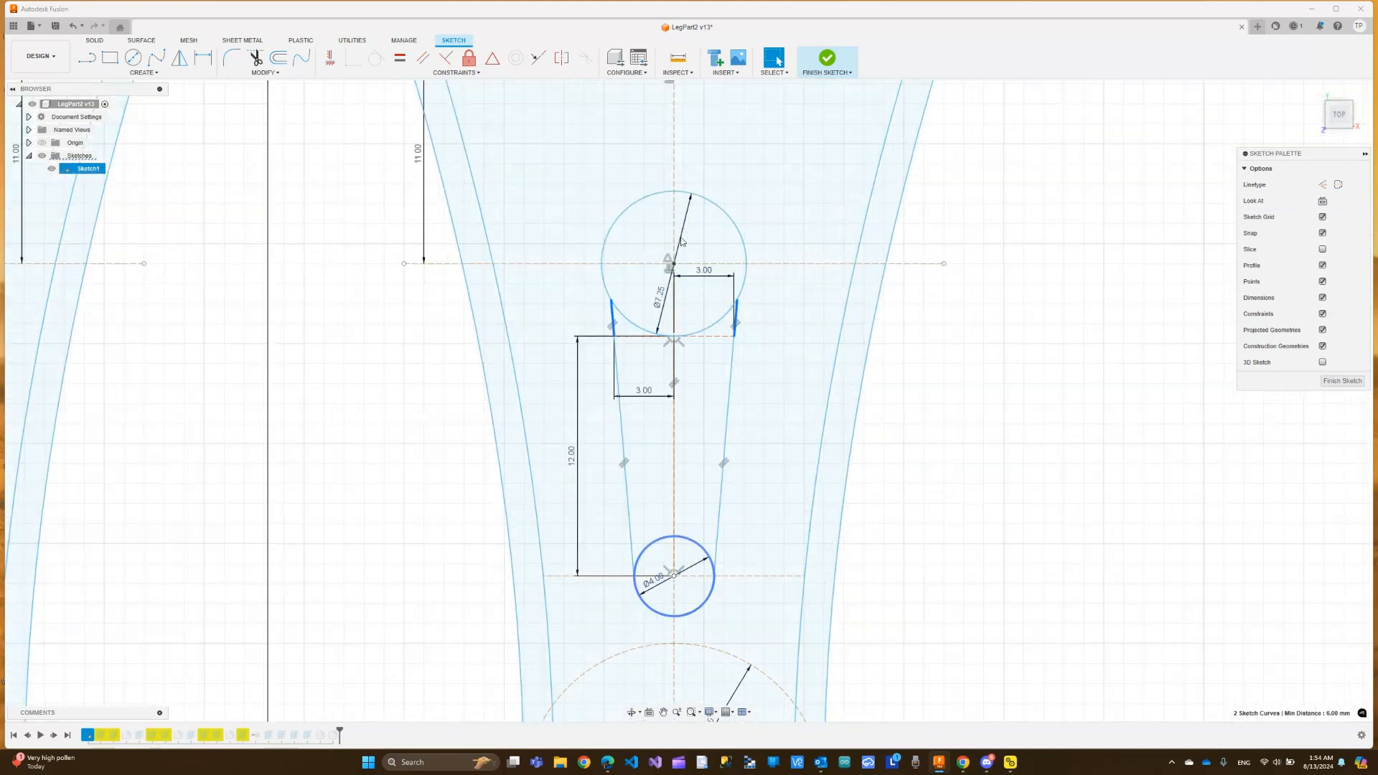
{"action": "scroll", "coordinate": [674, 287], "scroll_direction": "down", "scroll_amount": 3}
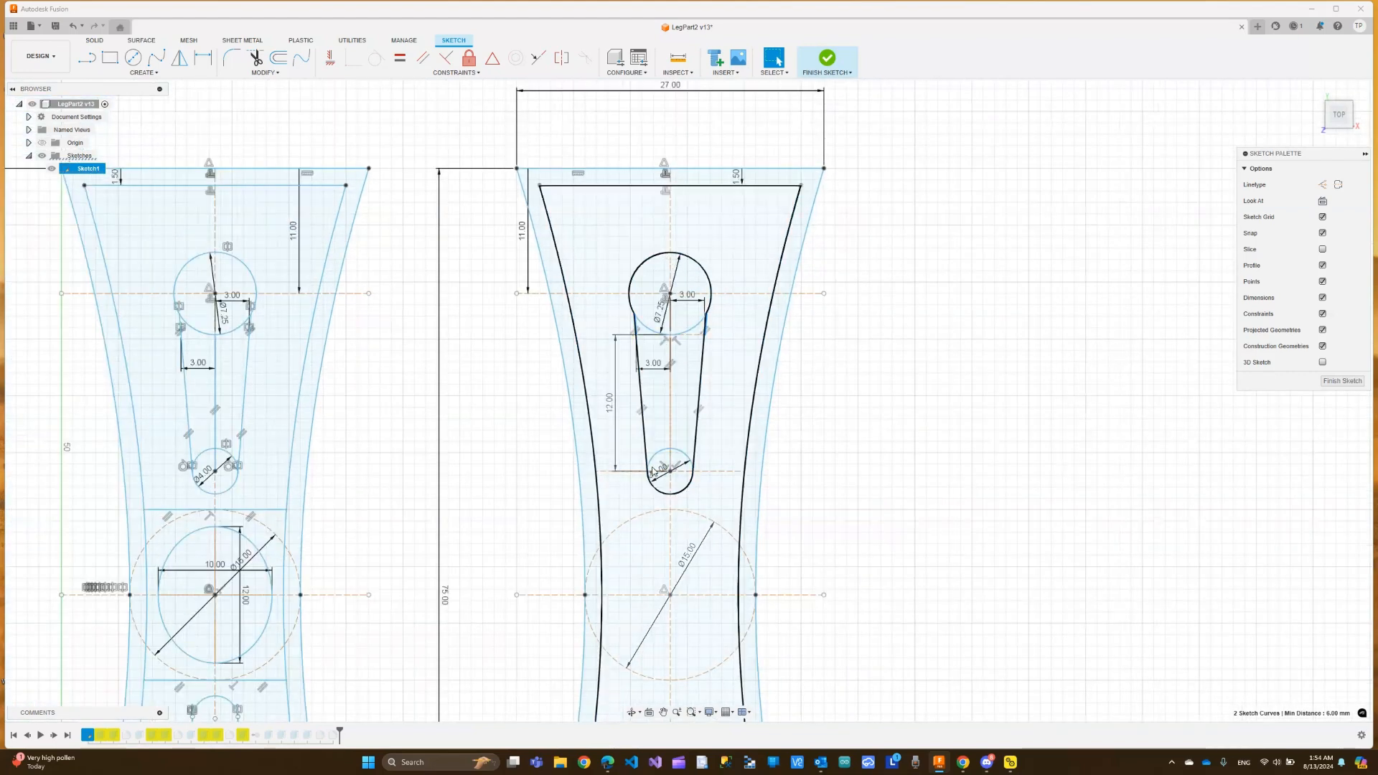
{"action": "scroll", "coordinate": [679, 499], "scroll_direction": "down", "scroll_amount": 3}
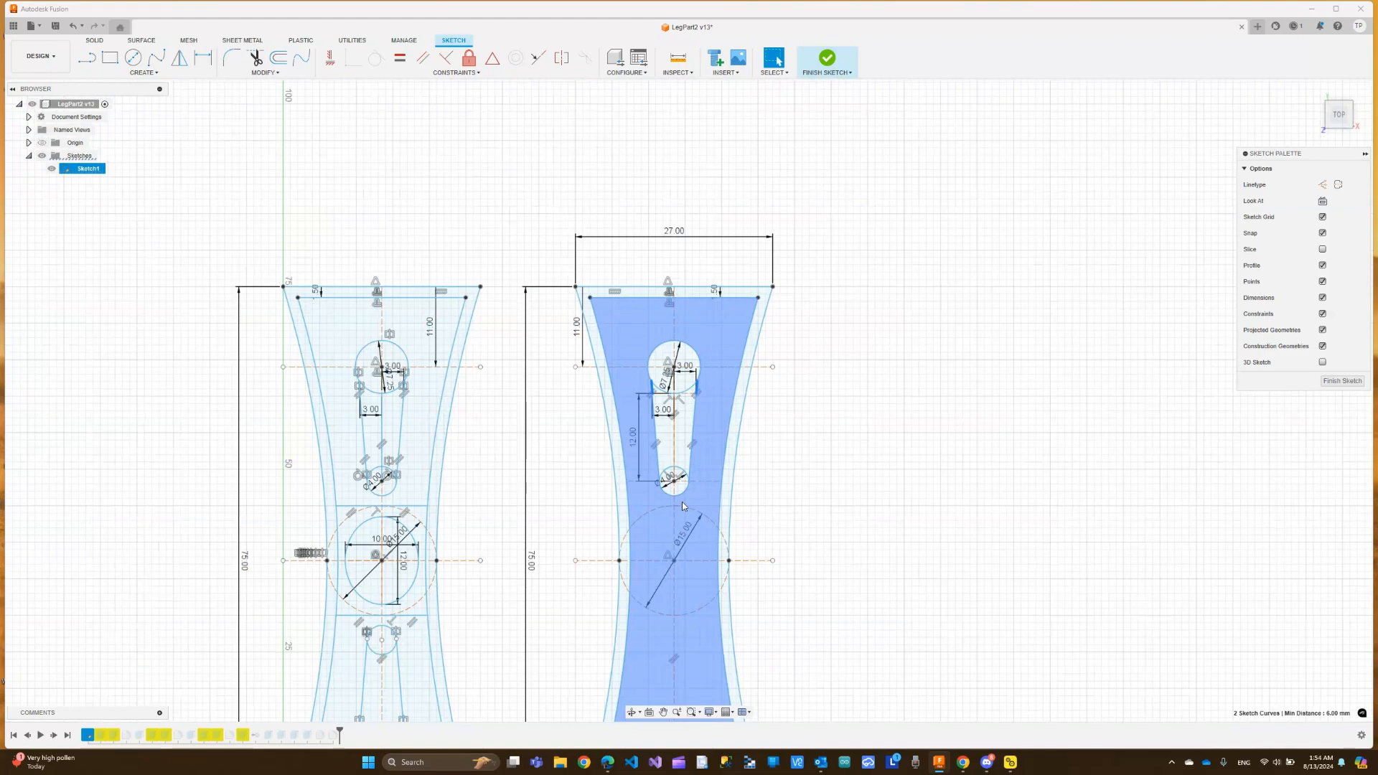
{"action": "scroll", "coordinate": [683, 506], "scroll_direction": "down", "scroll_amount": 1}
{"action": "scroll", "coordinate": [714, 285], "scroll_direction": "down", "scroll_amount": 2}
{"action": "scroll", "coordinate": [720, 488], "scroll_direction": "up", "scroll_amount": 5}
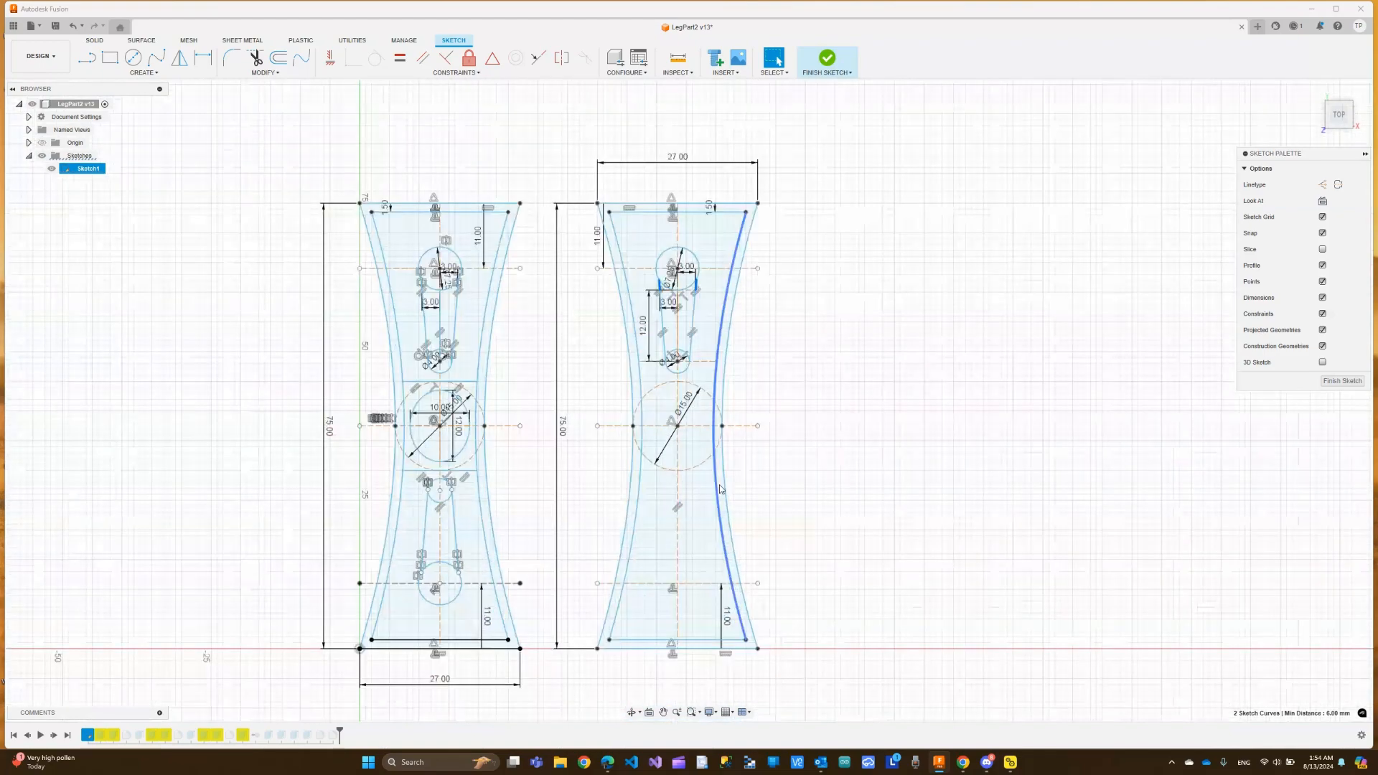
{"action": "scroll", "coordinate": [721, 489], "scroll_direction": "down", "scroll_amount": 1}
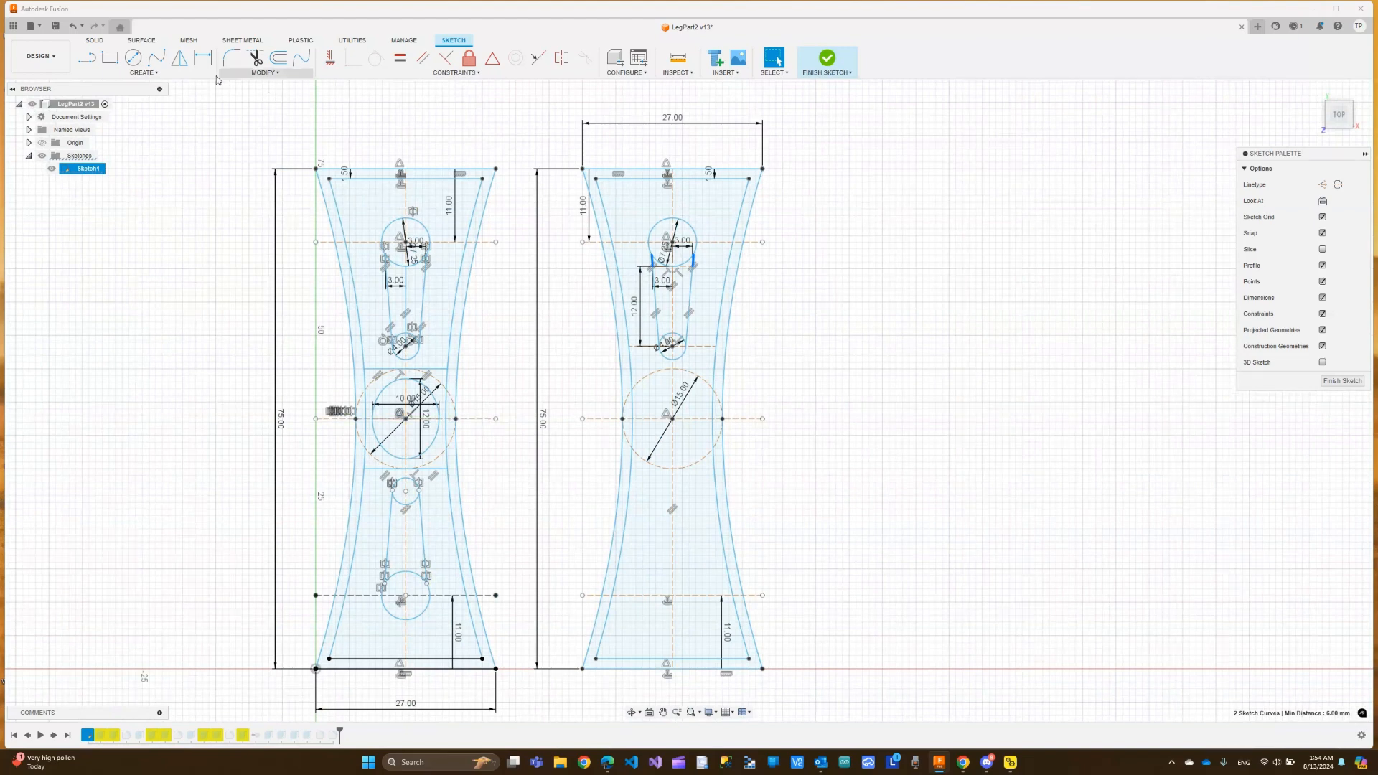
{"action": "left_click", "coordinate": [182, 64]}
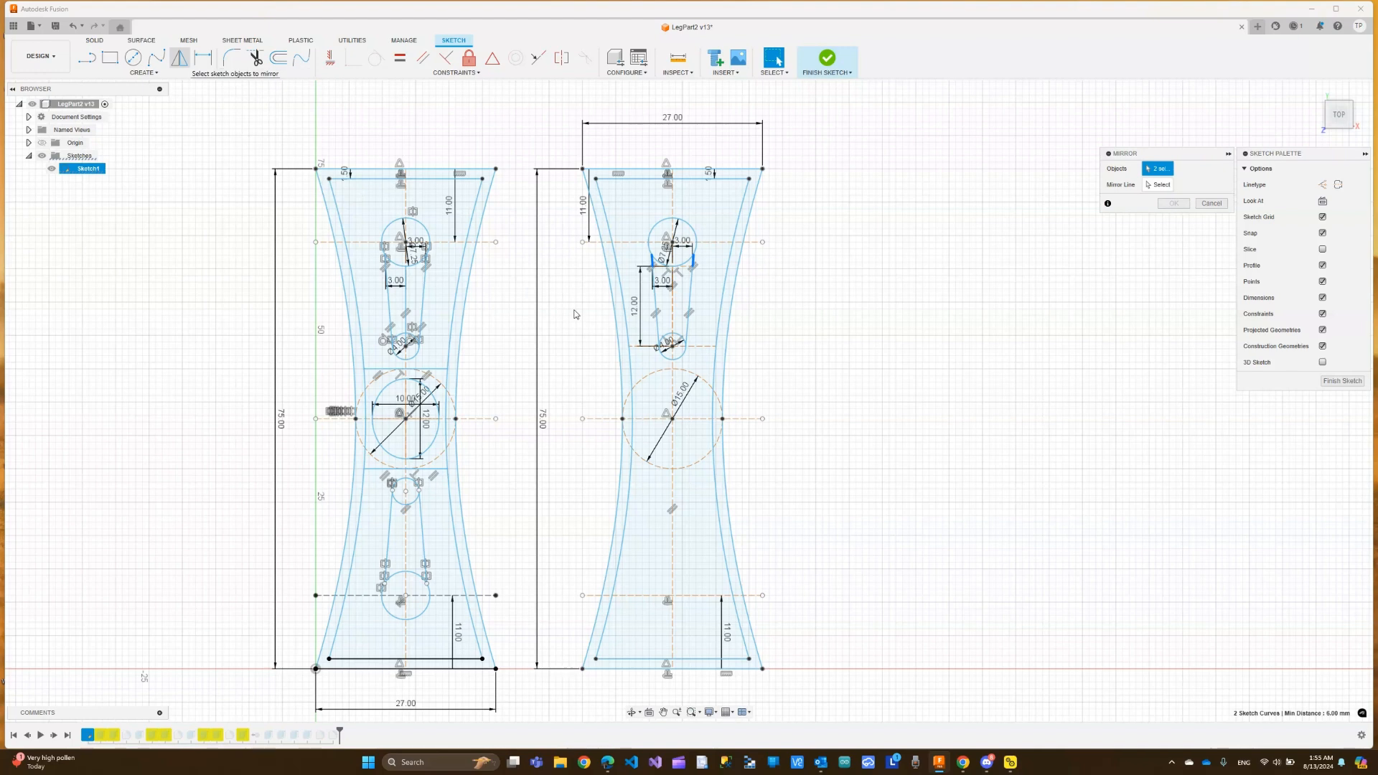
{"action": "left_click", "coordinate": [695, 247]}
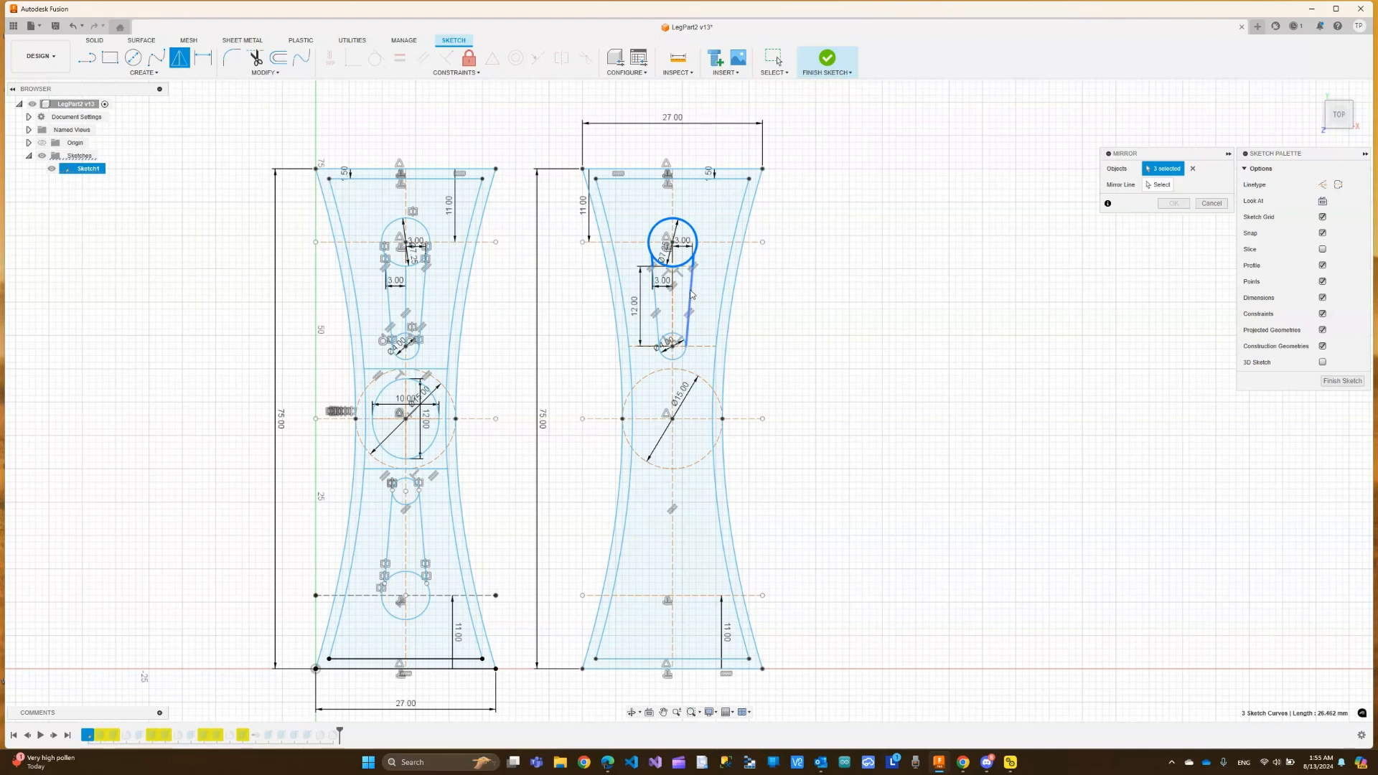
{"action": "left_click", "coordinate": [692, 296]}
{"action": "left_click", "coordinate": [656, 306]}
{"action": "scroll", "coordinate": [657, 253], "scroll_direction": "up", "scroll_amount": 5}
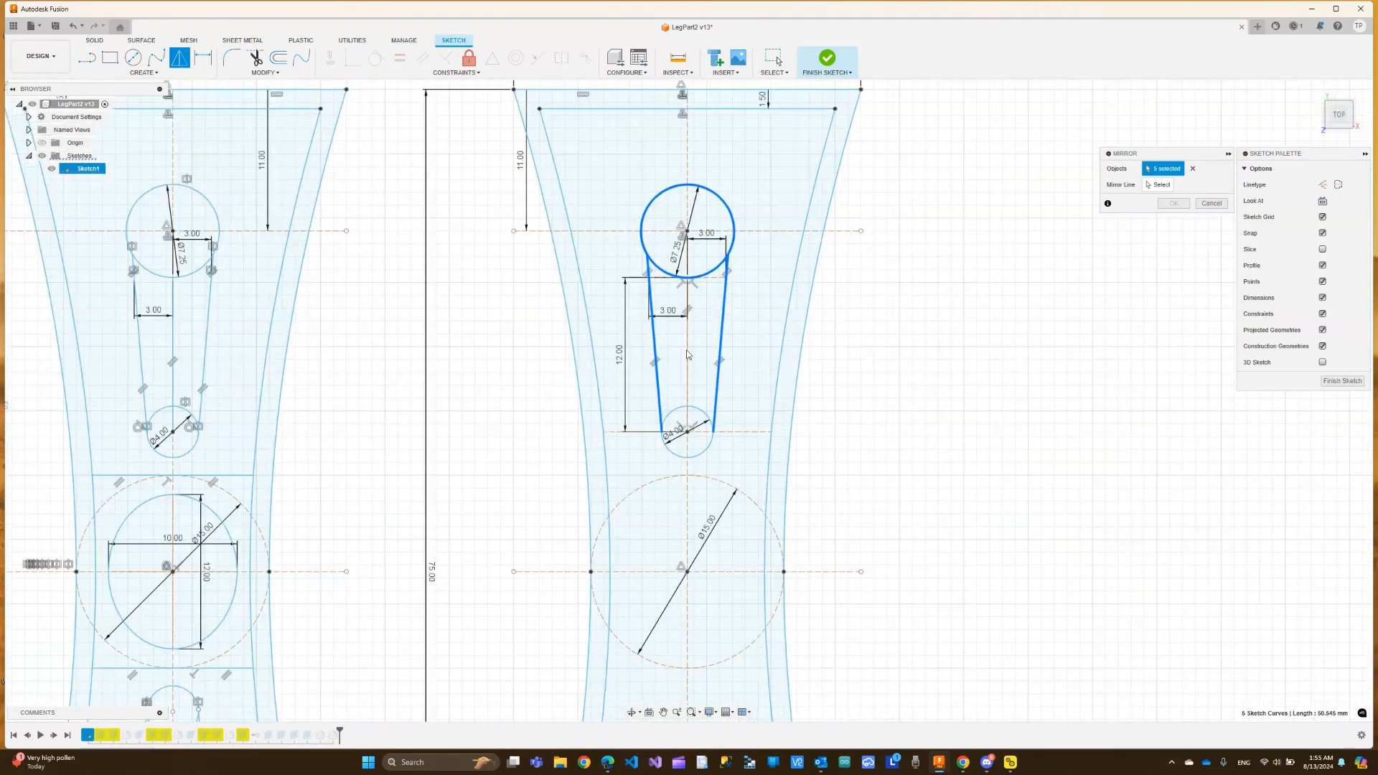
{"action": "left_click", "coordinate": [709, 453]}
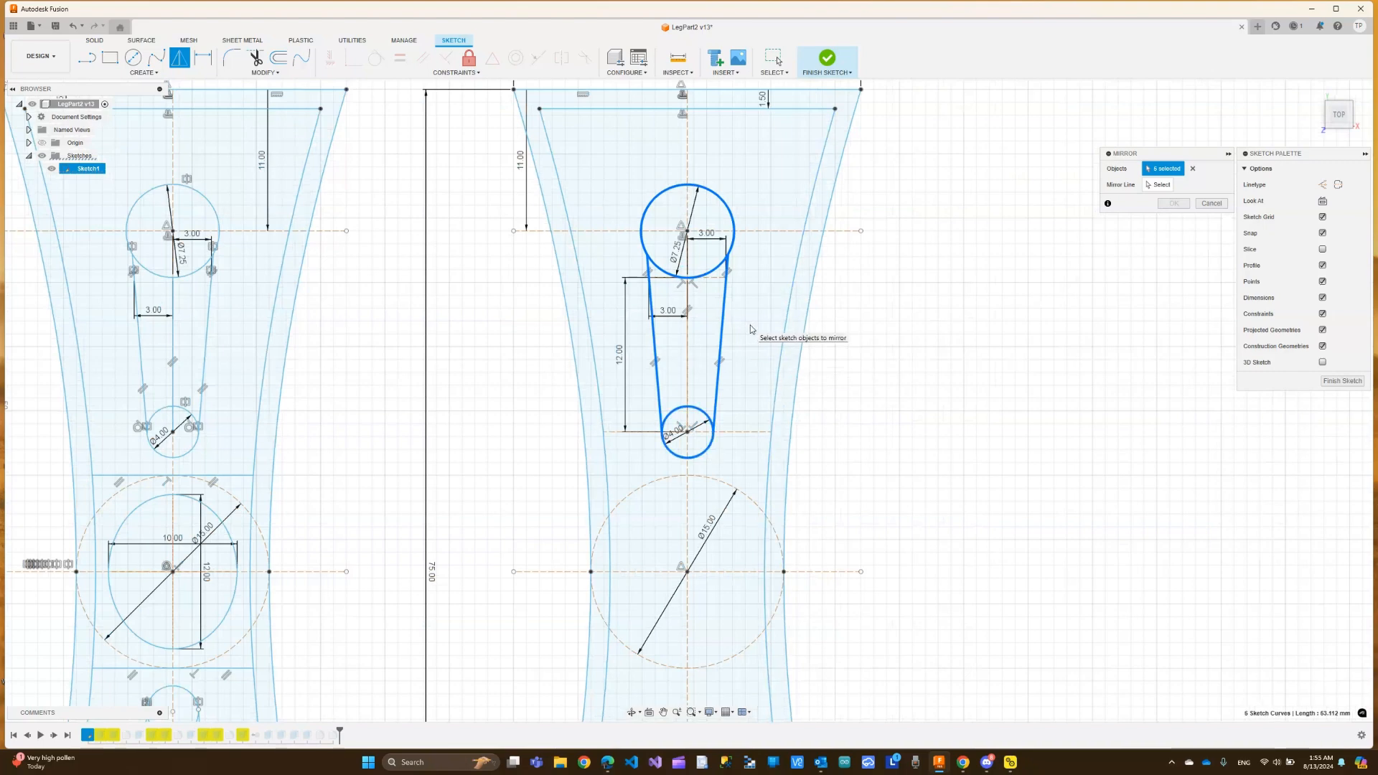
{"action": "scroll", "coordinate": [751, 326], "scroll_direction": "down", "scroll_amount": 2}
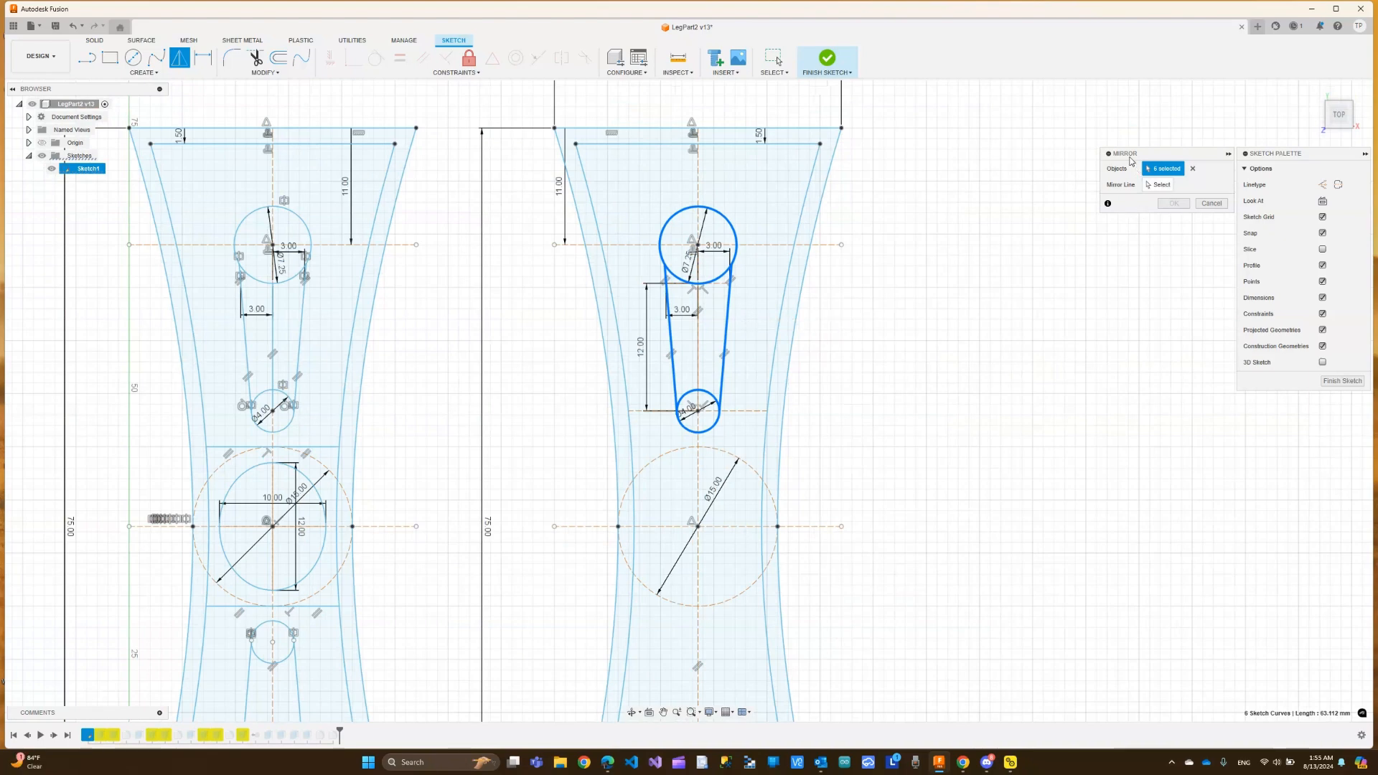
{"action": "left_click", "coordinate": [1157, 186]}
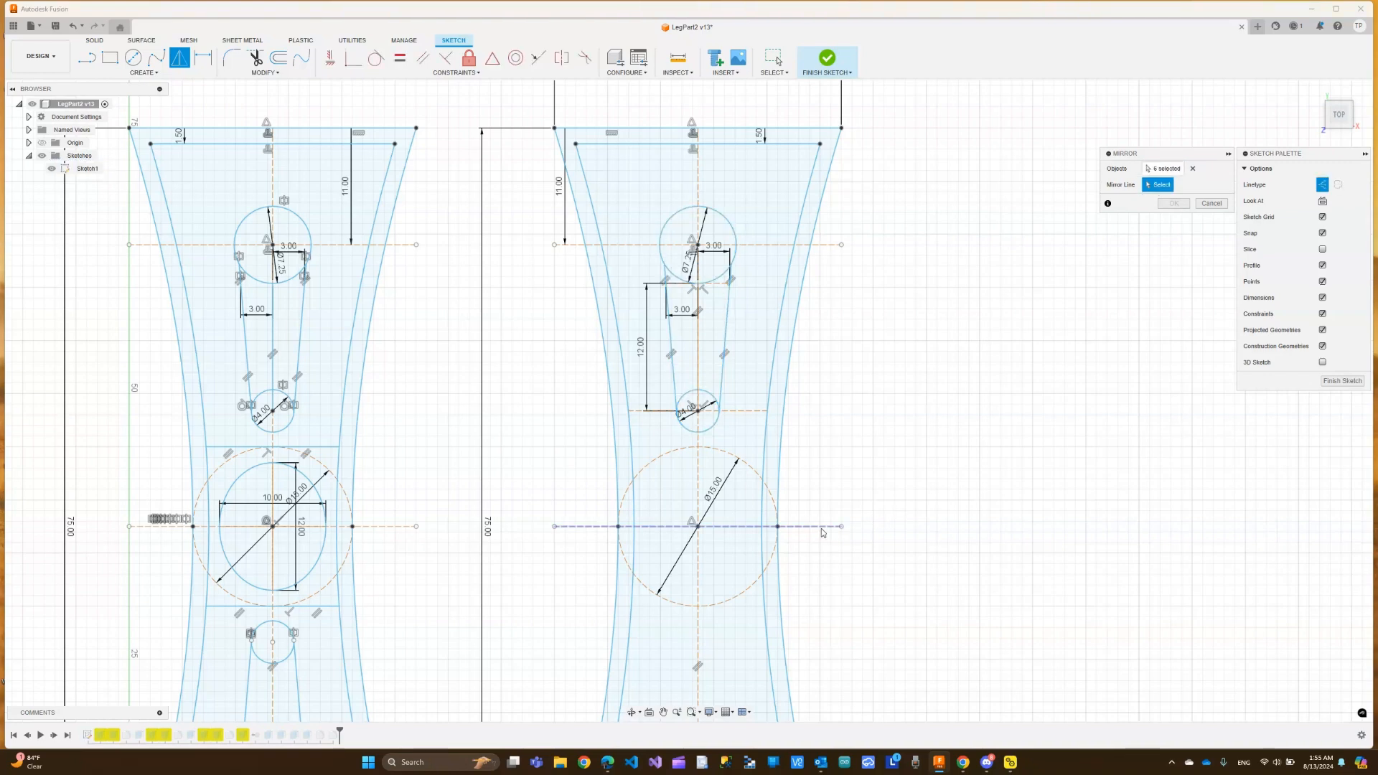
{"action": "left_click", "coordinate": [816, 526]}
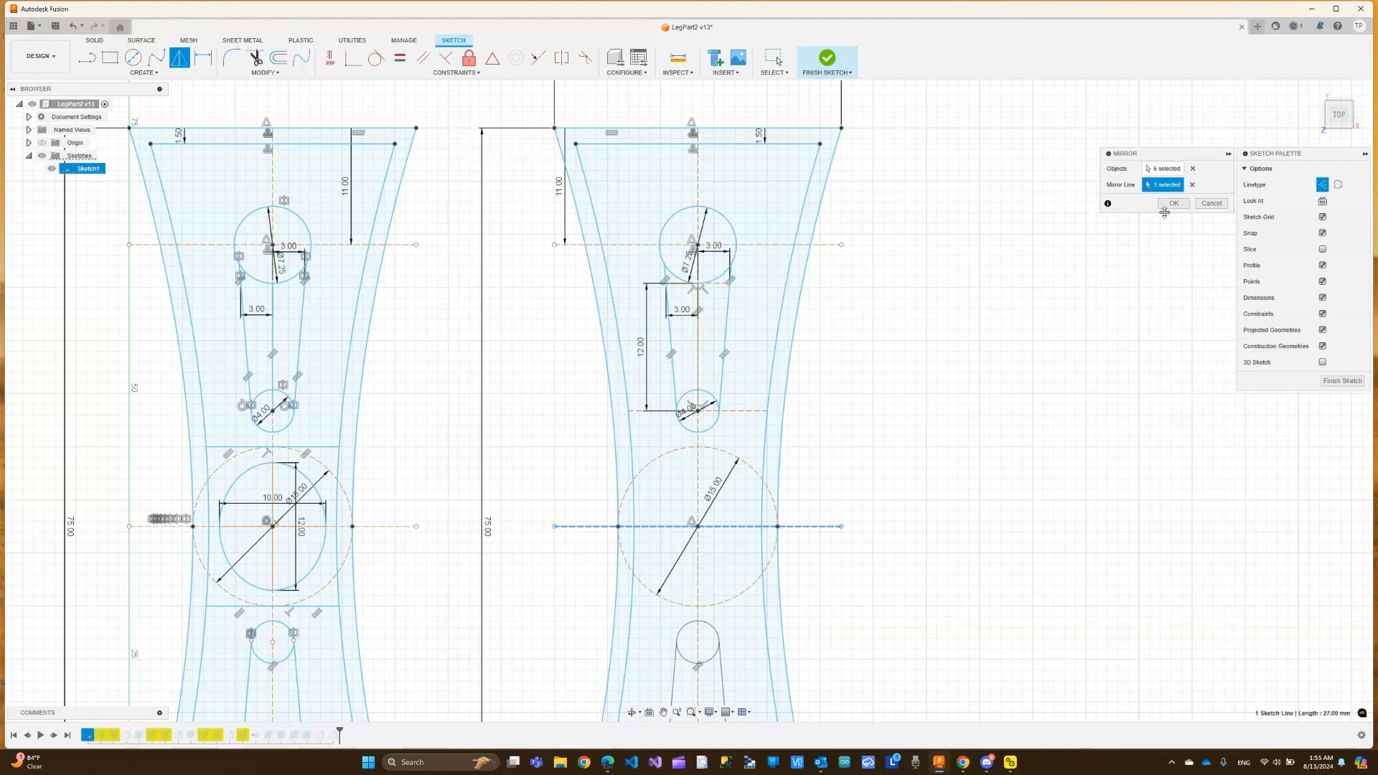
{"action": "left_click", "coordinate": [1174, 203]}
{"action": "scroll", "coordinate": [793, 376], "scroll_direction": "down", "scroll_amount": 2}
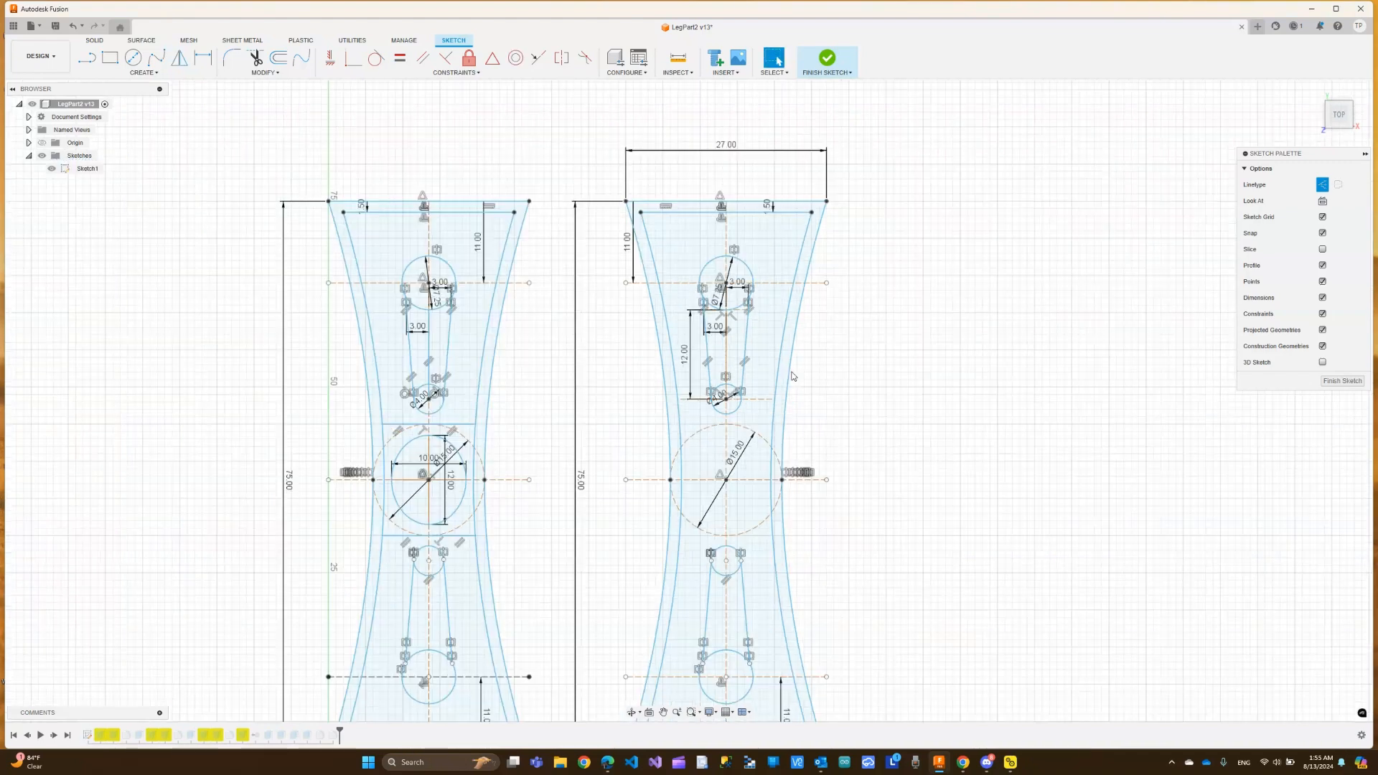
{"action": "scroll", "coordinate": [793, 376], "scroll_direction": "down", "scroll_amount": 2}
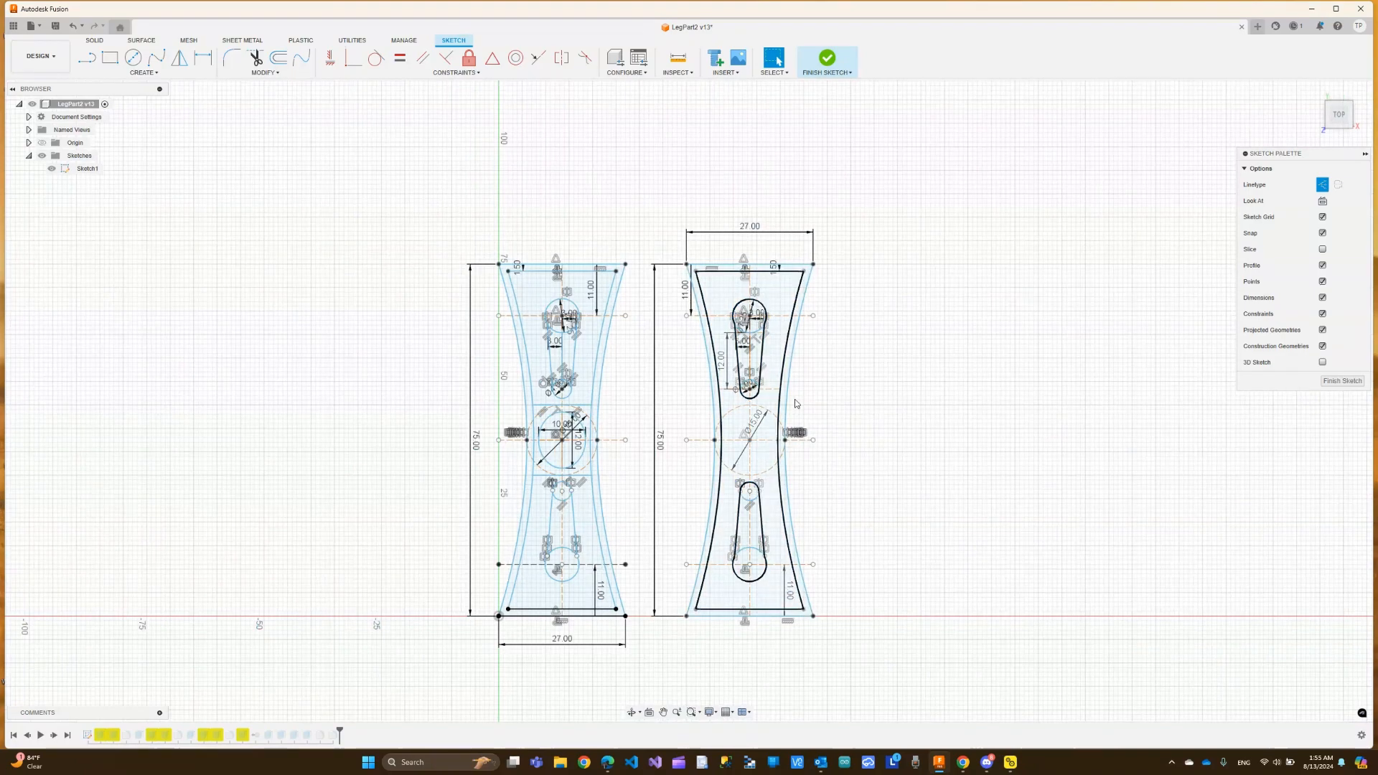
Draw a construction ellipse 12 mm tall and 10 mm wide, centred on the new leg's 15 mm circle
{"action": "scroll", "coordinate": [794, 399], "scroll_direction": "up", "scroll_amount": 3}
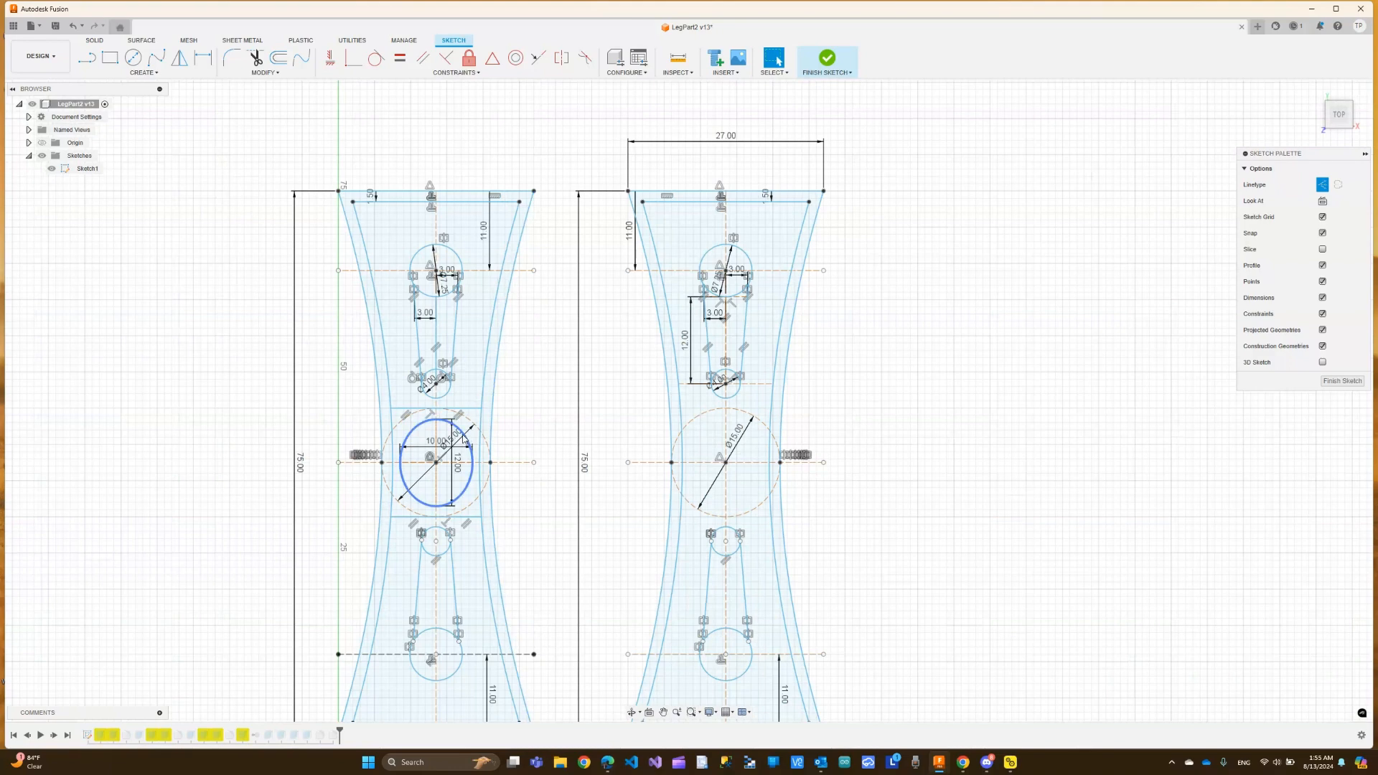
{"action": "left_click", "coordinate": [142, 75]}
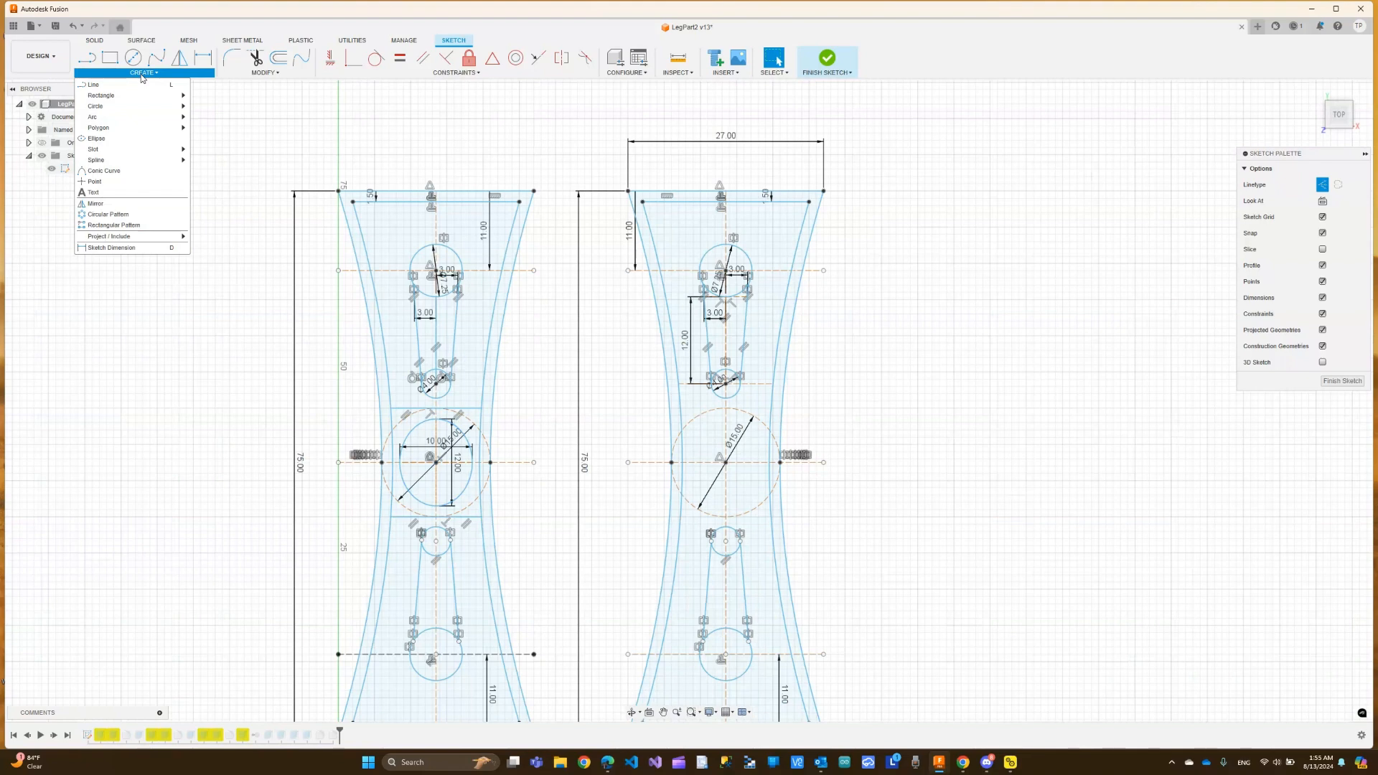
{"action": "left_click", "coordinate": [116, 141]}
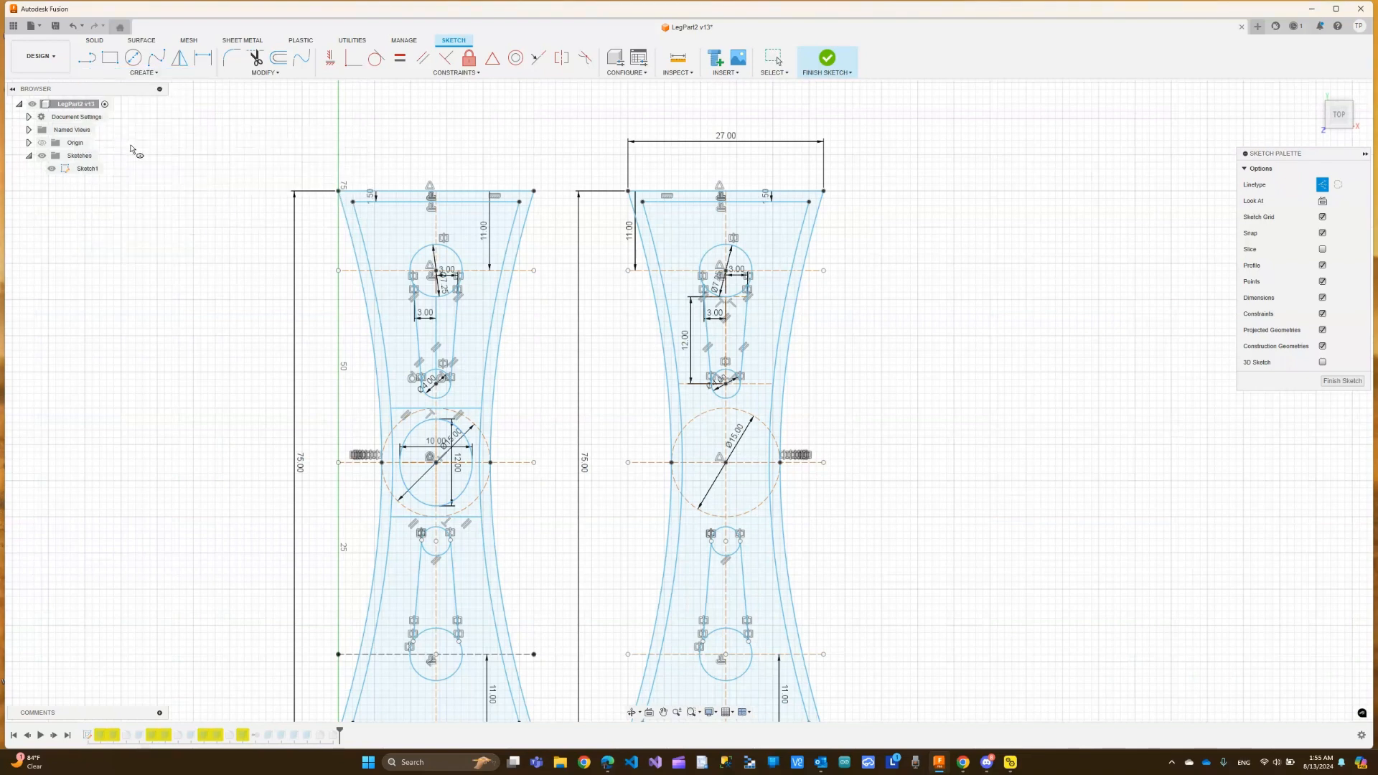
{"action": "left_click", "coordinate": [725, 462]}
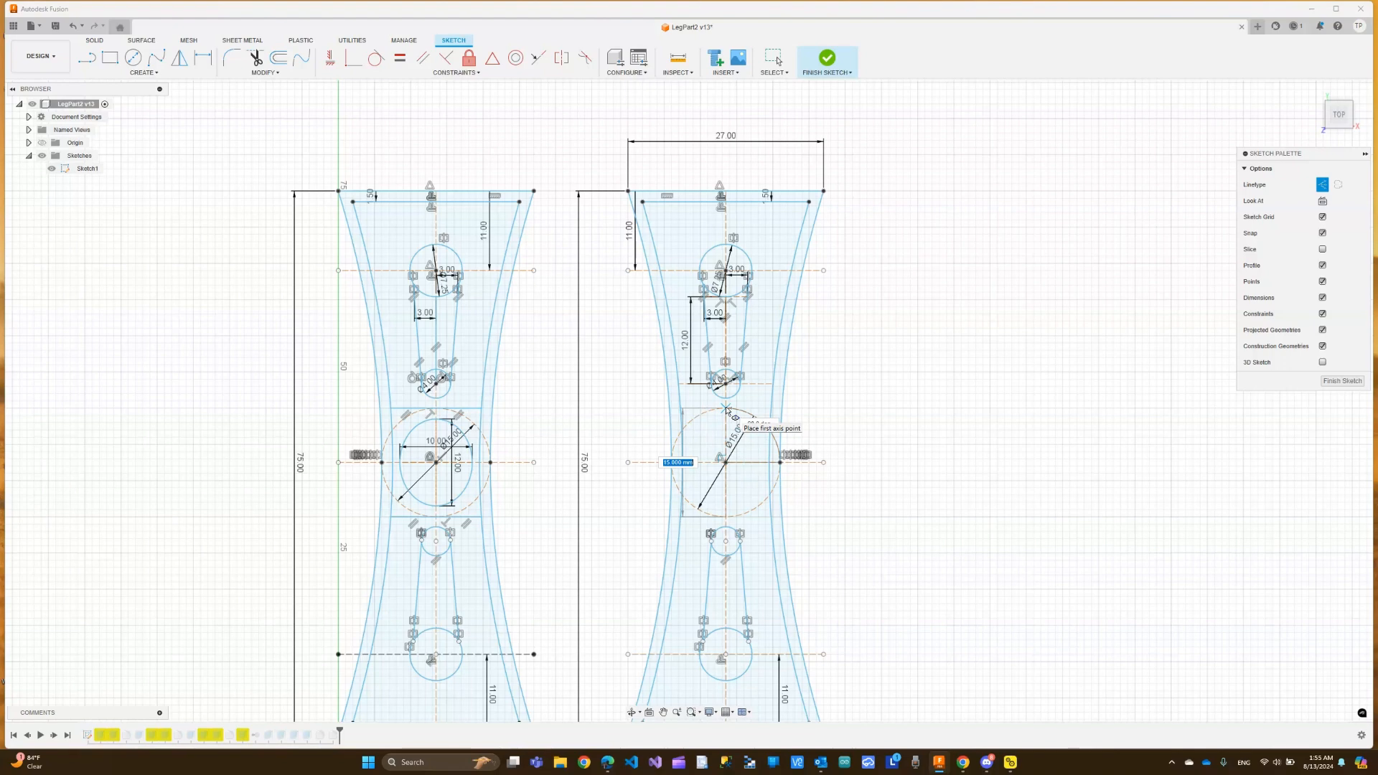
{"action": "scroll", "coordinate": [725, 409], "scroll_direction": "up", "scroll_amount": 1}
{"action": "scroll", "coordinate": [726, 409], "scroll_direction": "up", "scroll_amount": 1}
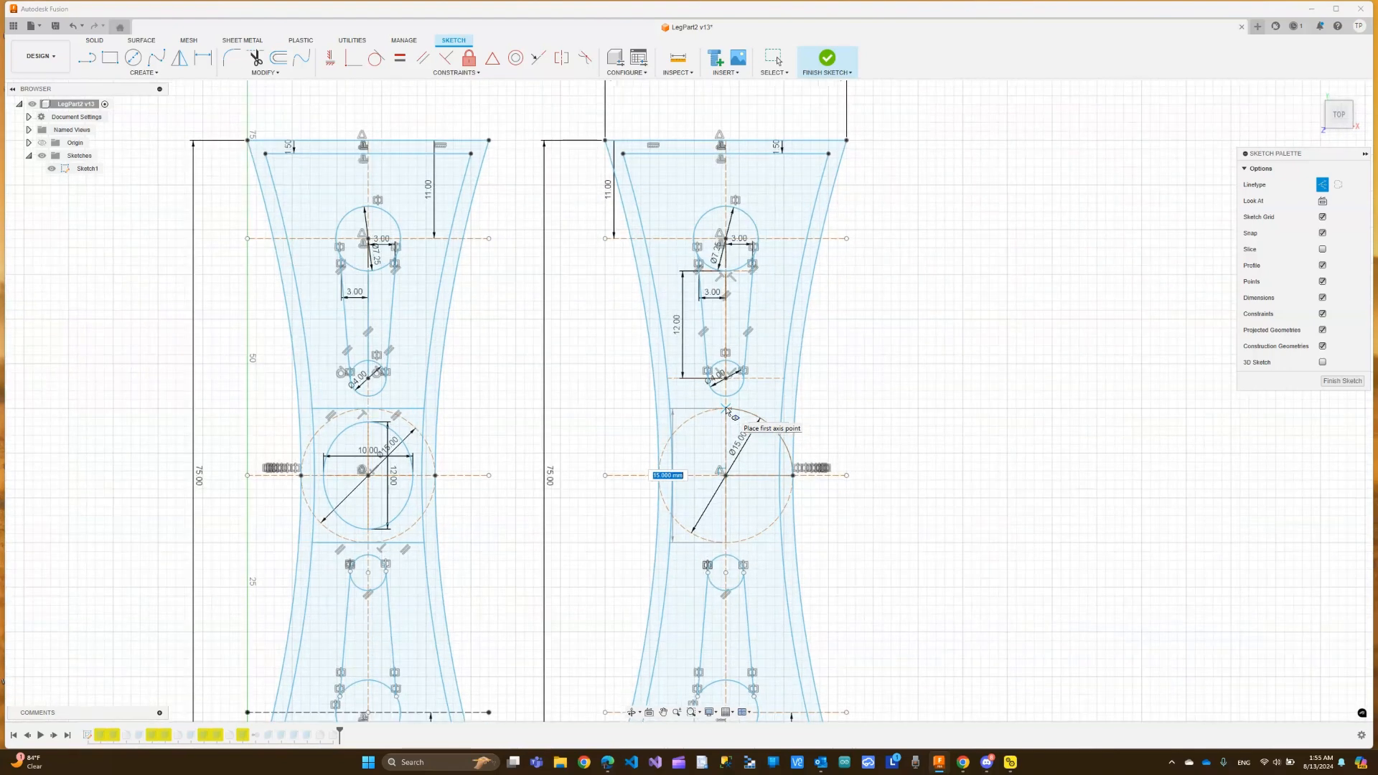
{"action": "type", "text": "12"}
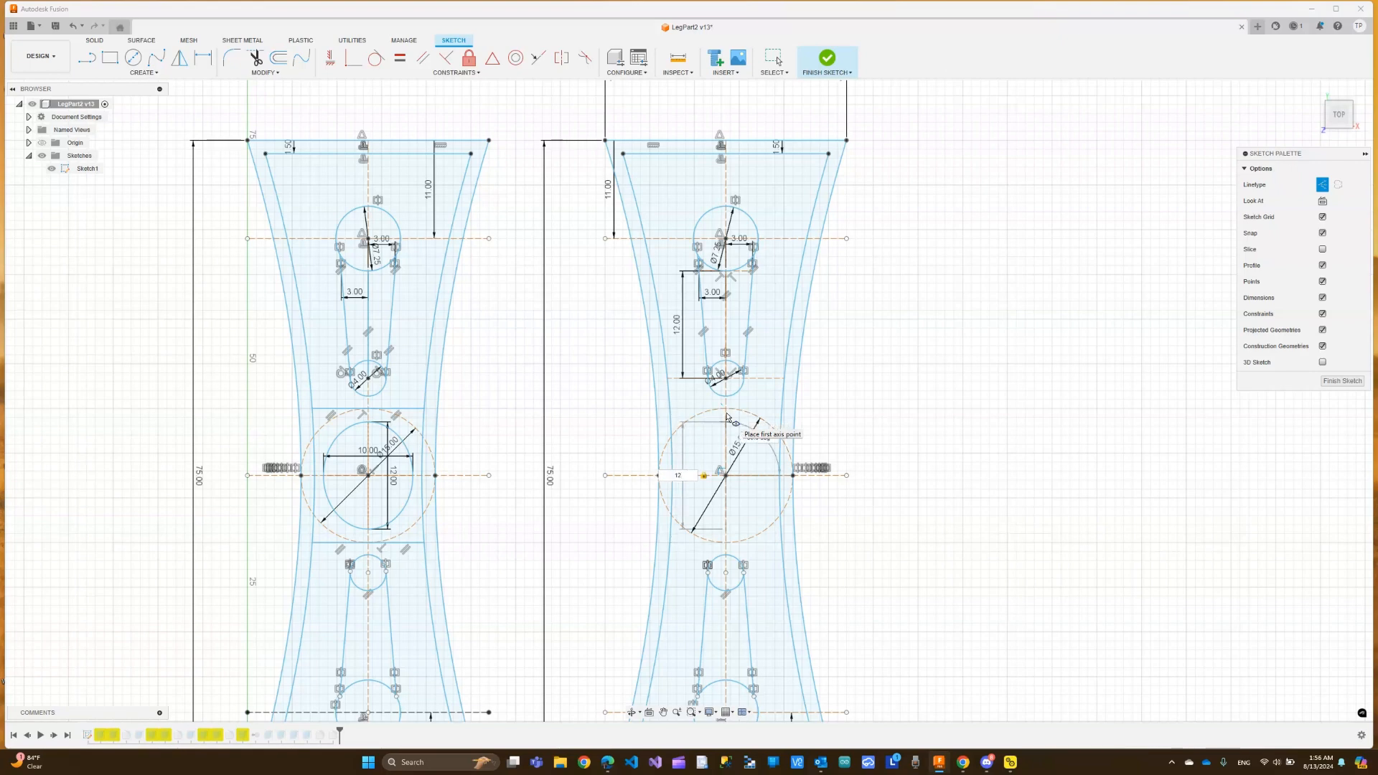
{"action": "key", "text": "Return"}
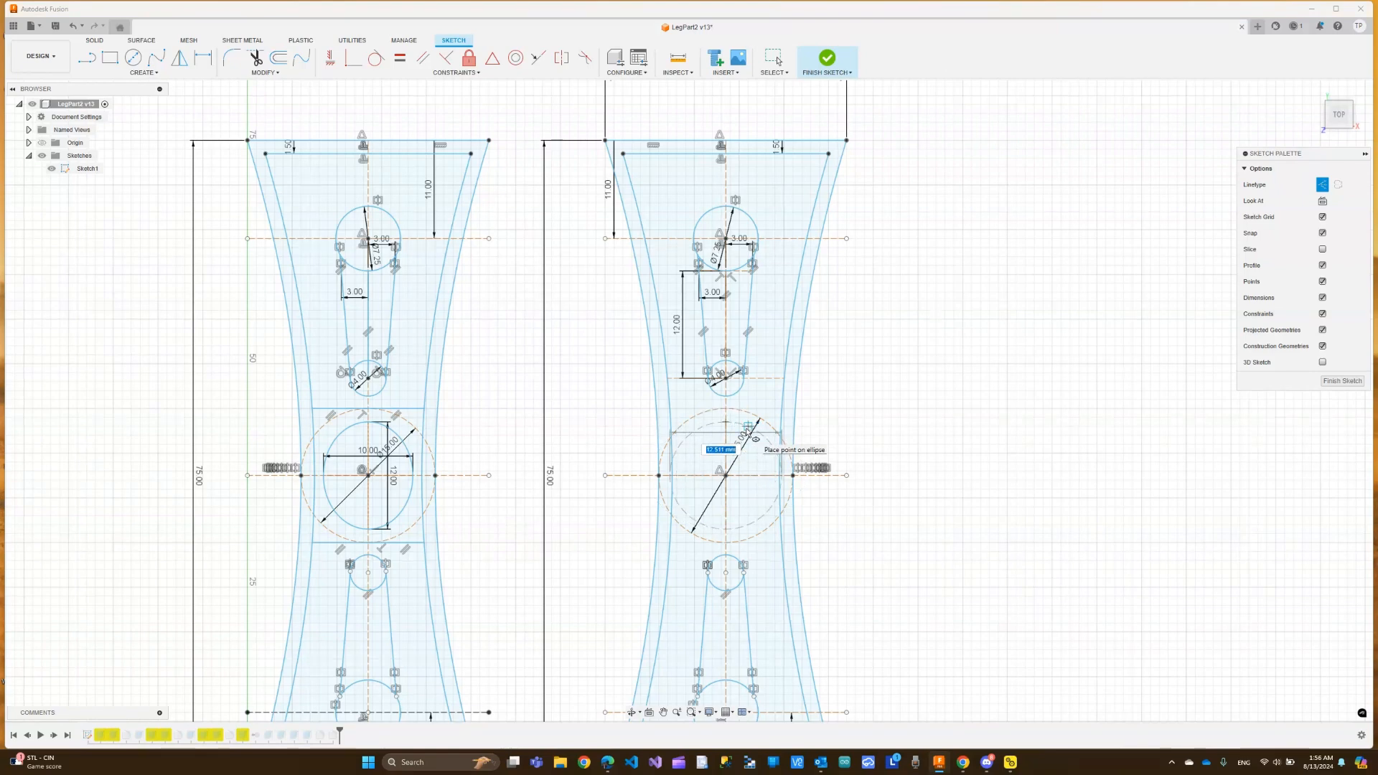
{"action": "type", "text": "10"}
{"action": "key", "text": "Tab"}
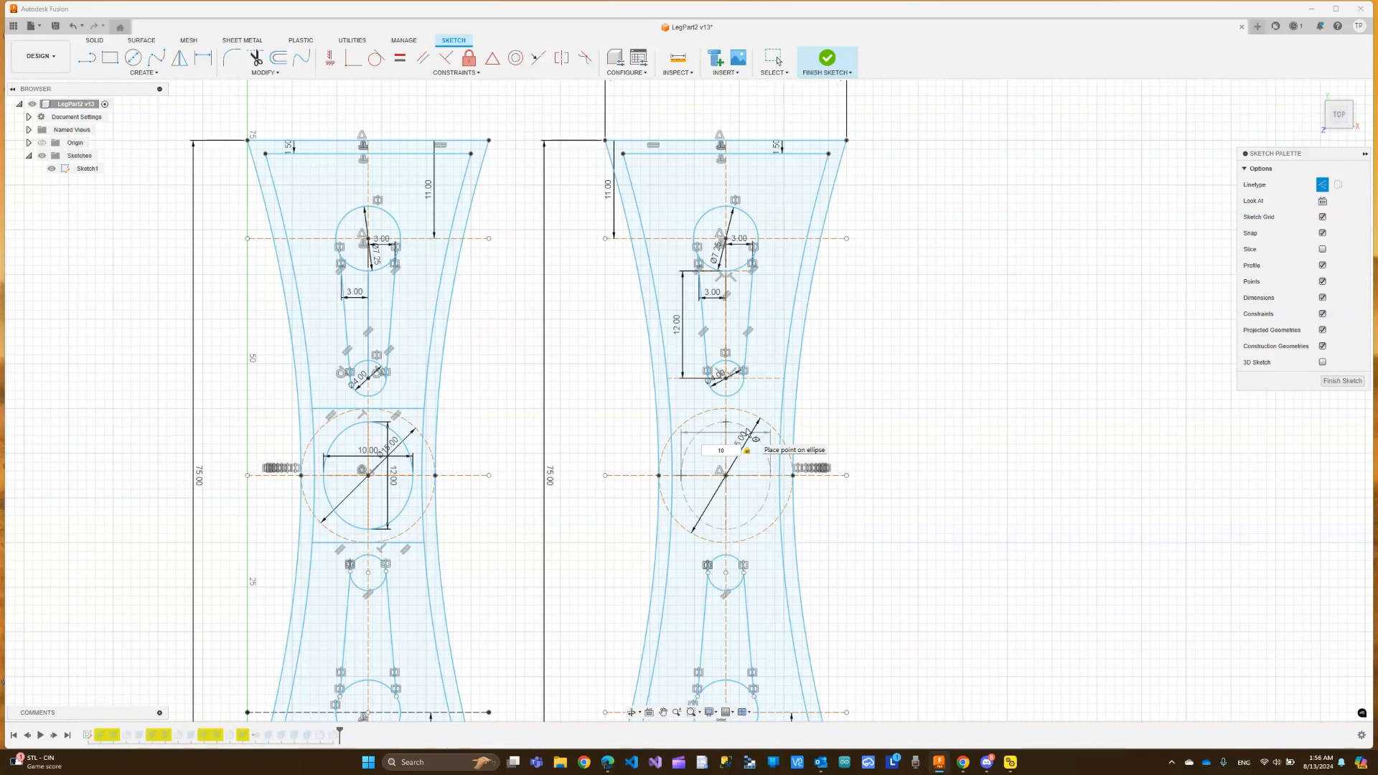
{"action": "left_click", "coordinate": [749, 433]}
{"action": "key", "text": "Escape"}
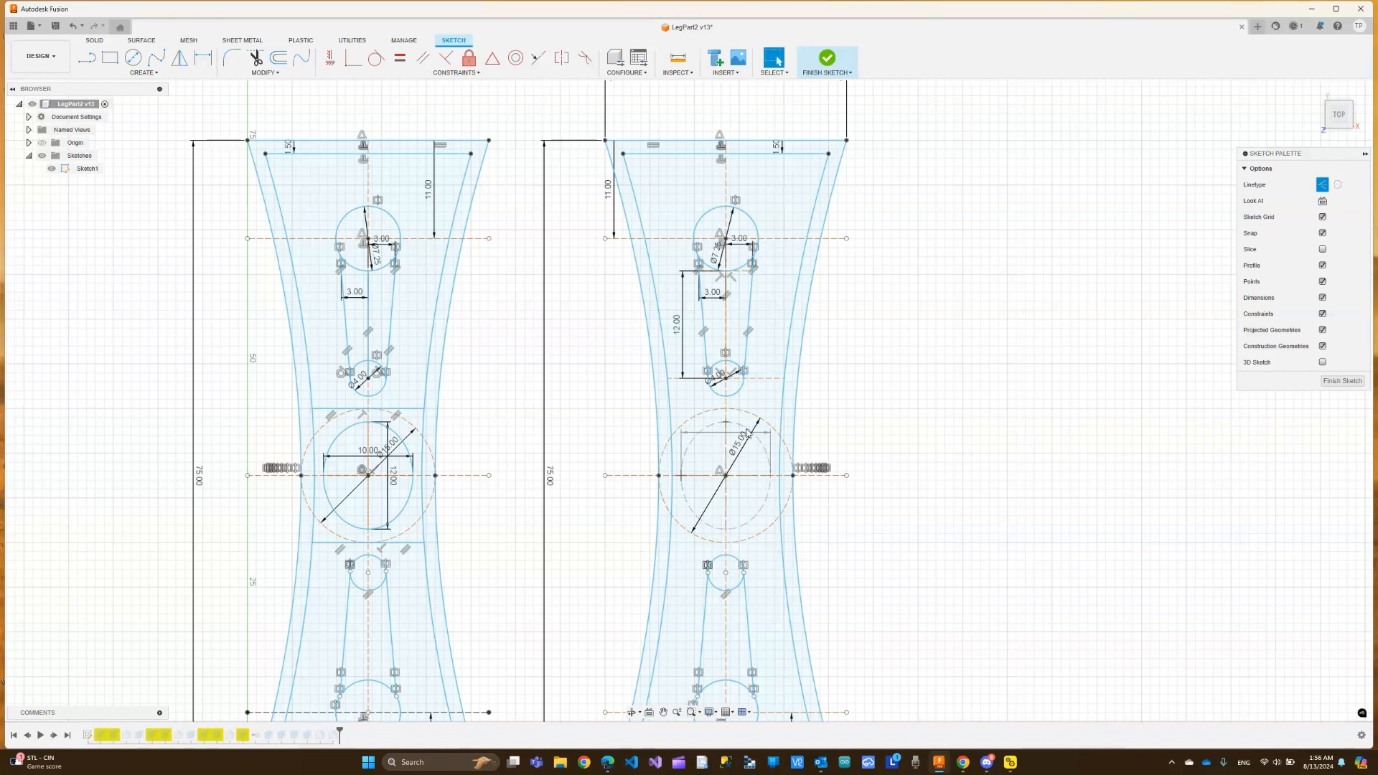
Convert the new centre ellipse from construction to normal geometry, and finish the sketch
{"action": "left_click", "coordinate": [760, 446]}
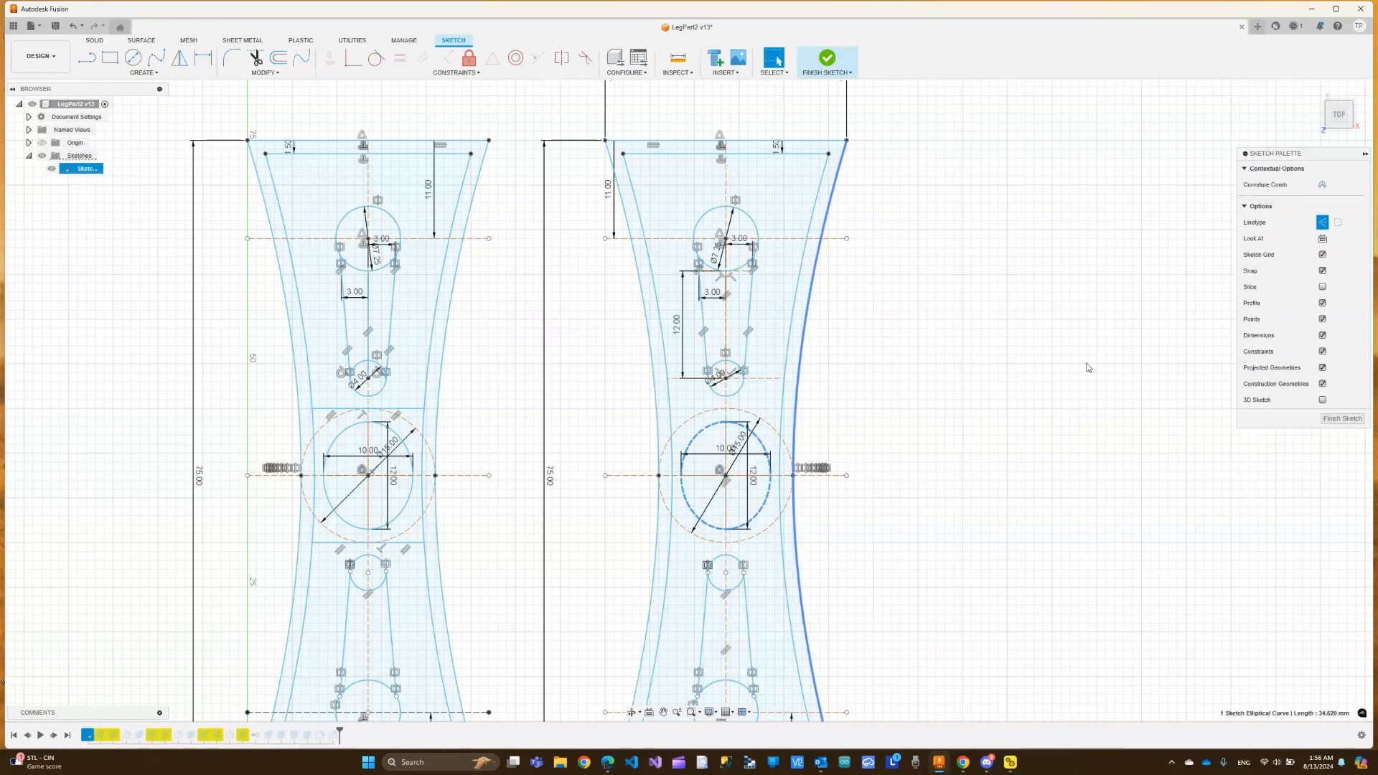
{"action": "left_click", "coordinate": [1325, 223]}
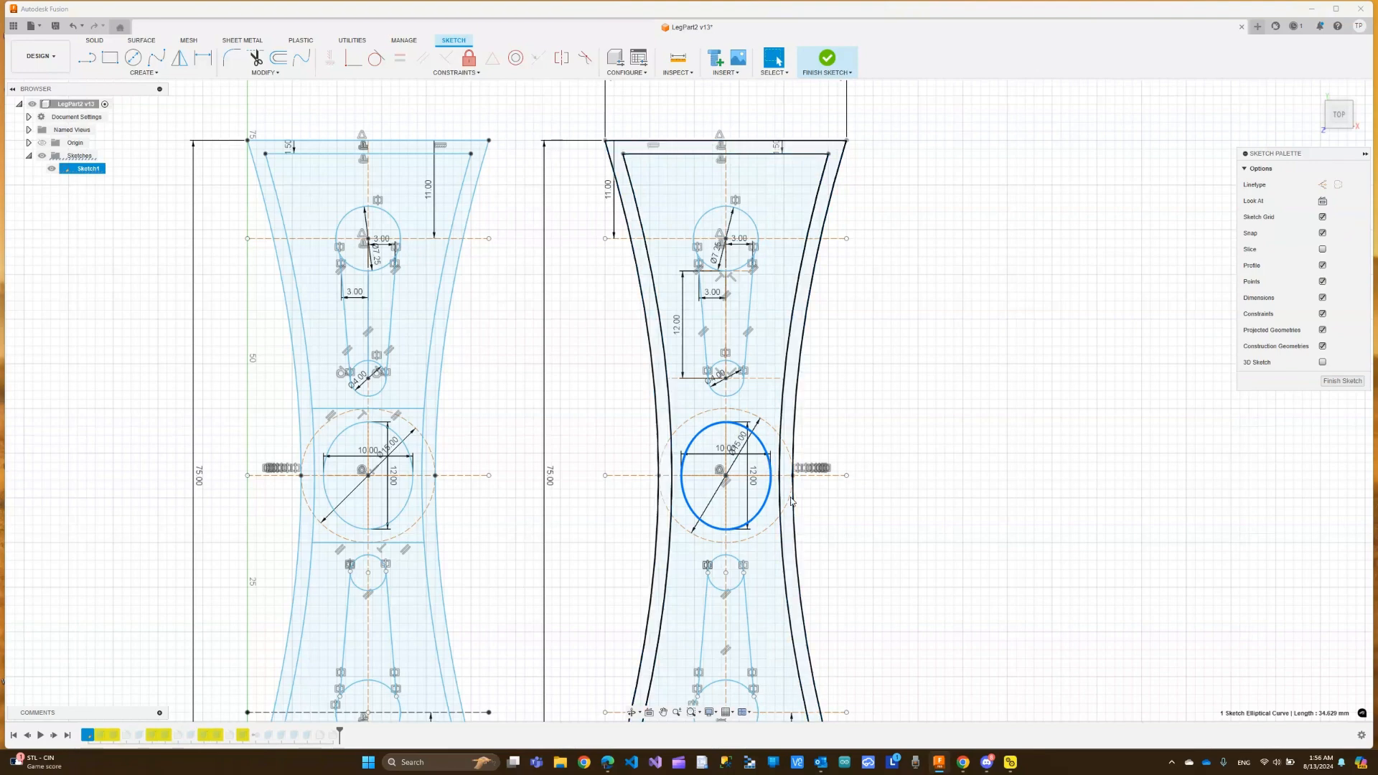
{"action": "left_click", "coordinate": [1342, 381]}
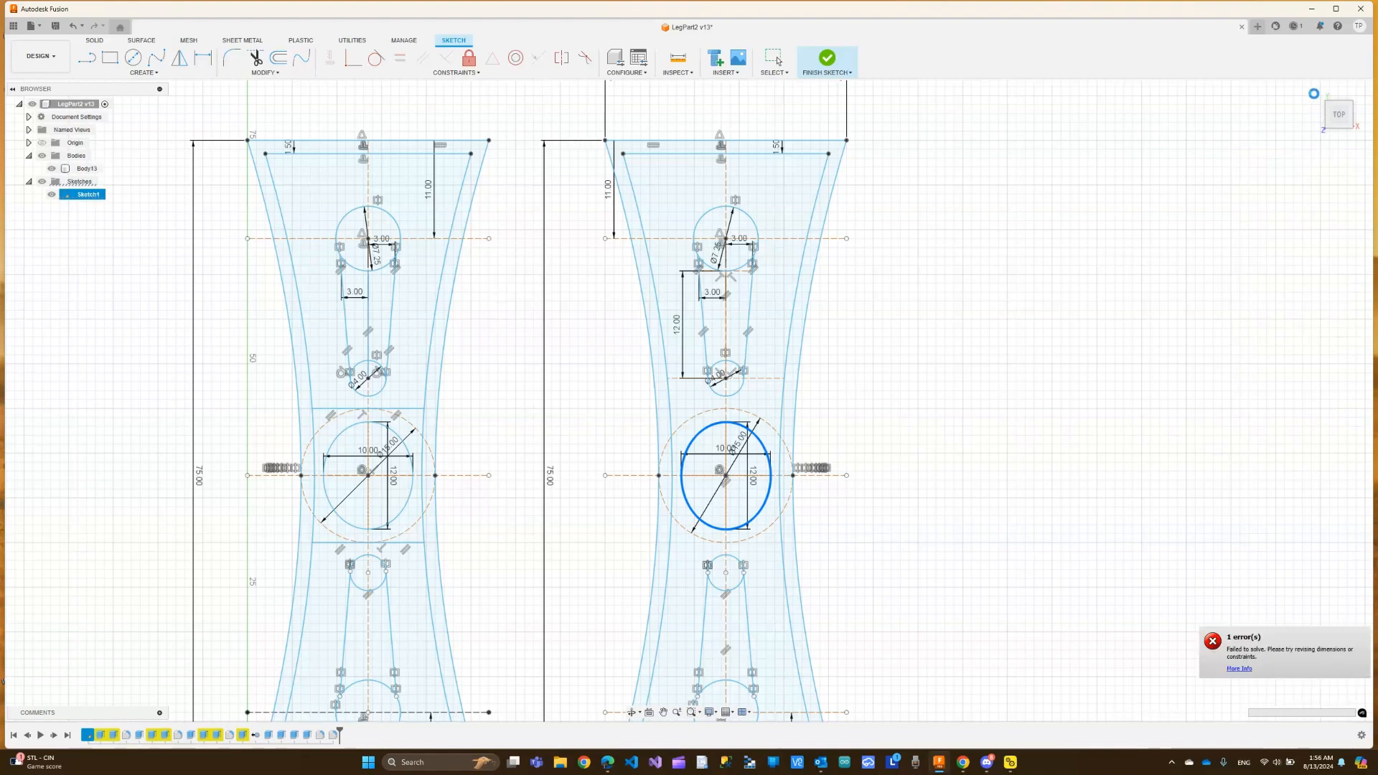
{"action": "left_click", "coordinate": [1314, 93]}
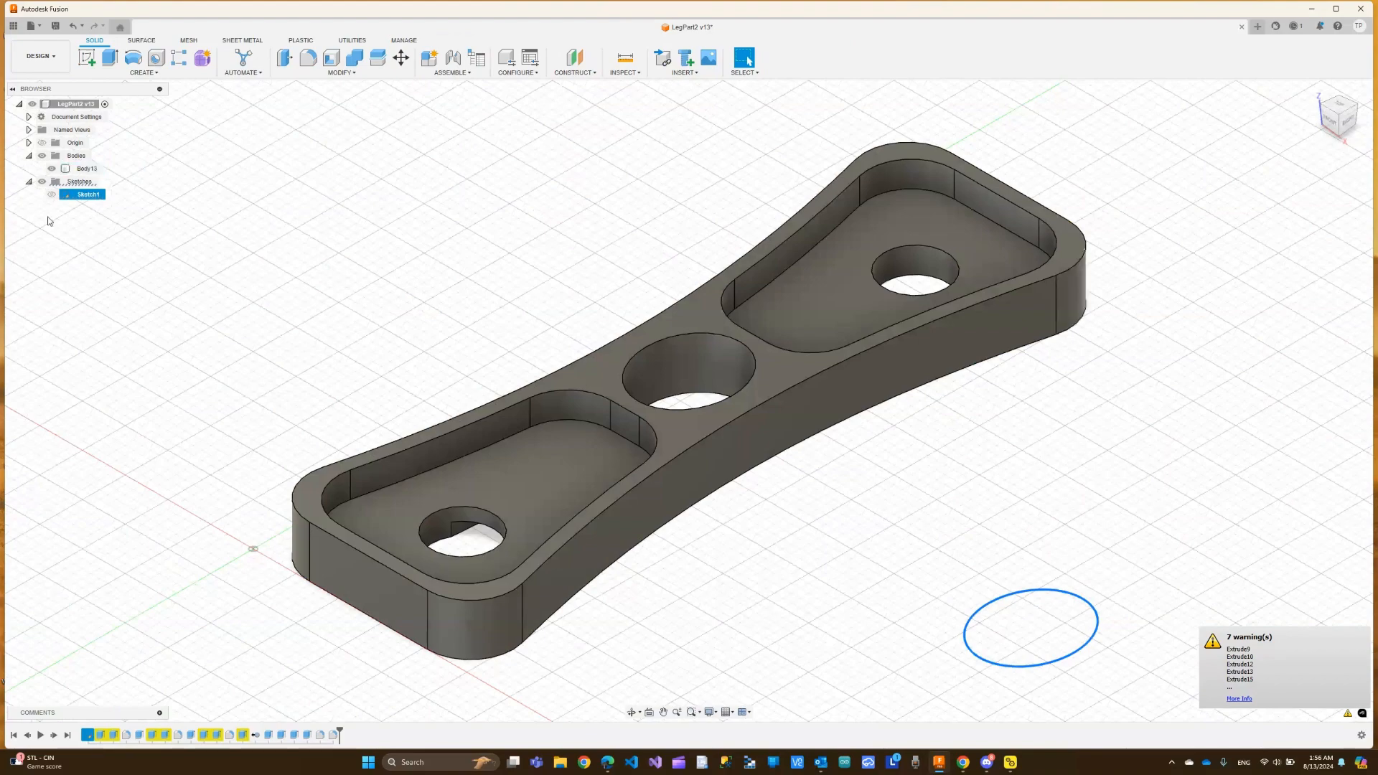
Show the base sketch and extrude the new leg's profiles as a new body, leaving out the two large slot circles and centre ellipse
{"action": "left_click", "coordinate": [51, 194]}
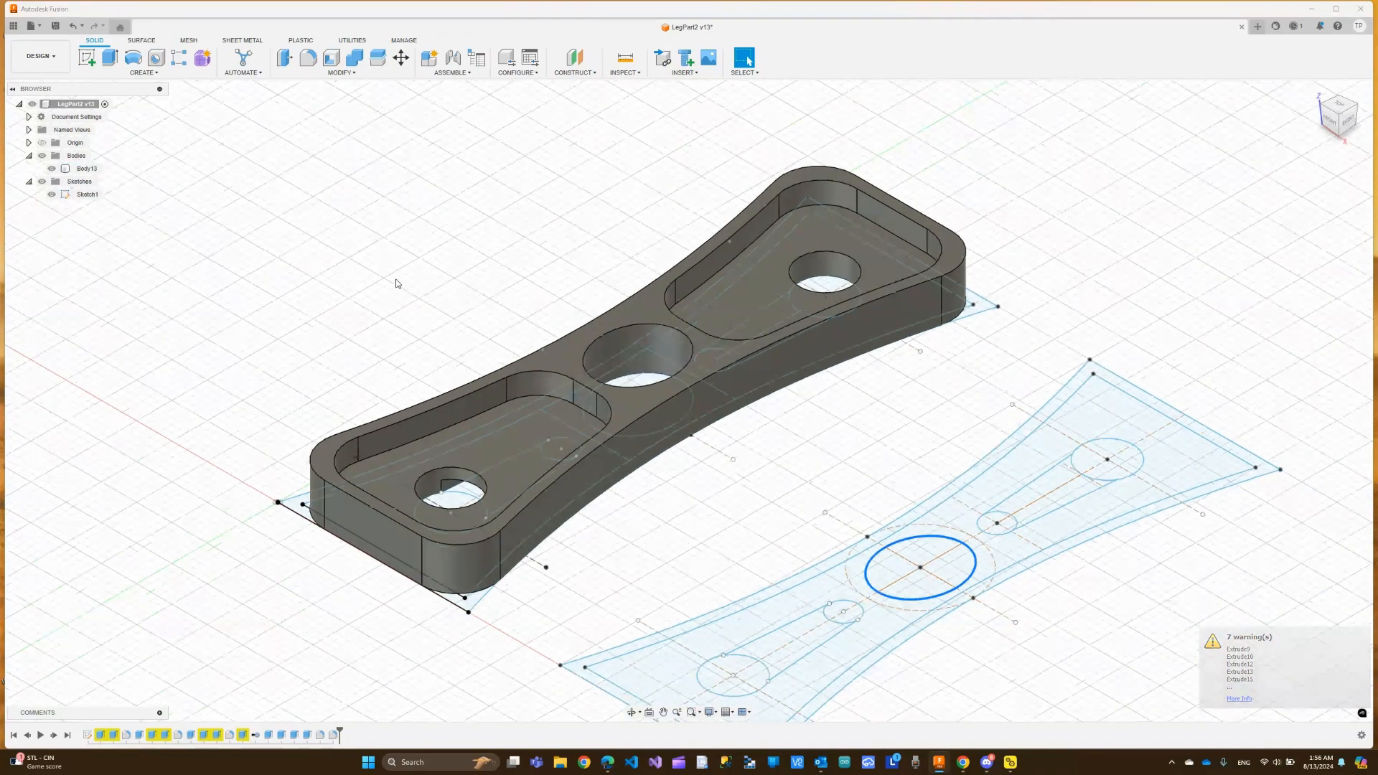
{"action": "scroll", "coordinate": [397, 283], "scroll_direction": "down", "scroll_amount": 2}
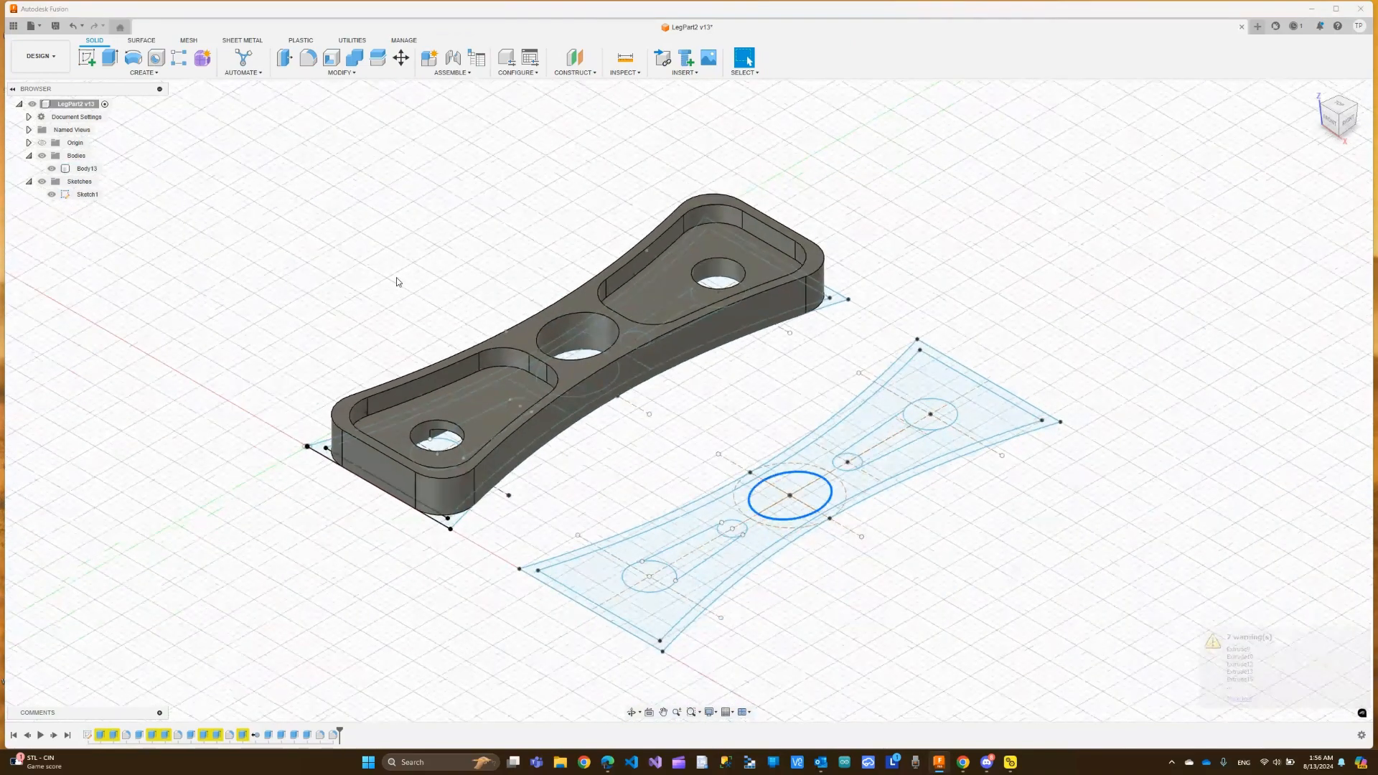
{"action": "left_click", "coordinate": [789, 519]}
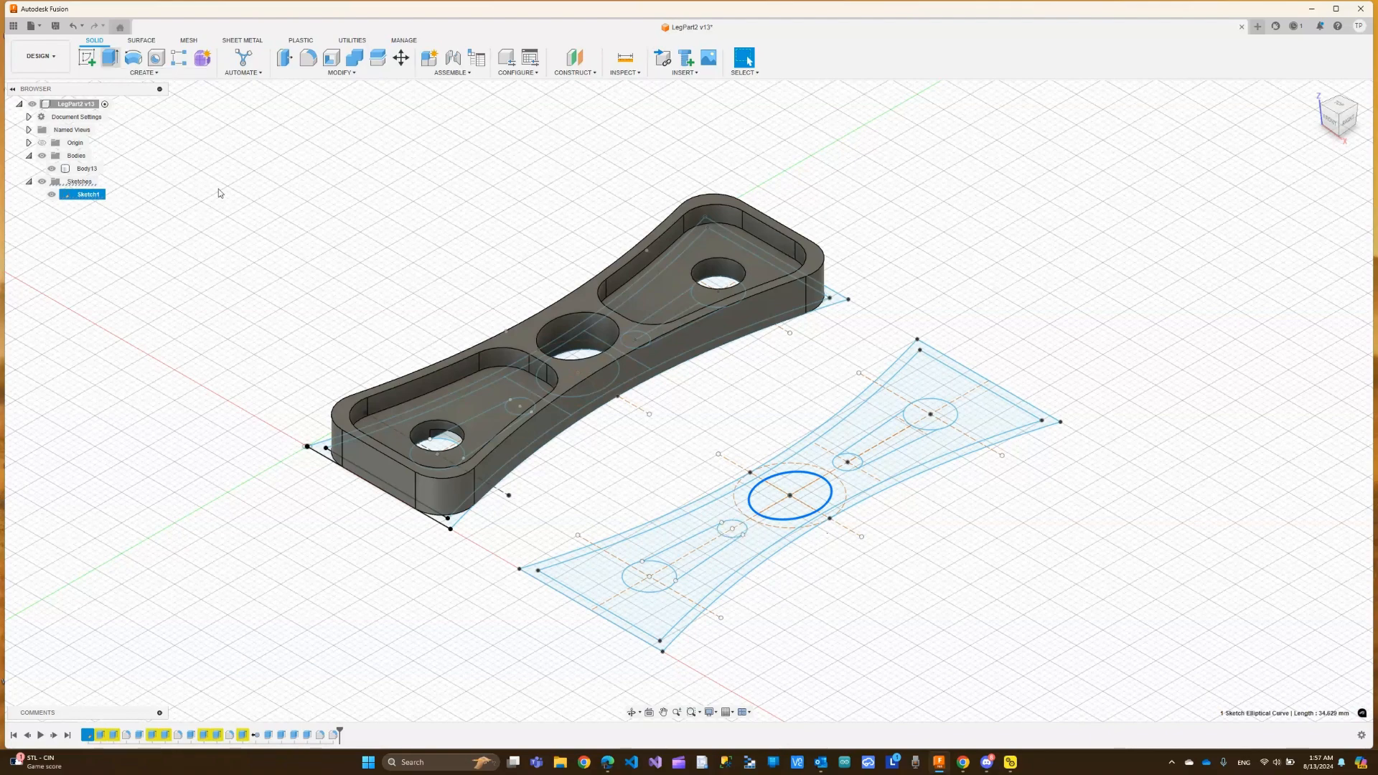
{"action": "key", "text": "e"}
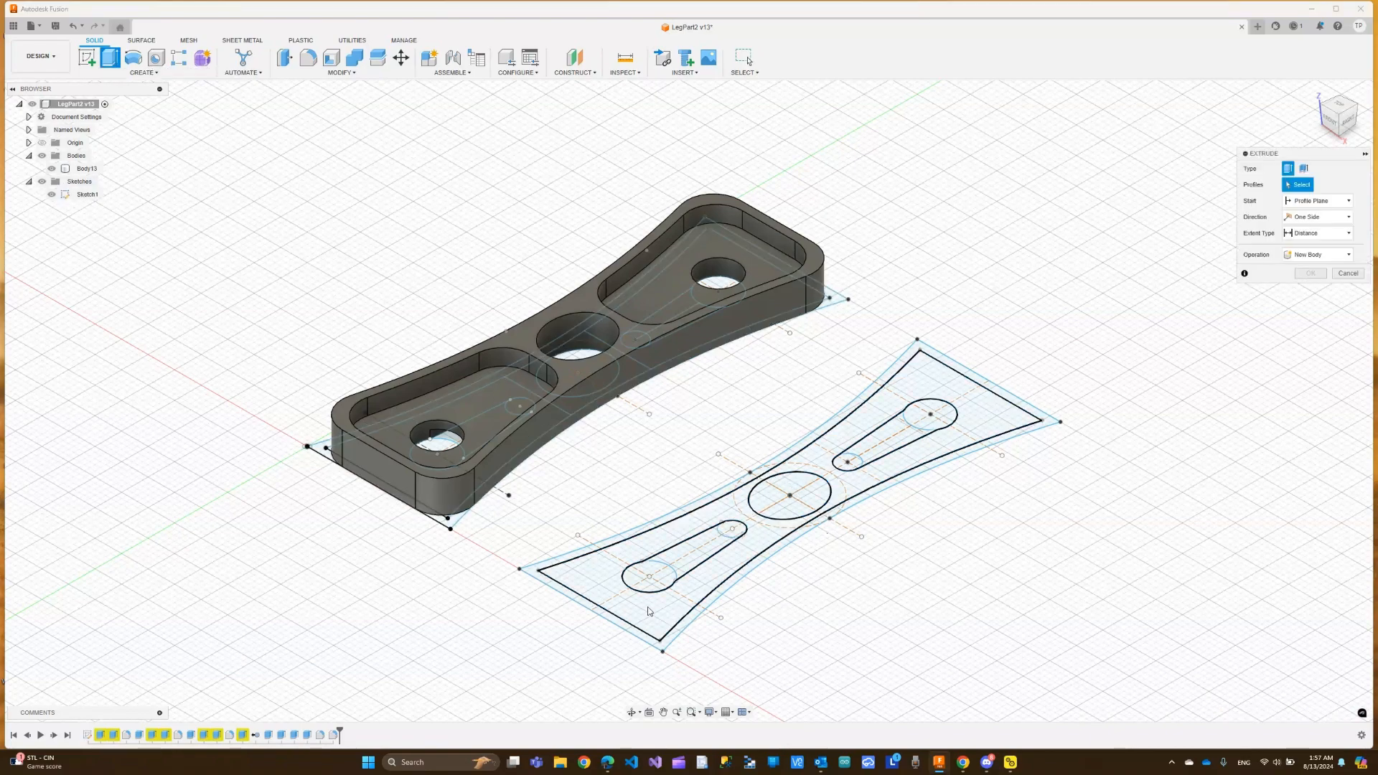
{"action": "left_click", "coordinate": [657, 623]}
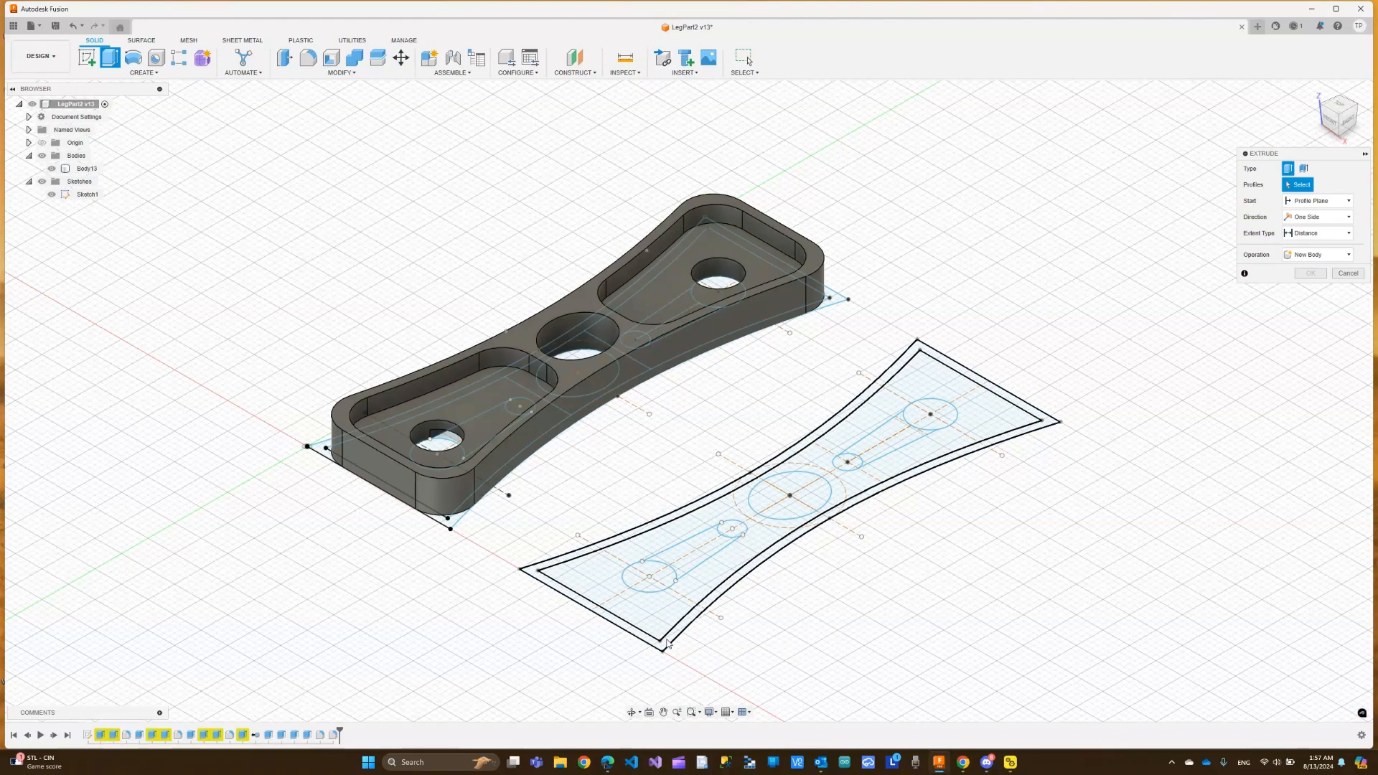
{"action": "left_click", "coordinate": [665, 629]}
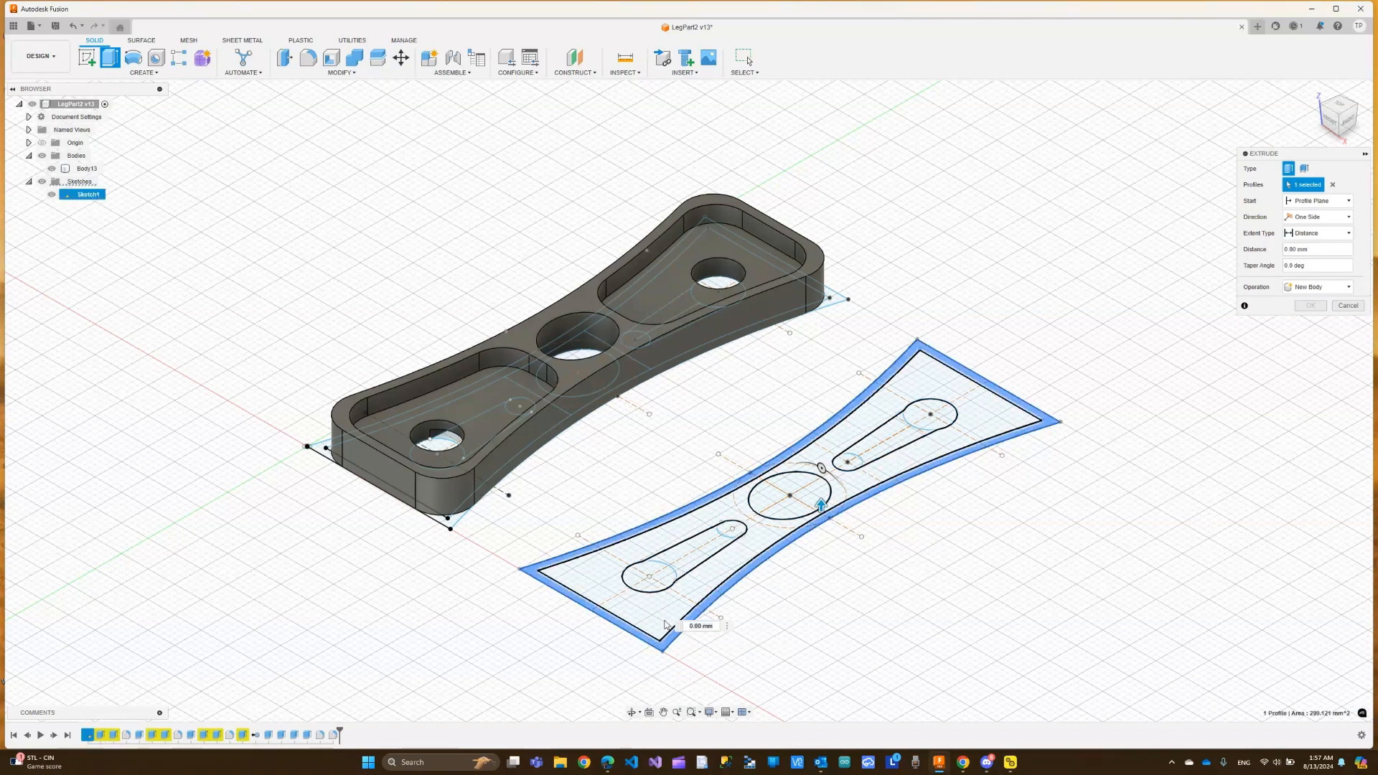
{"action": "left_click", "coordinate": [732, 536]}
{"action": "left_click", "coordinate": [732, 536]}
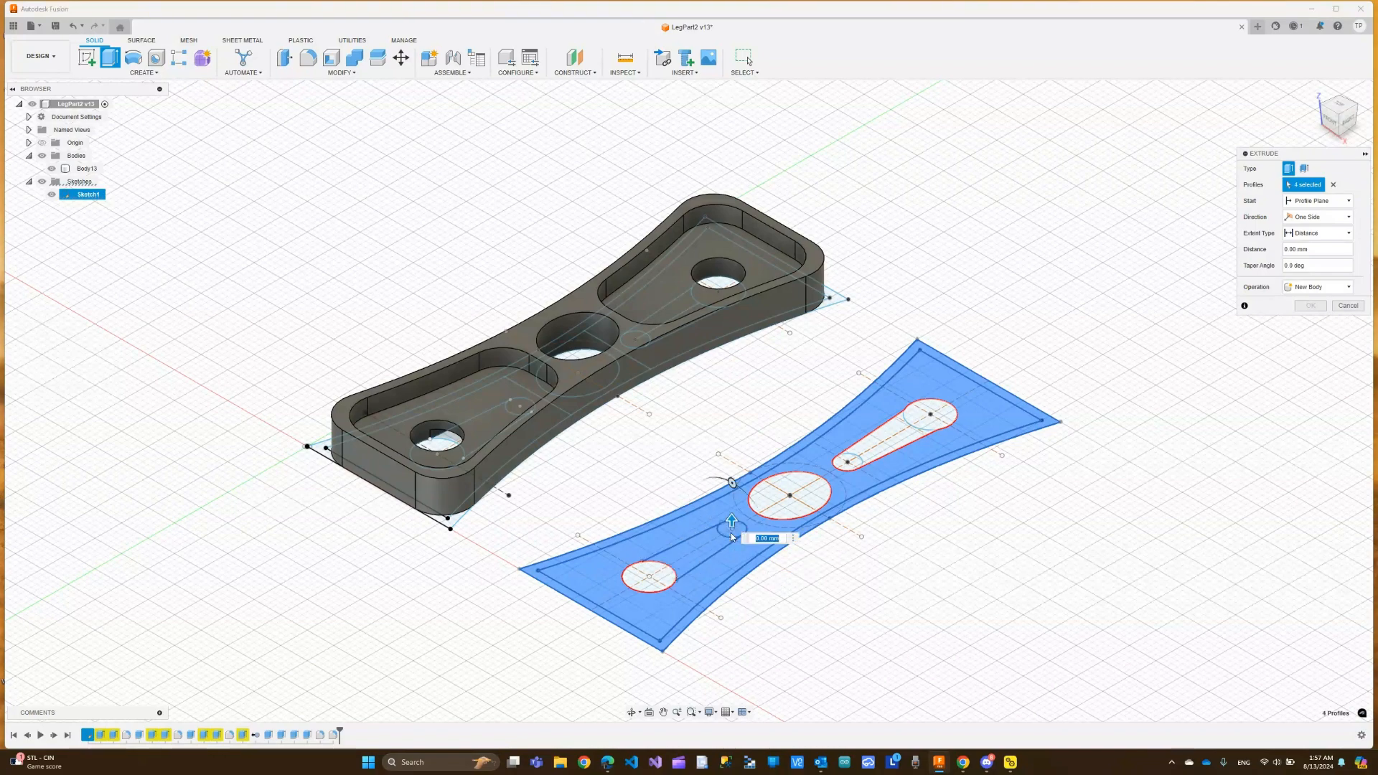
{"action": "left_click", "coordinate": [884, 451]}
{"action": "left_click", "coordinate": [851, 466]}
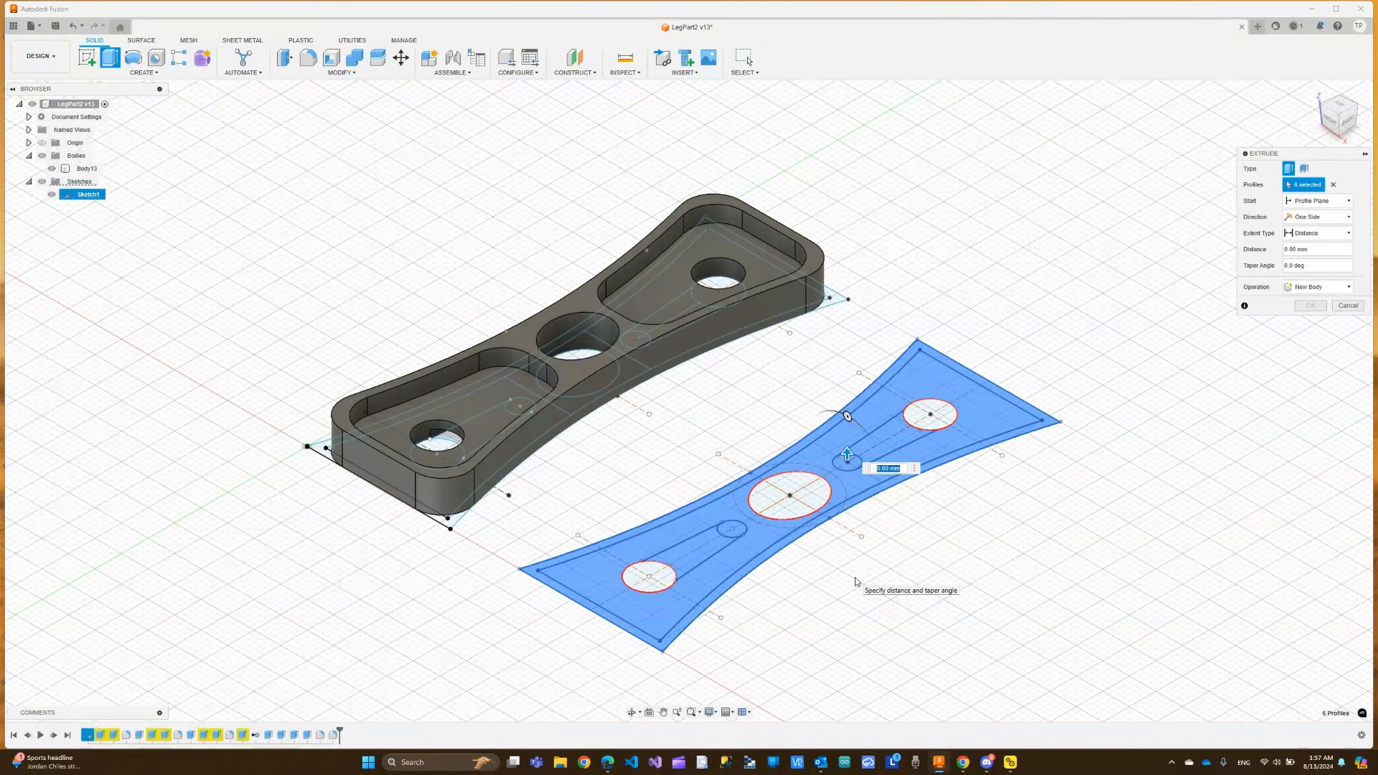
{"action": "key", "text": "Return"}
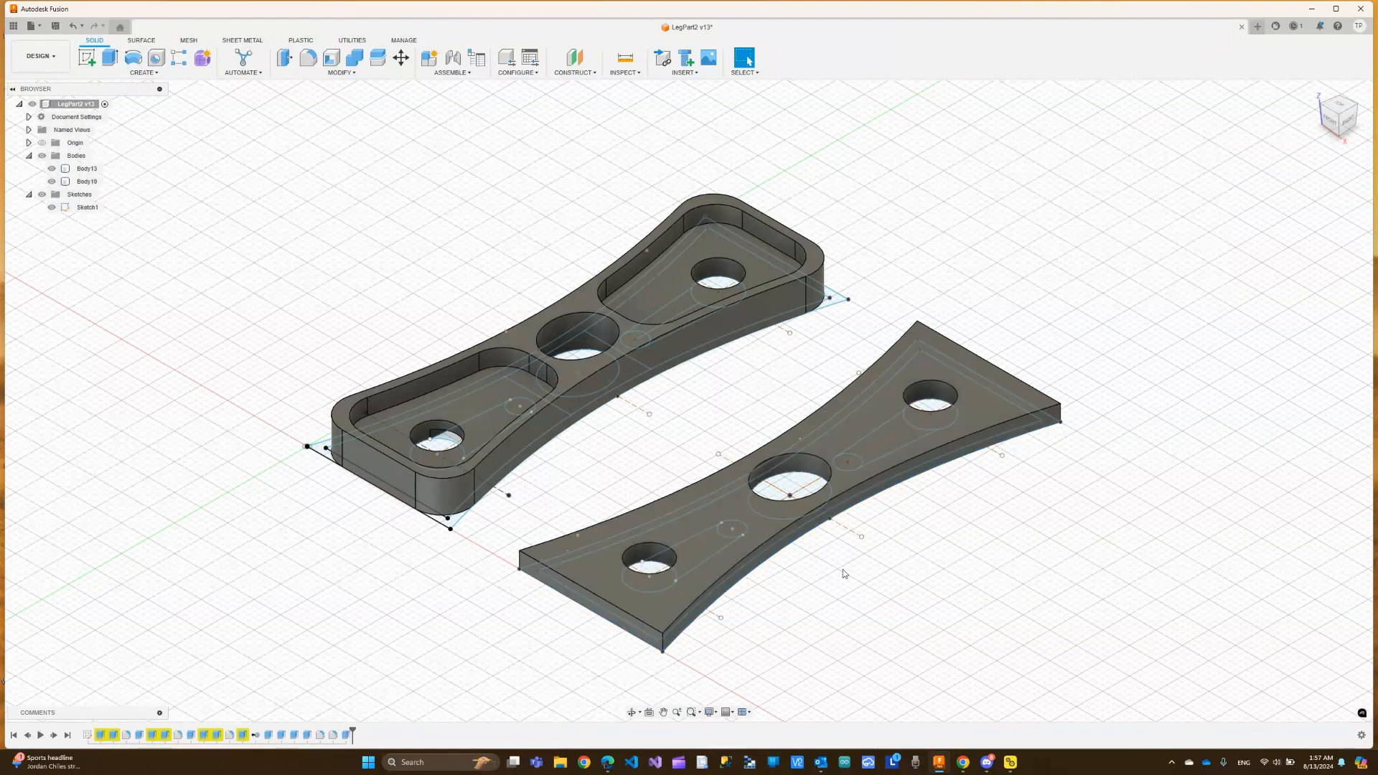
Extrude the new leg's outer rim profile 6 mm and join it to the plate body
{"action": "left_click", "coordinate": [744, 508]}
{"action": "left_click", "coordinate": [594, 480]}
{"action": "left_click", "coordinate": [109, 59]}
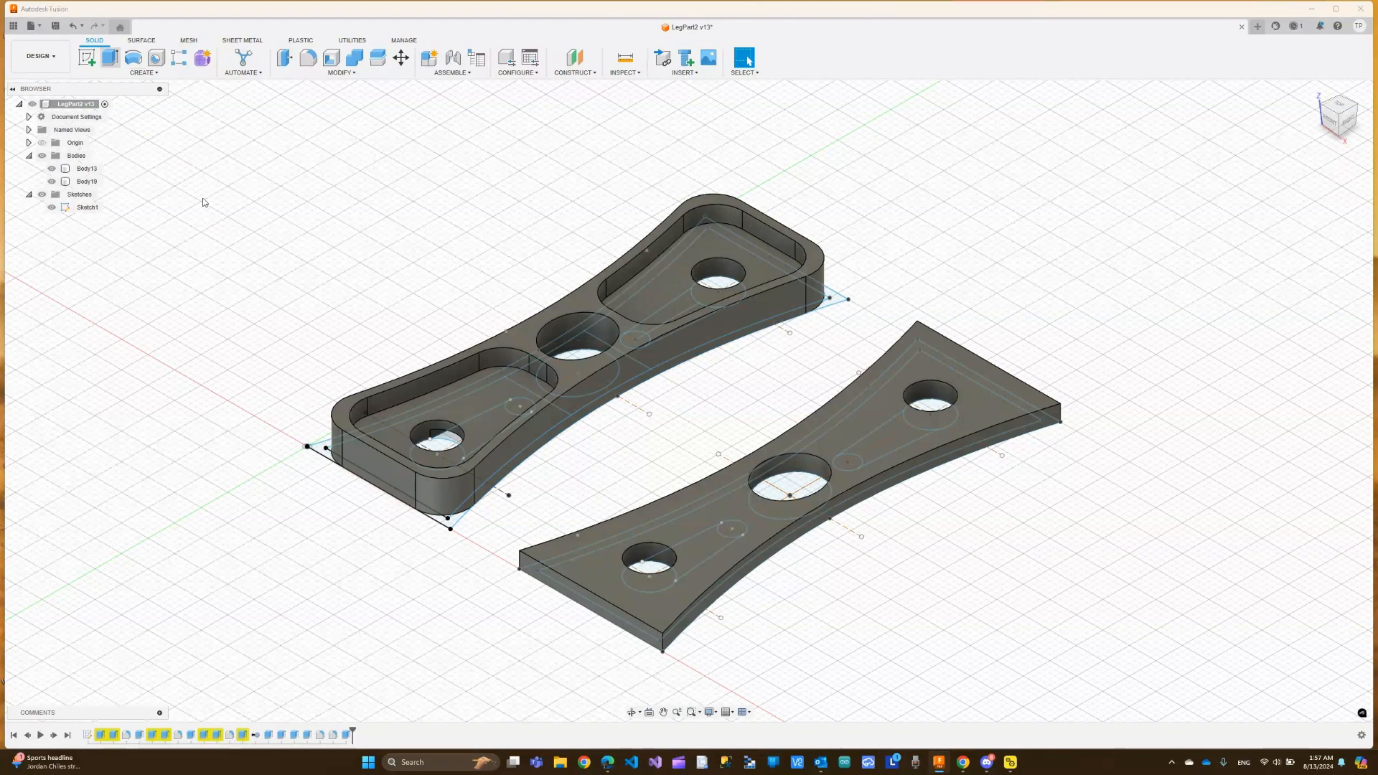
{"action": "left_click", "coordinate": [716, 599]}
{"action": "type", "text": "6"}
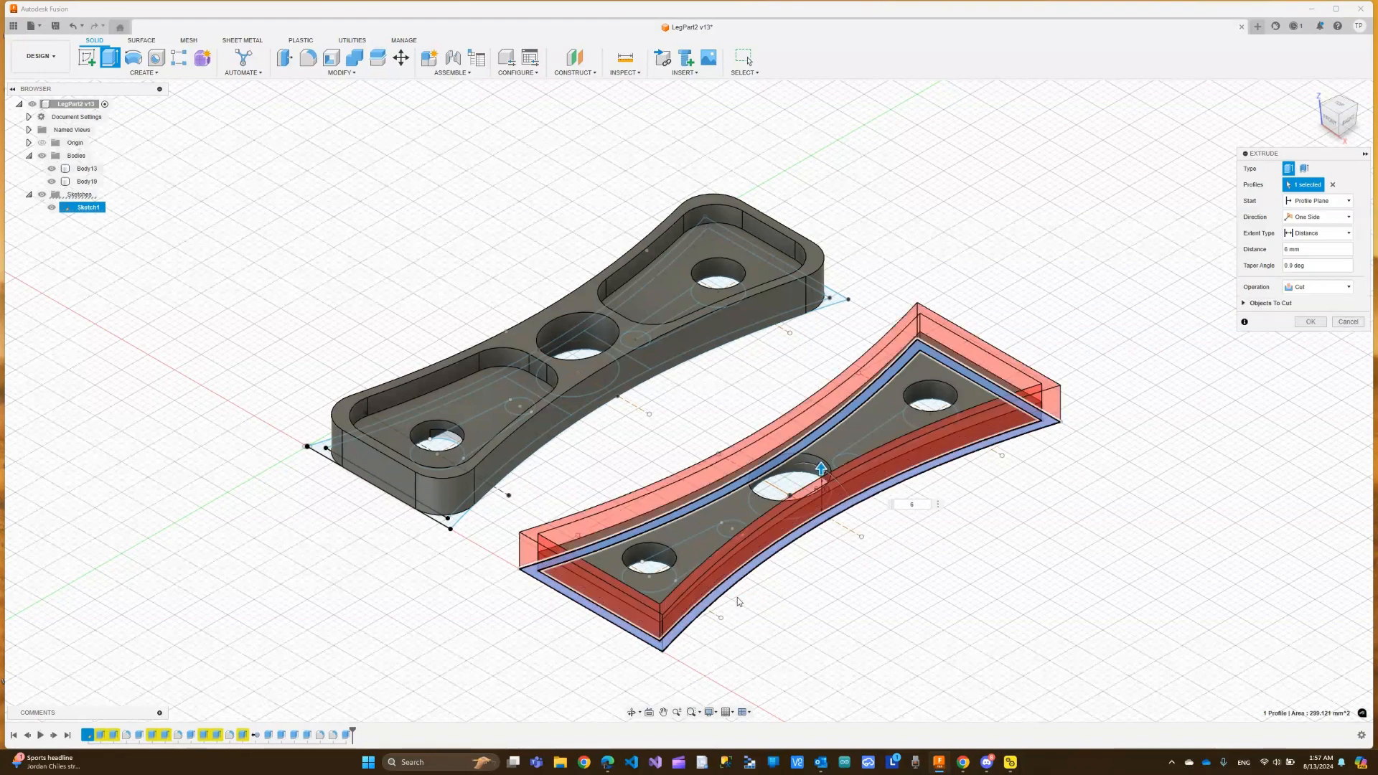
{"action": "left_click", "coordinate": [1319, 286]}
{"action": "left_click", "coordinate": [1306, 306]}
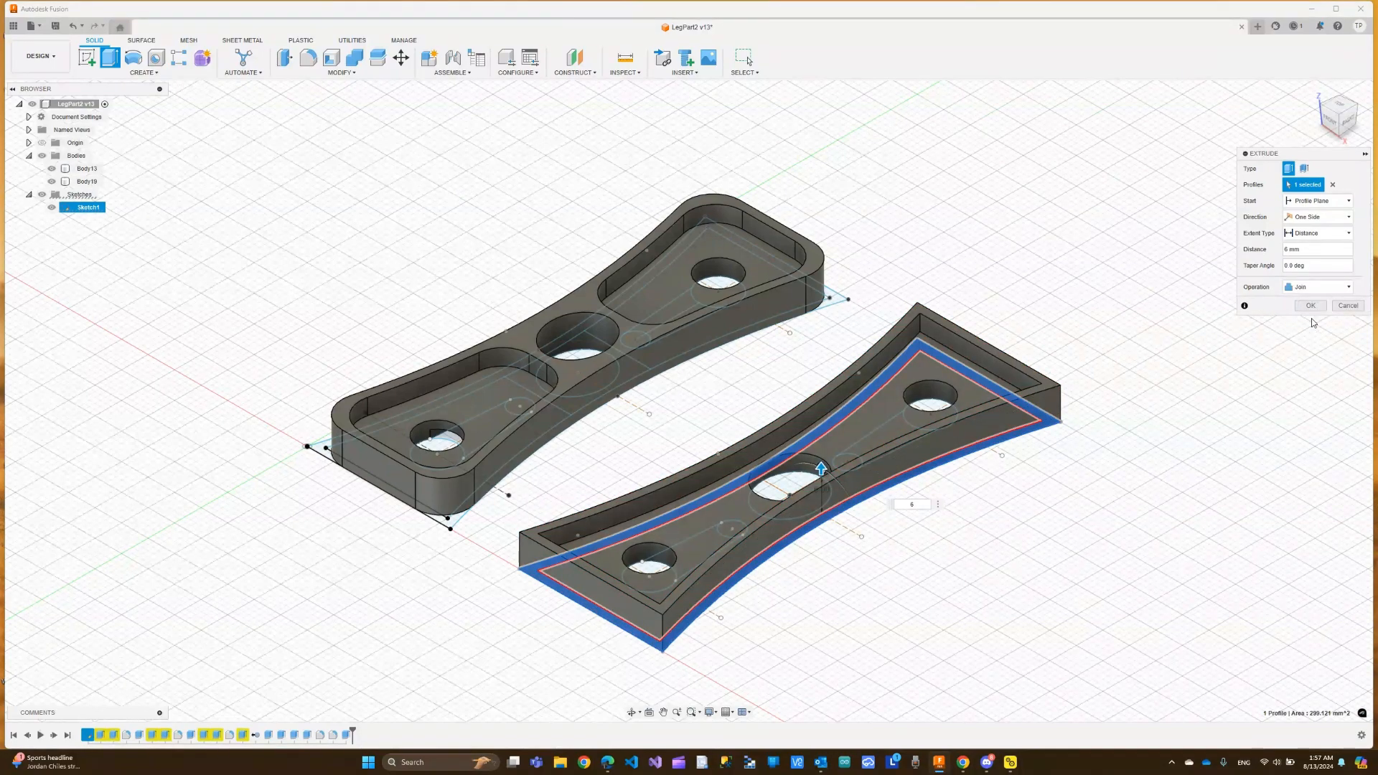
{"action": "key", "text": "Return"}
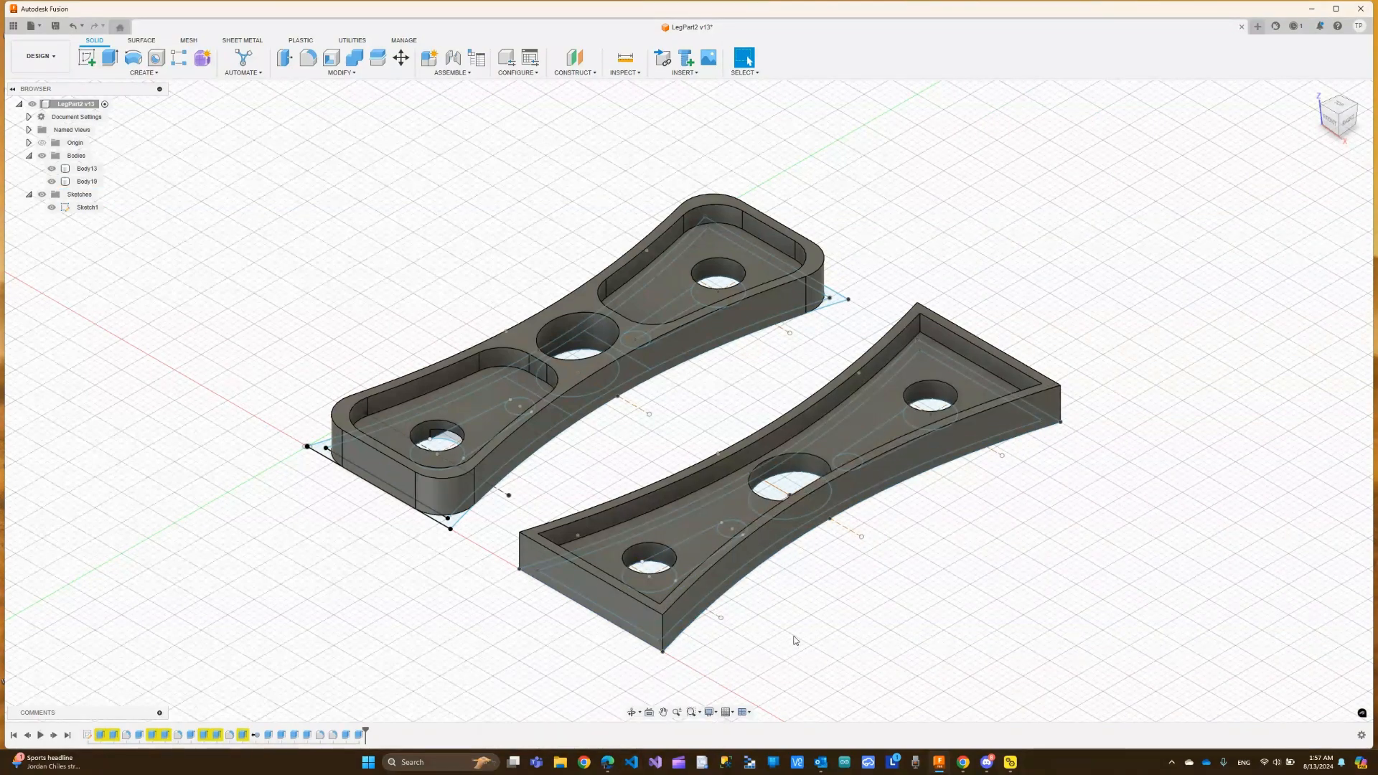
Cut the tapered parts and small end circles of both keyhole slots 1.5 mm deep into the new leg's underside
{"action": "left_click", "coordinate": [631, 712]}
{"action": "left_click_drag", "start_coordinate": [762, 657], "coordinate": [640, 540]}
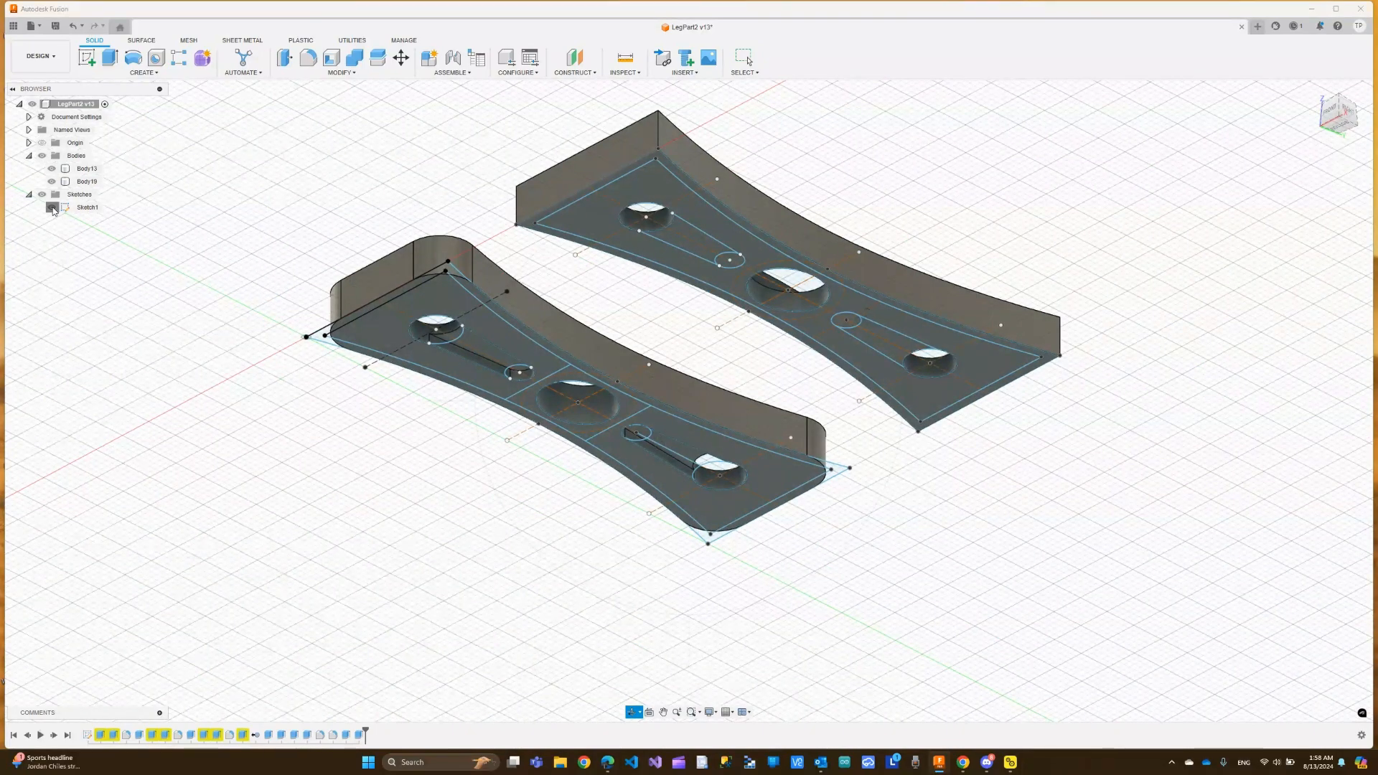
{"action": "left_click", "coordinate": [51, 207]}
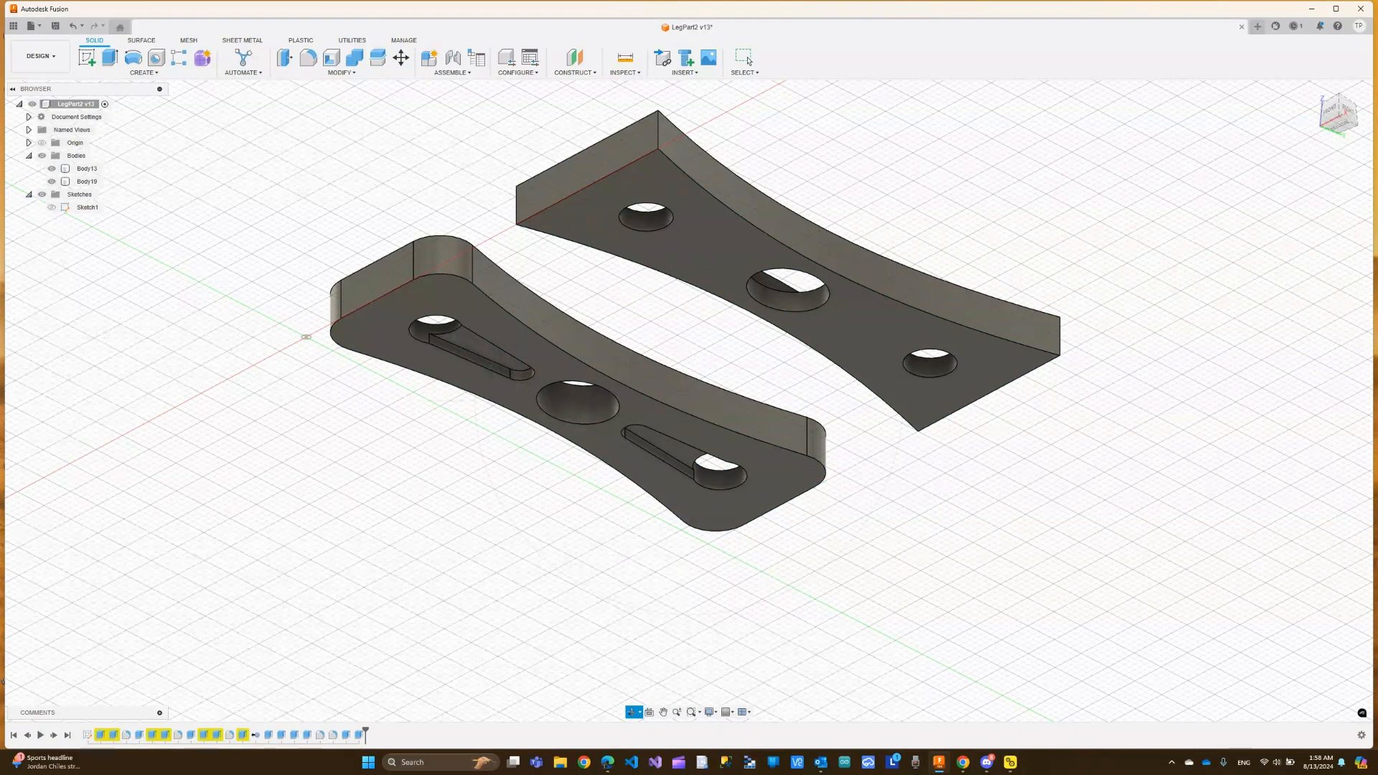
{"action": "left_click", "coordinate": [52, 208]}
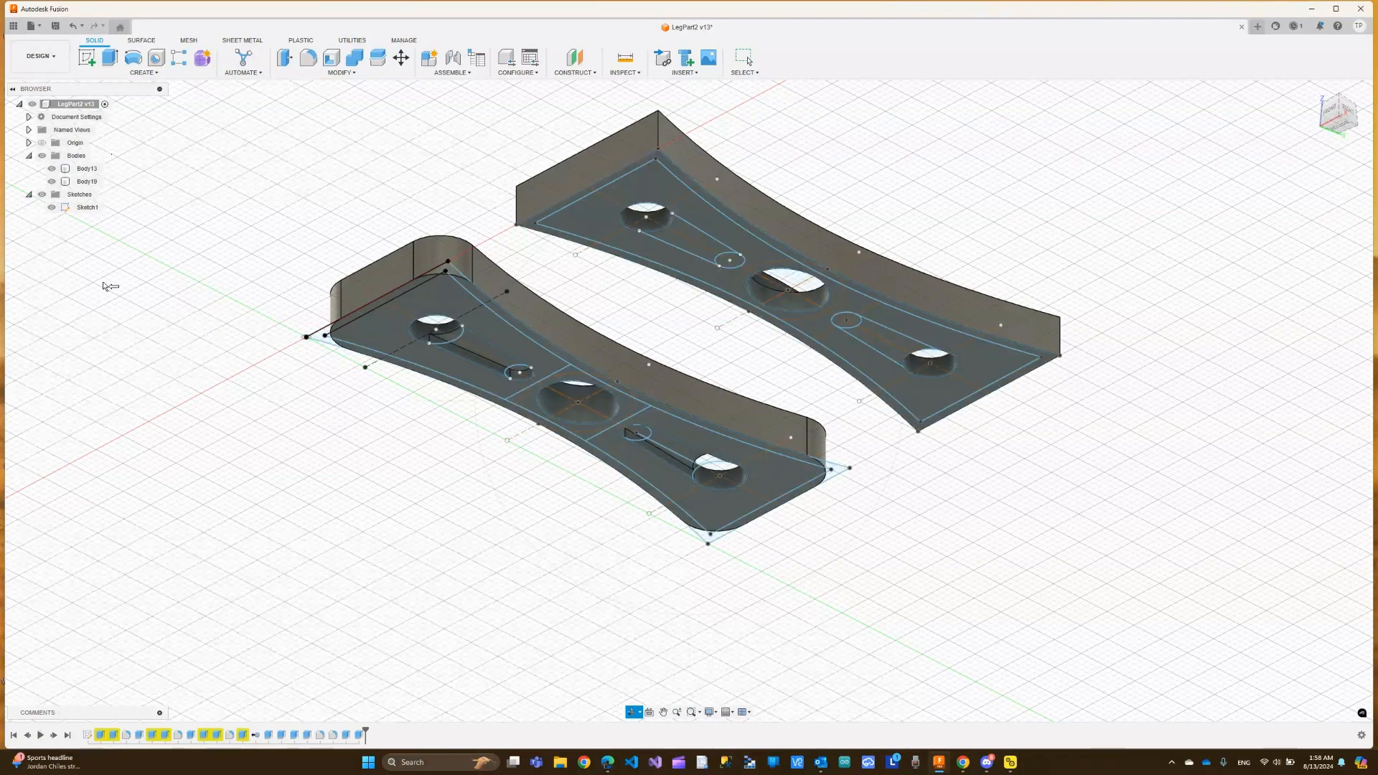
{"action": "left_click", "coordinate": [110, 58]}
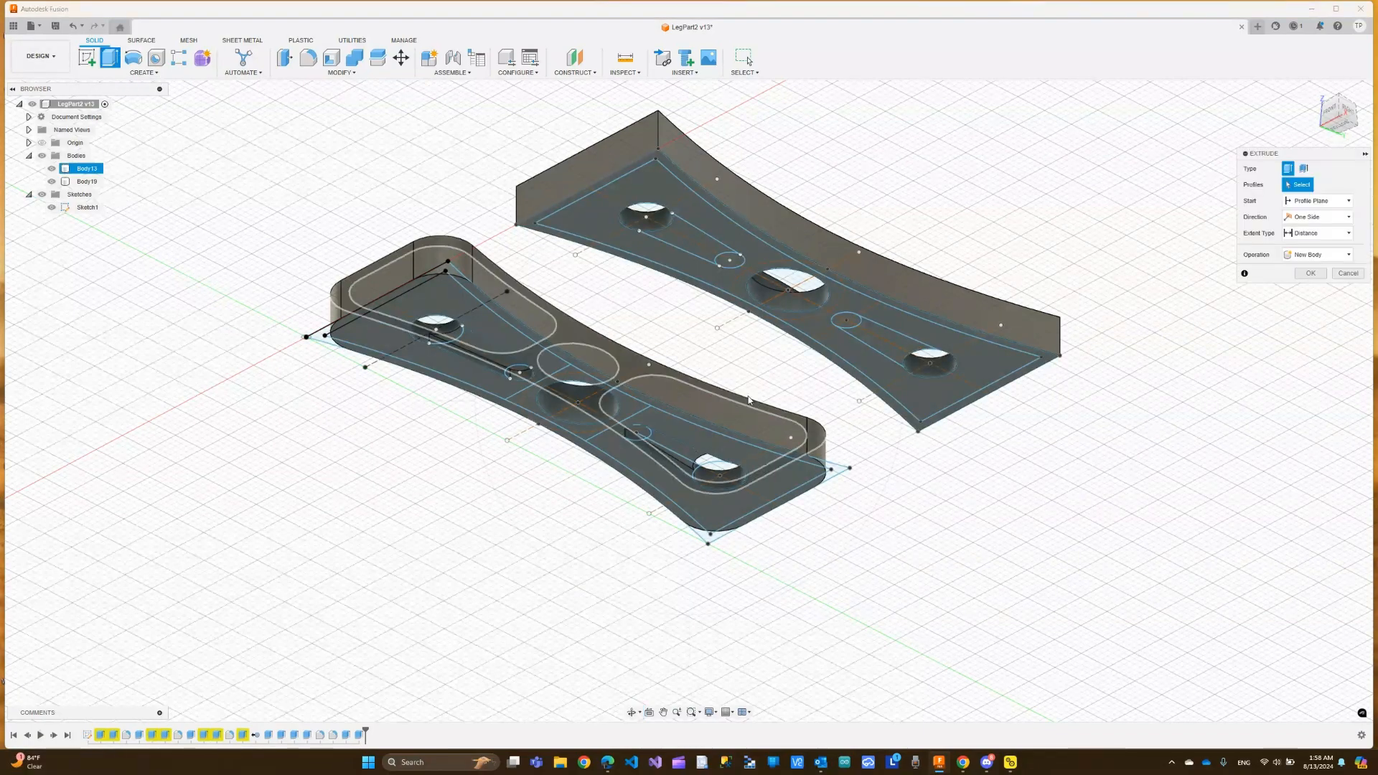
{"action": "left_click", "coordinate": [687, 243]}
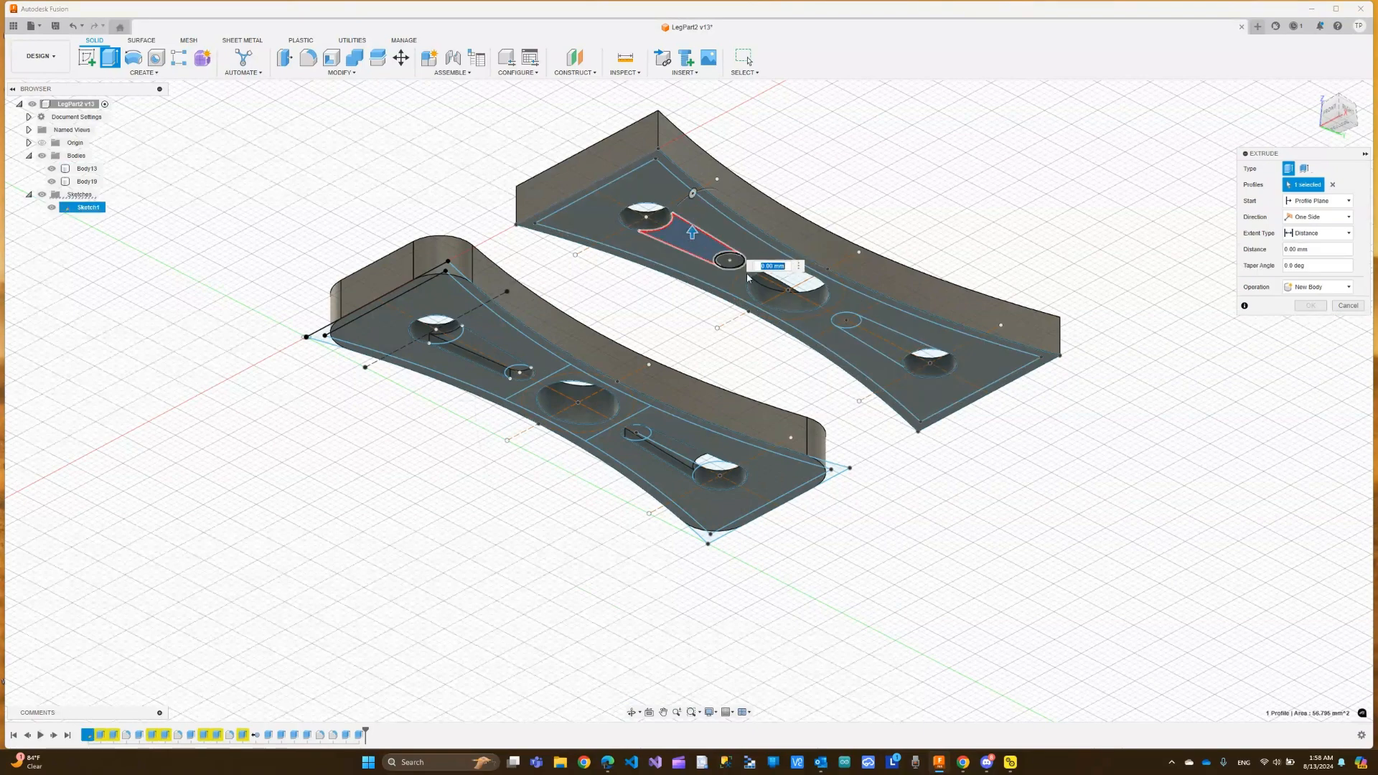
{"action": "left_click", "coordinate": [885, 348]}
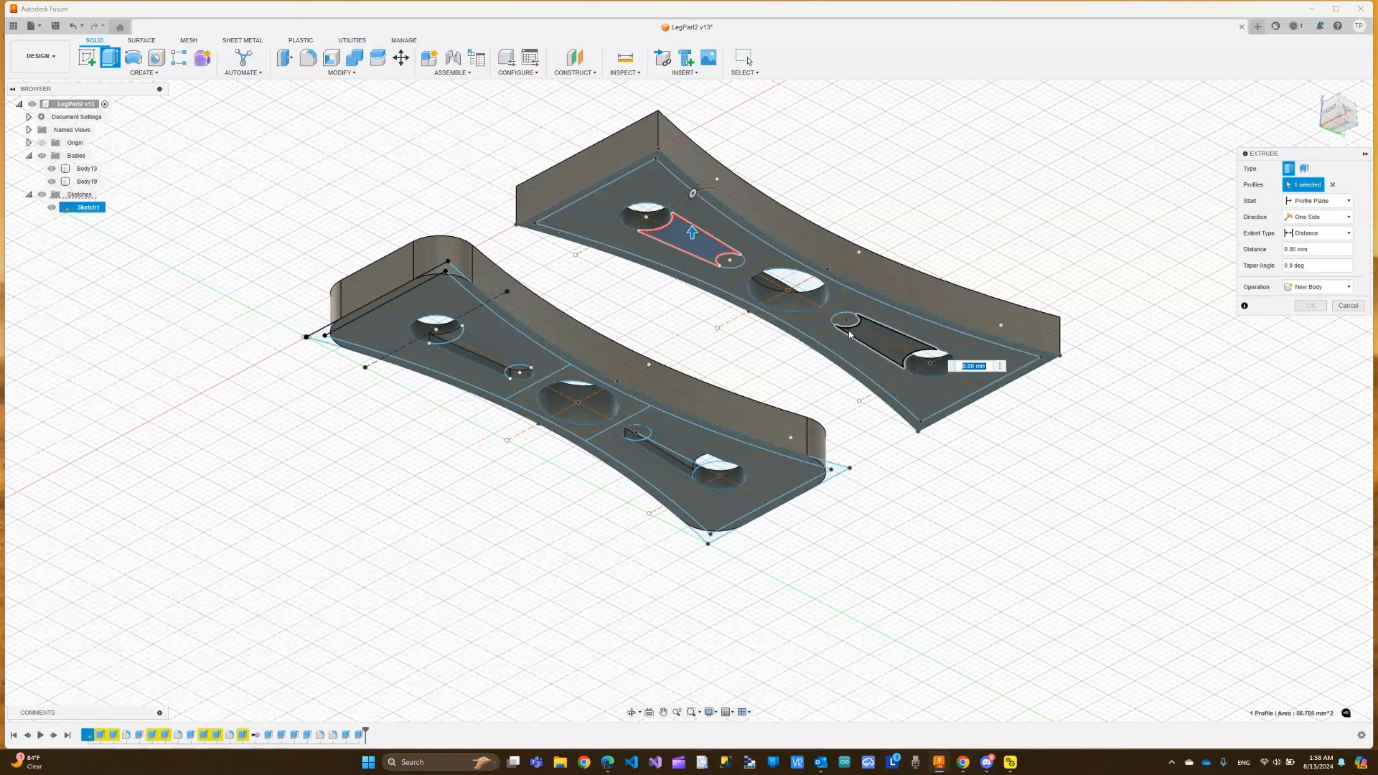
{"action": "left_click", "coordinate": [843, 323]}
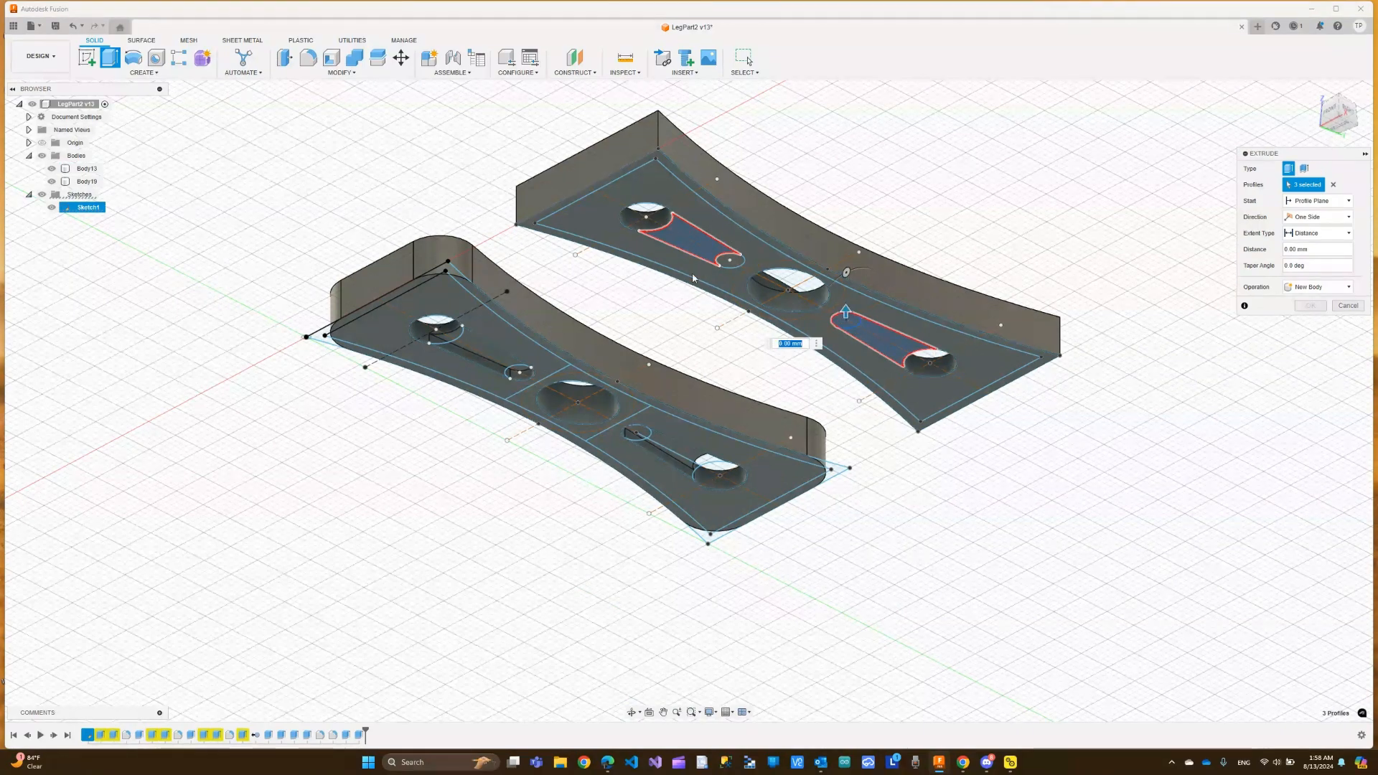
{"action": "left_click", "coordinate": [734, 271]}
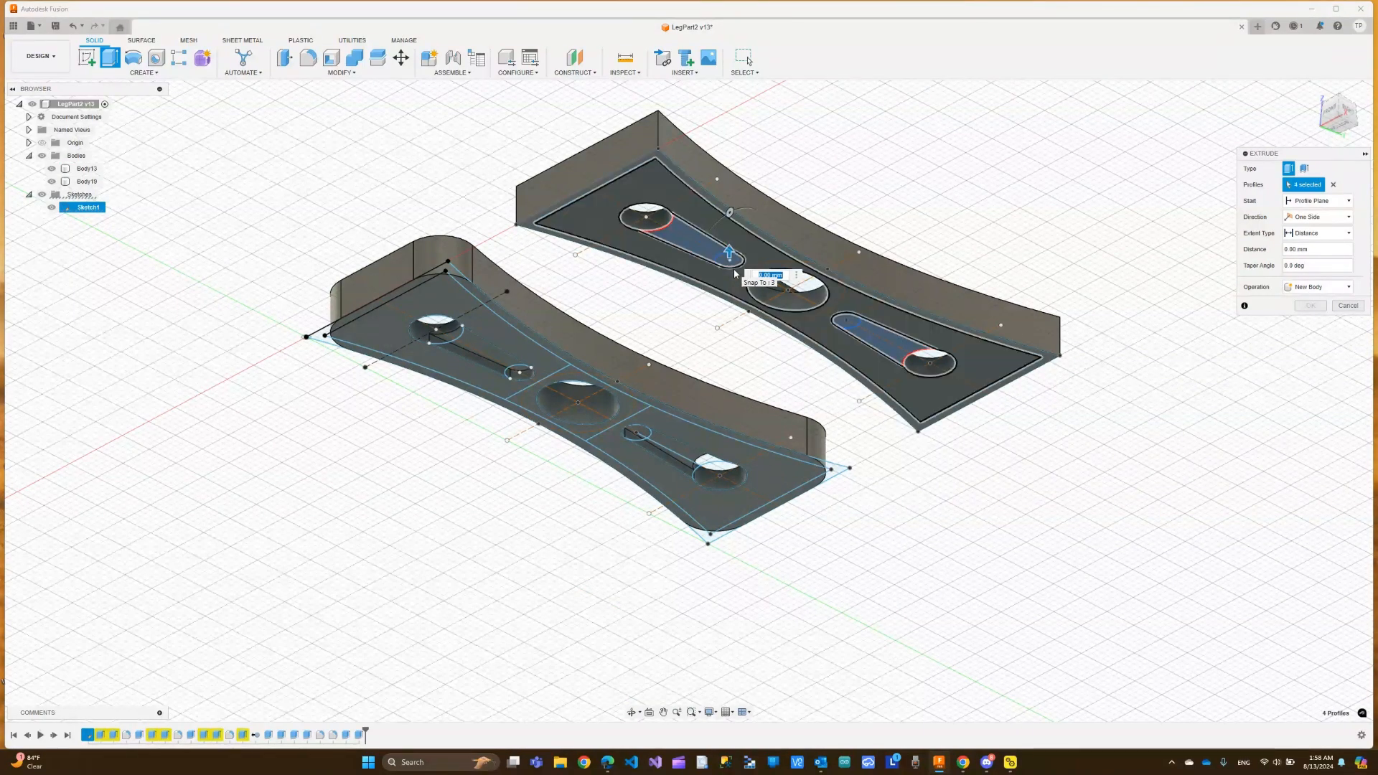
{"action": "type", "text": "1.5"}
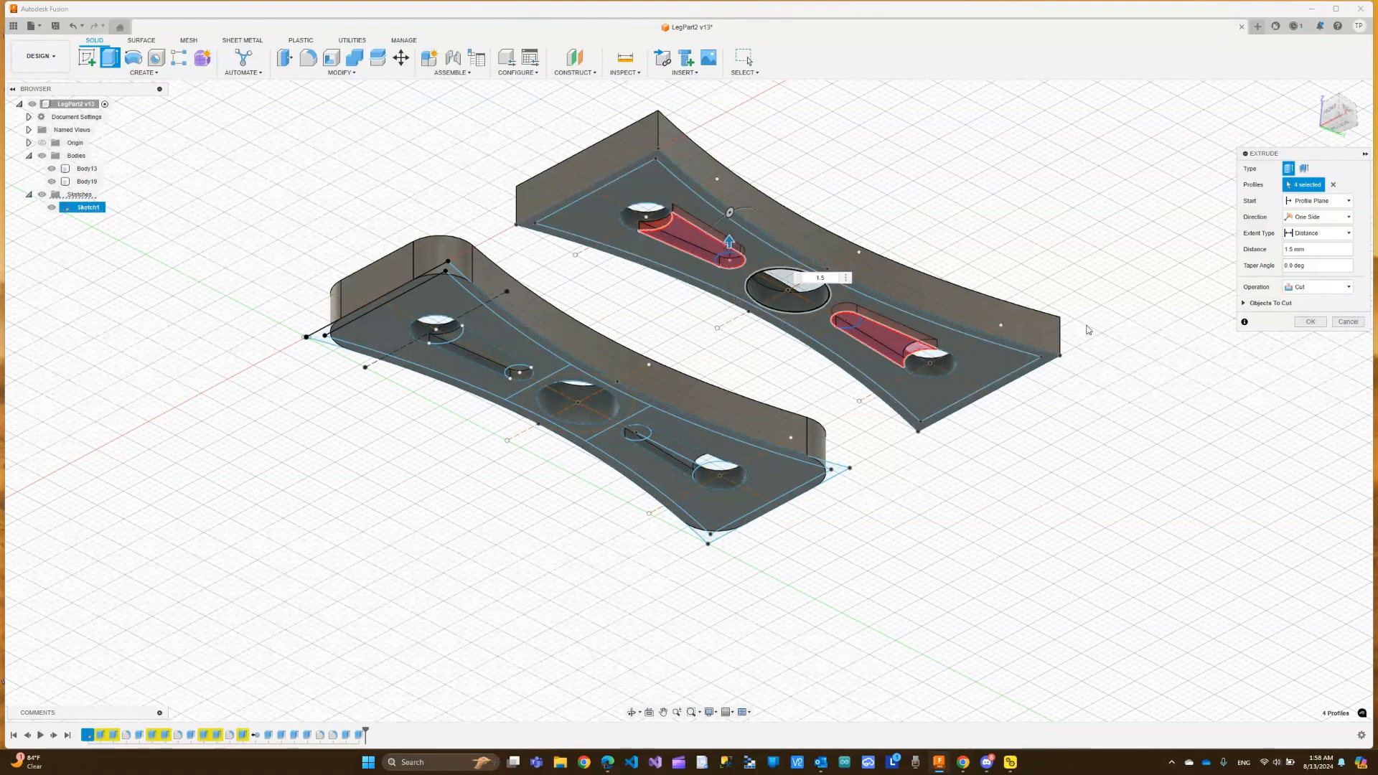
{"action": "left_click", "coordinate": [1310, 322]}
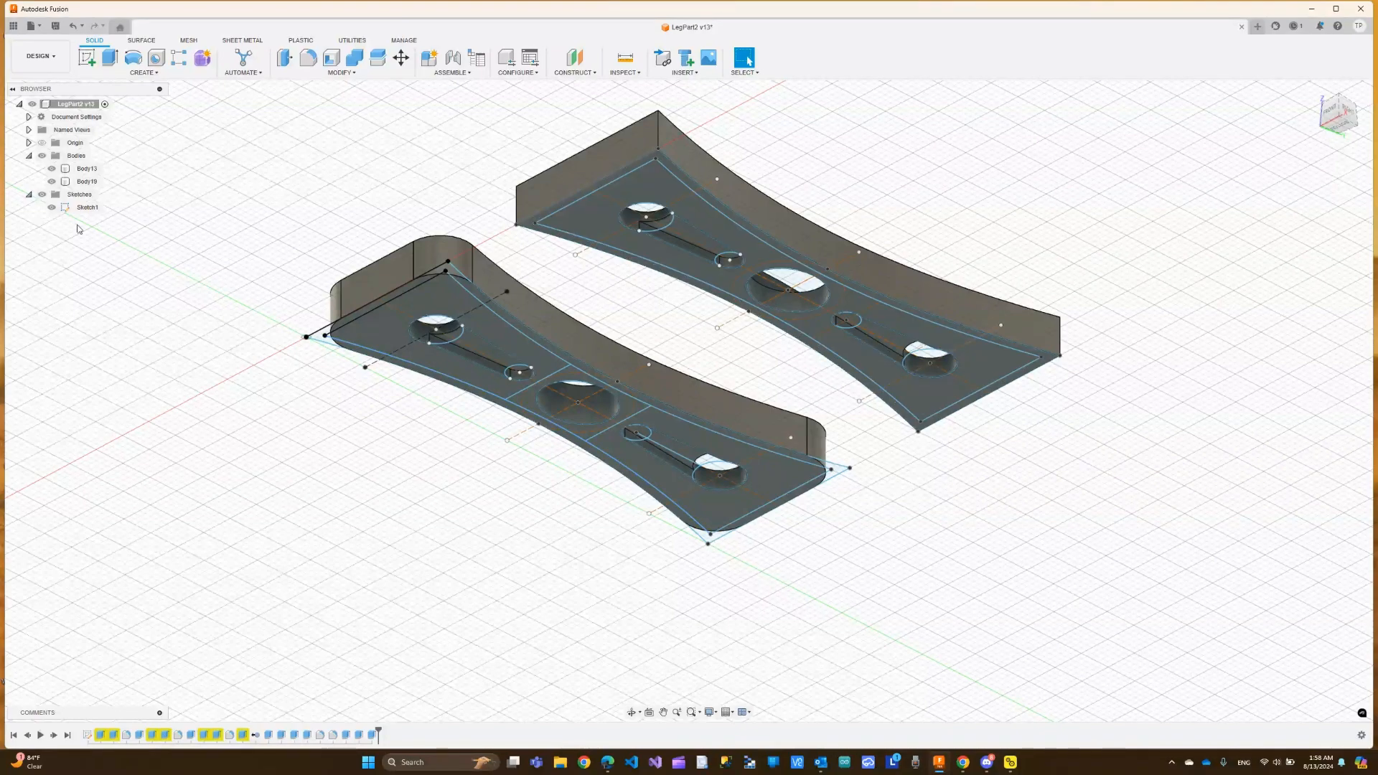
Hide the base sketch, examine the cut slots, and return to the home view of both leg bodies
{"action": "left_click", "coordinate": [52, 206]}
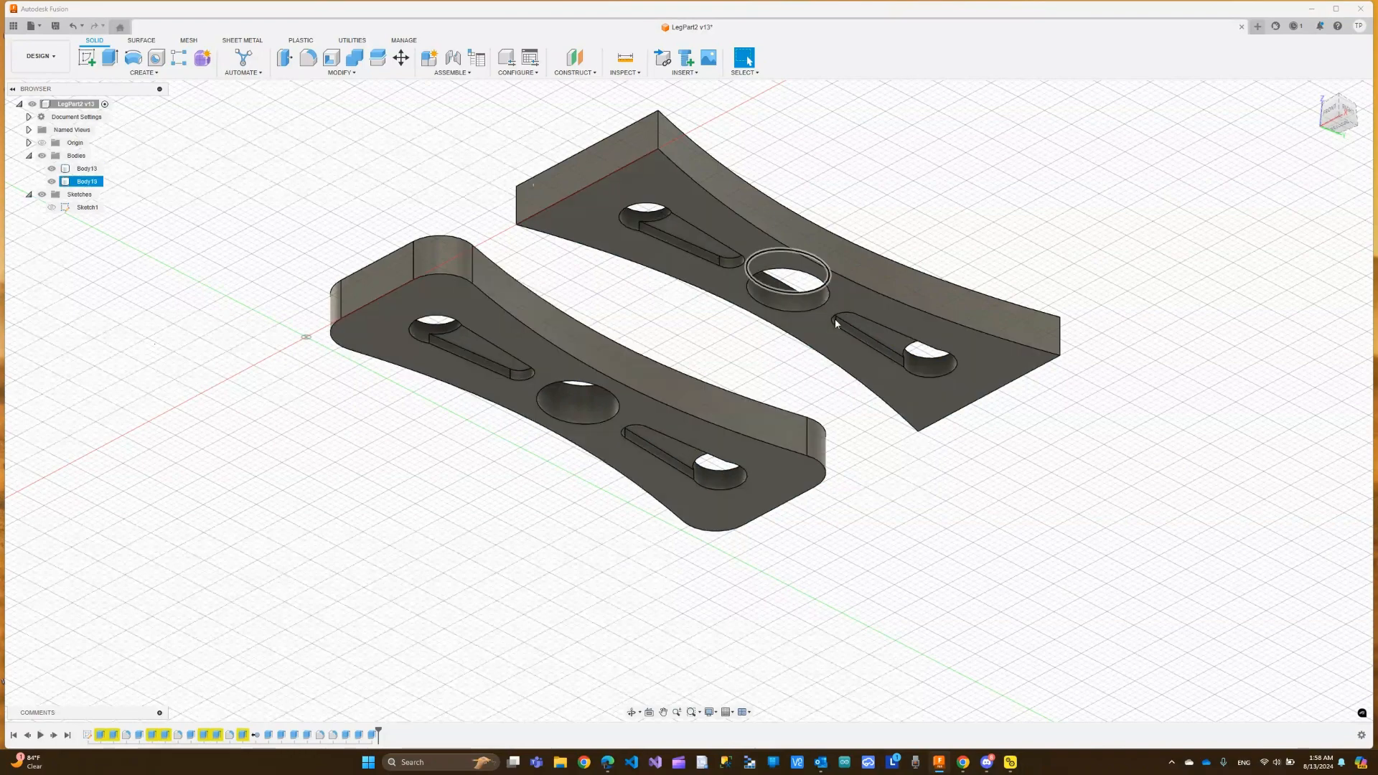
{"action": "left_click", "coordinate": [1313, 92]}
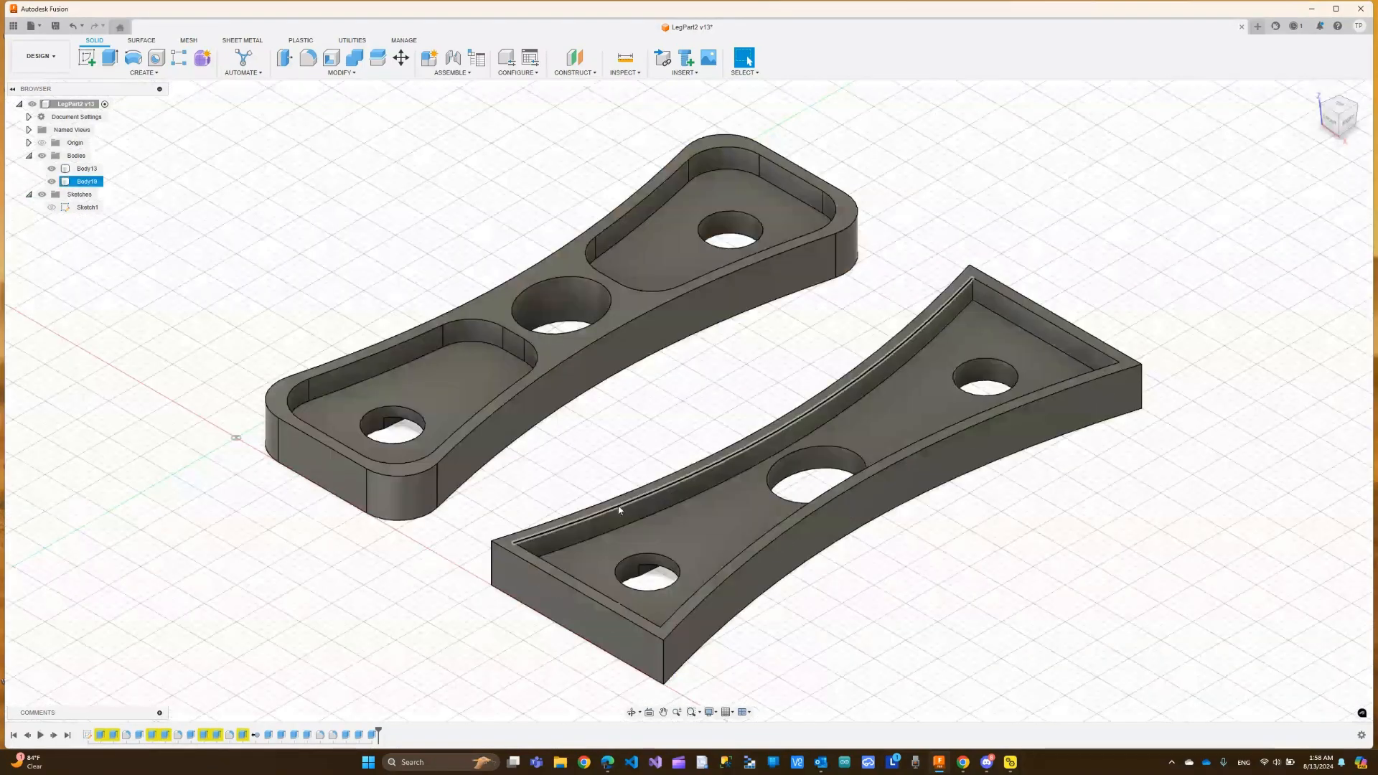
{"action": "key", "text": "e"}
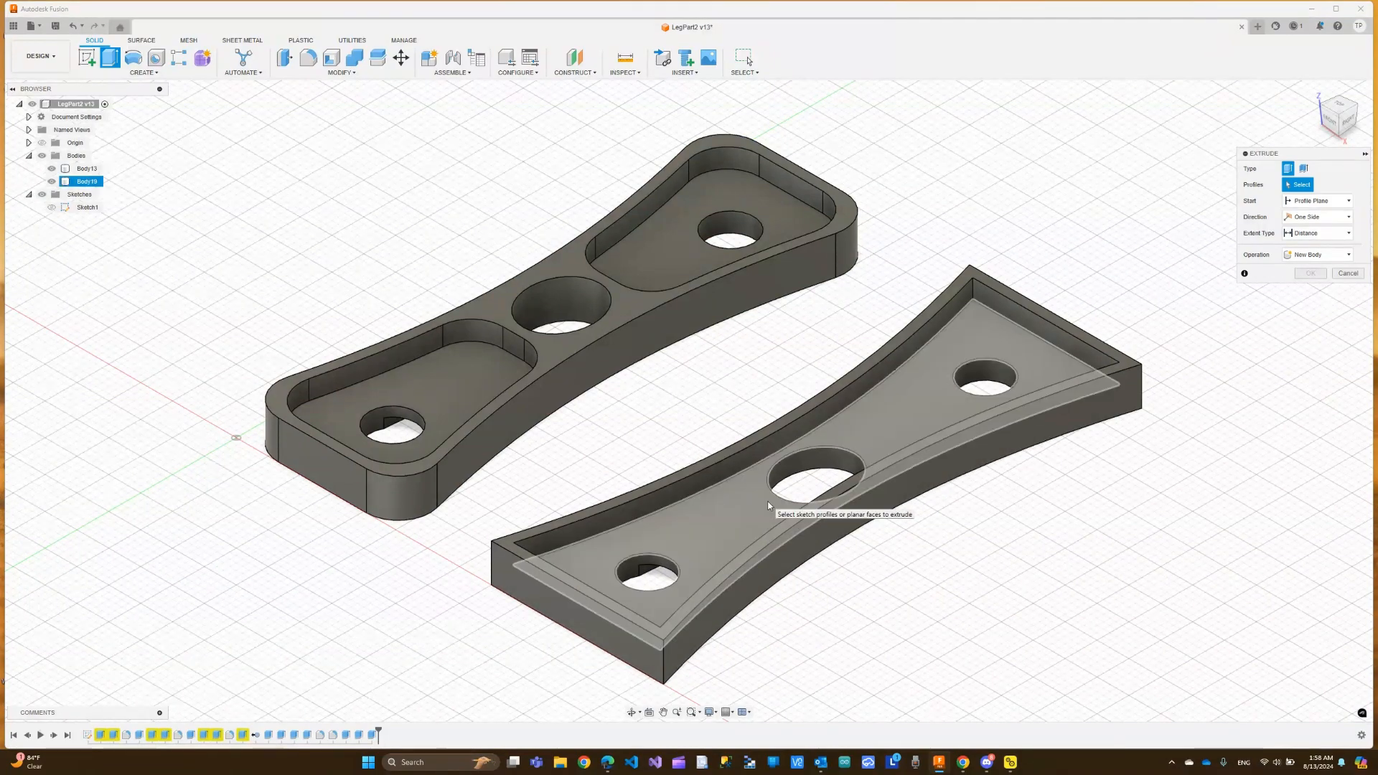
{"action": "key", "text": "Escape"}
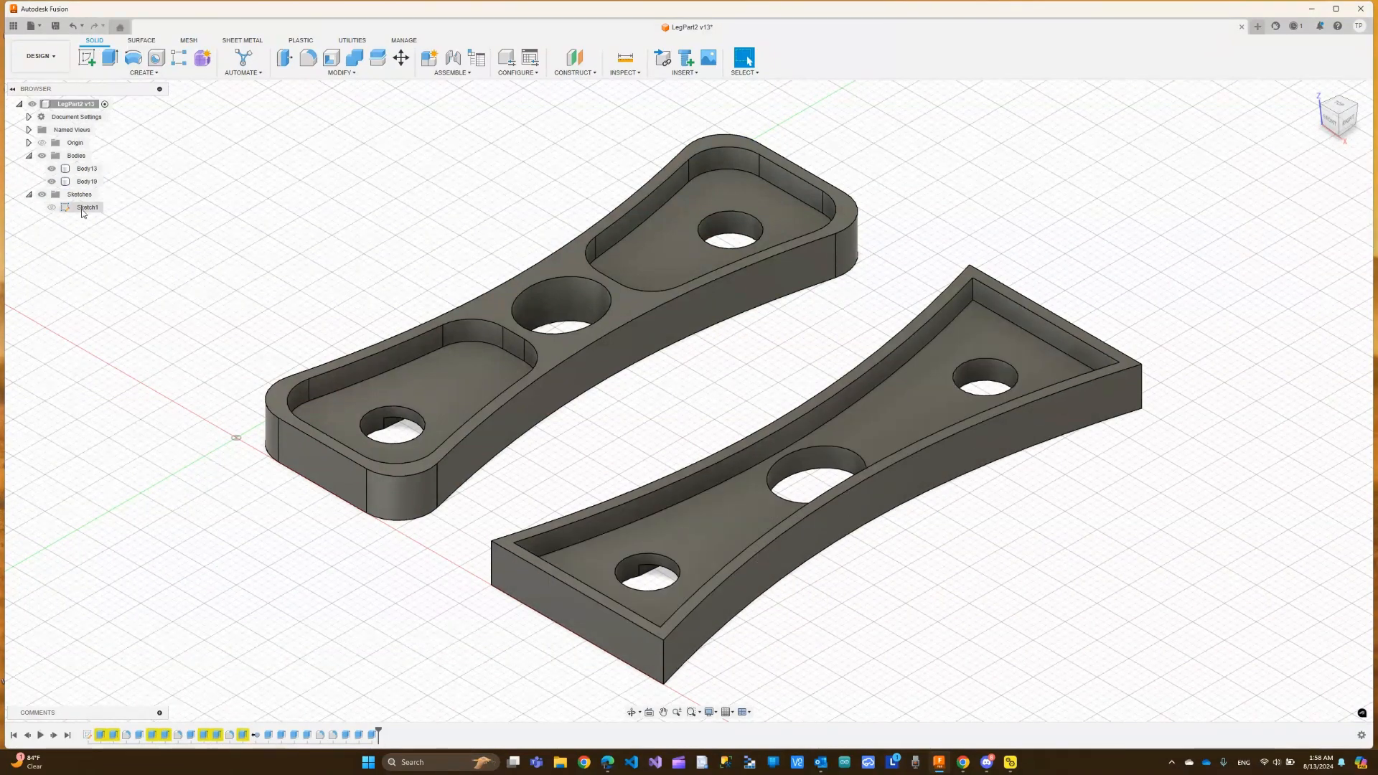
Edit the base sketch and draw two horizontal lines from the top of the new leg's 15 mm circle to the inner offset curves on both sides
{"action": "double_click", "coordinate": [84, 208]}
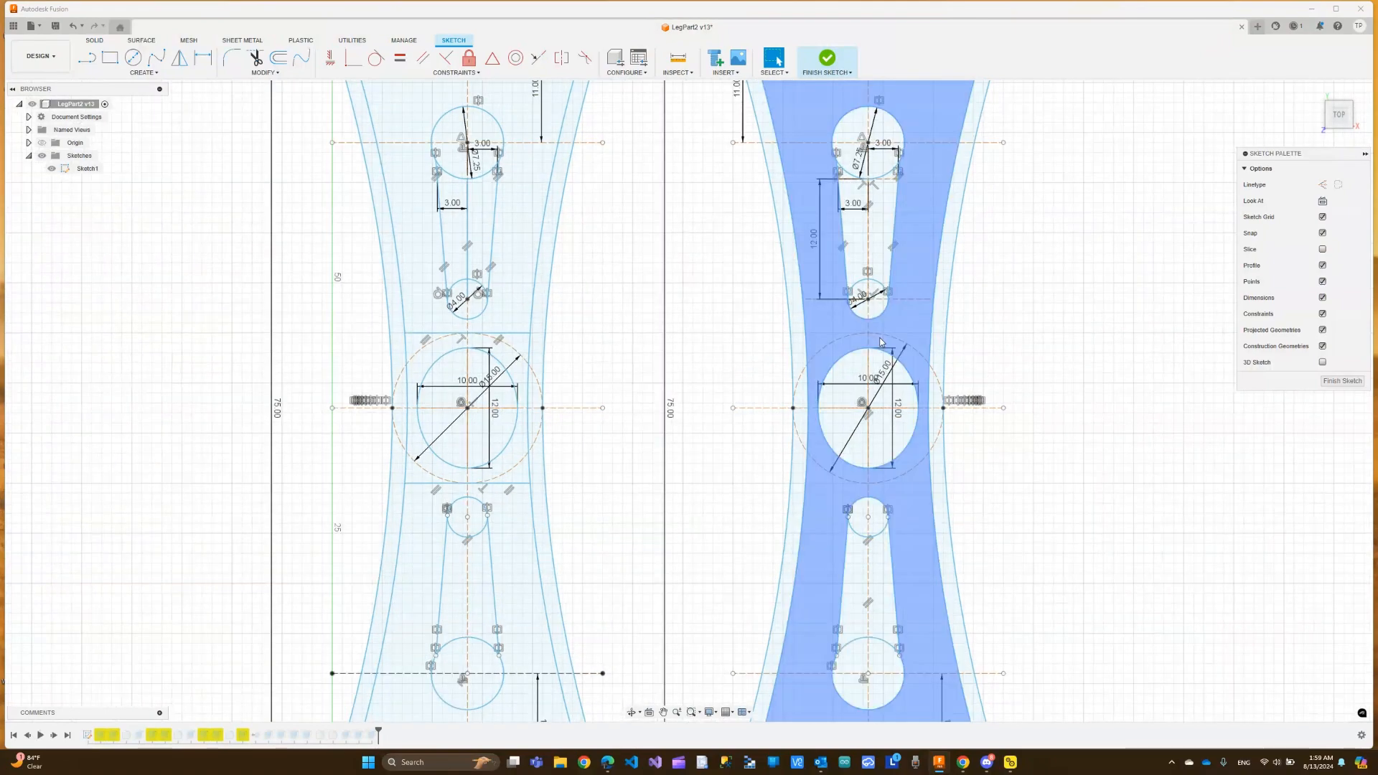
{"action": "scroll", "coordinate": [881, 341], "scroll_direction": "up", "scroll_amount": 4}
{"action": "scroll", "coordinate": [879, 340], "scroll_direction": "up", "scroll_amount": 5}
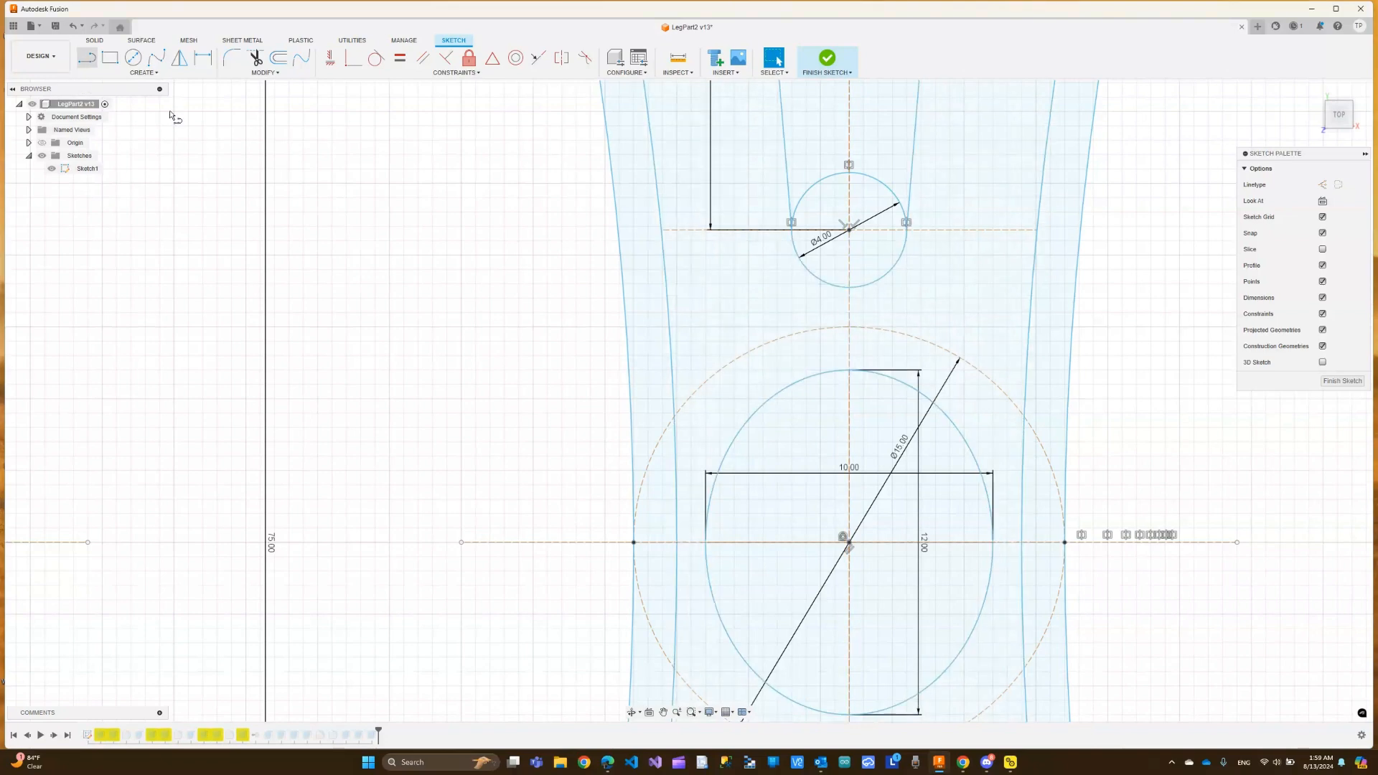
{"action": "key", "text": "l"}
{"action": "left_click", "coordinate": [849, 328]}
{"action": "left_click_drag", "start_coordinate": [783, 330], "coordinate": [671, 330]}
{"action": "left_click", "coordinate": [669, 328]}
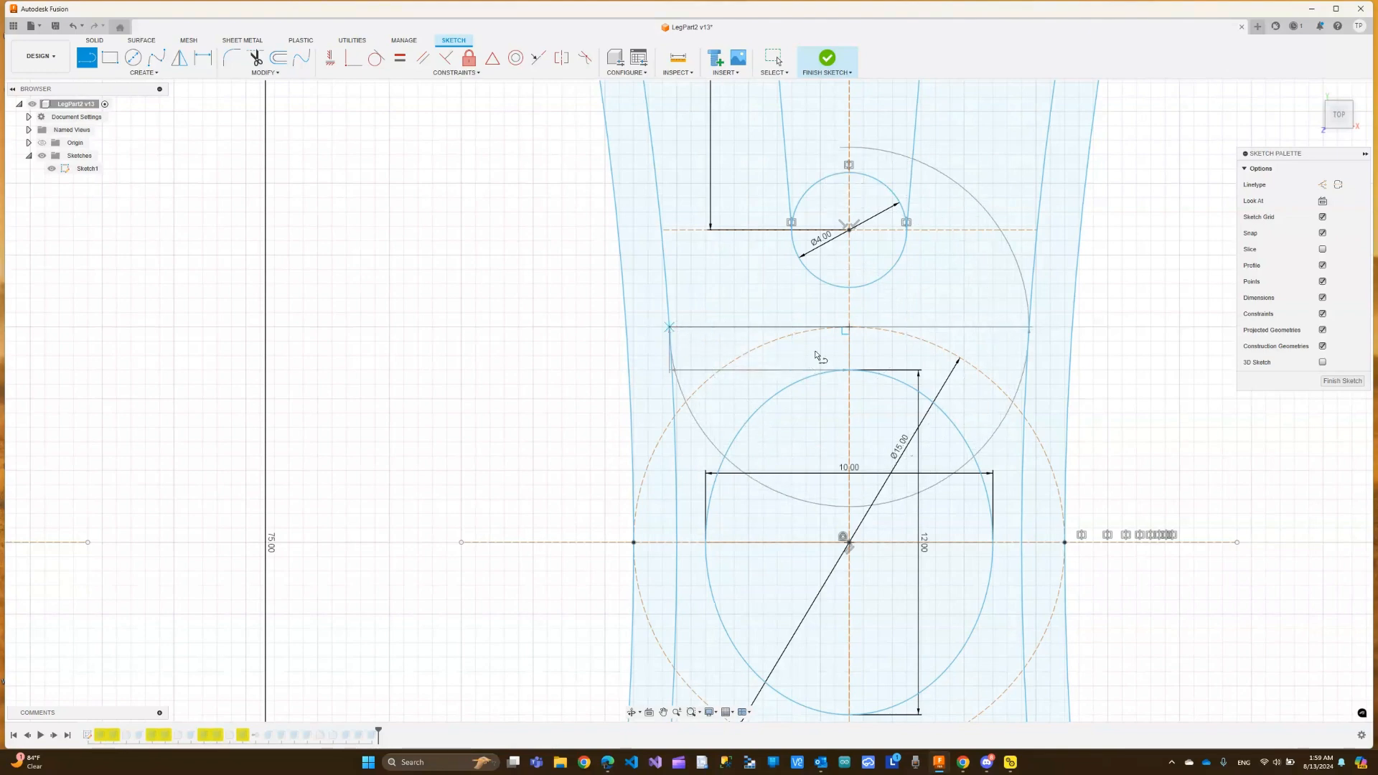
{"action": "left_click", "coordinate": [849, 328]}
{"action": "left_click", "coordinate": [849, 328]}
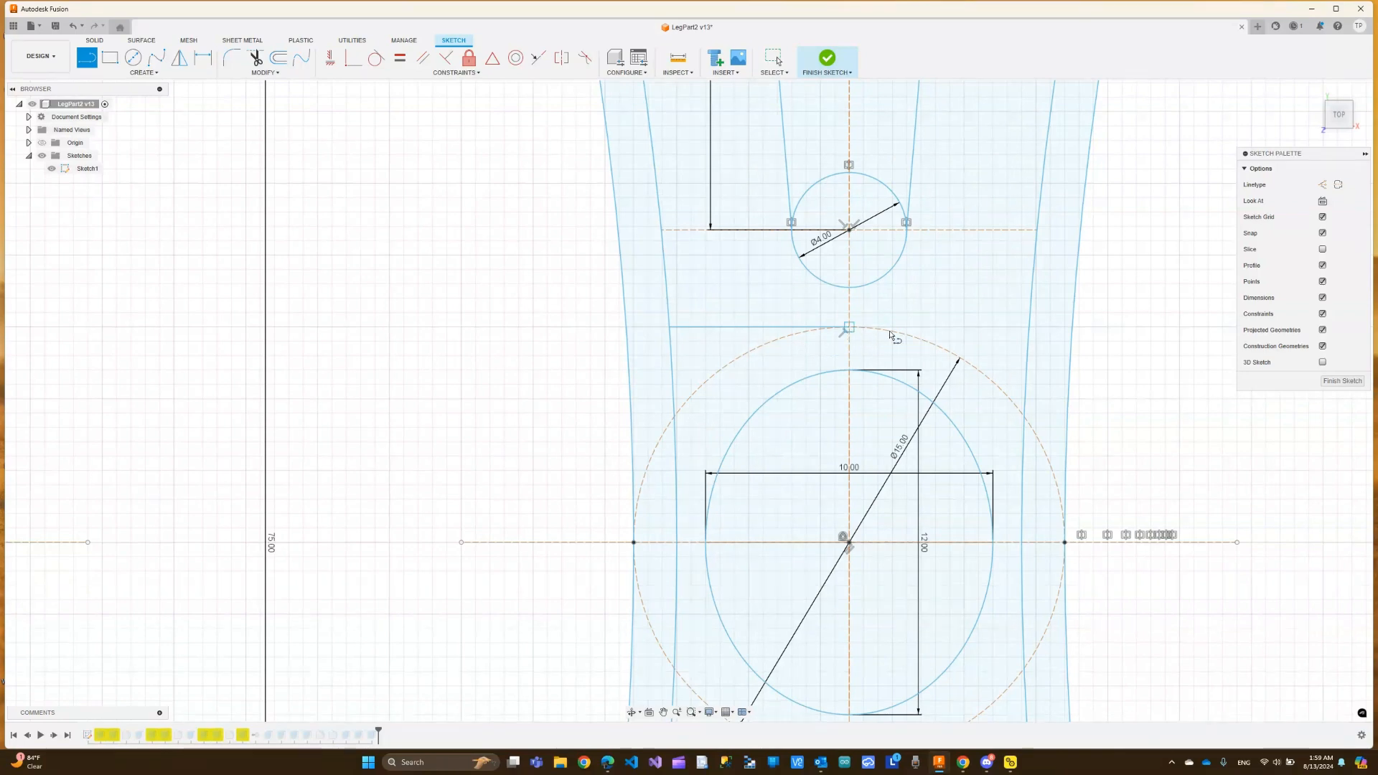
{"action": "left_click", "coordinate": [1029, 329]}
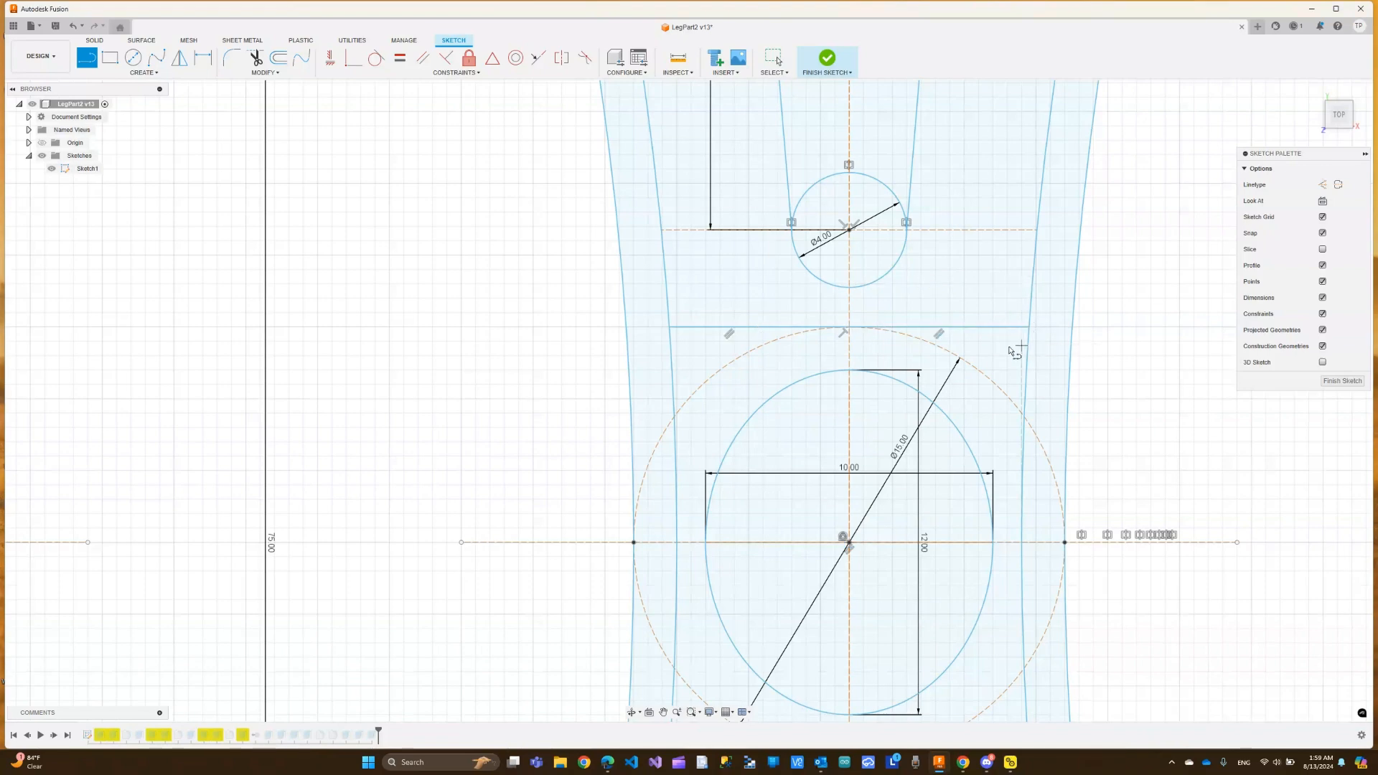
Draw two horizontal lines from the bottom of the new leg's 15 mm circle to the inner offset curves, finish the sketch and return to the home view
{"action": "scroll", "coordinate": [854, 329], "scroll_direction": "down", "scroll_amount": 1}
{"action": "scroll", "coordinate": [854, 329], "scroll_direction": "down", "scroll_amount": 4}
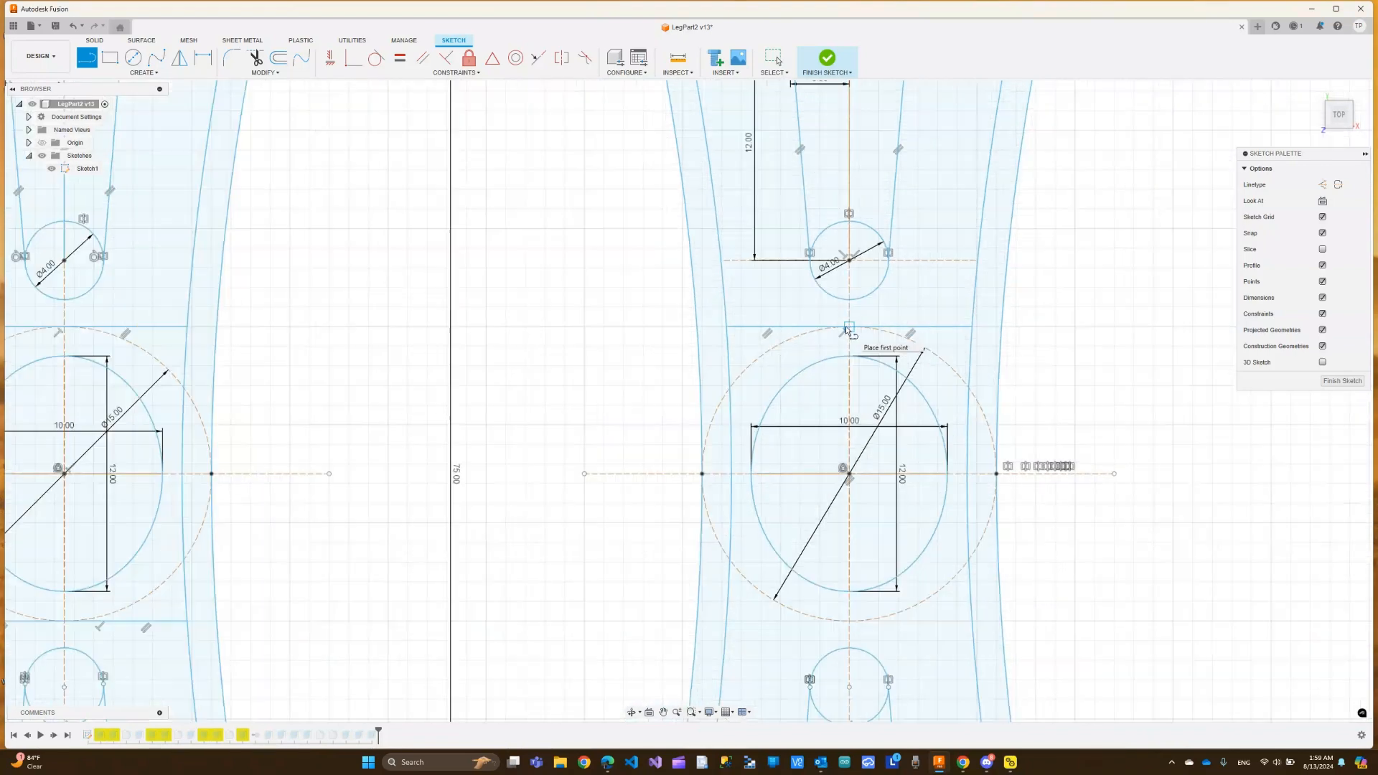
{"action": "scroll", "coordinate": [852, 563], "scroll_direction": "up", "scroll_amount": 3}
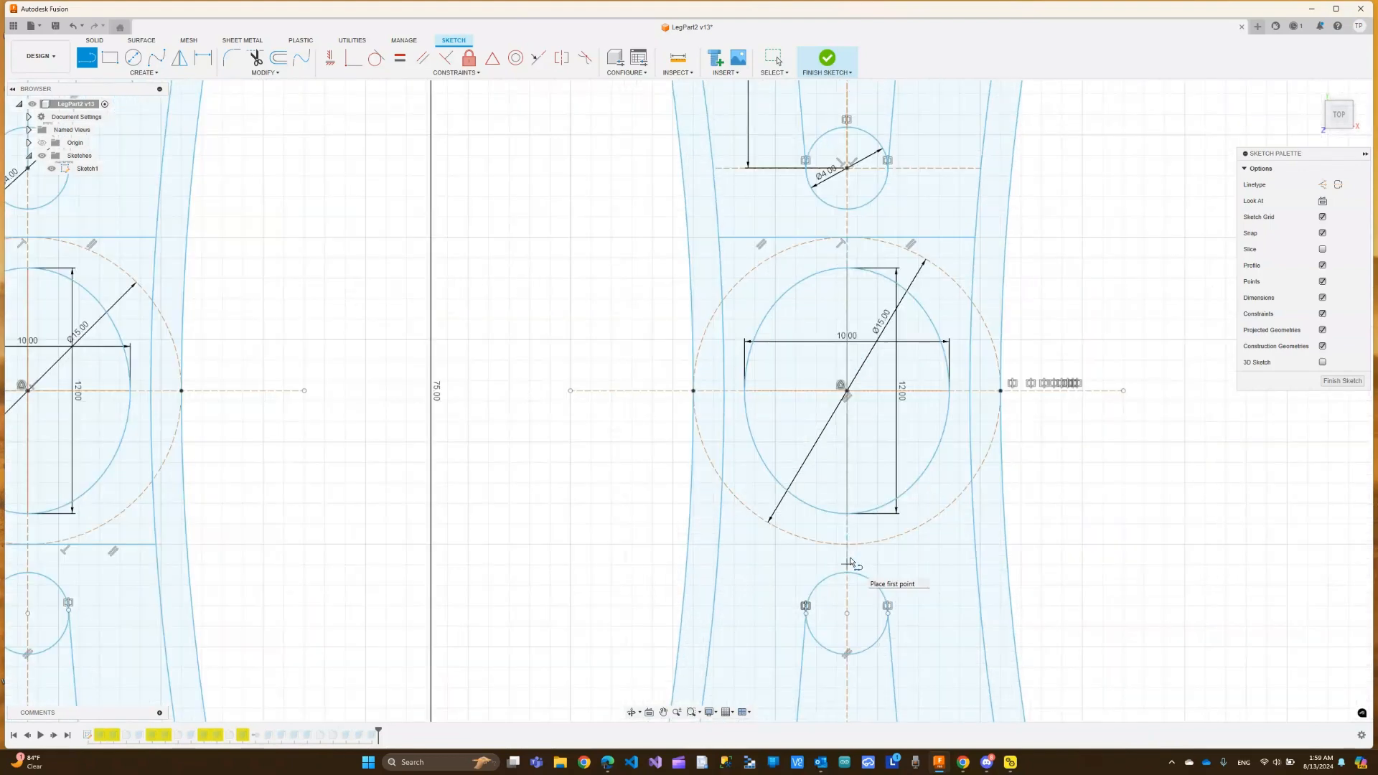
{"action": "left_click", "coordinate": [846, 541]}
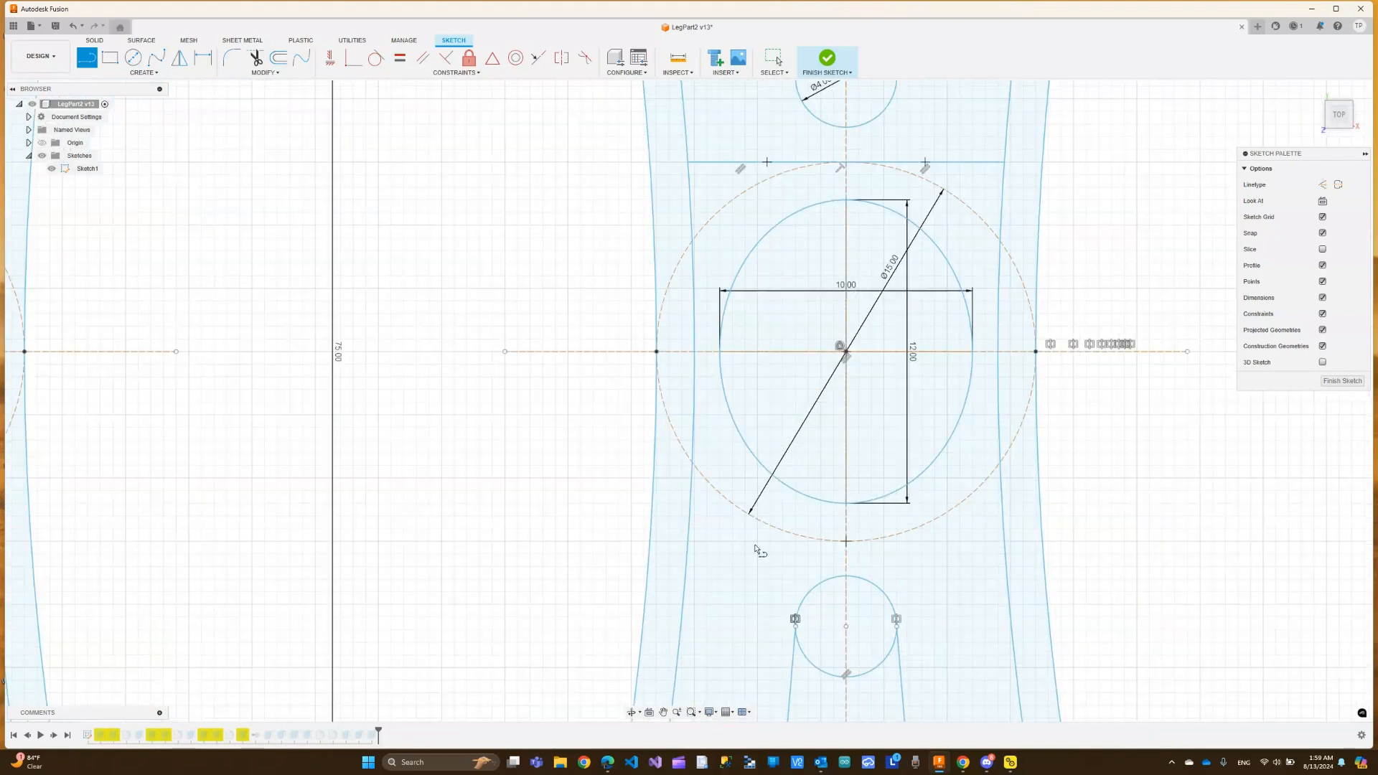
{"action": "left_click", "coordinate": [688, 543]}
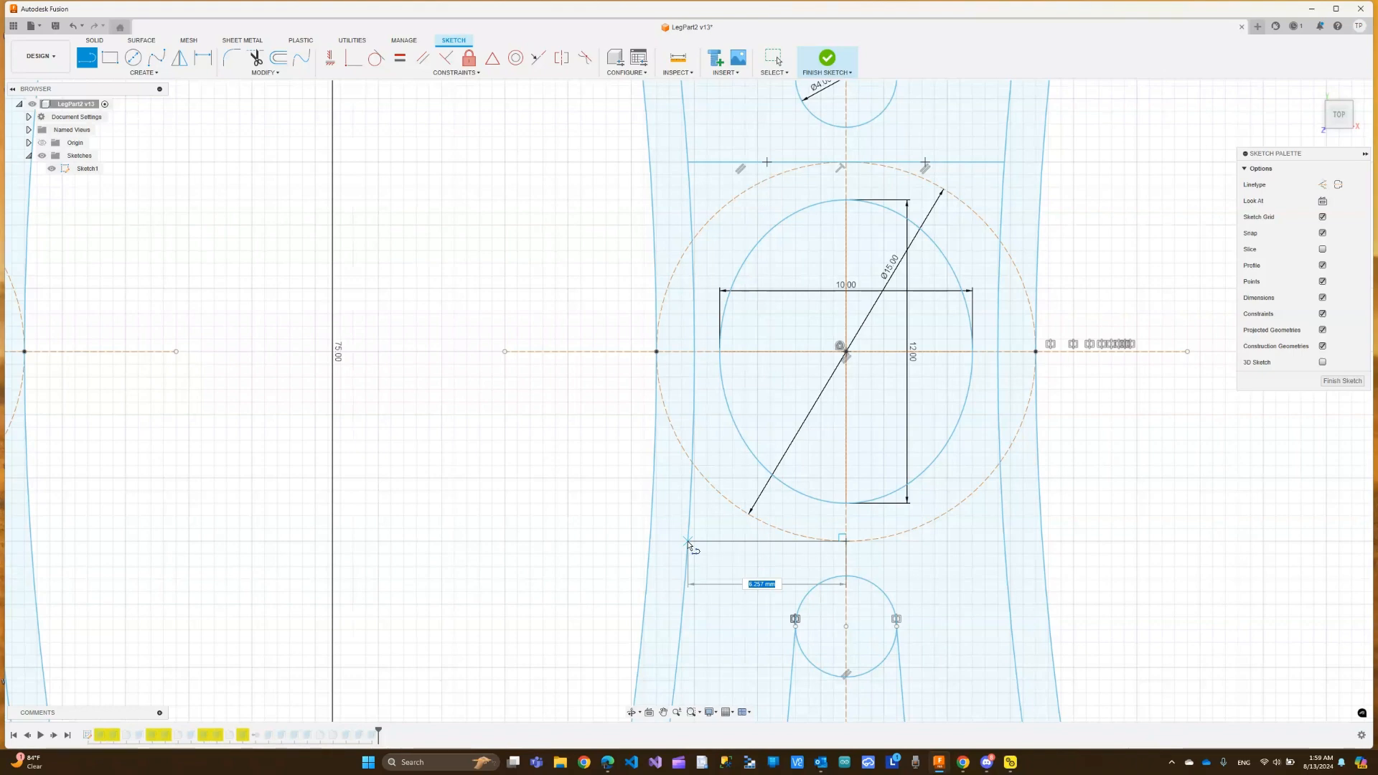
{"action": "left_click", "coordinate": [846, 543]}
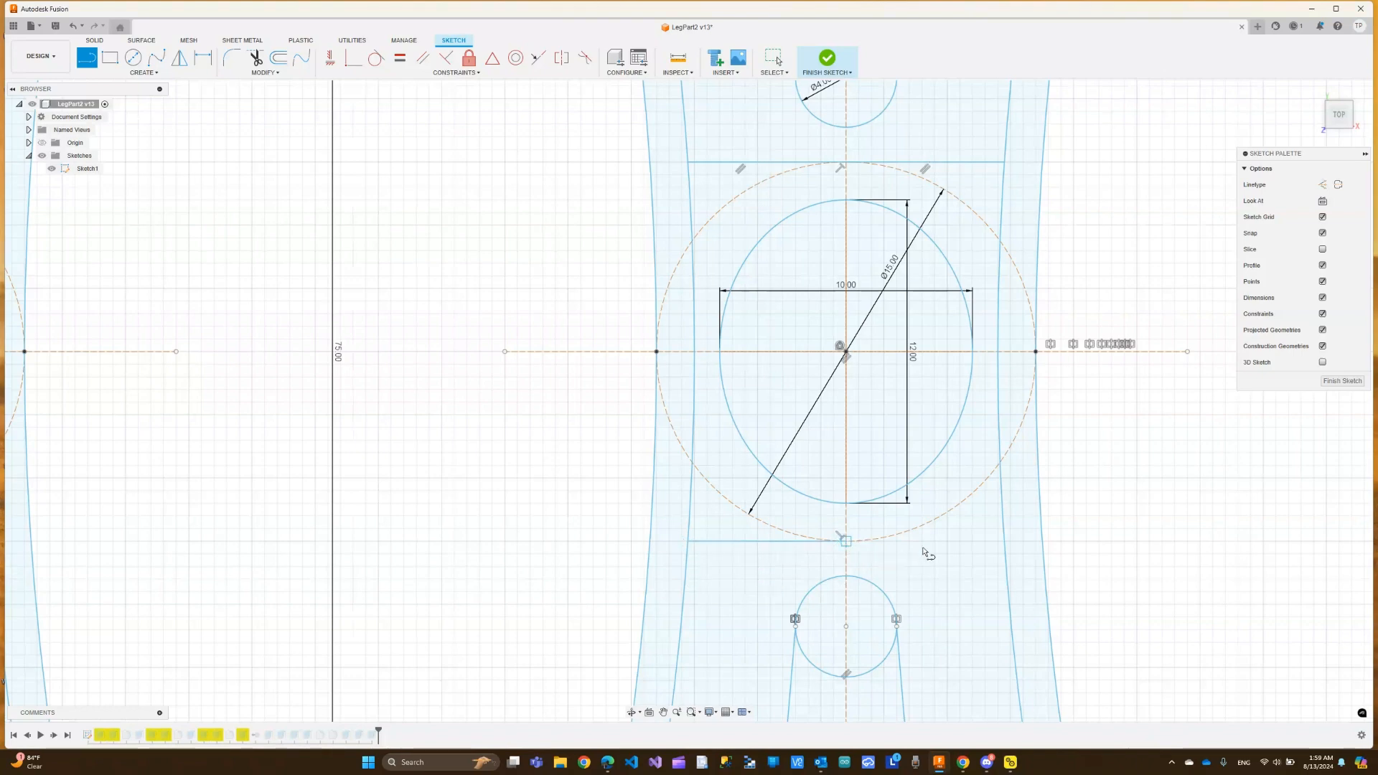
{"action": "left_click", "coordinate": [1004, 543]}
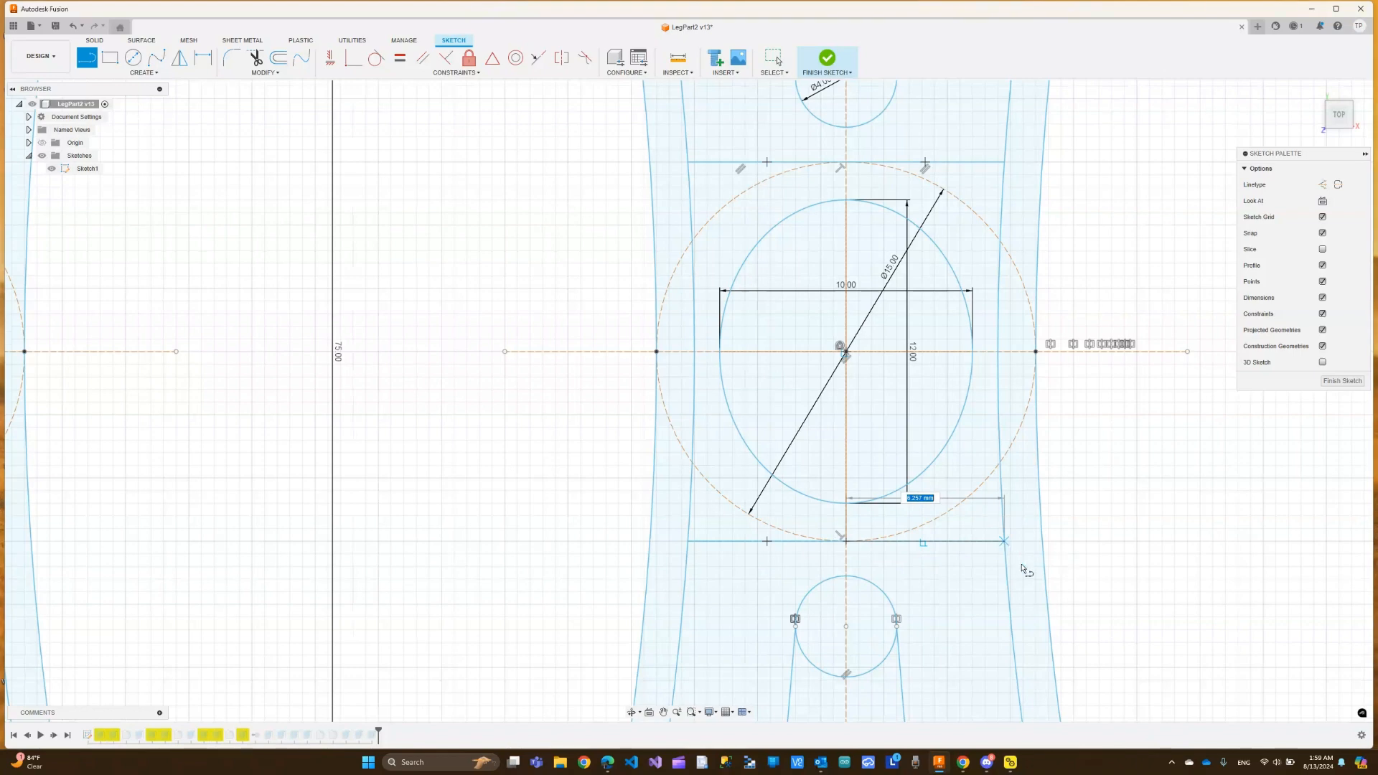
{"action": "left_click", "coordinate": [1339, 382]}
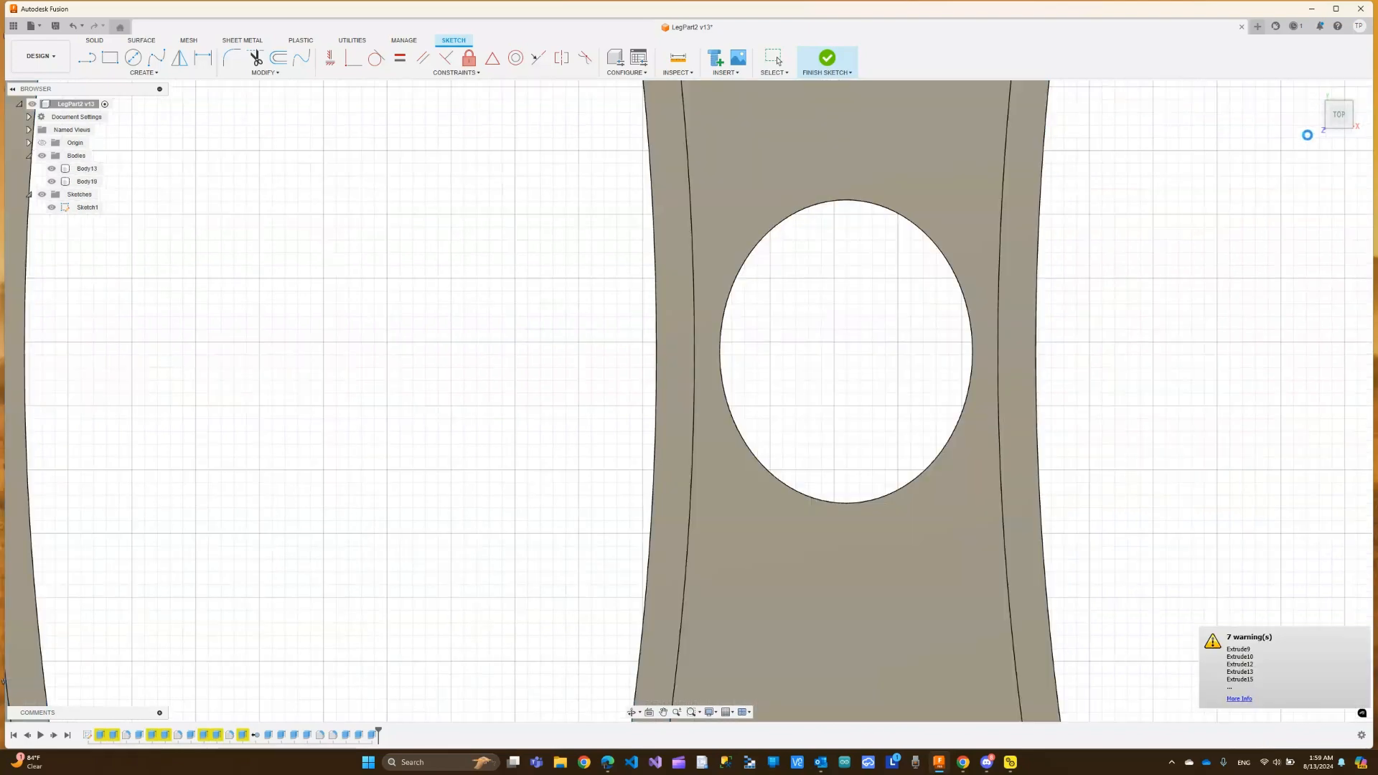
{"action": "left_click", "coordinate": [1314, 92]}
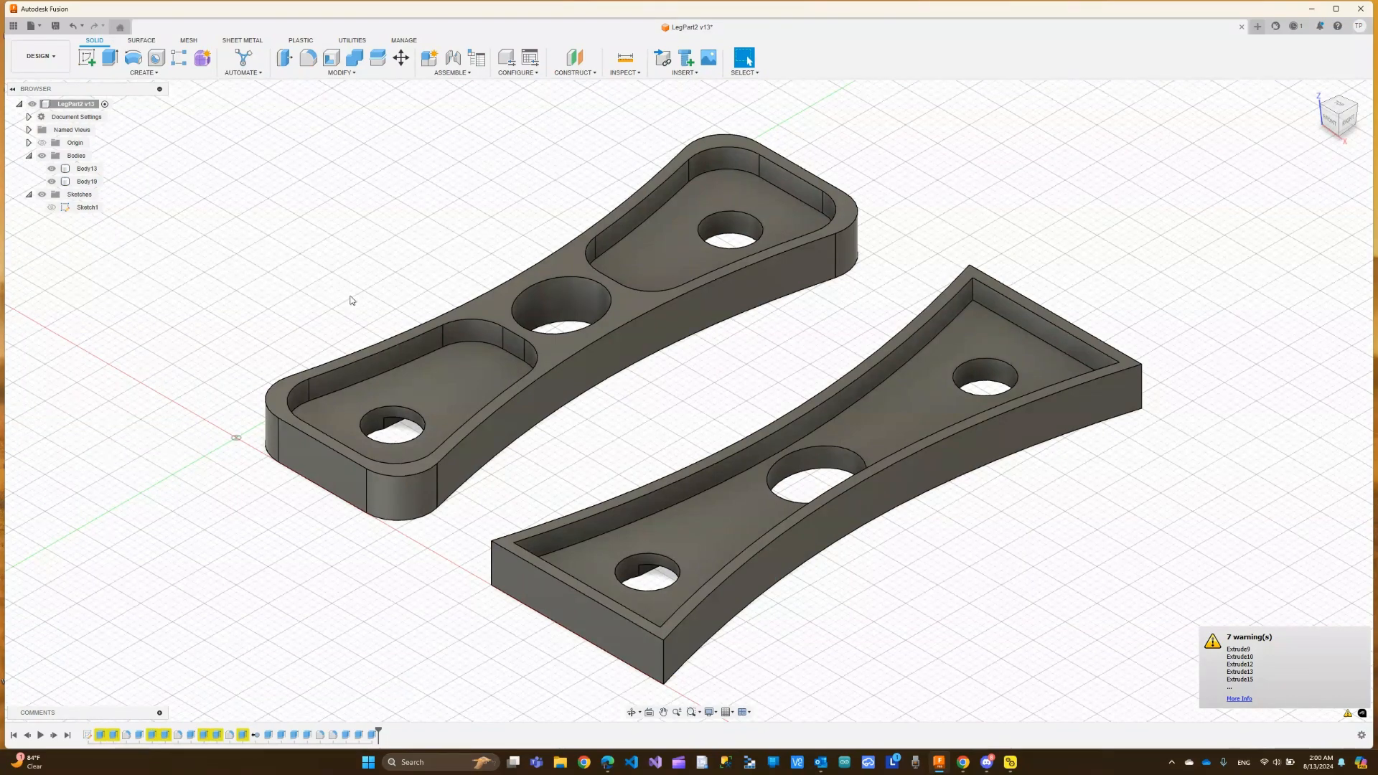
Hide both leg bodies, show the base sketch, and extrude the new leg's centre section around the elliptical hole 6 mm as a new body
{"action": "left_click", "coordinate": [109, 59]}
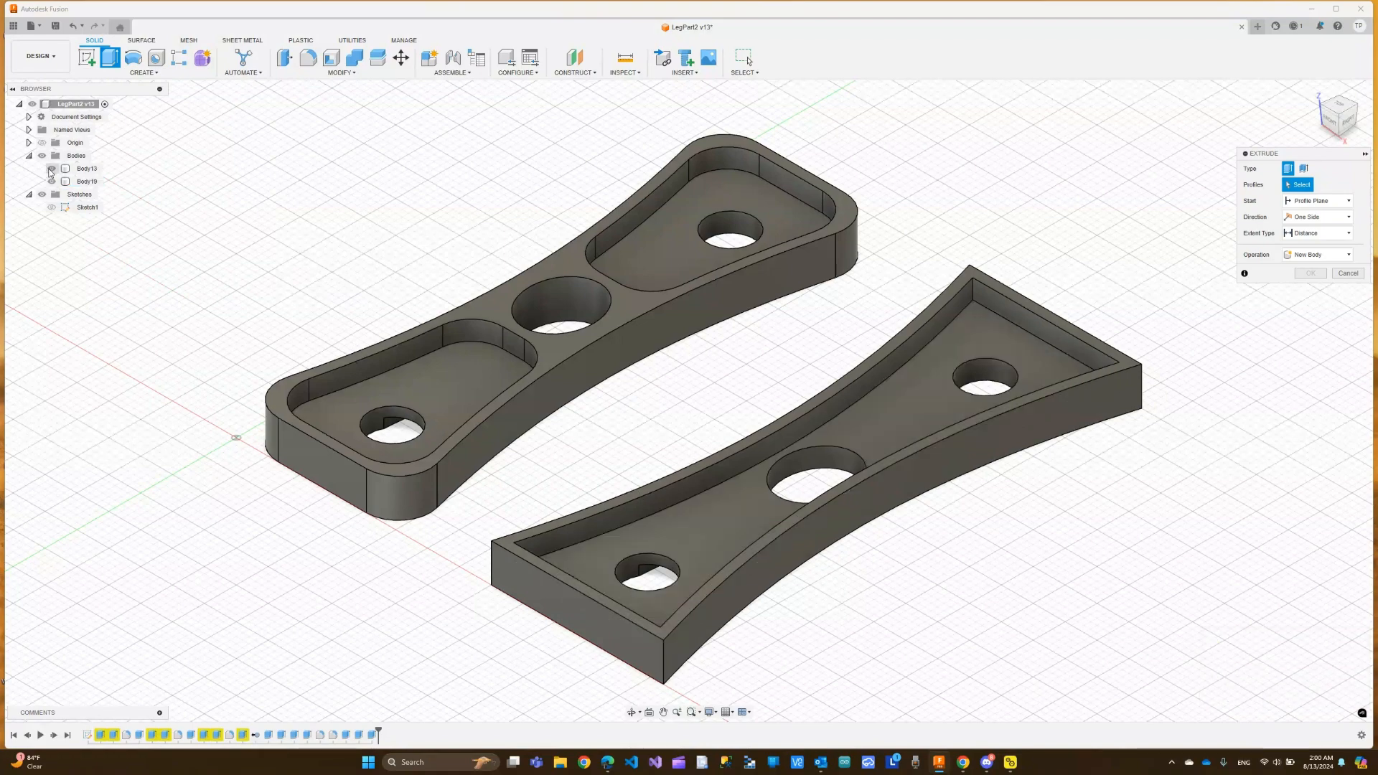
{"action": "left_click", "coordinate": [51, 168]}
{"action": "left_click", "coordinate": [51, 181]}
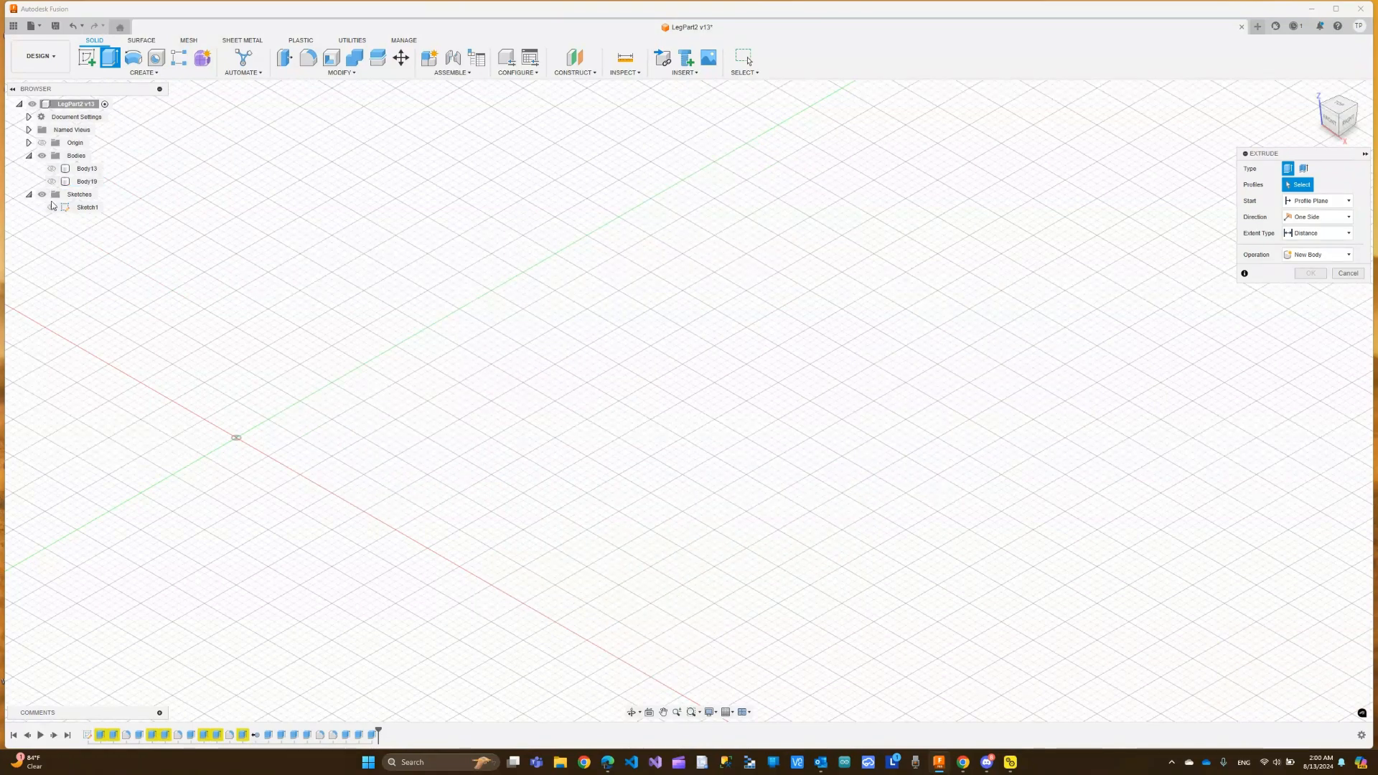
{"action": "left_click", "coordinate": [51, 207]}
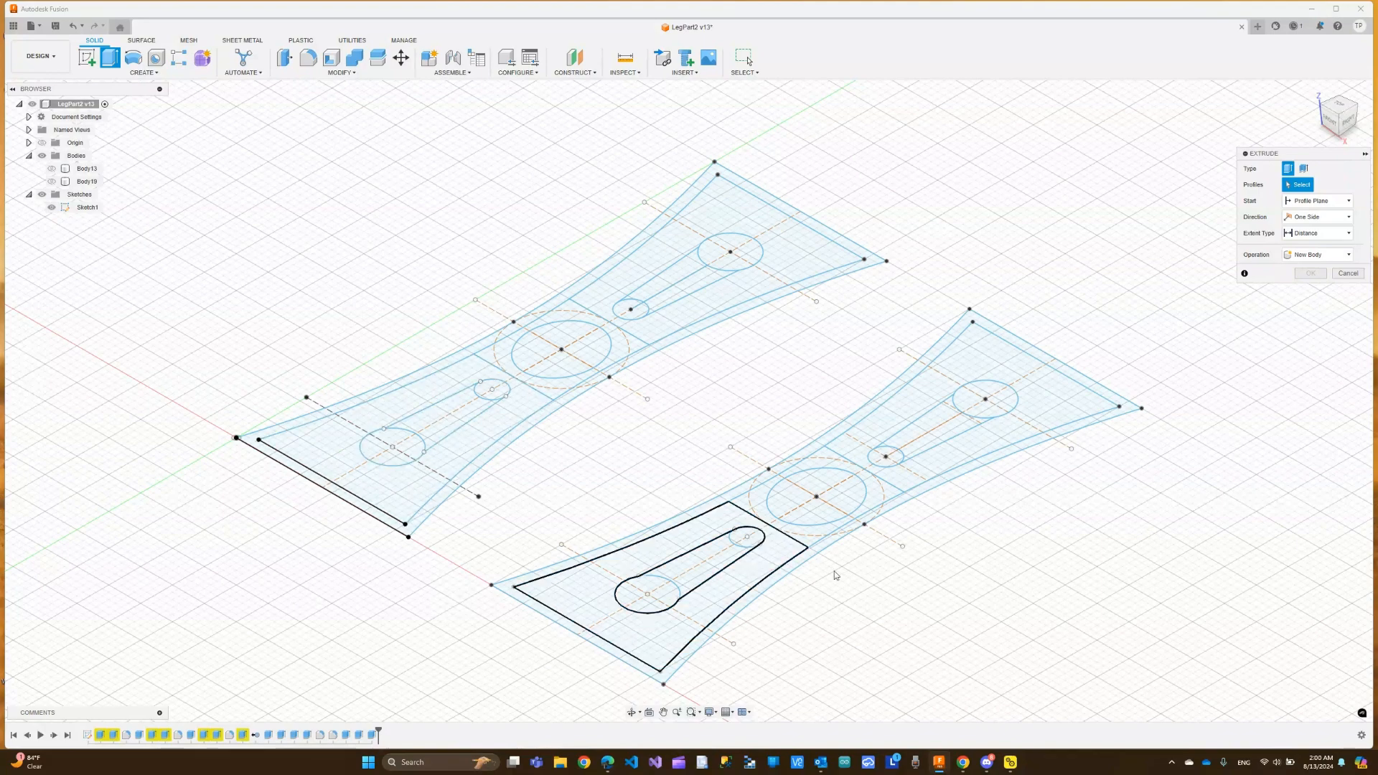
{"action": "left_click", "coordinate": [814, 549]}
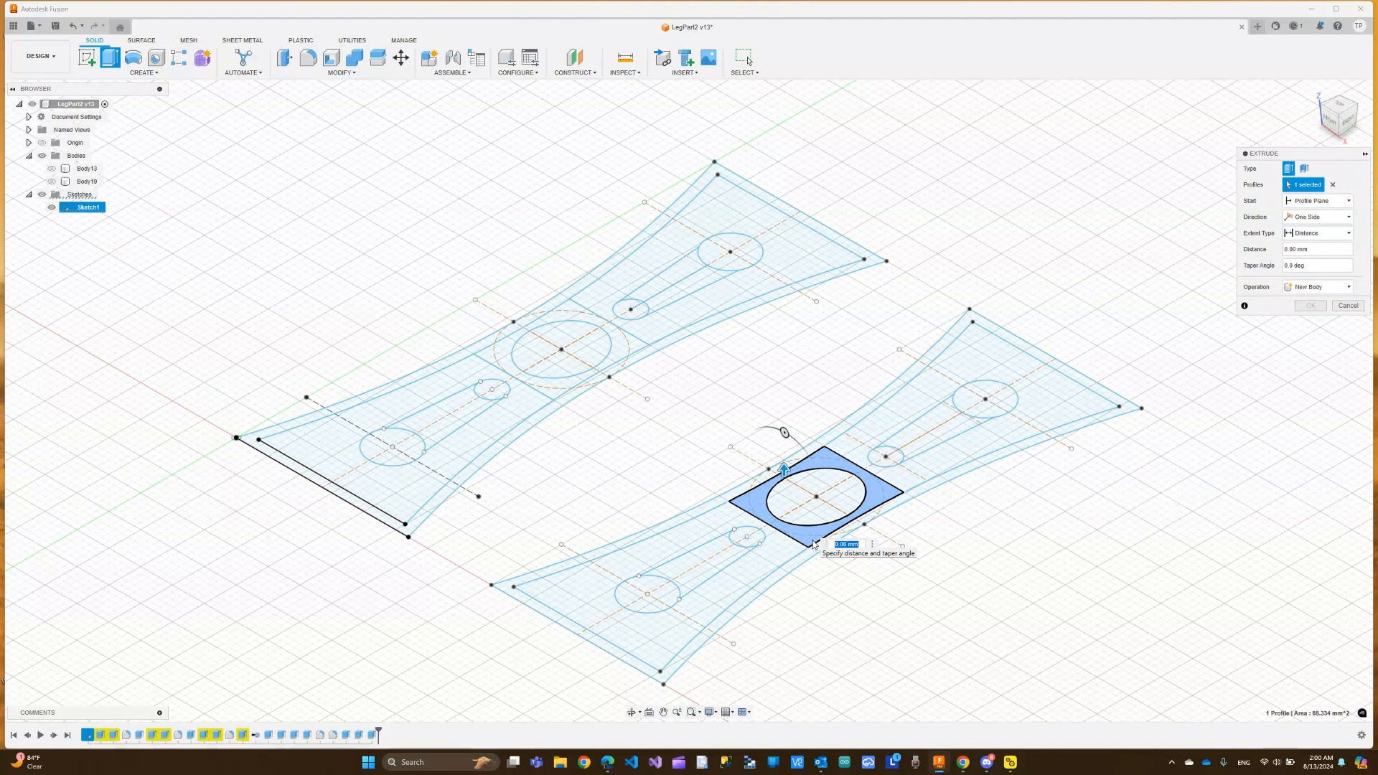
{"action": "type", "text": "6"}
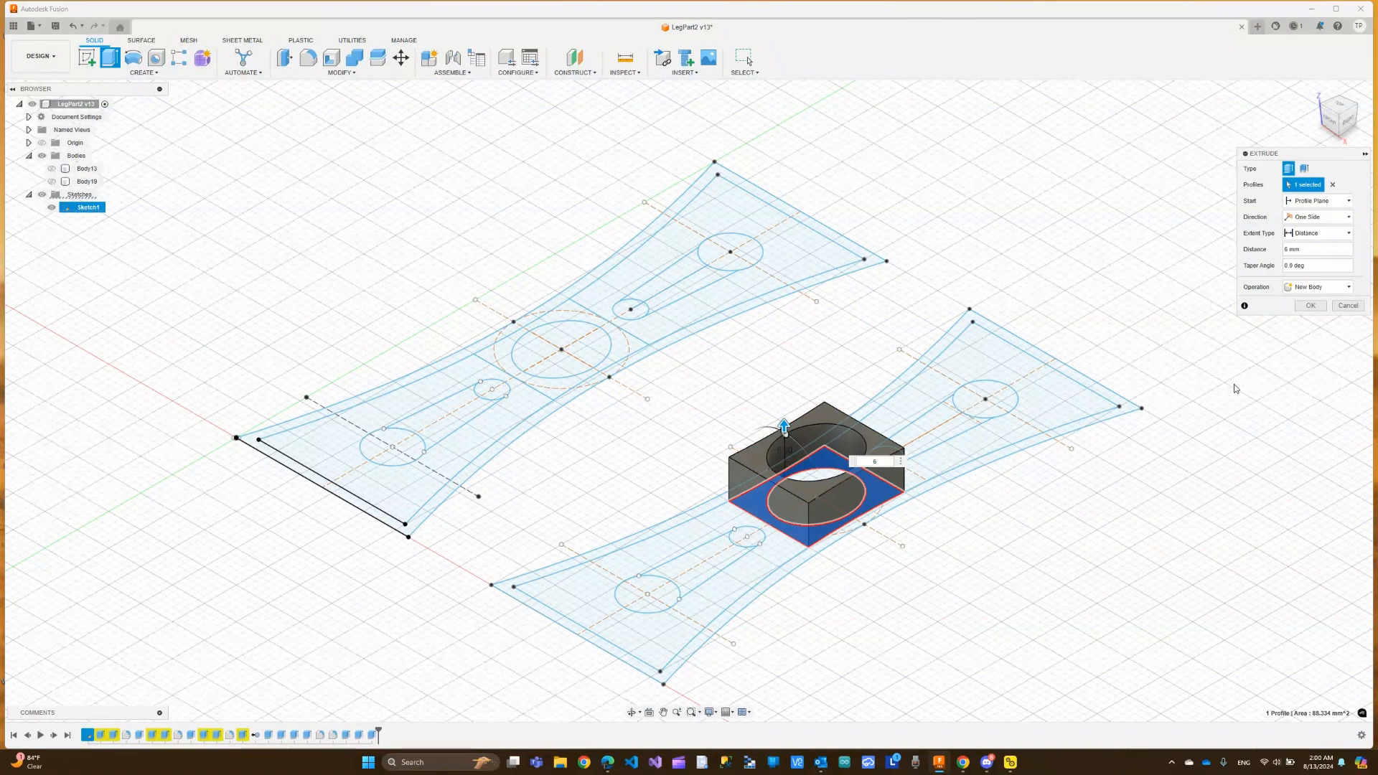
{"action": "left_click", "coordinate": [1308, 306]}
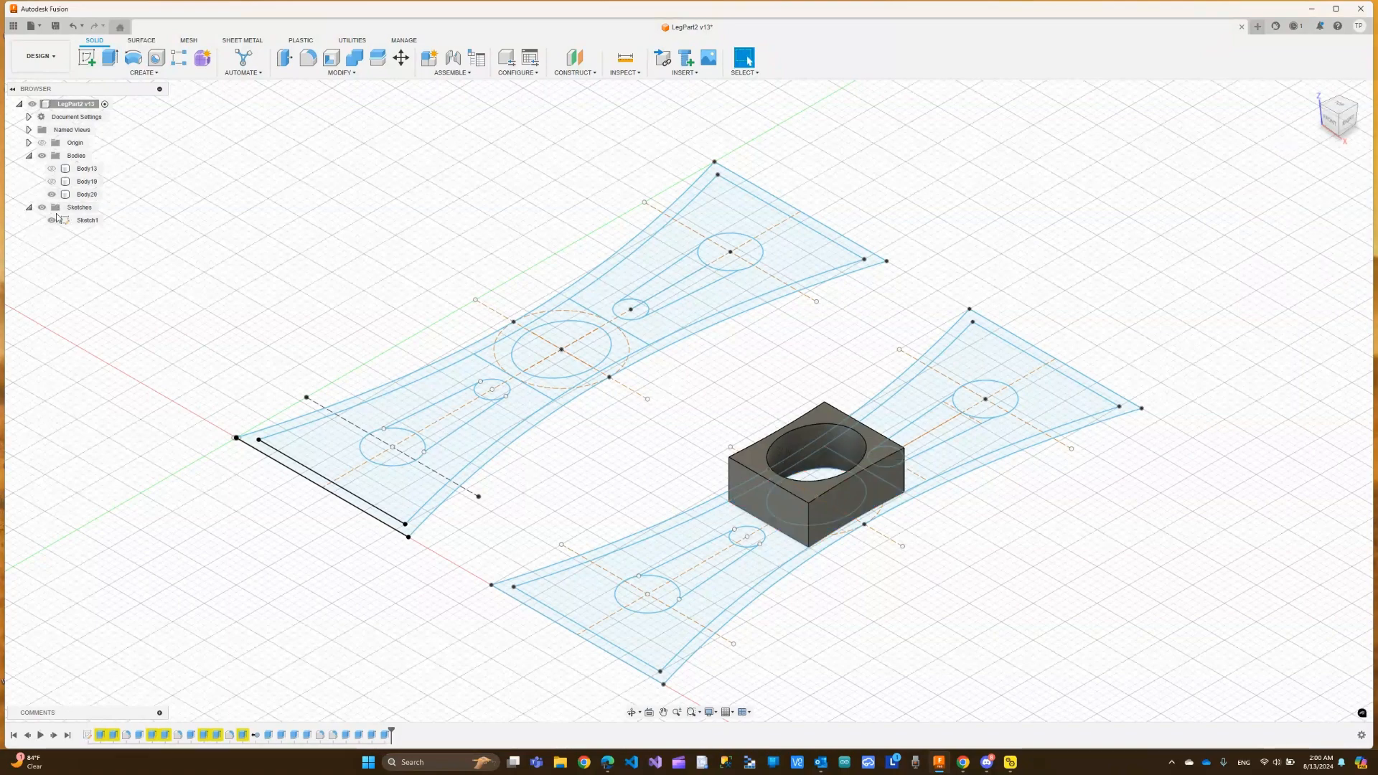
Show both leg bodies again, hide the base sketch, and compare the raised centre section with the original leg
{"action": "left_click", "coordinate": [51, 182]}
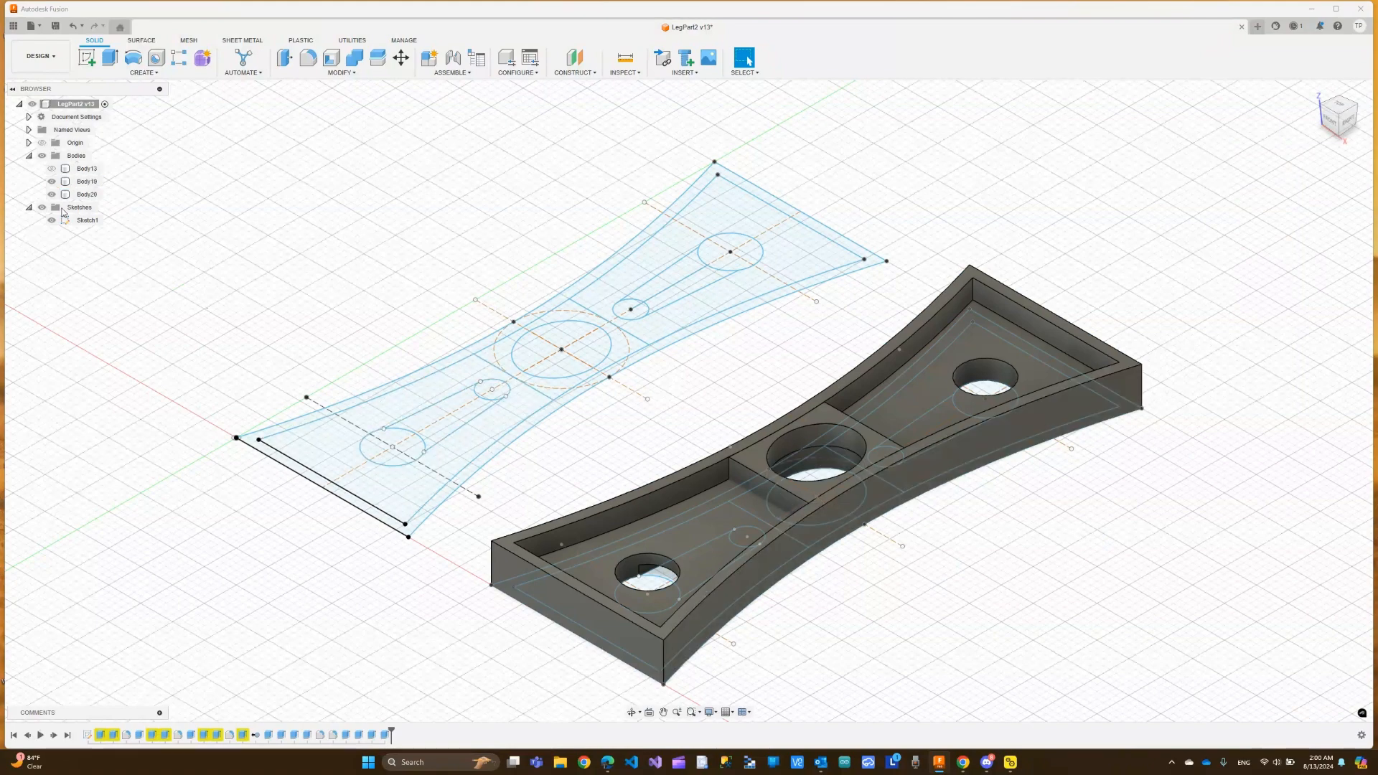
{"action": "left_click", "coordinate": [51, 168]}
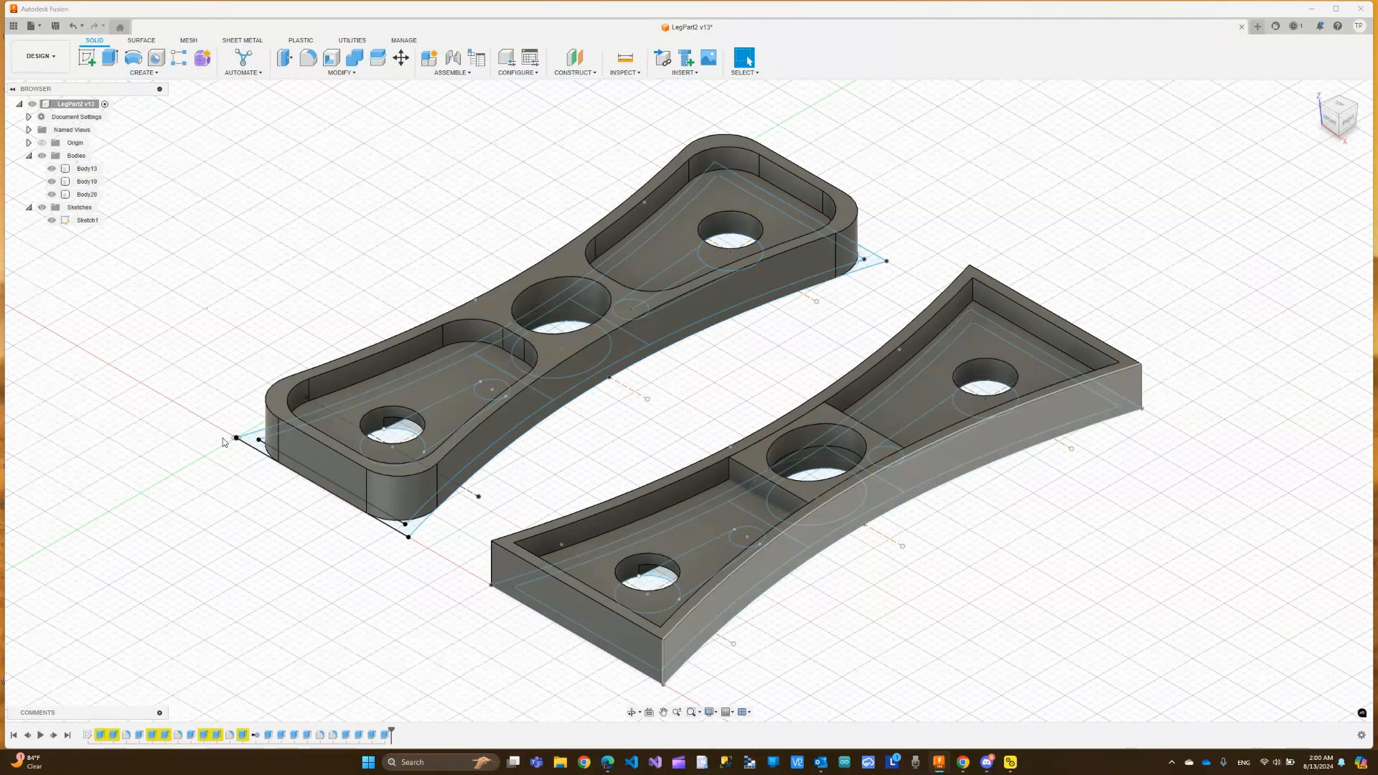
{"action": "left_click", "coordinate": [52, 220]}
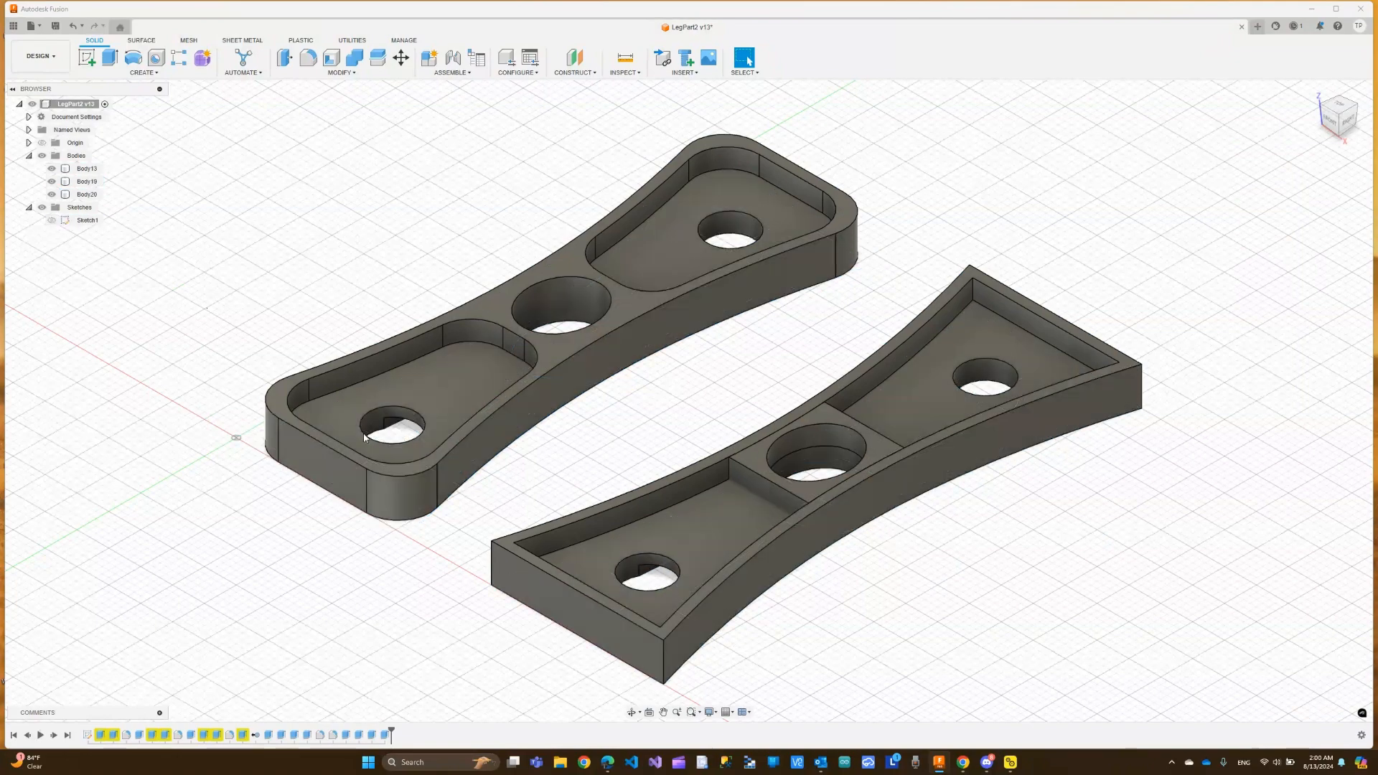
{"action": "scroll", "coordinate": [869, 562], "scroll_direction": "up", "scroll_amount": 1}
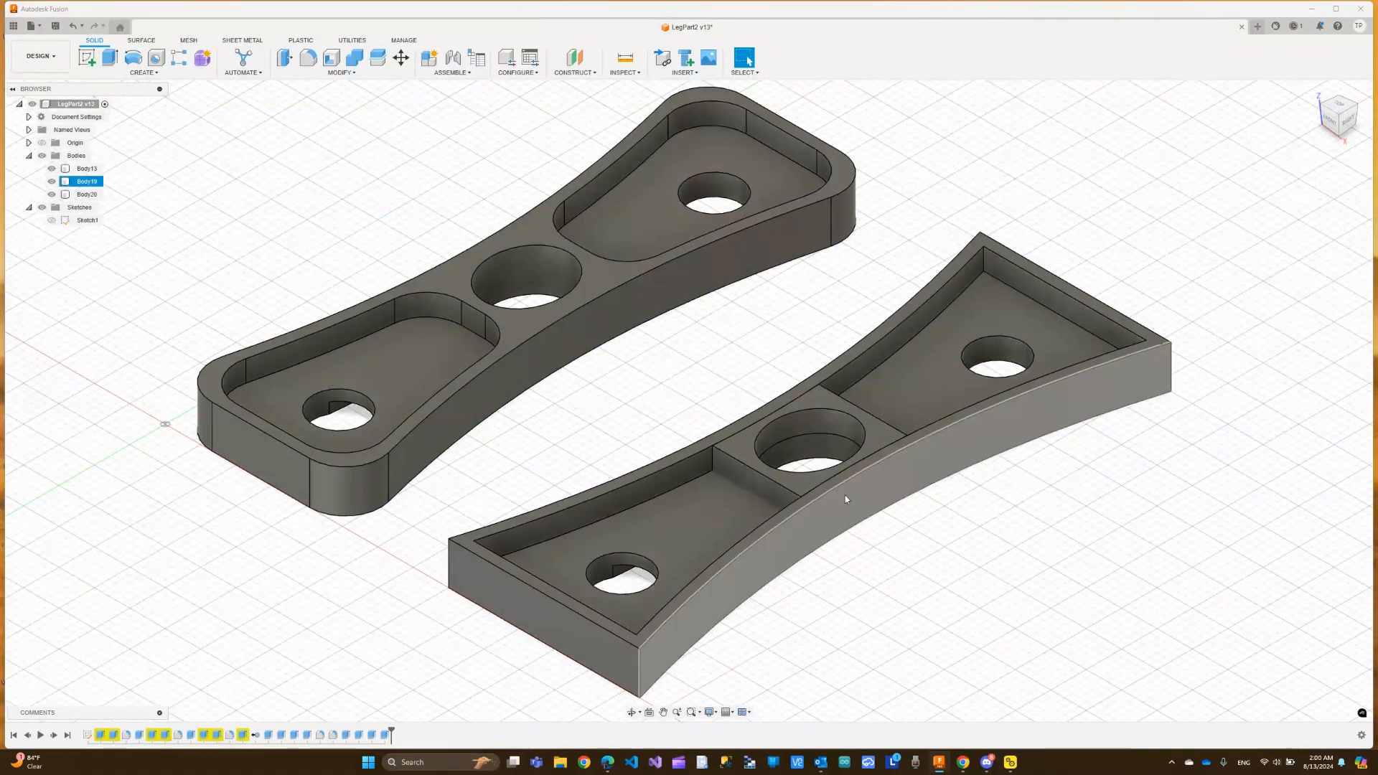
{"action": "scroll", "coordinate": [821, 590], "scroll_direction": "up", "scroll_amount": 1}
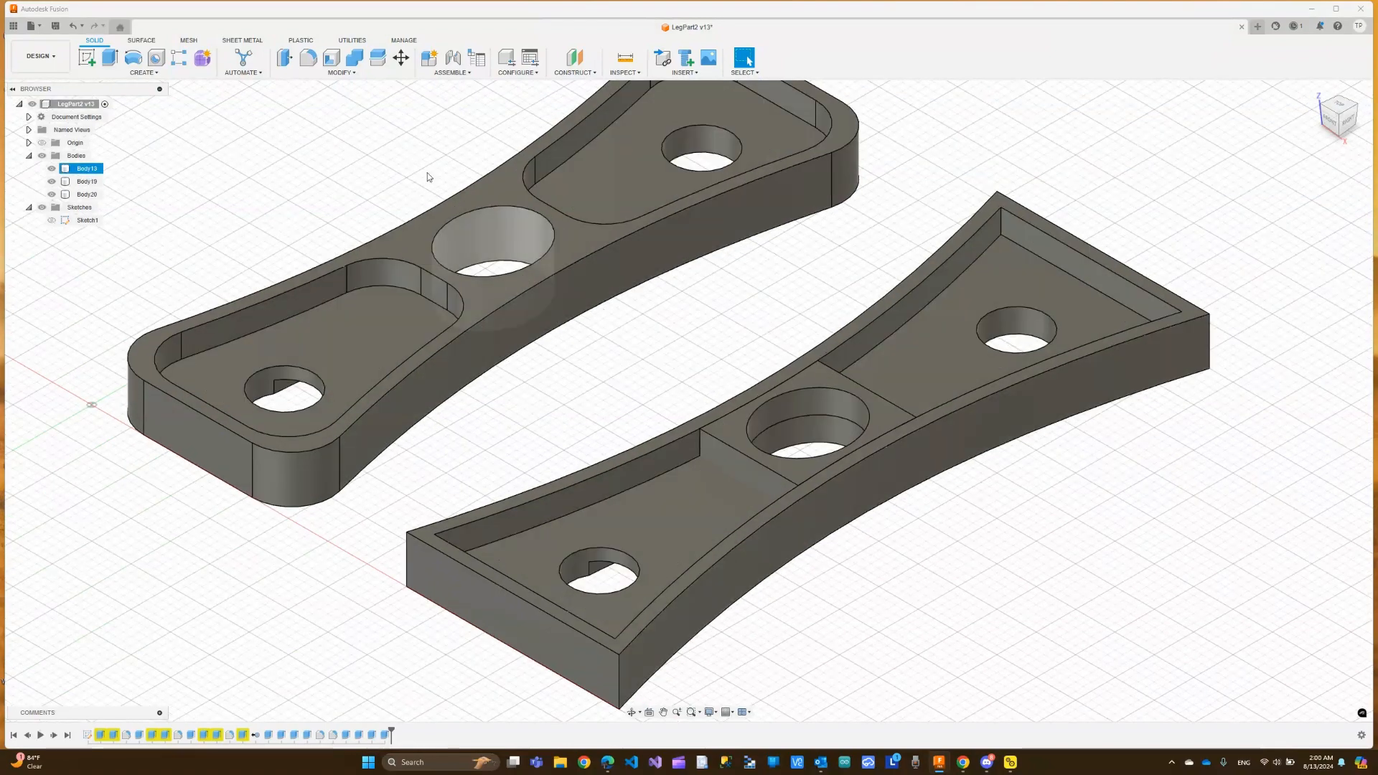
Try to fillet the new leg's outer corners, inner rim corners and the centre block's vertical edges with a 5 mm radius
{"action": "left_click", "coordinate": [308, 59]}
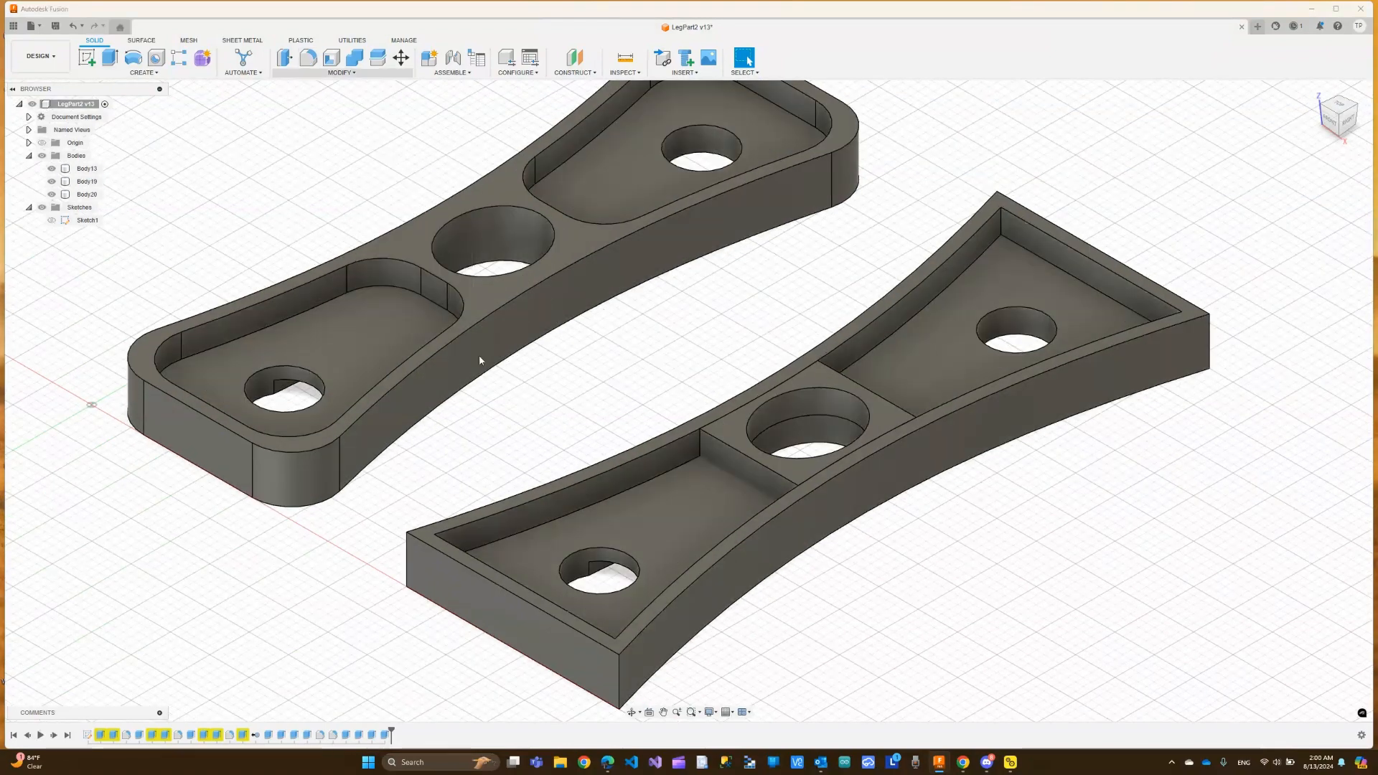
{"action": "left_click", "coordinate": [443, 562]}
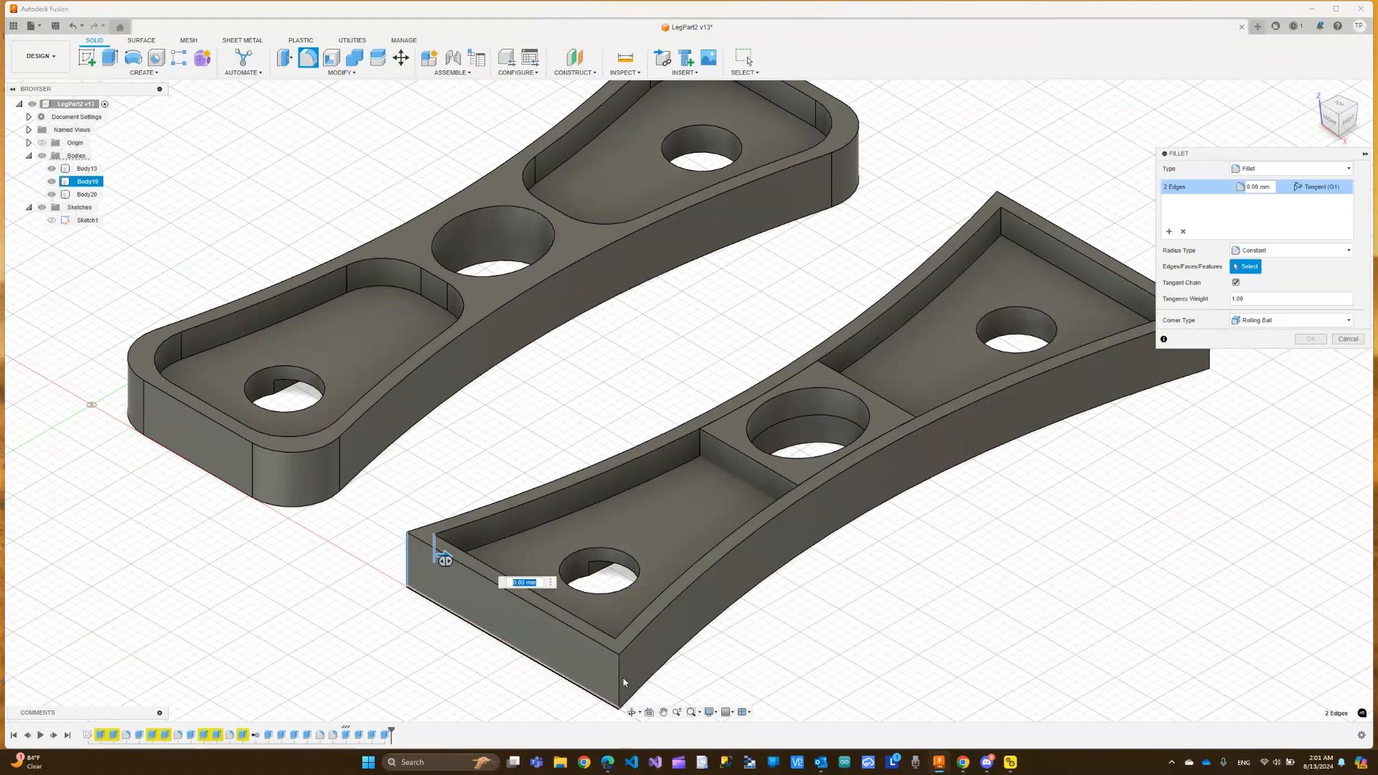
{"action": "left_click", "coordinate": [617, 656]}
{"action": "left_click", "coordinate": [615, 648]}
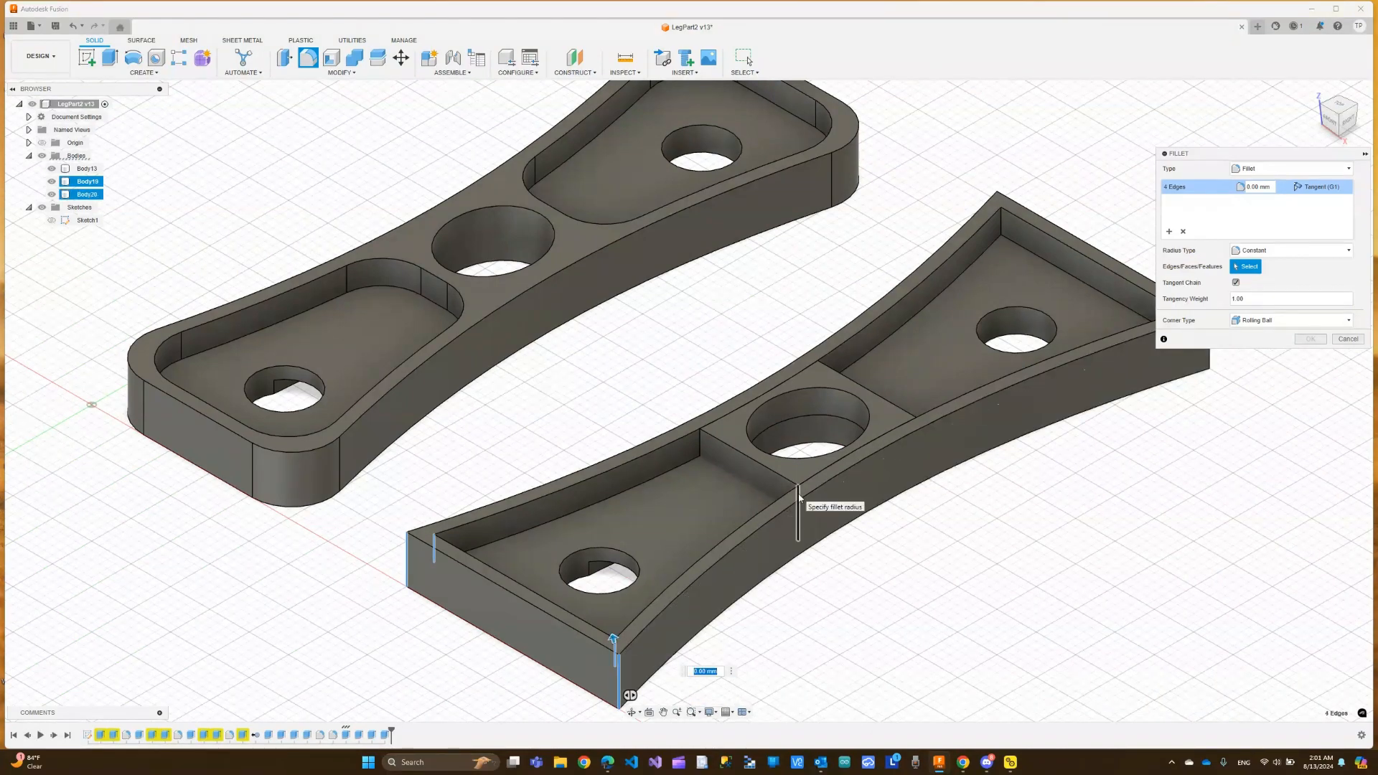
{"action": "left_click", "coordinate": [797, 502]}
{"action": "left_click", "coordinate": [701, 451]}
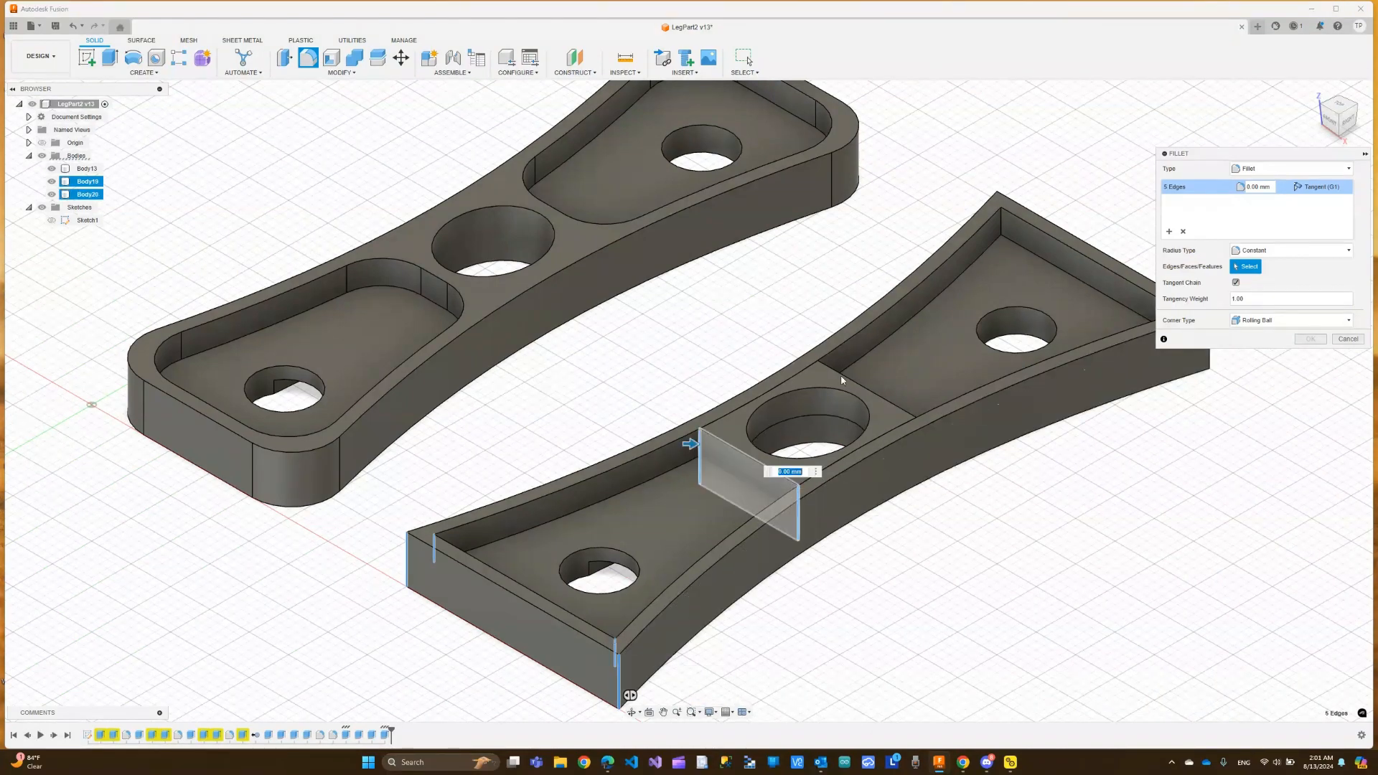
{"action": "left_click", "coordinate": [818, 371]}
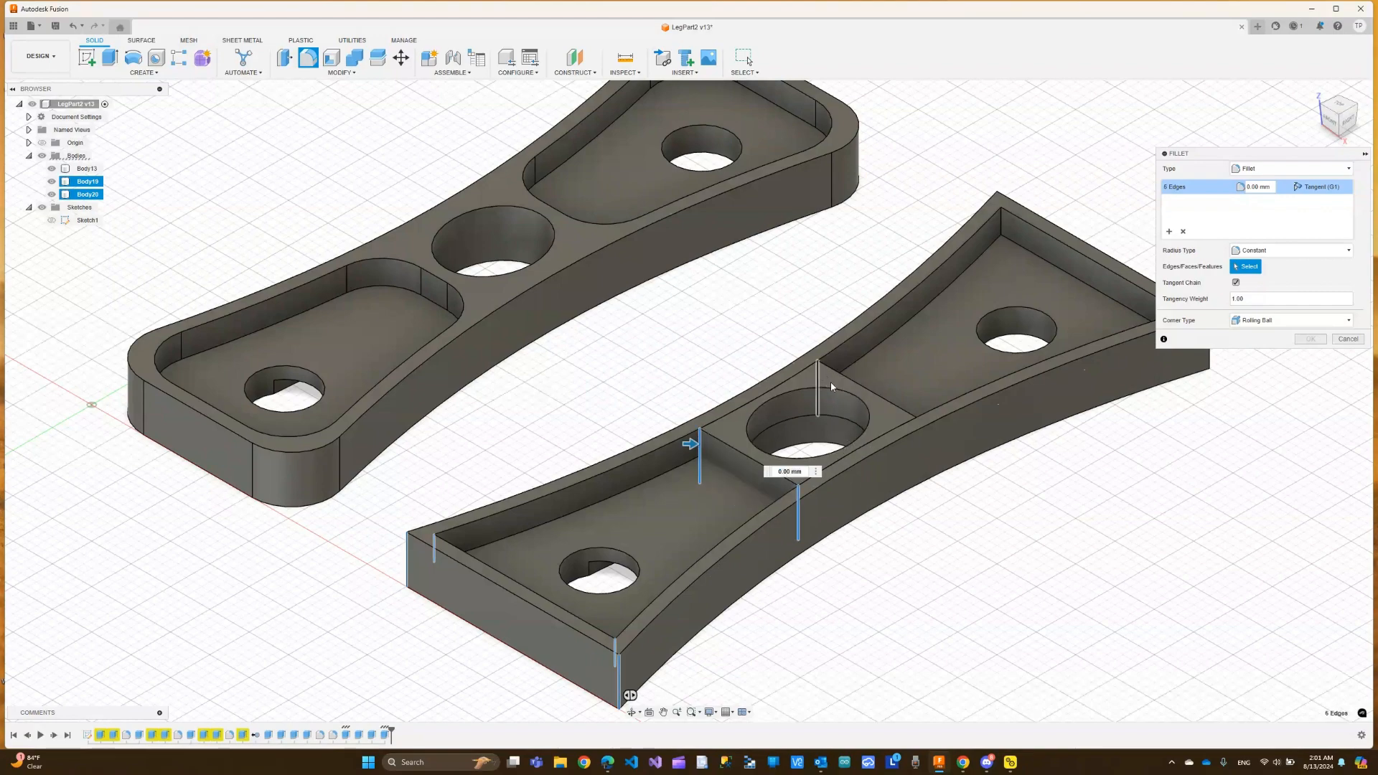
{"action": "left_click", "coordinate": [918, 439]}
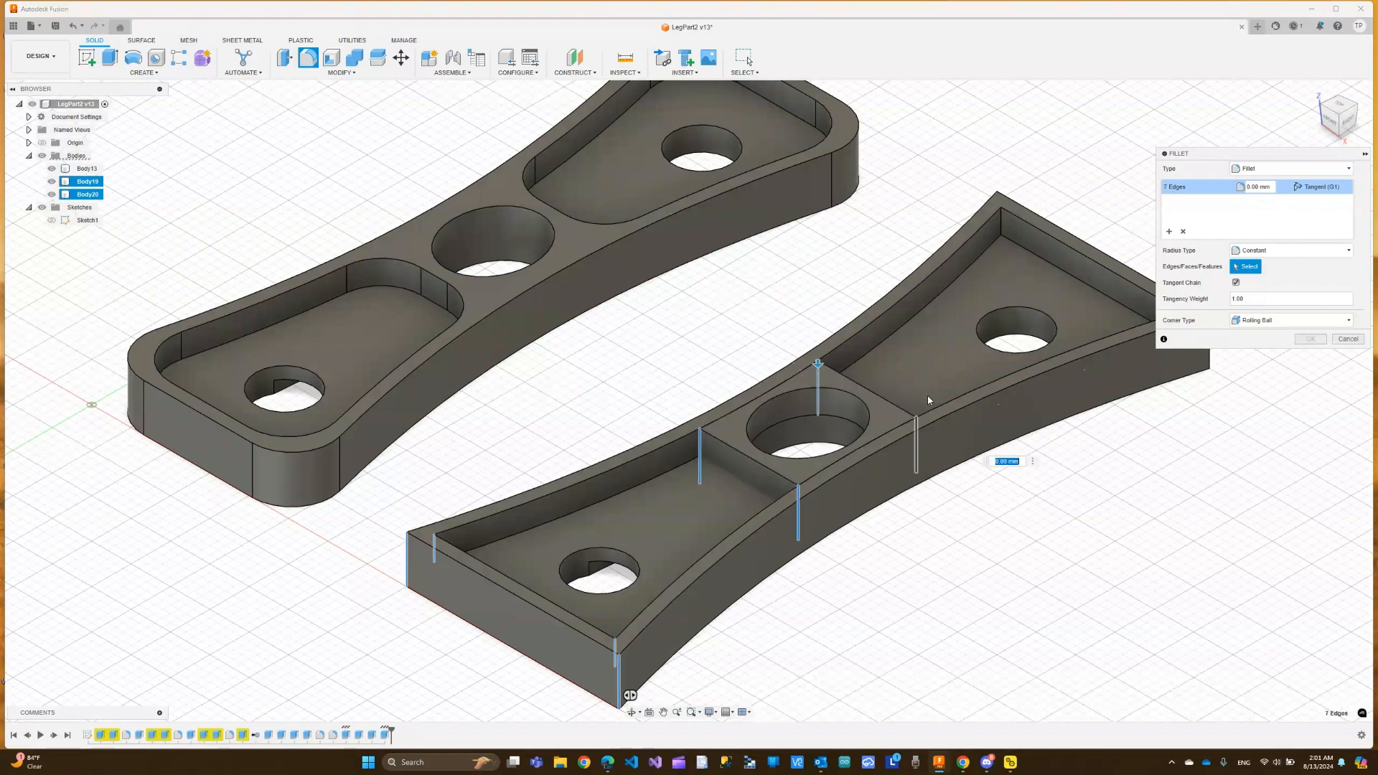
{"action": "left_click", "coordinate": [1001, 230]}
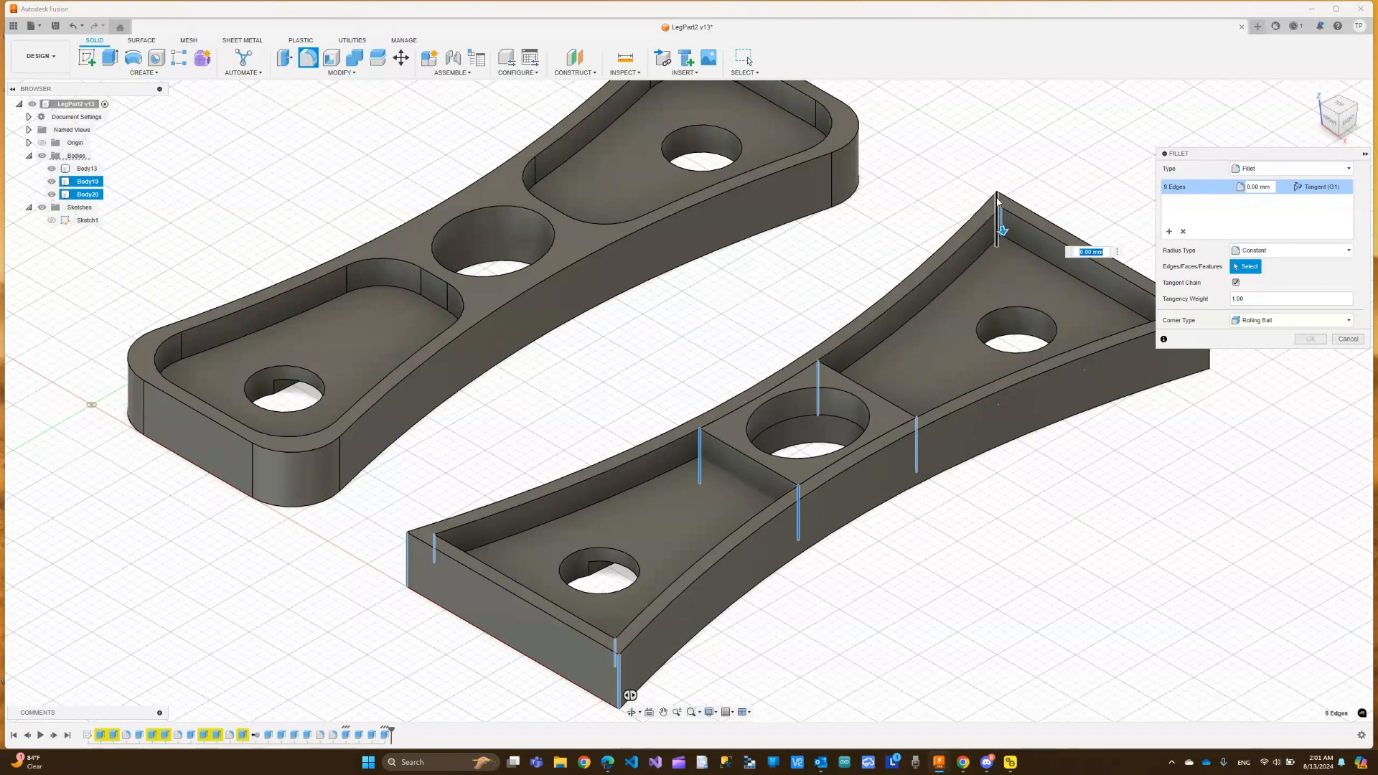
{"action": "left_click", "coordinate": [997, 215]}
{"action": "scroll", "coordinate": [832, 305], "scroll_direction": "up", "scroll_amount": 1}
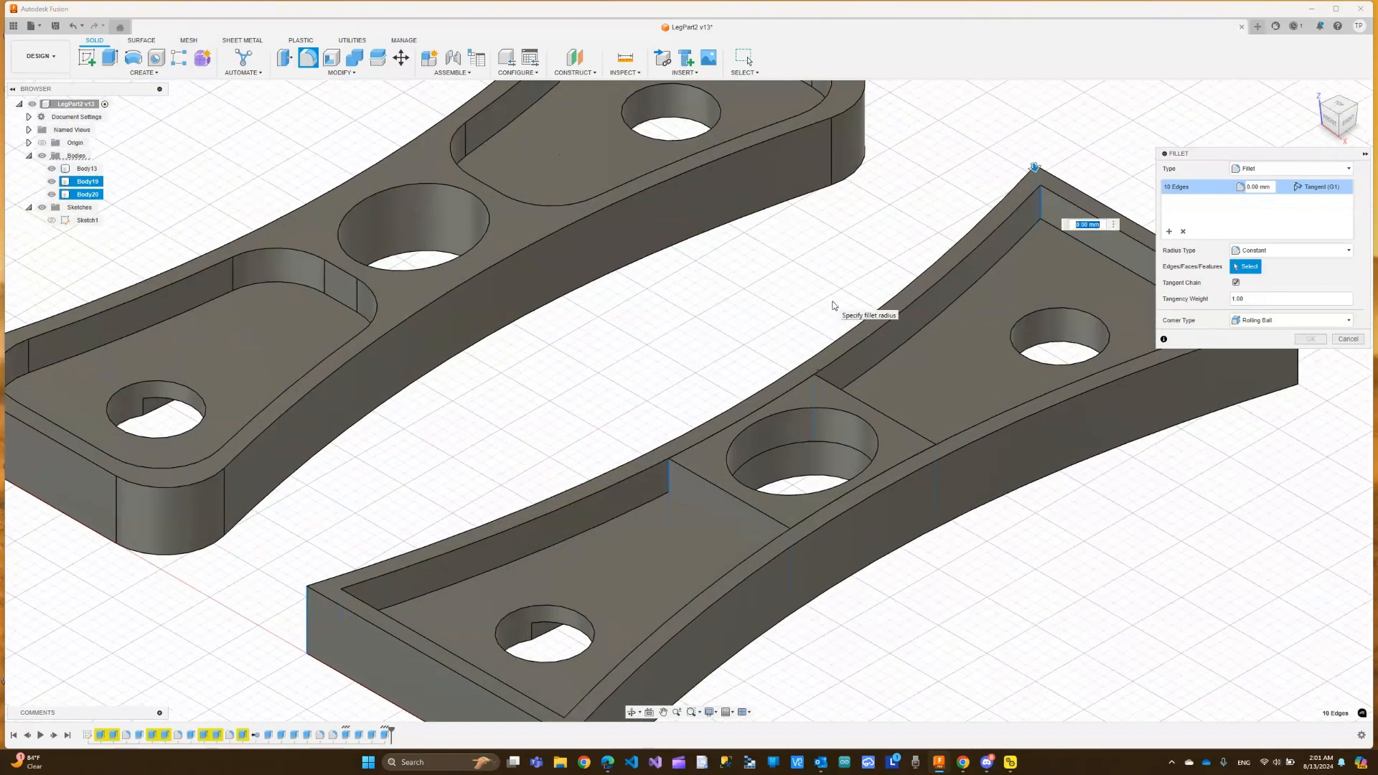
{"action": "scroll", "coordinate": [832, 305], "scroll_direction": "down", "scroll_amount": 2}
{"action": "scroll", "coordinate": [833, 305], "scroll_direction": "down", "scroll_amount": 2}
{"action": "scroll", "coordinate": [1087, 318], "scroll_direction": "up", "scroll_amount": 3}
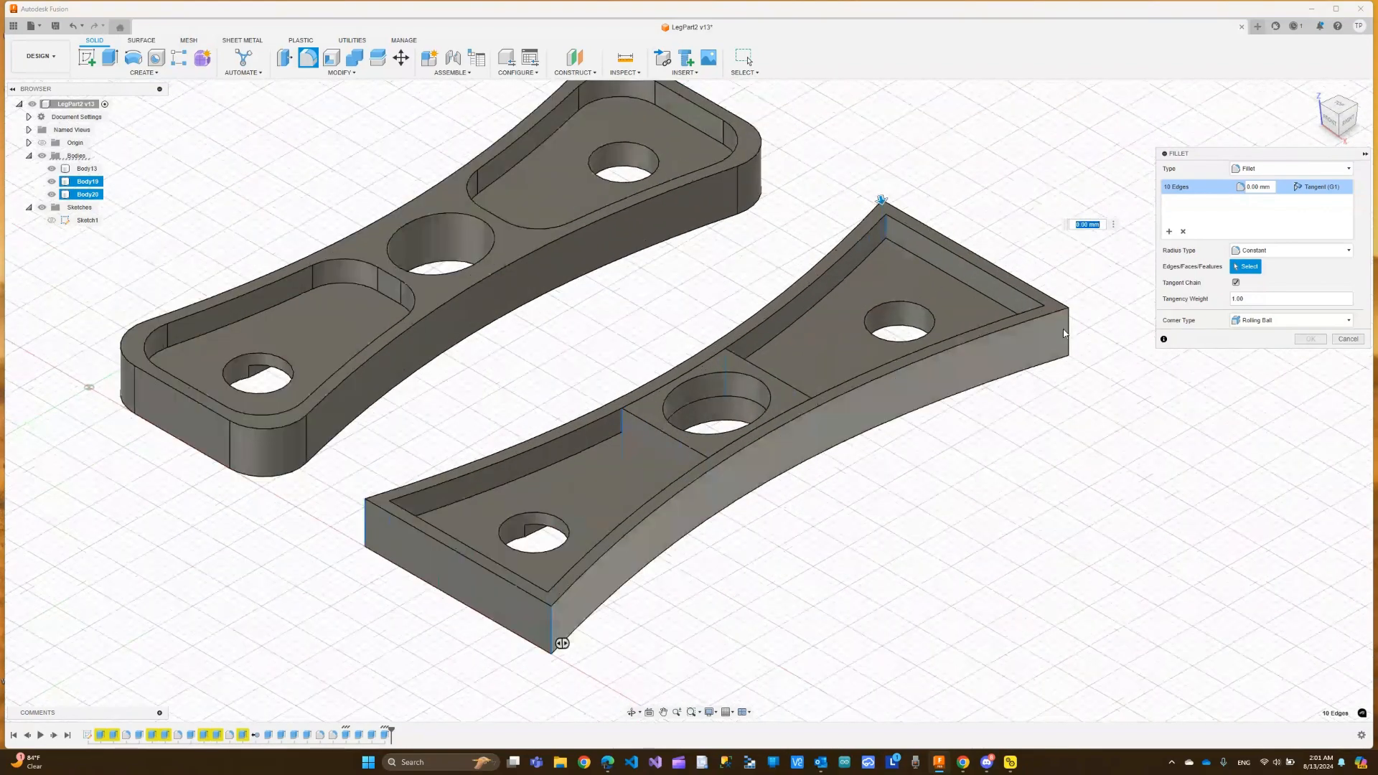
{"action": "left_click", "coordinate": [1069, 333]}
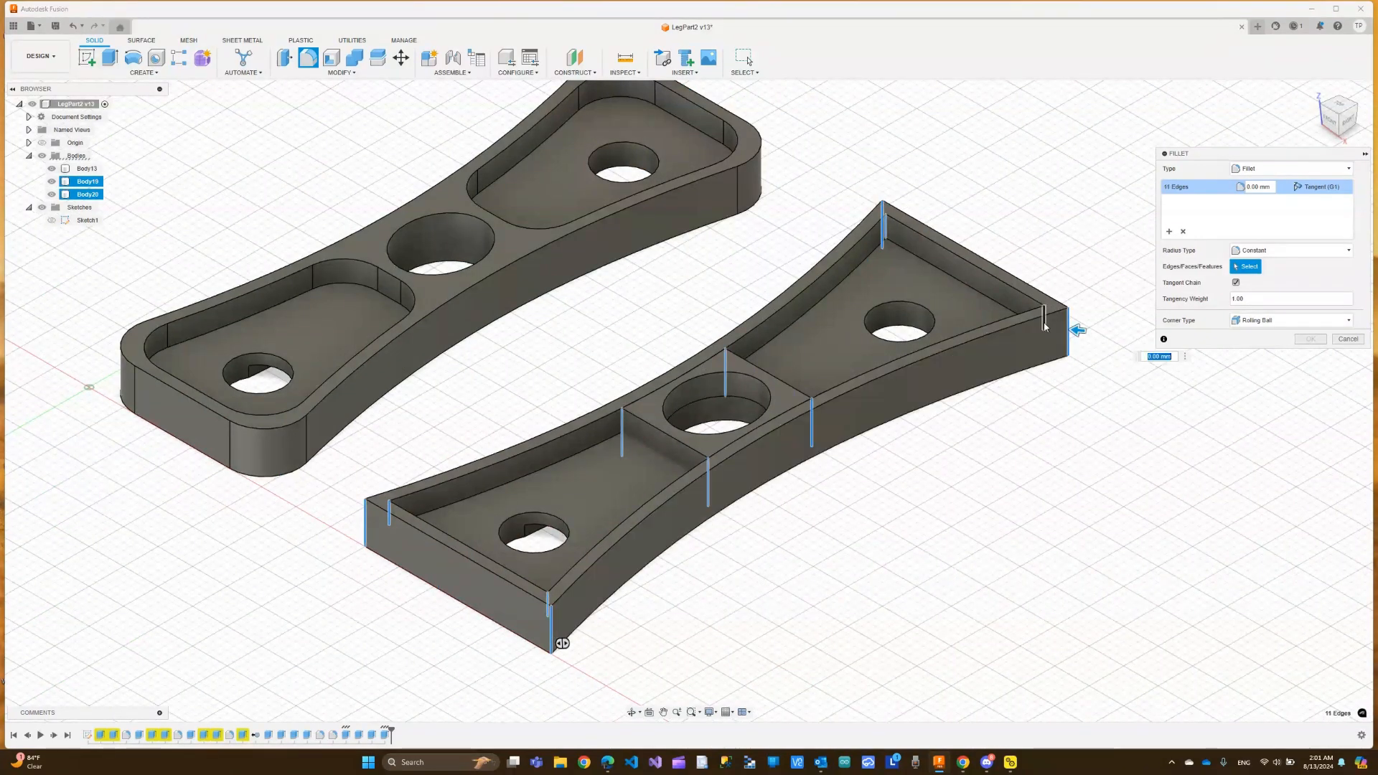
{"action": "left_click", "coordinate": [1044, 327]}
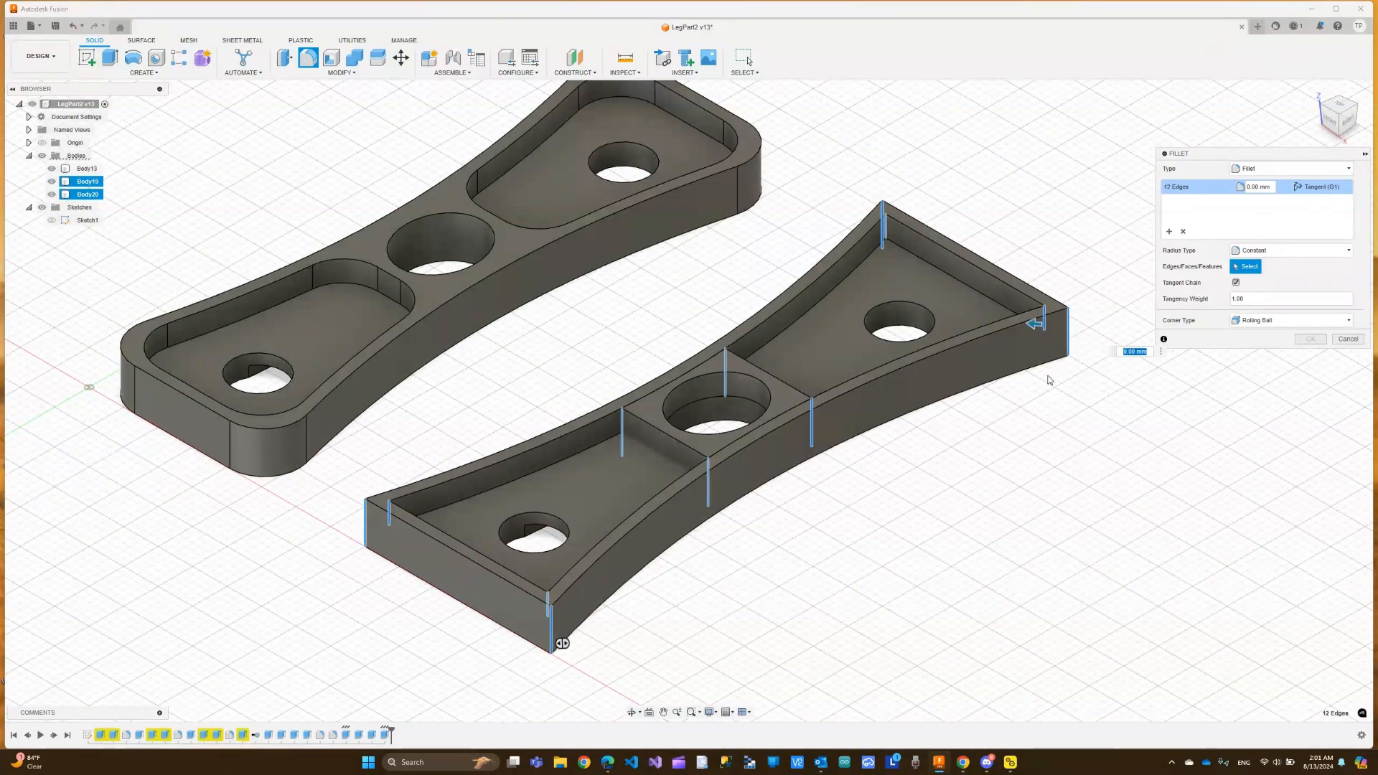
{"action": "type", "text": "5"}
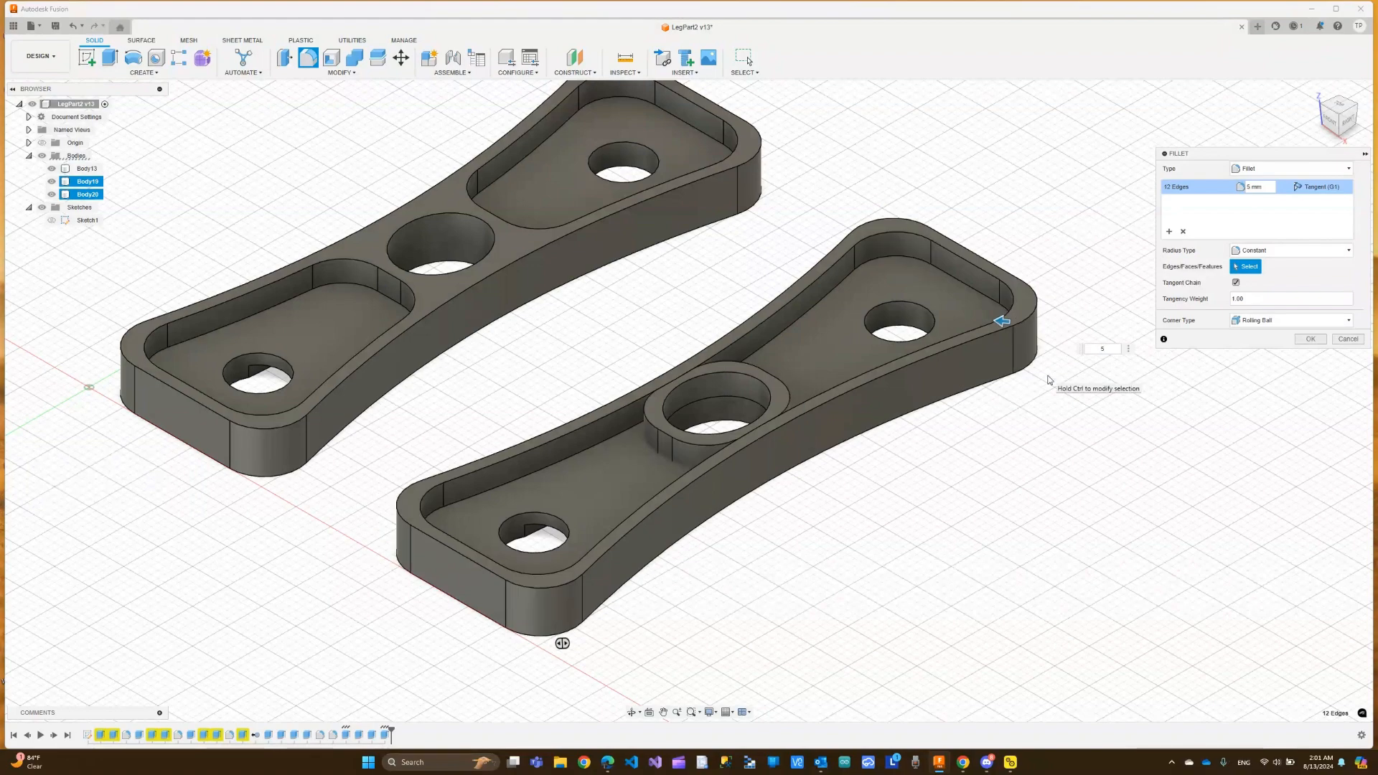
{"action": "key", "text": "Escape"}
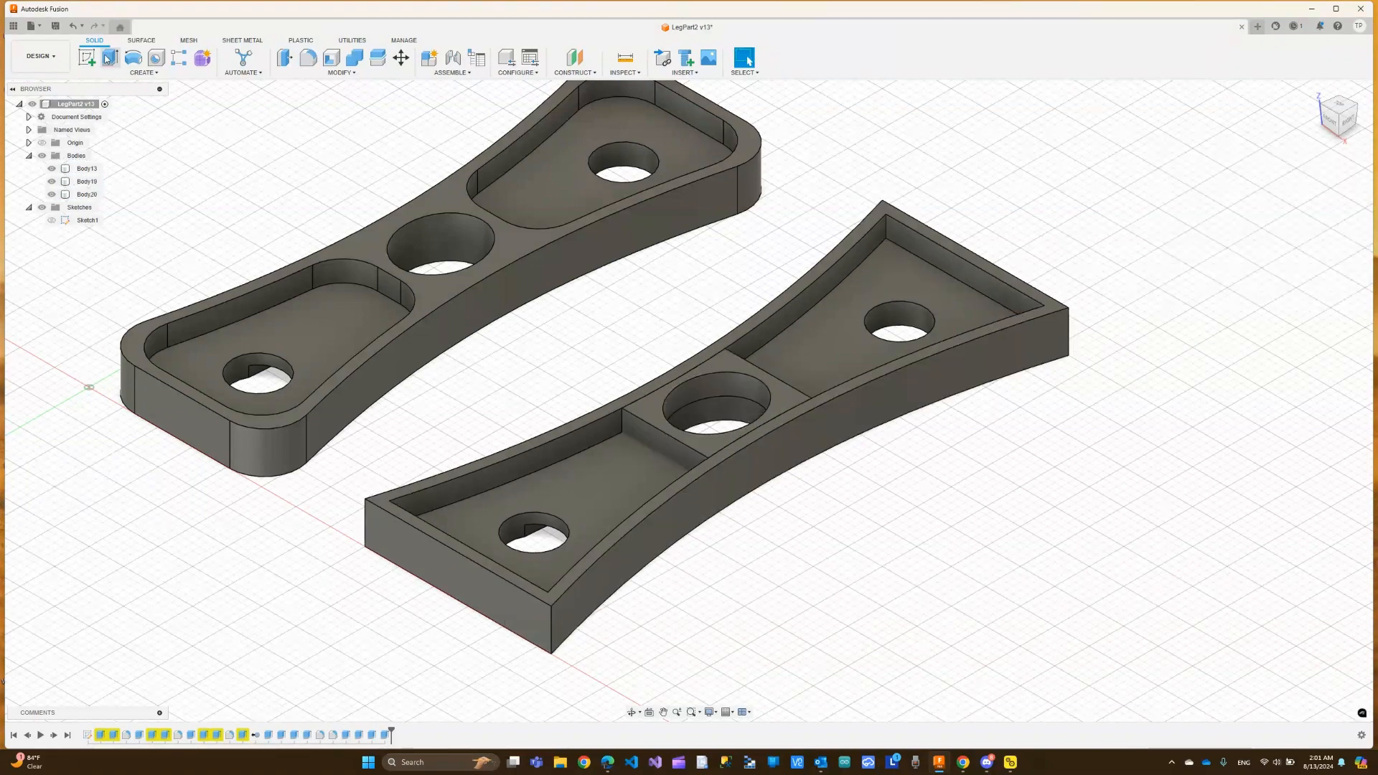
Undo the body and sketch visibility changes and the separate extrusion of the centre section
{"action": "left_click", "coordinate": [75, 28]}
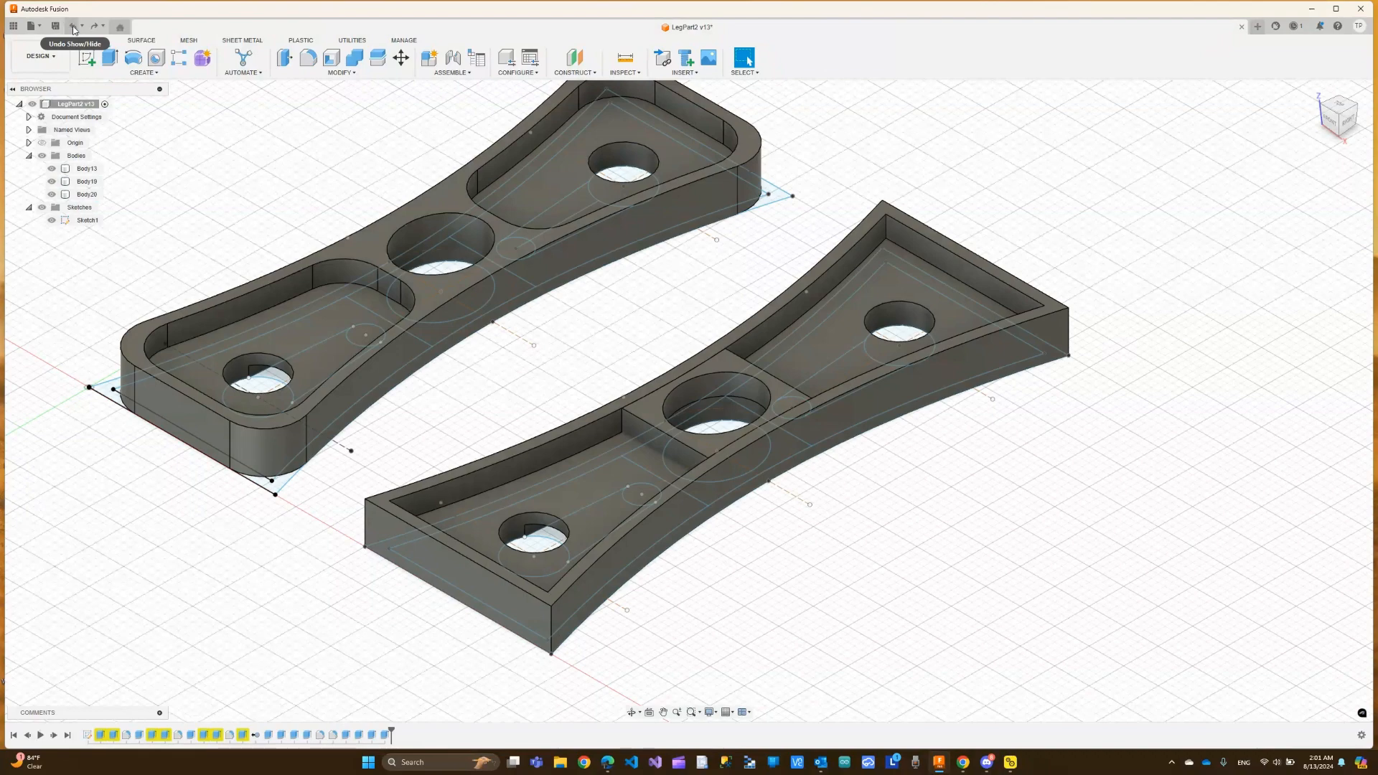
{"action": "left_click", "coordinate": [74, 29]}
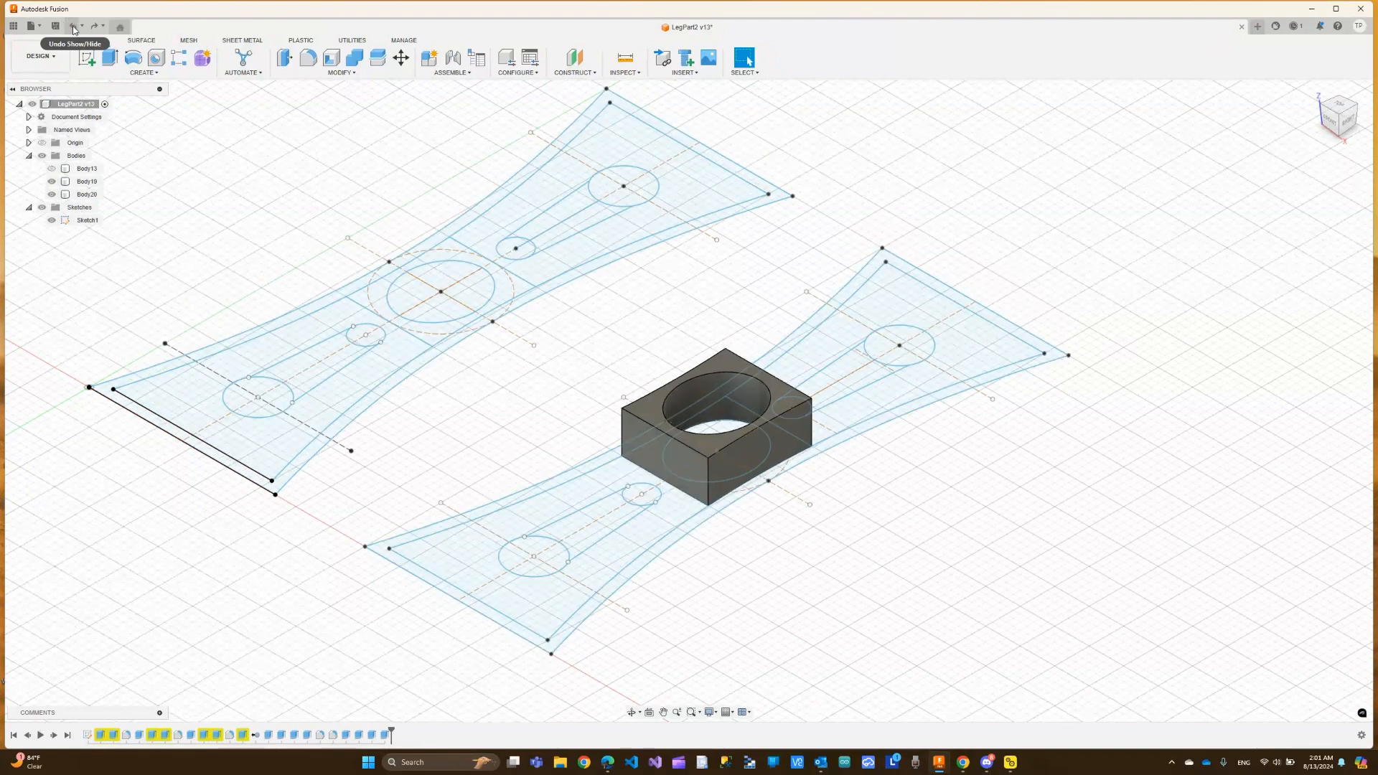
{"action": "left_click", "coordinate": [74, 27]}
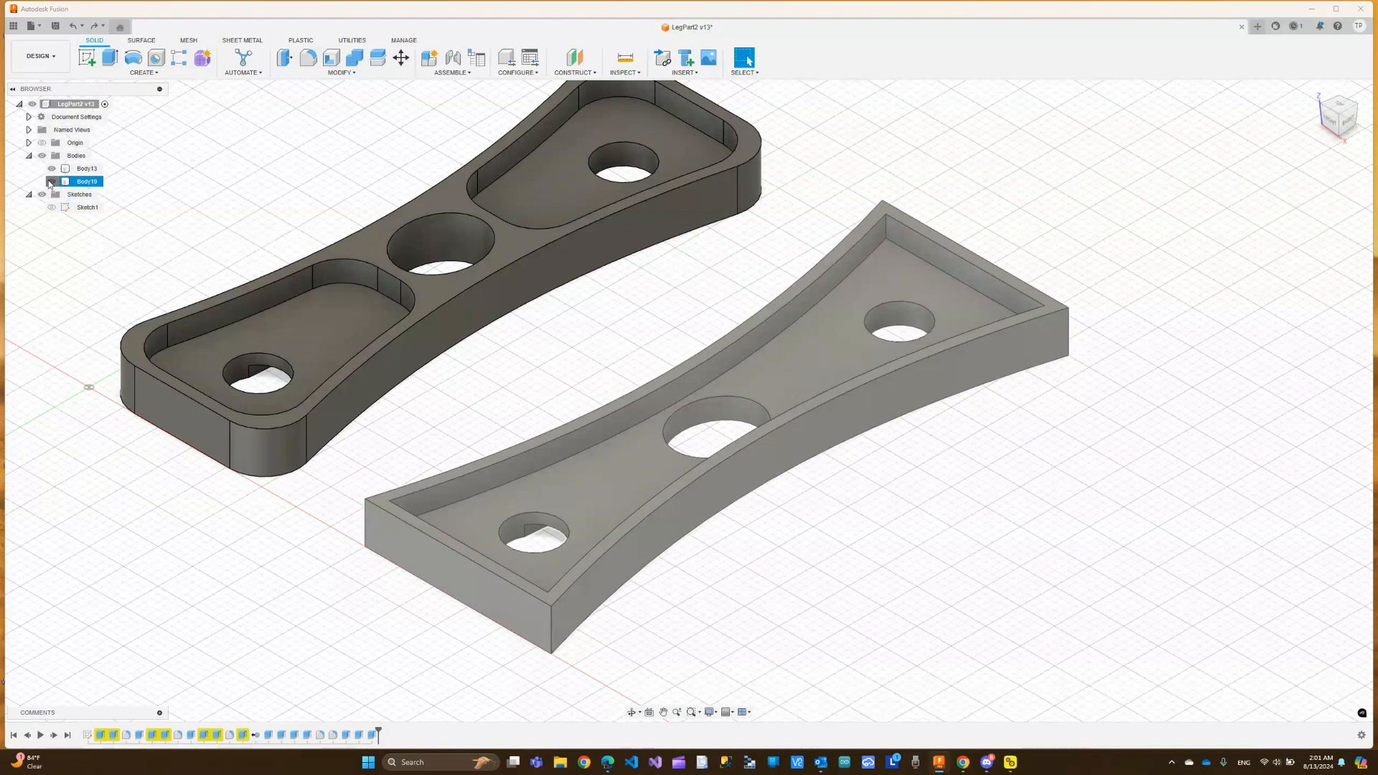
With the new leg's body hidden, extrude the sketch's centre section around the elliptical hole 6 mm using Join, and show the body again
{"action": "left_click", "coordinate": [51, 181]}
{"action": "left_click", "coordinate": [51, 207]}
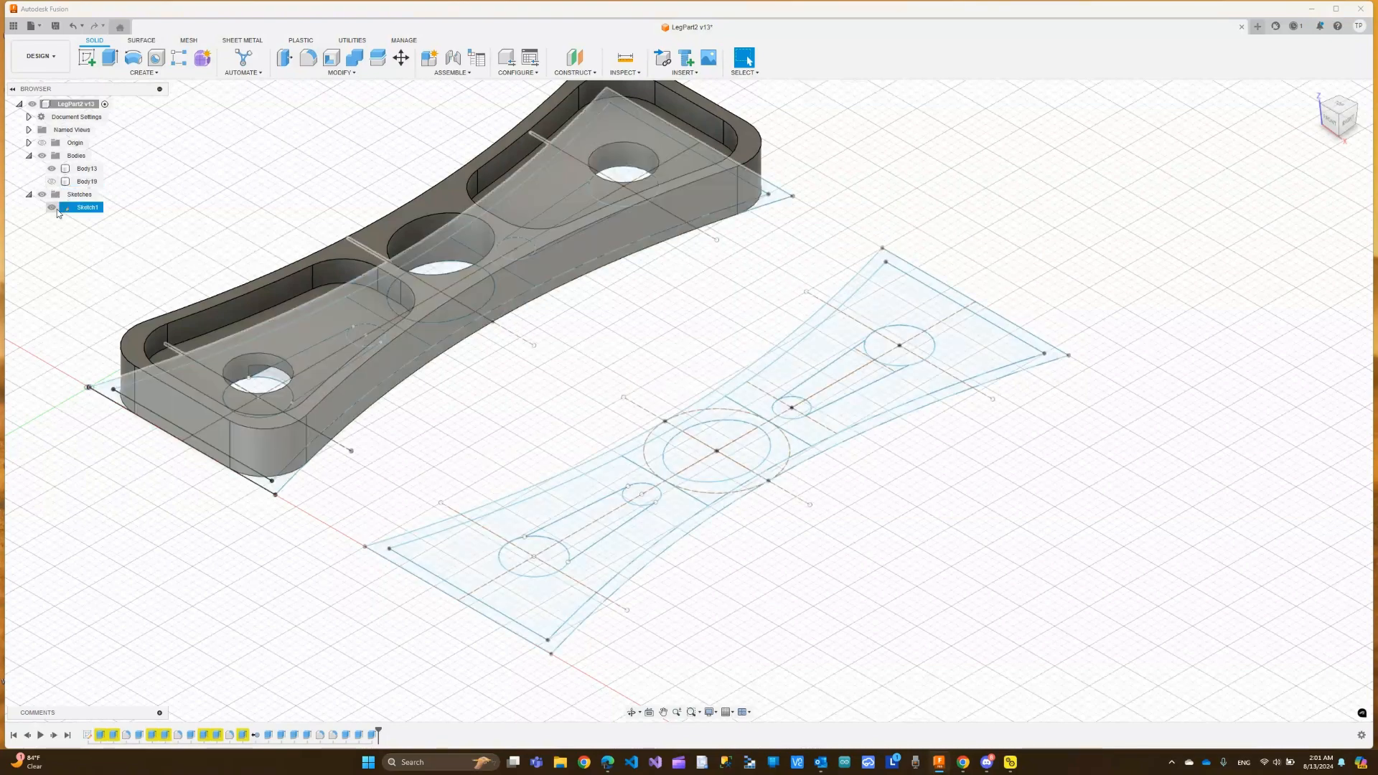
{"action": "left_click", "coordinate": [708, 493]}
{"action": "left_click", "coordinate": [710, 498]}
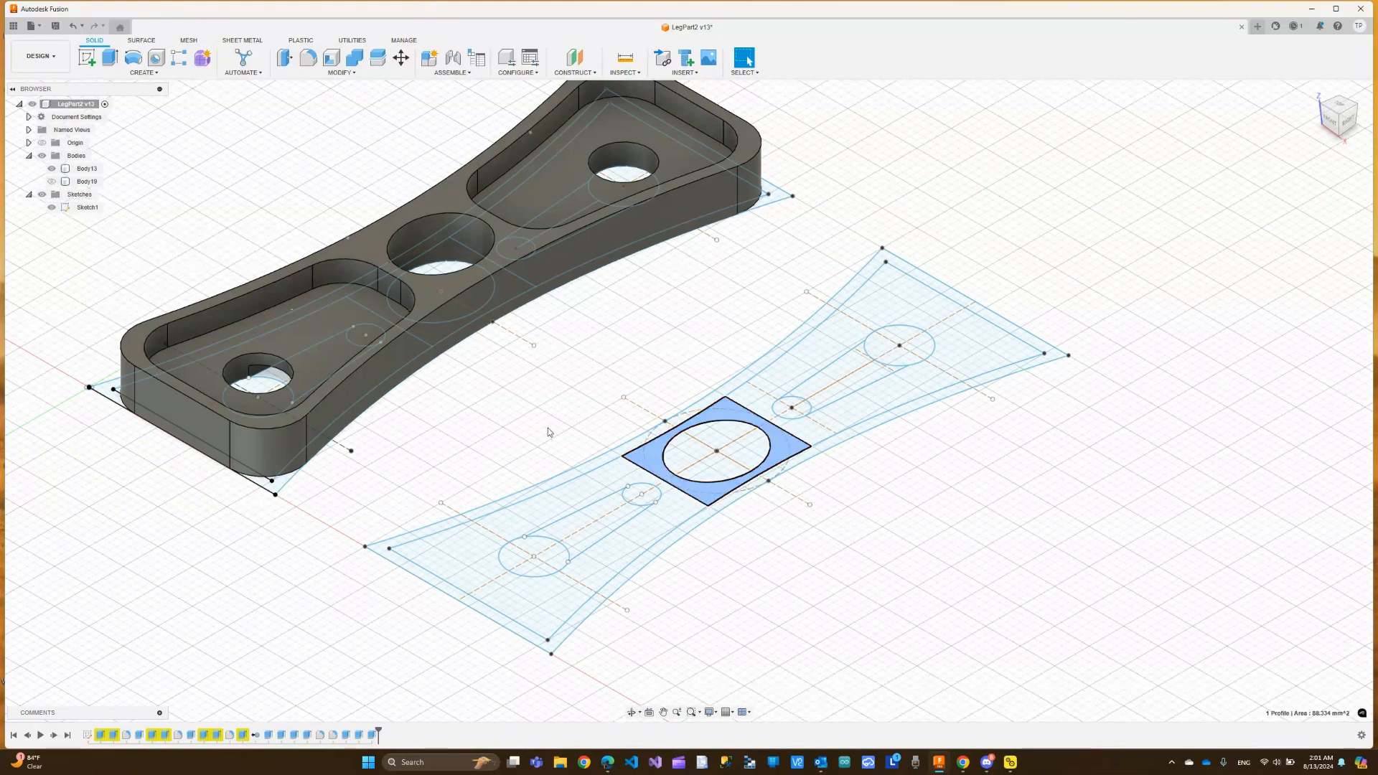
{"action": "key", "text": "e"}
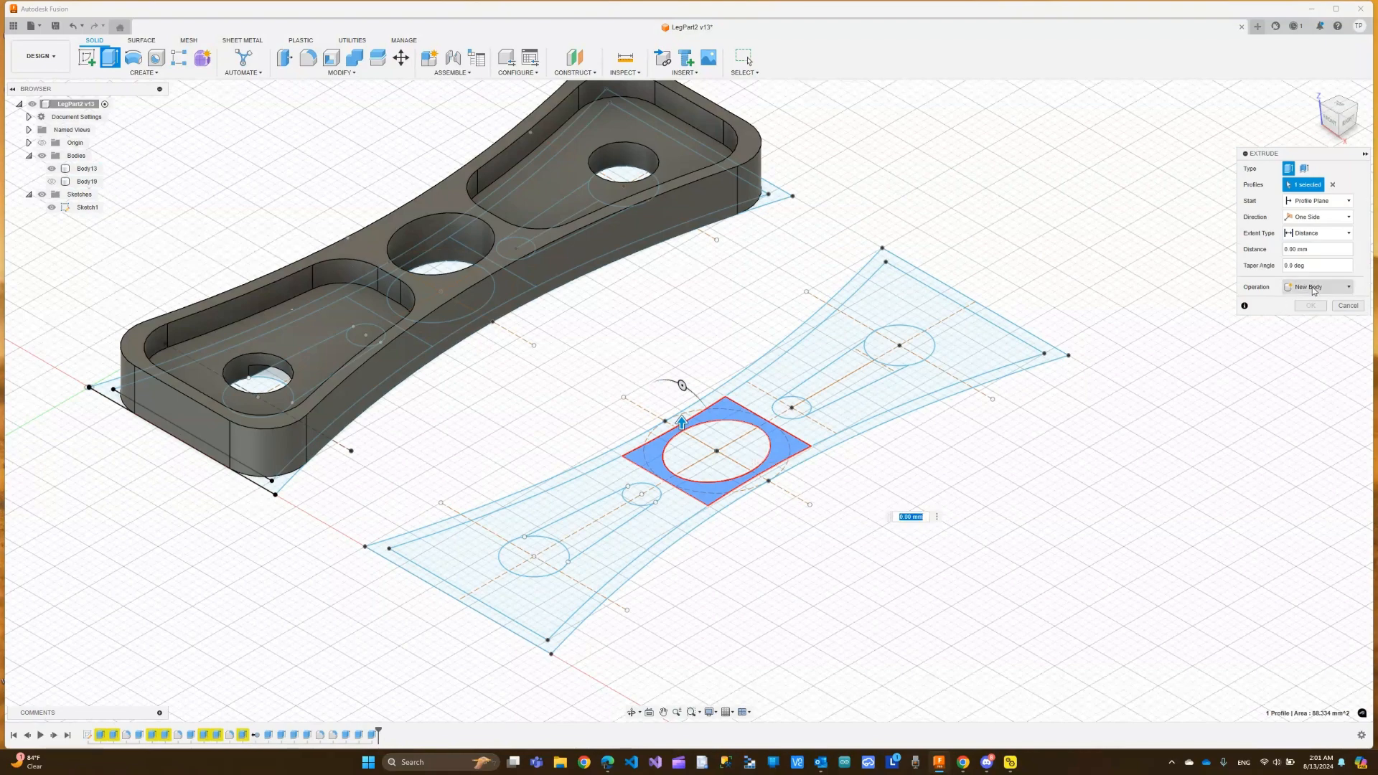
{"action": "left_click", "coordinate": [1304, 286]}
{"action": "left_click", "coordinate": [1305, 303]}
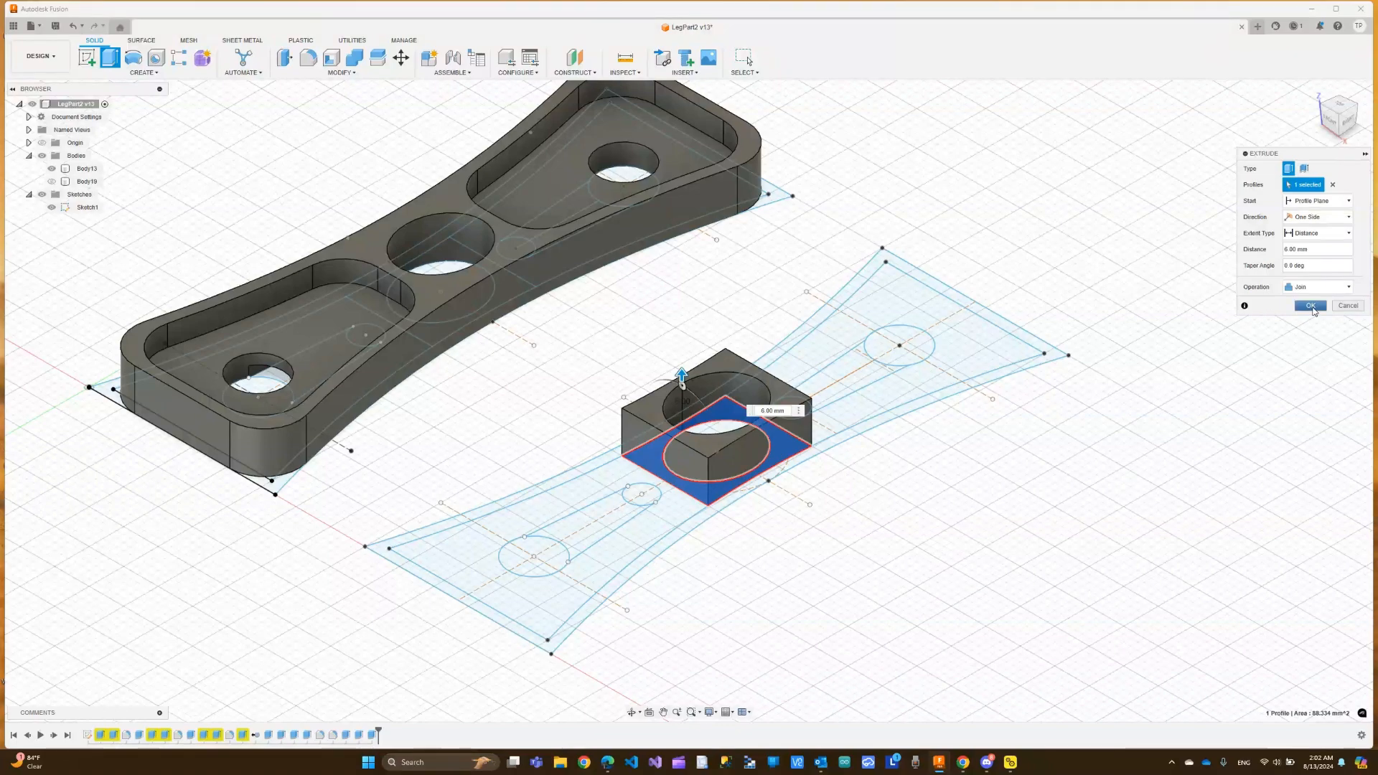
{"action": "left_click", "coordinate": [1310, 305]}
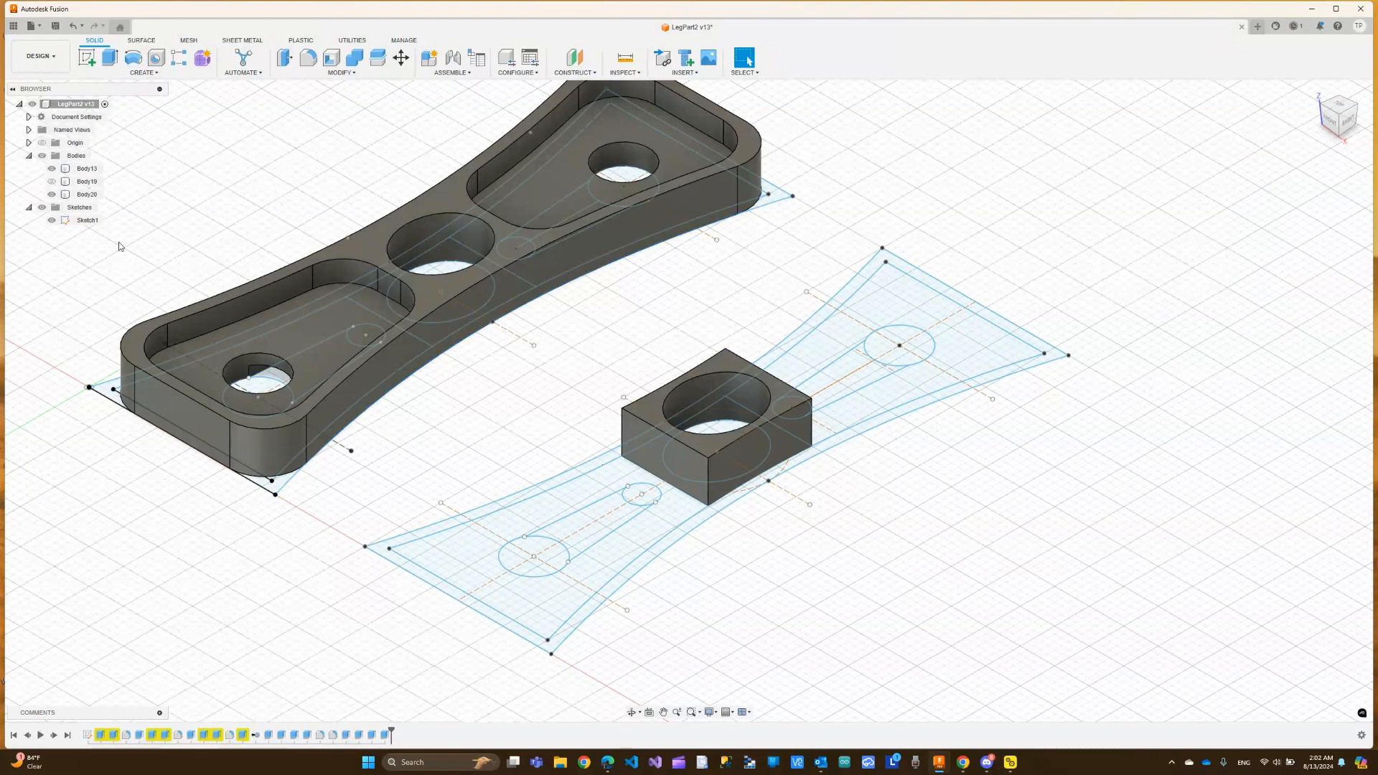
{"action": "left_click", "coordinate": [52, 183]}
{"action": "left_click", "coordinate": [53, 182]}
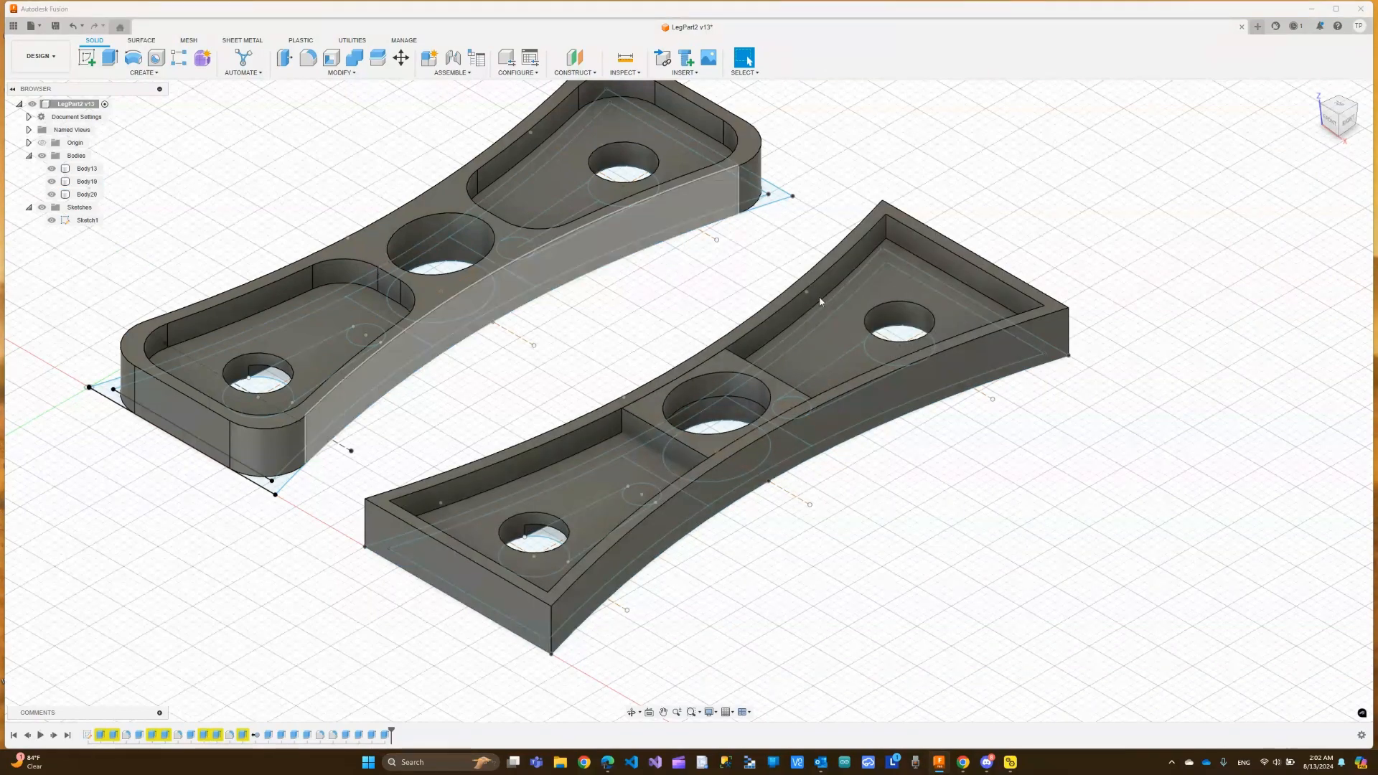
{"action": "left_click", "coordinate": [1317, 92]}
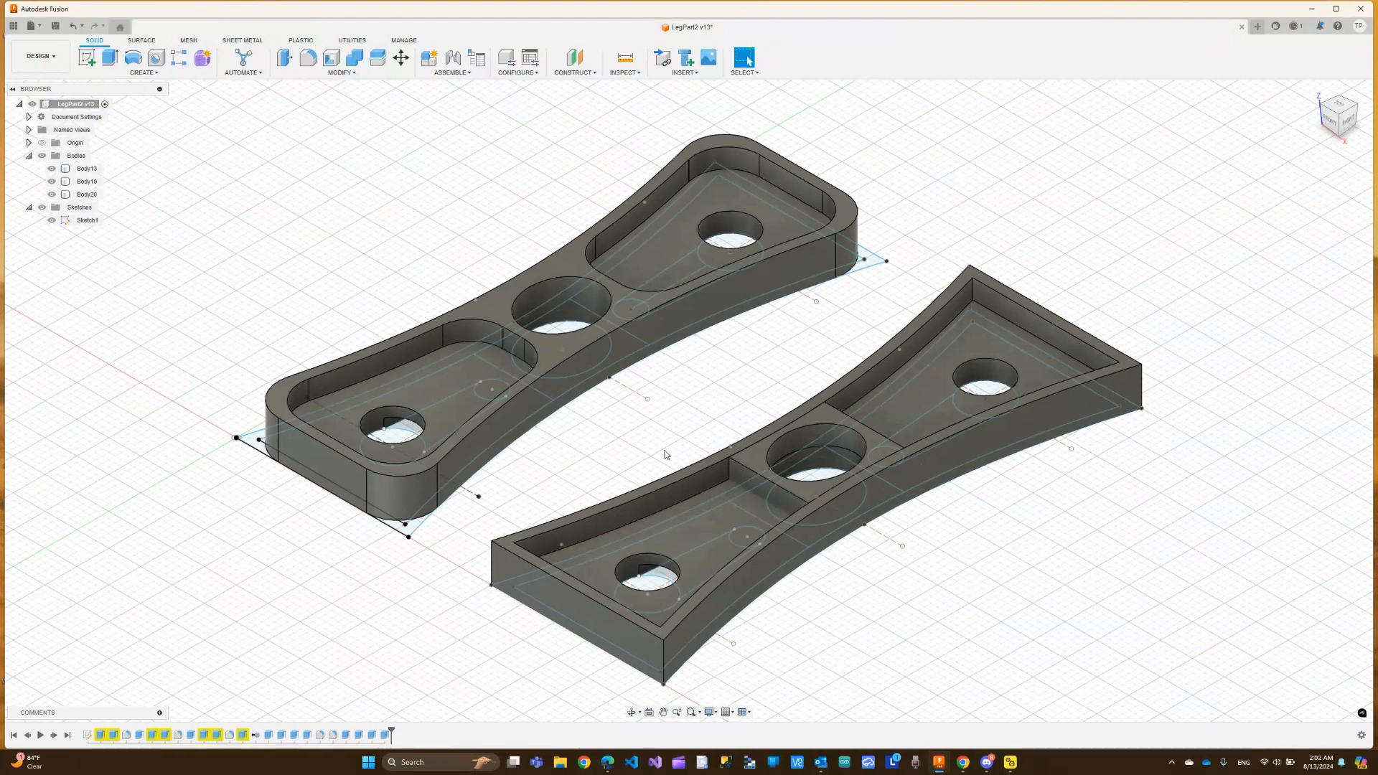
{"action": "left_click", "coordinate": [307, 57]}
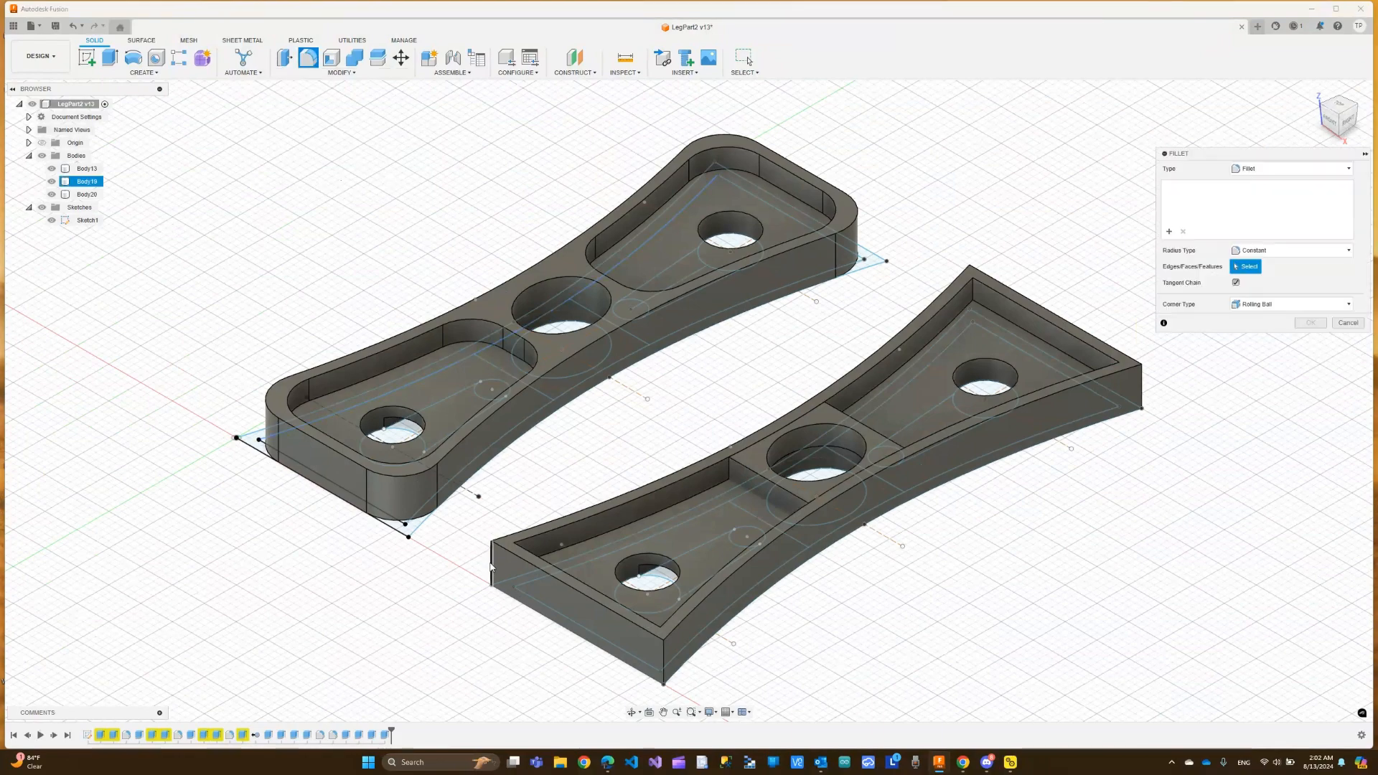
{"action": "left_click", "coordinate": [492, 571]}
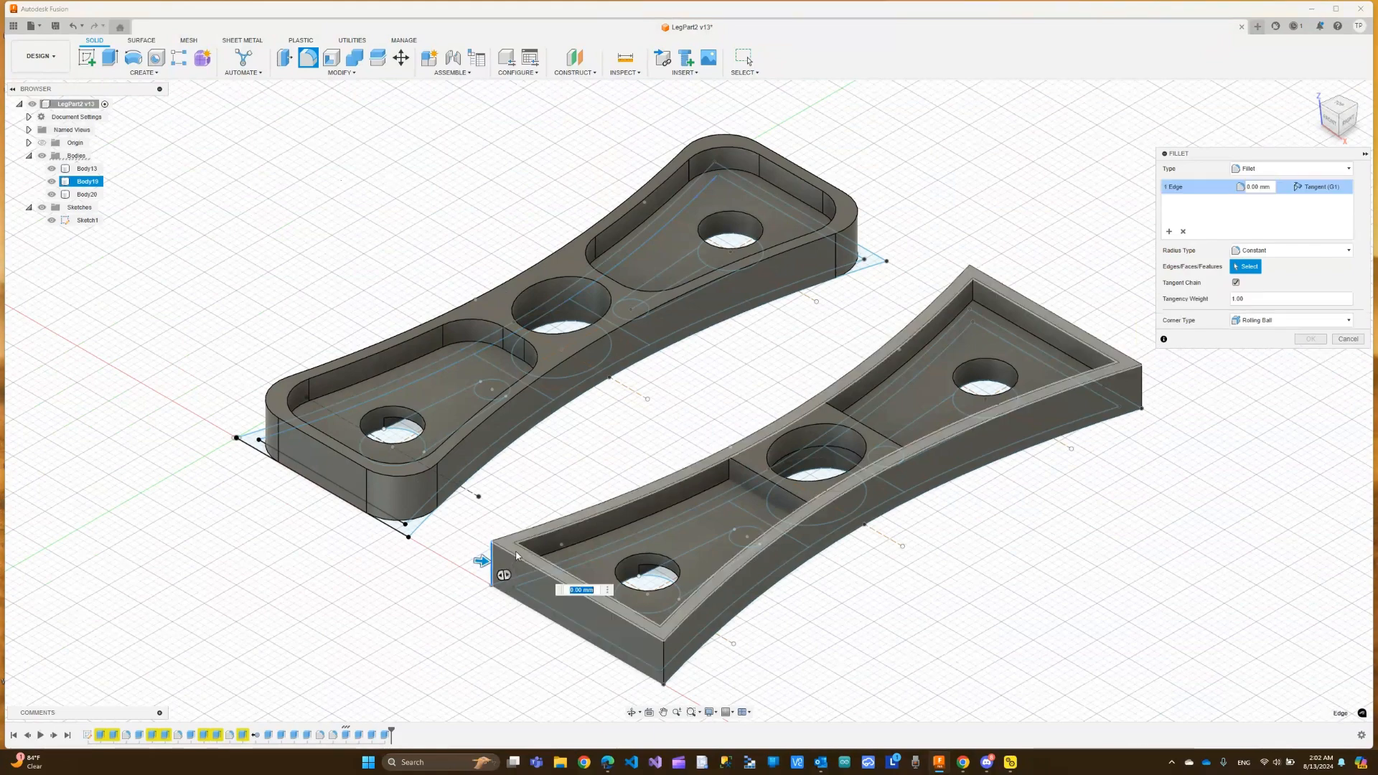
{"action": "left_click", "coordinate": [513, 562]}
{"action": "left_click", "coordinate": [514, 563]}
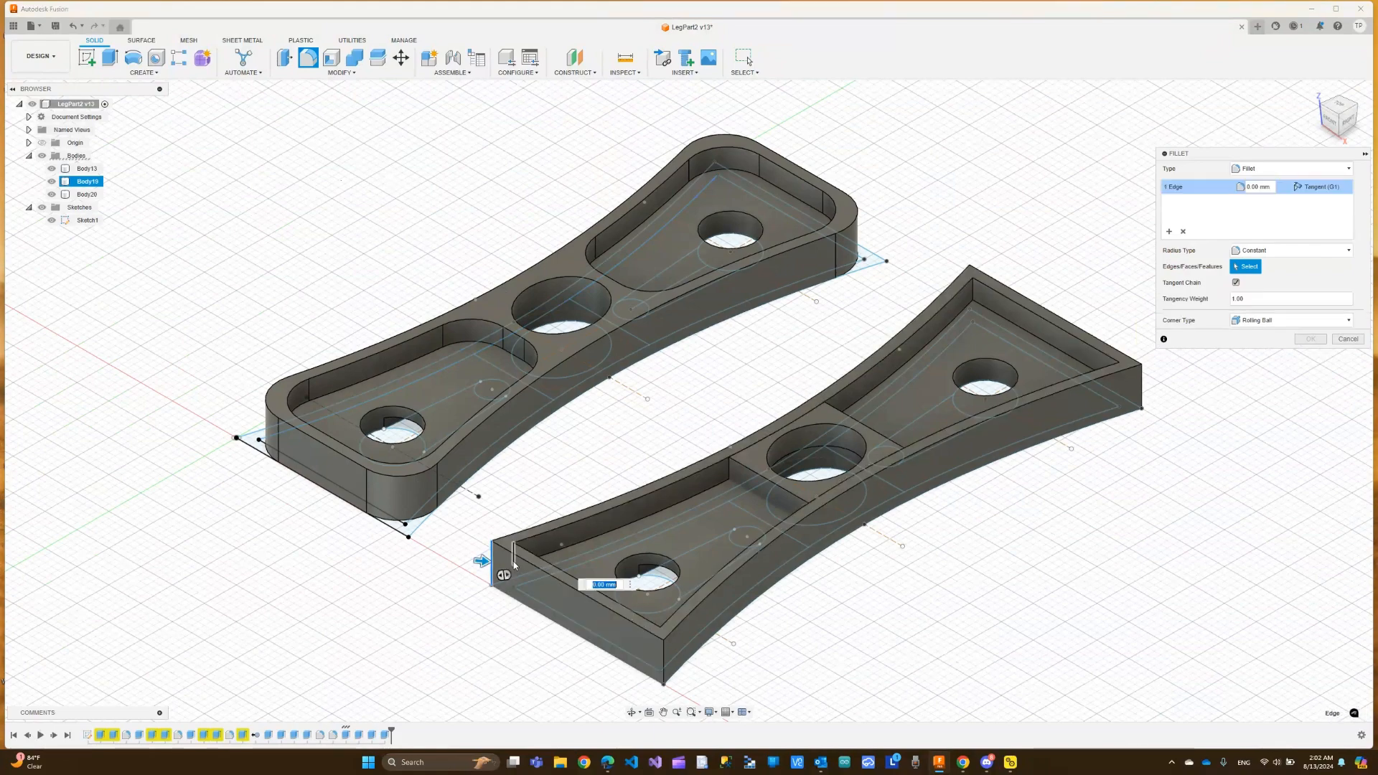
{"action": "left_click", "coordinate": [664, 661]}
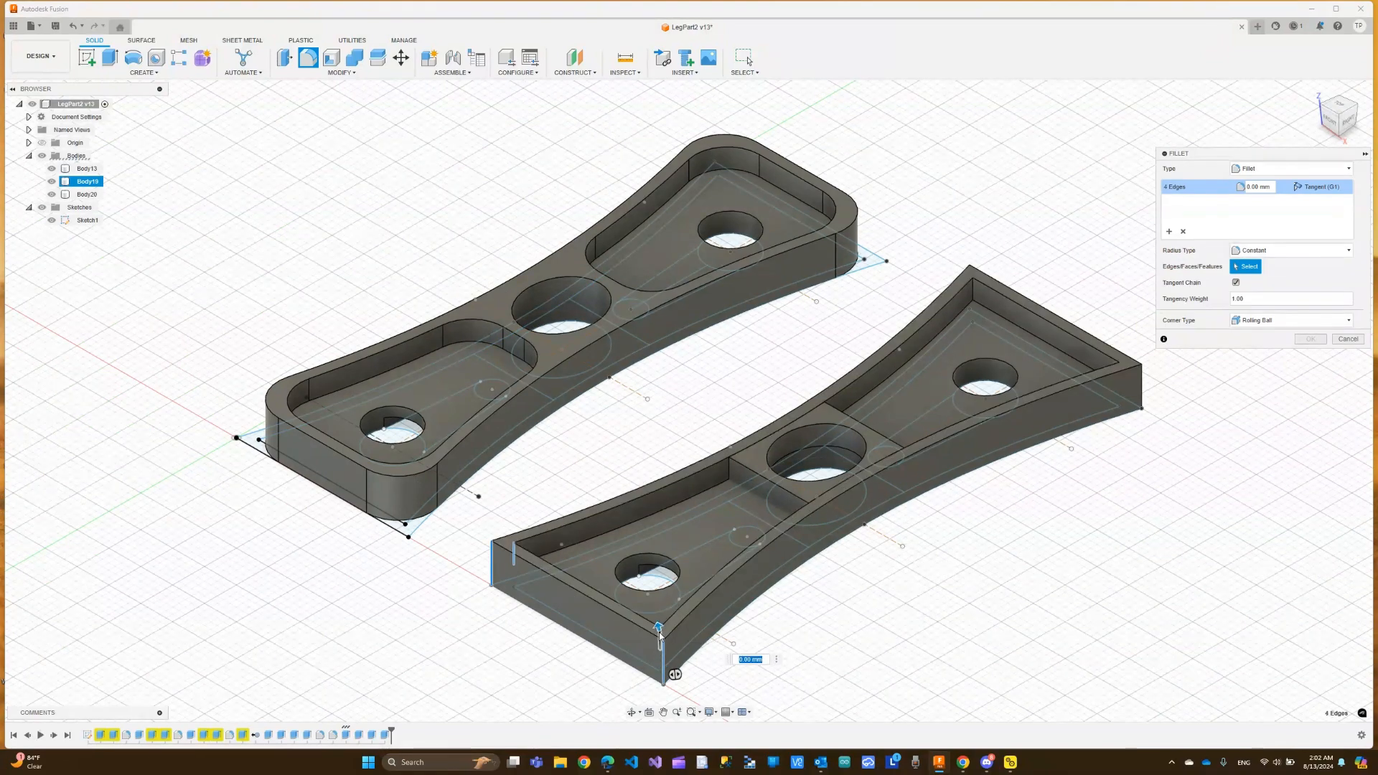
{"action": "left_click", "coordinate": [730, 480]}
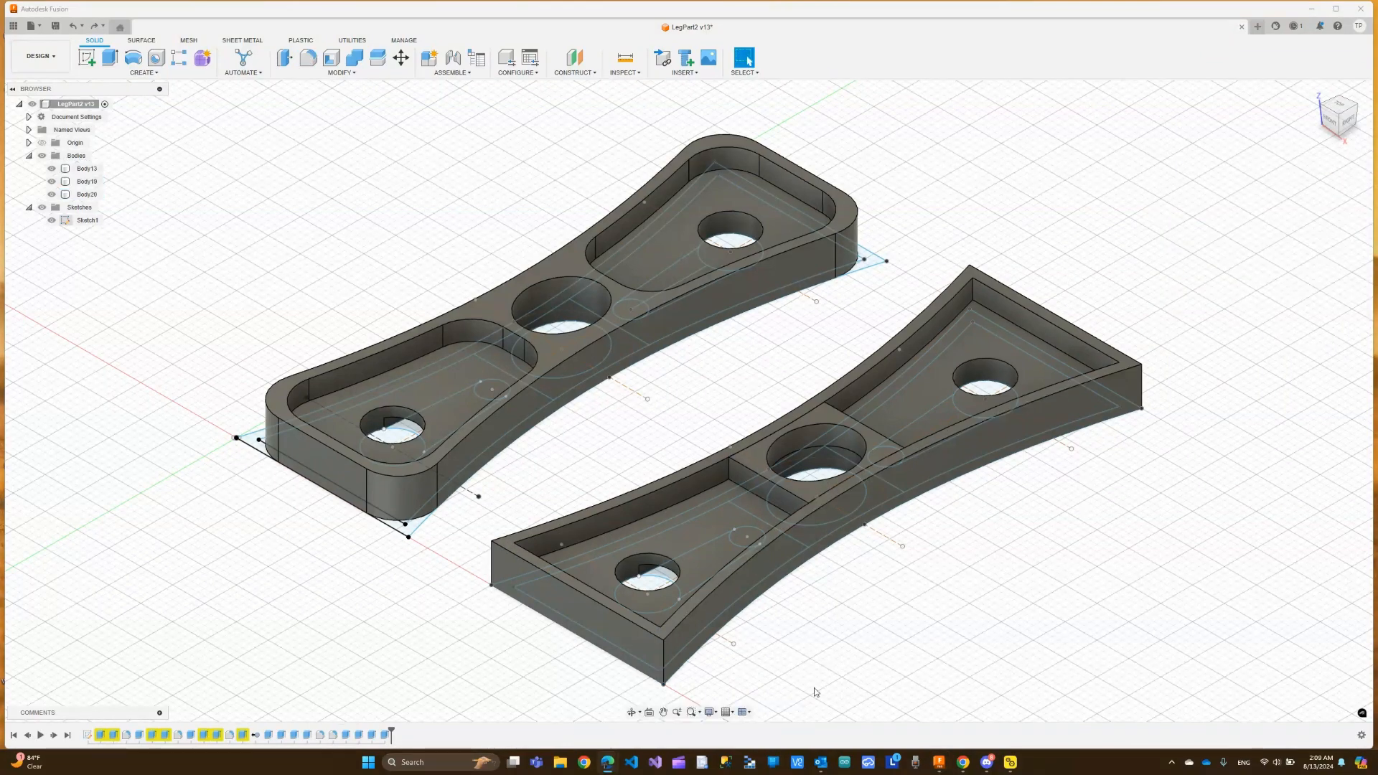
Combine the raised centre block with the new leg's body using a Join operation, taking the block as target and the leg as tool
{"action": "scroll", "coordinate": [804, 489], "scroll_direction": "up", "scroll_amount": 2}
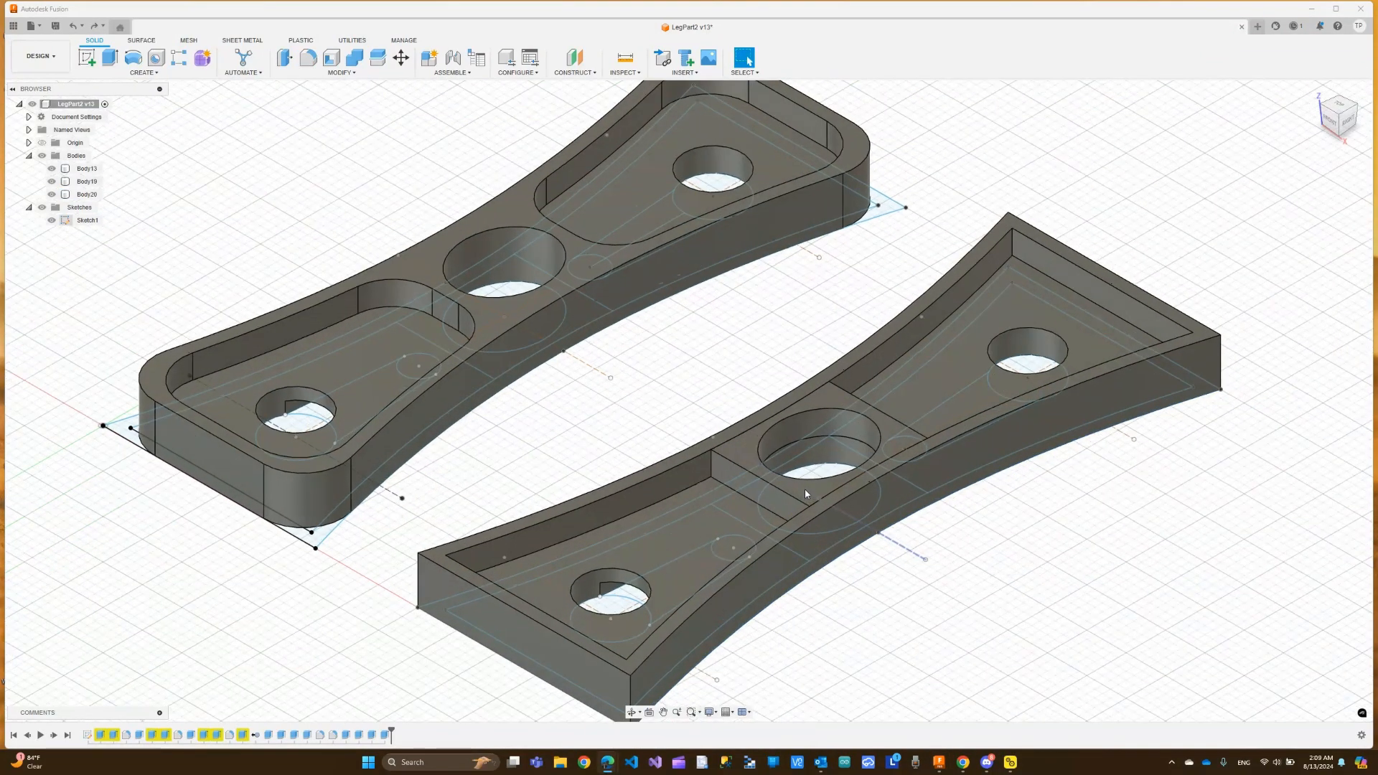
{"action": "scroll", "coordinate": [804, 489], "scroll_direction": "up", "scroll_amount": 3}
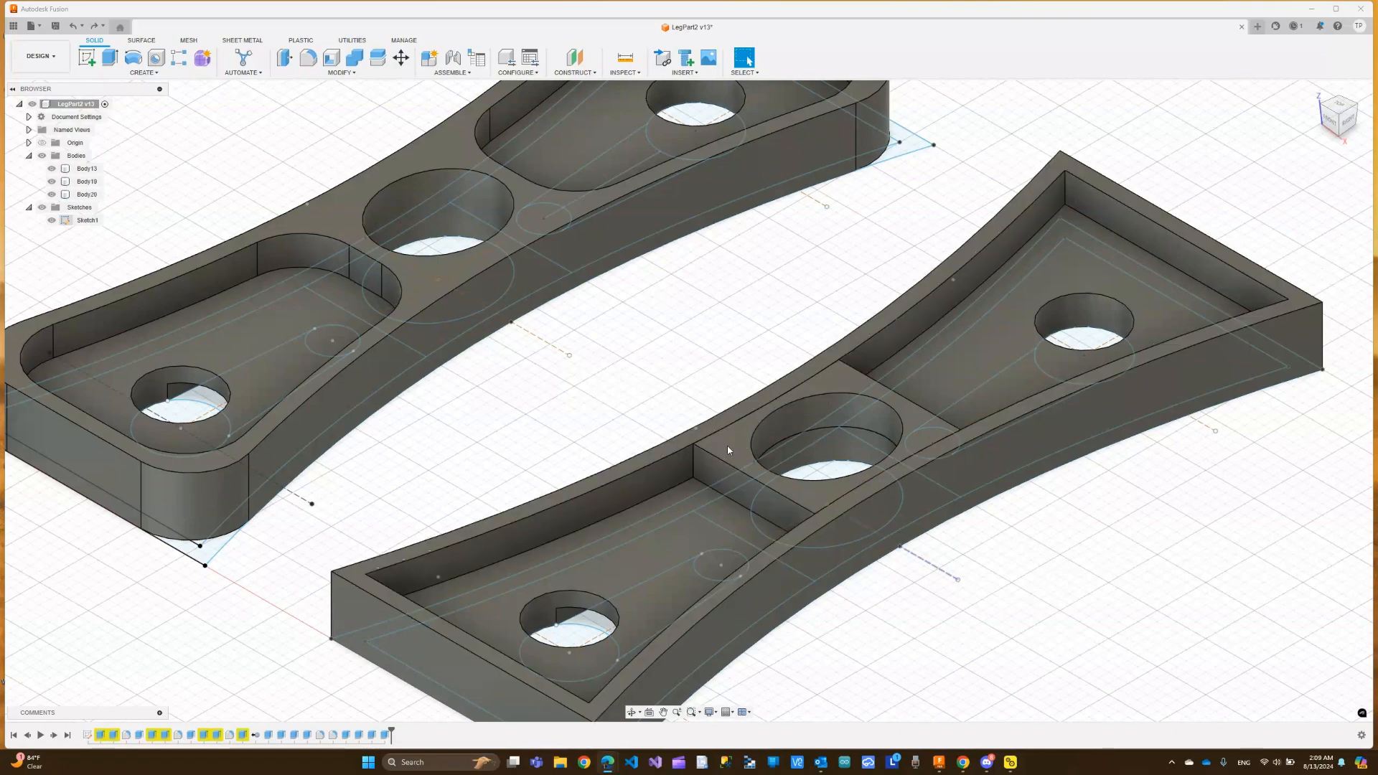
{"action": "left_click", "coordinate": [353, 60]}
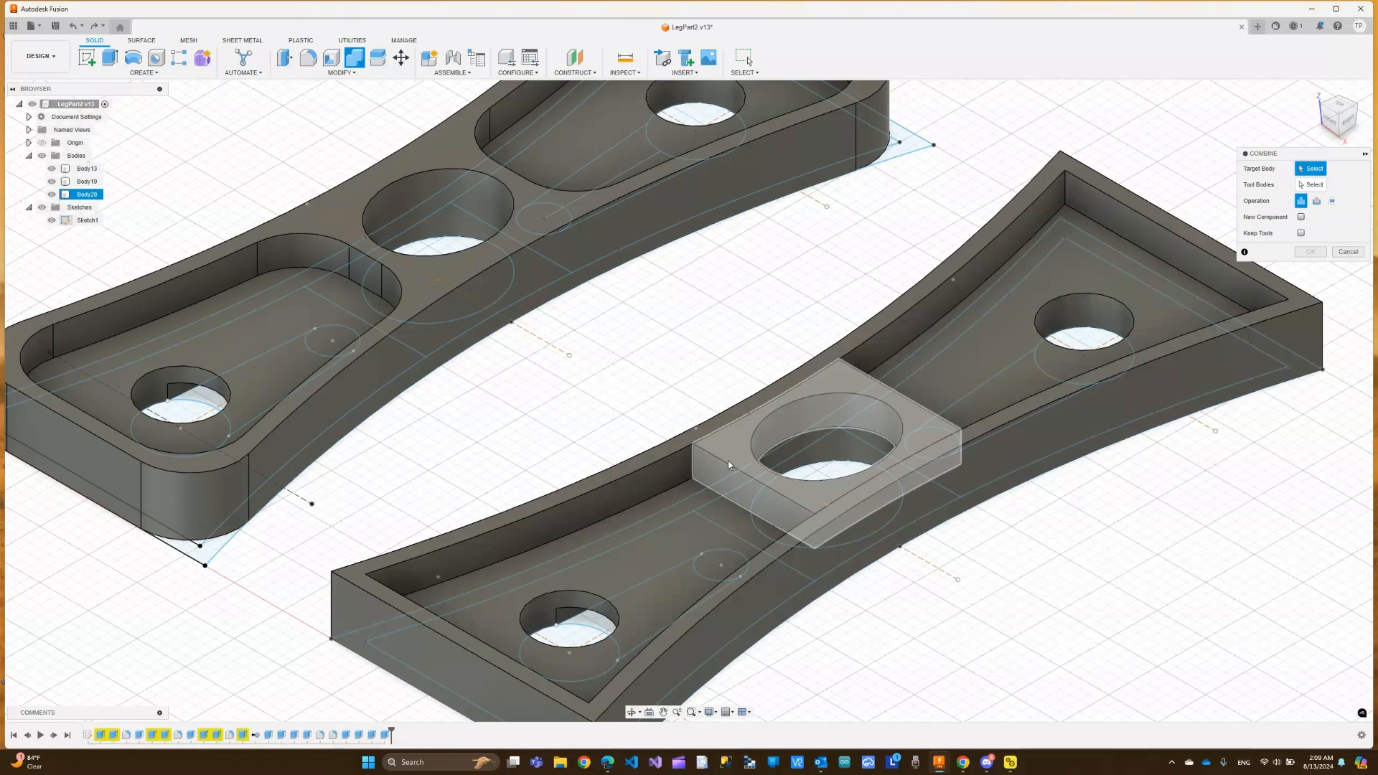
{"action": "left_click", "coordinate": [728, 461]}
{"action": "left_click", "coordinate": [676, 470]}
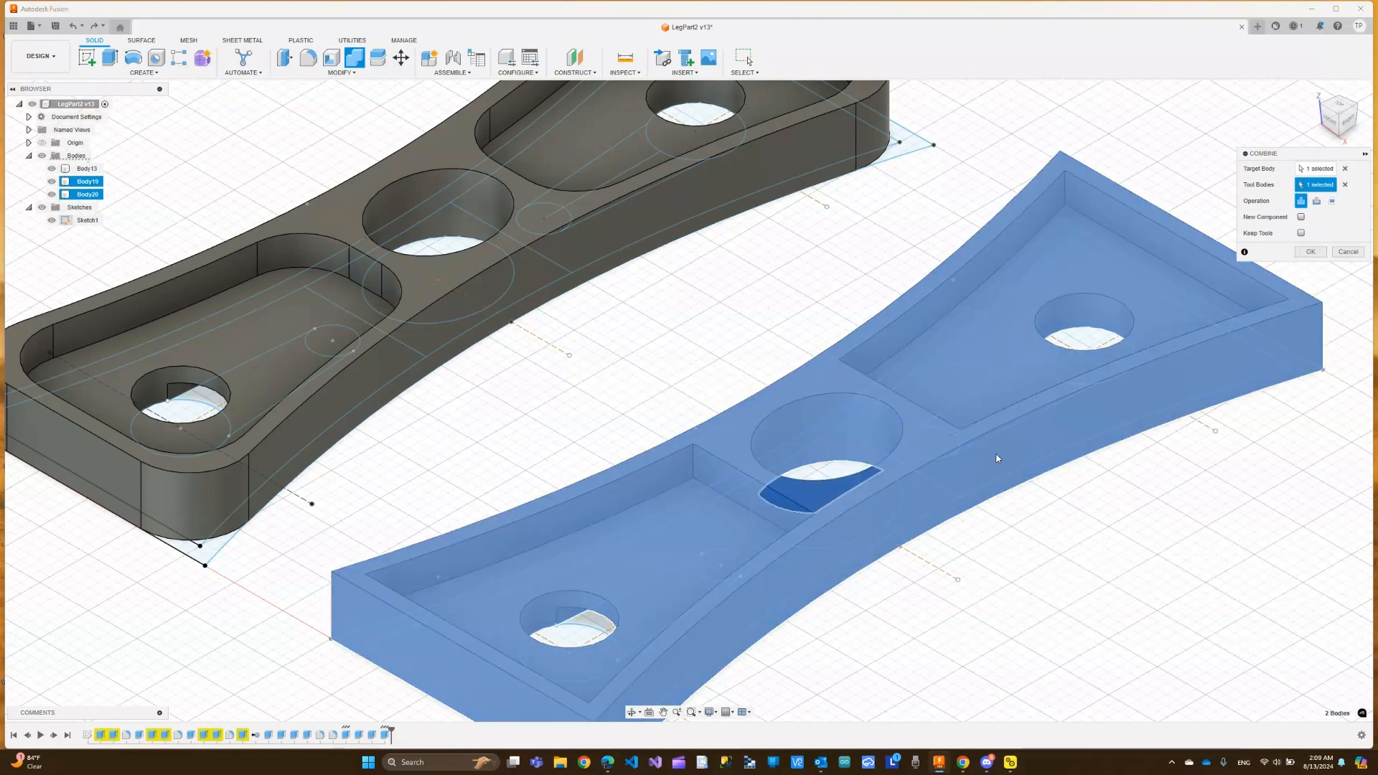
{"action": "left_click", "coordinate": [1309, 252]}
{"action": "scroll", "coordinate": [756, 445], "scroll_direction": "up", "scroll_amount": 3}
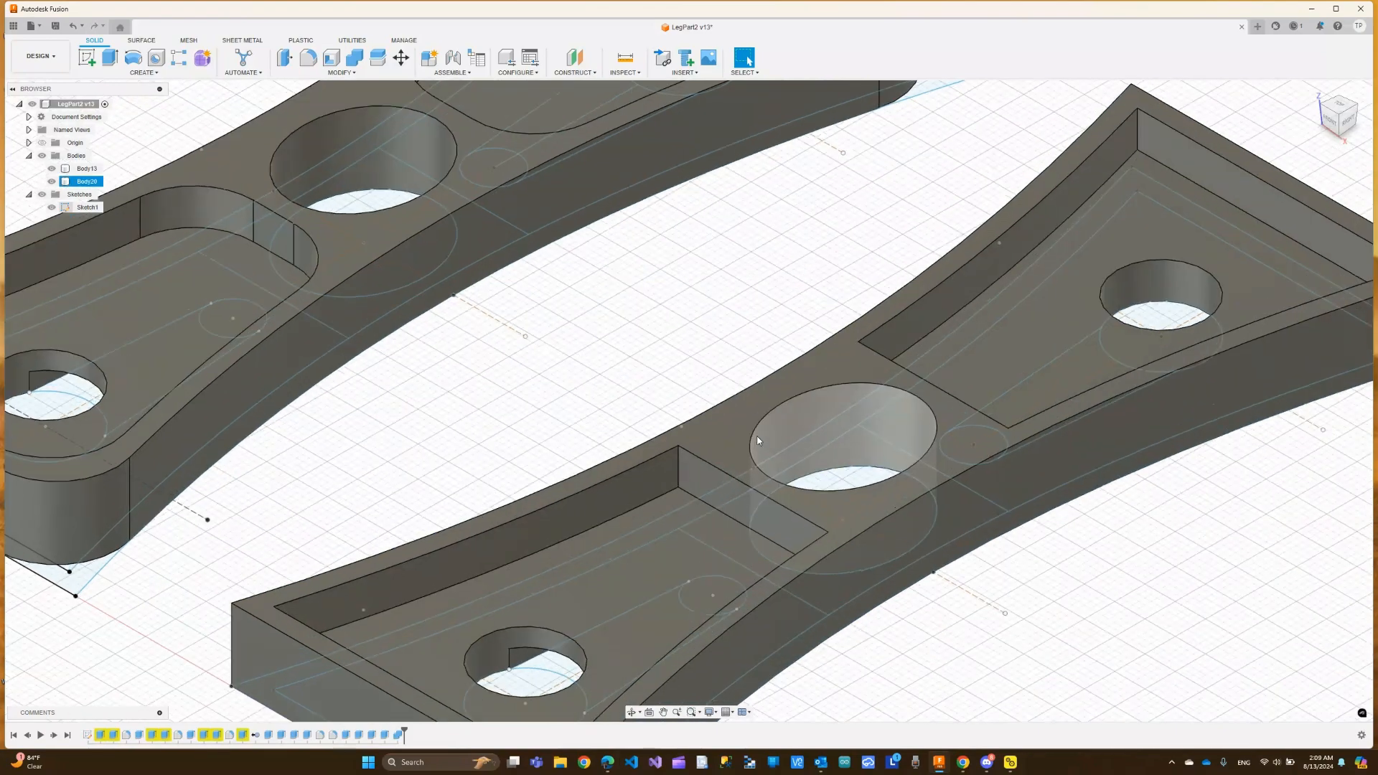
{"action": "scroll", "coordinate": [757, 444], "scroll_direction": "down", "scroll_amount": 5}
{"action": "scroll", "coordinate": [757, 449], "scroll_direction": "down", "scroll_amount": 2}
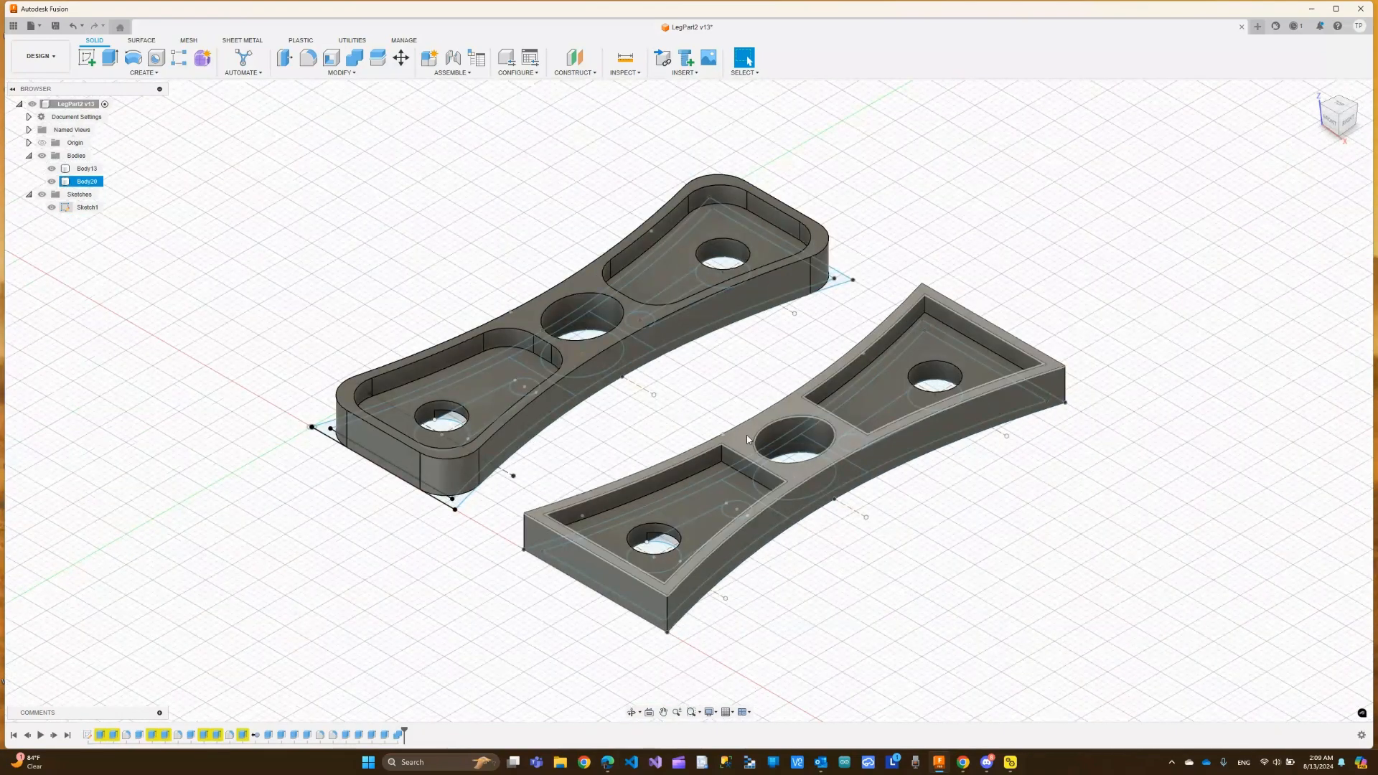
{"action": "left_click", "coordinate": [735, 426]}
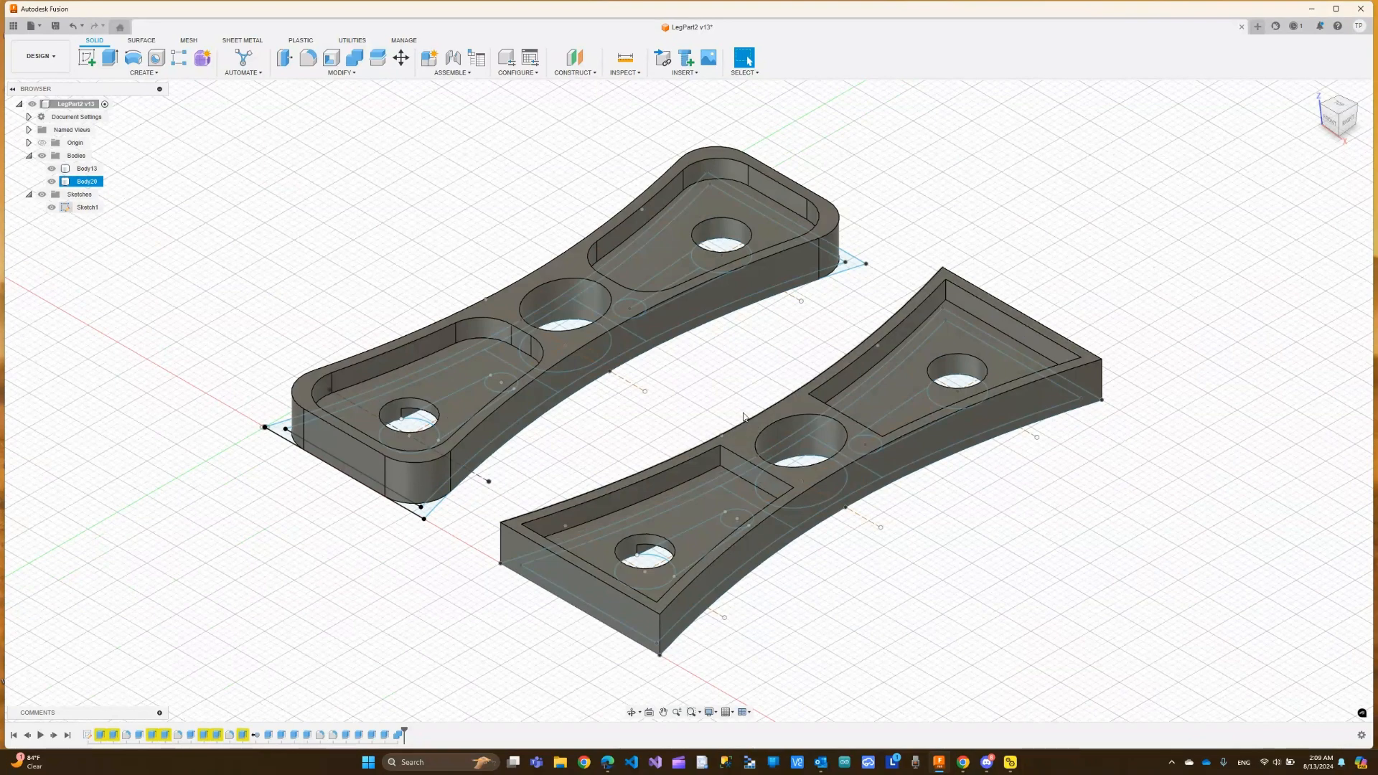
Fillet the new leg's four outer vertical corners and all eight inner corners of its two pockets with a 5 mm radius
{"action": "left_click", "coordinate": [308, 57]}
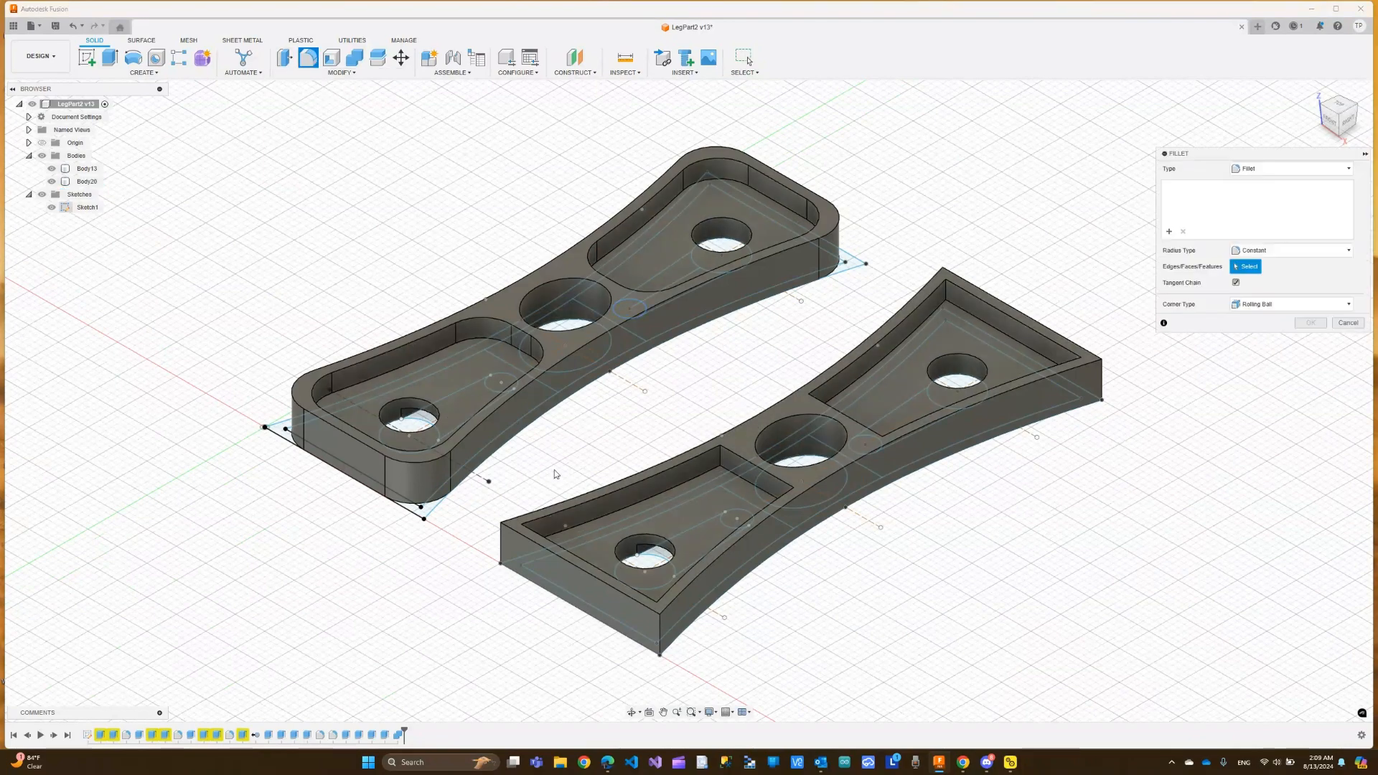
{"action": "left_click", "coordinate": [501, 544]}
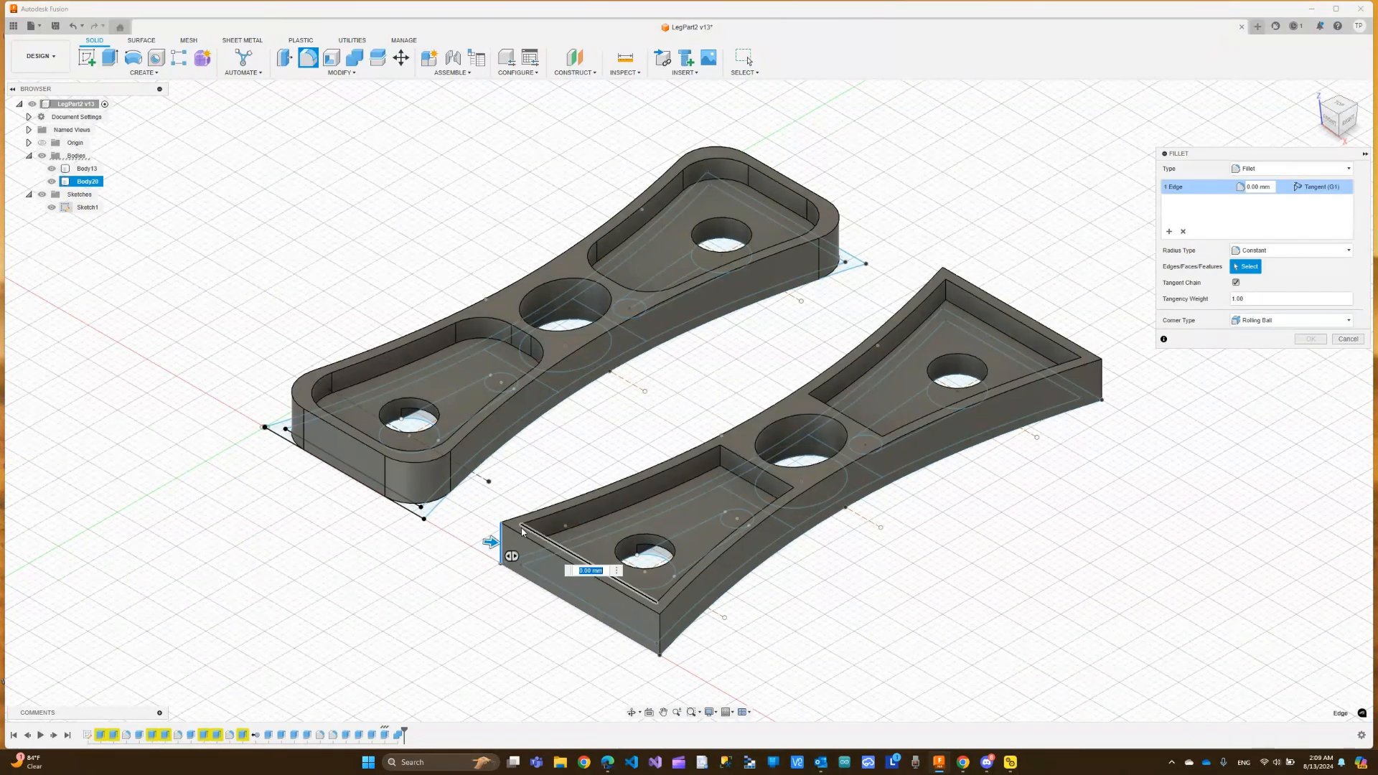
{"action": "left_click", "coordinate": [522, 531]}
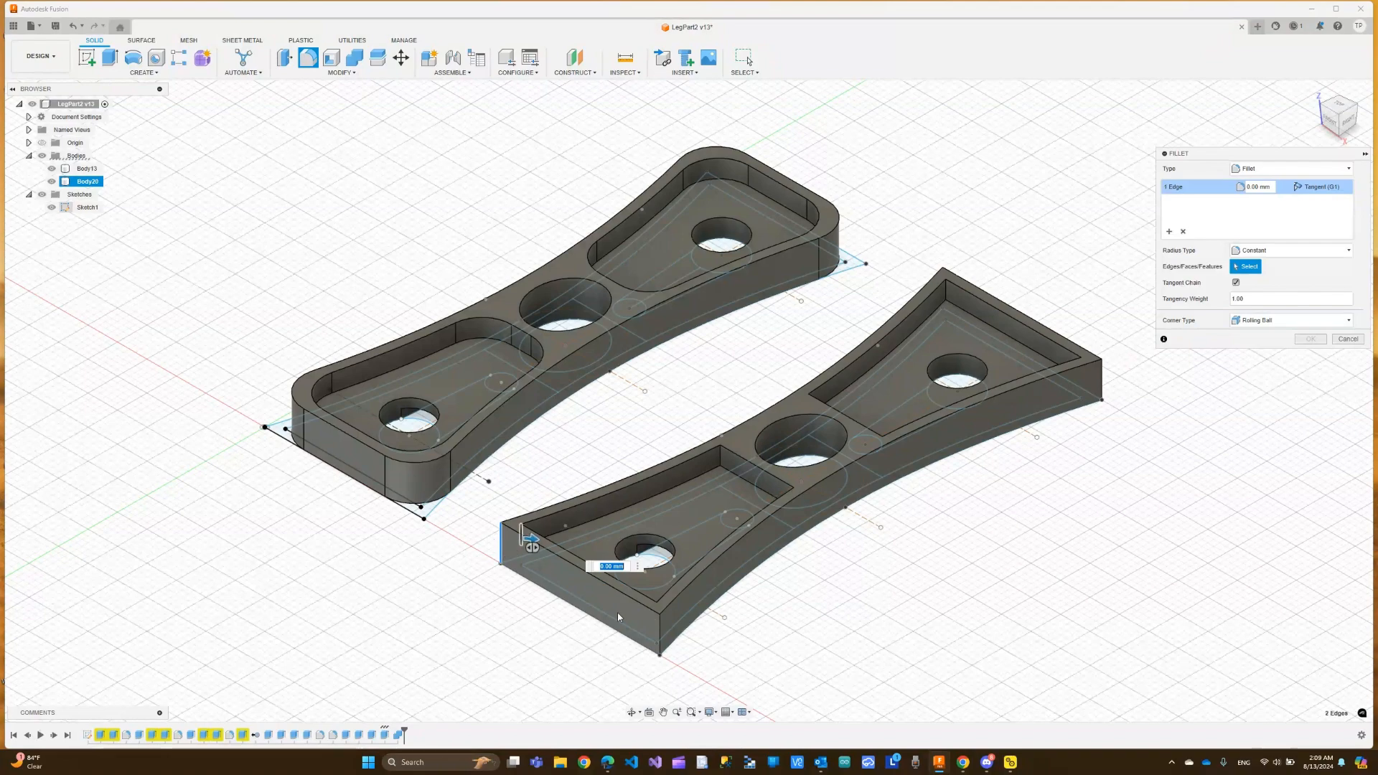
{"action": "left_click", "coordinate": [658, 628]}
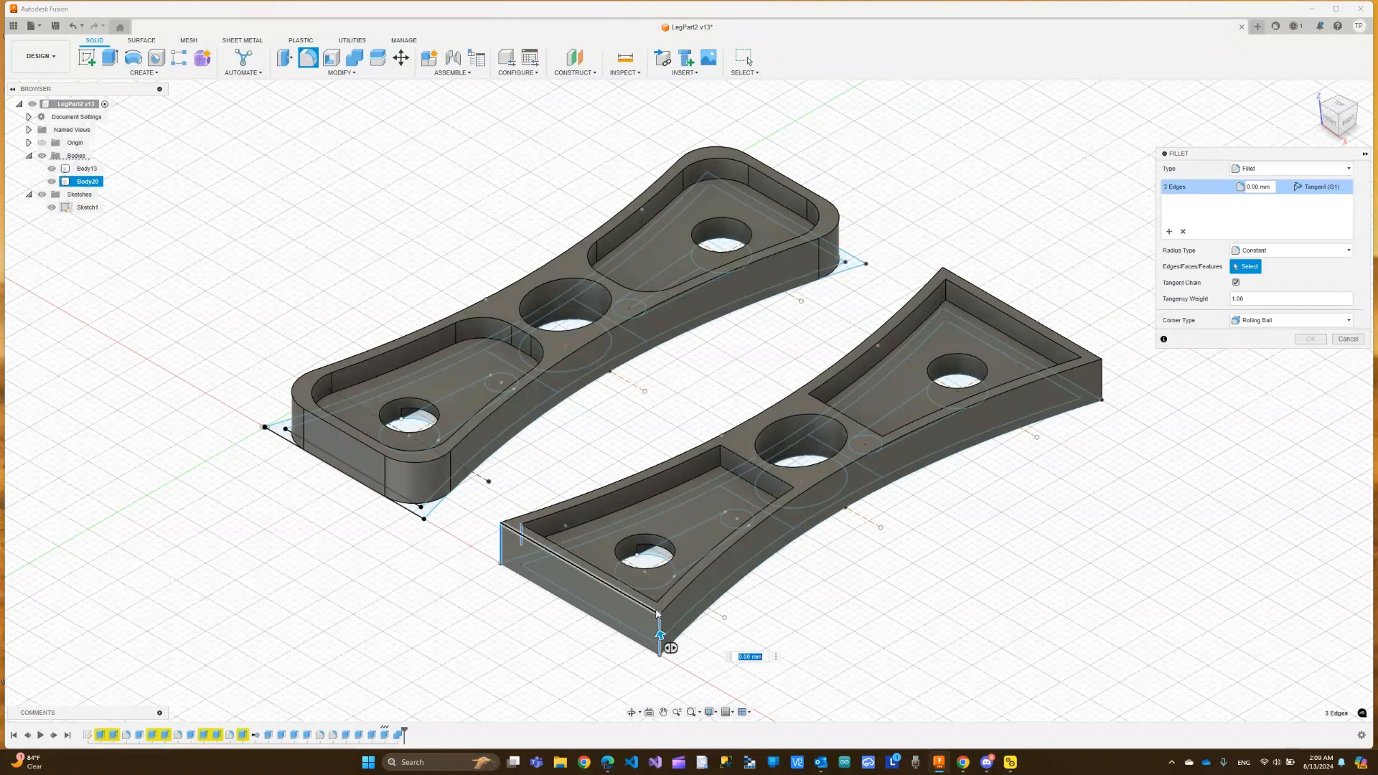
{"action": "left_click", "coordinate": [790, 504]}
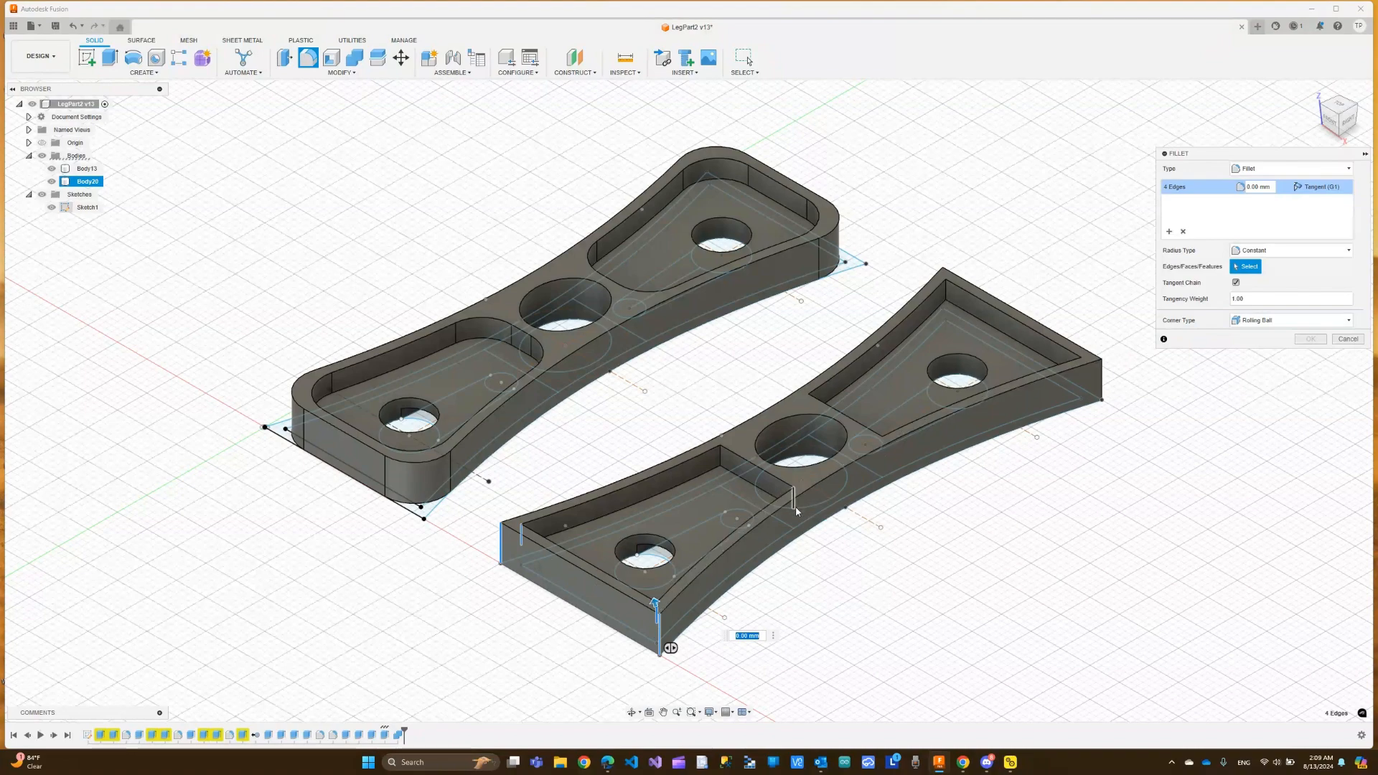
{"action": "left_click", "coordinate": [794, 502]}
{"action": "left_click", "coordinate": [720, 460]}
{"action": "left_click", "coordinate": [882, 447]}
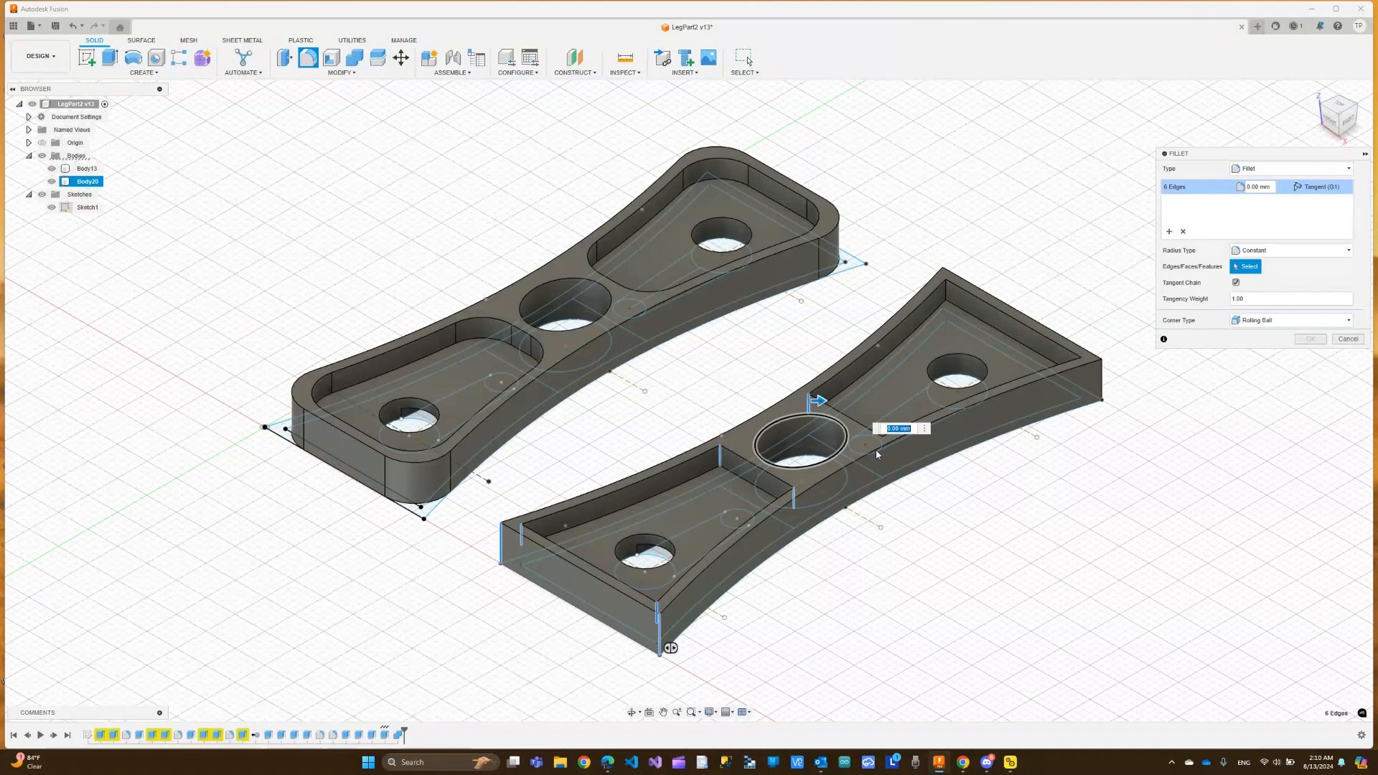
{"action": "left_click", "coordinate": [882, 447]}
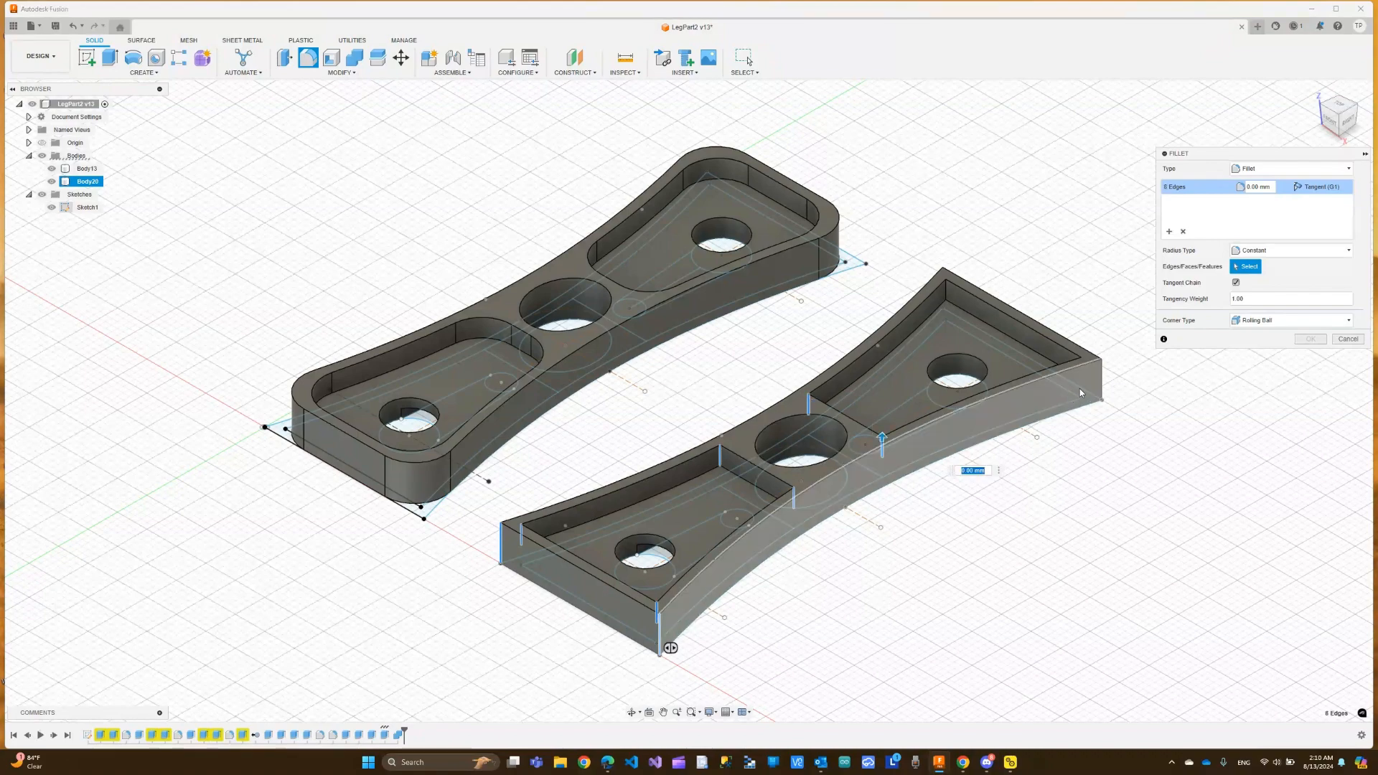
{"action": "left_click", "coordinate": [1079, 371]}
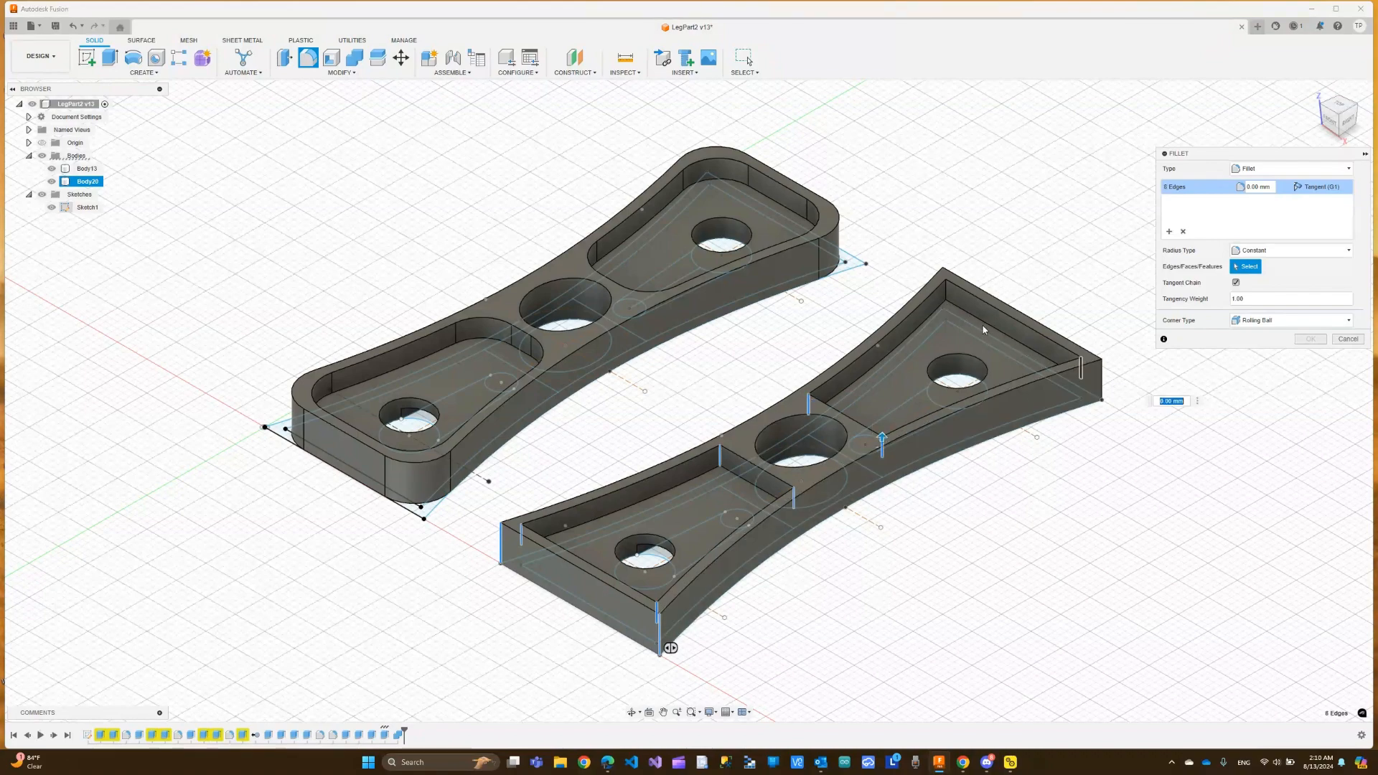
{"action": "left_click", "coordinate": [946, 293]}
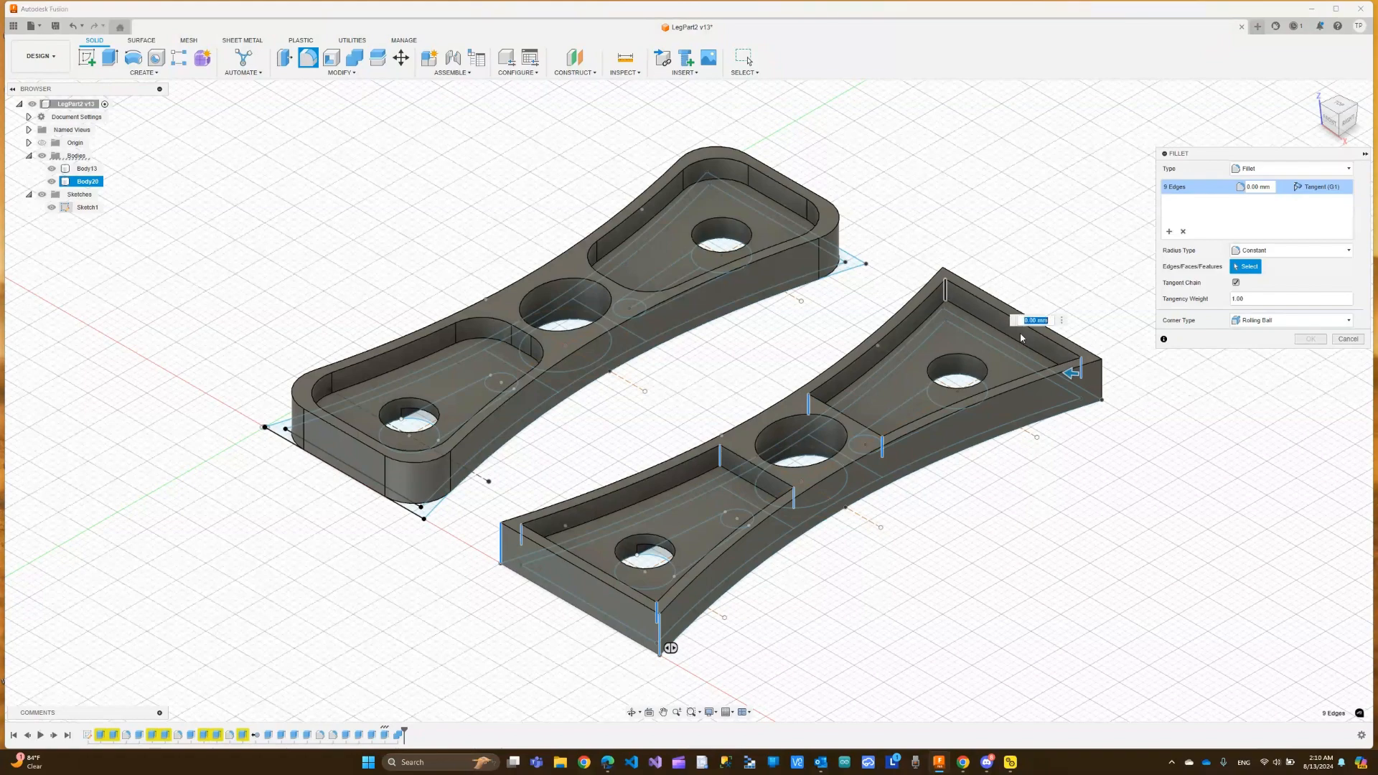
{"action": "left_click", "coordinate": [1102, 380]}
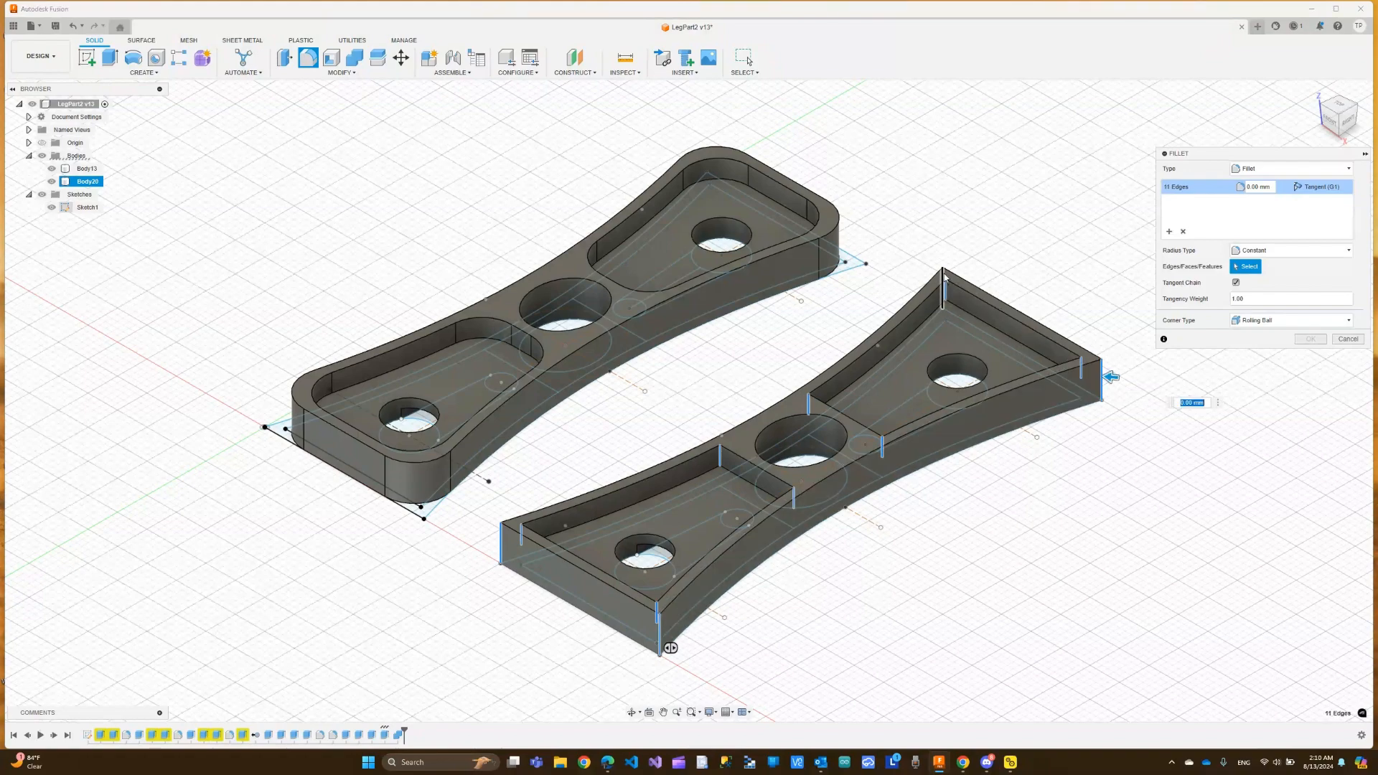
{"action": "left_click", "coordinate": [952, 296]}
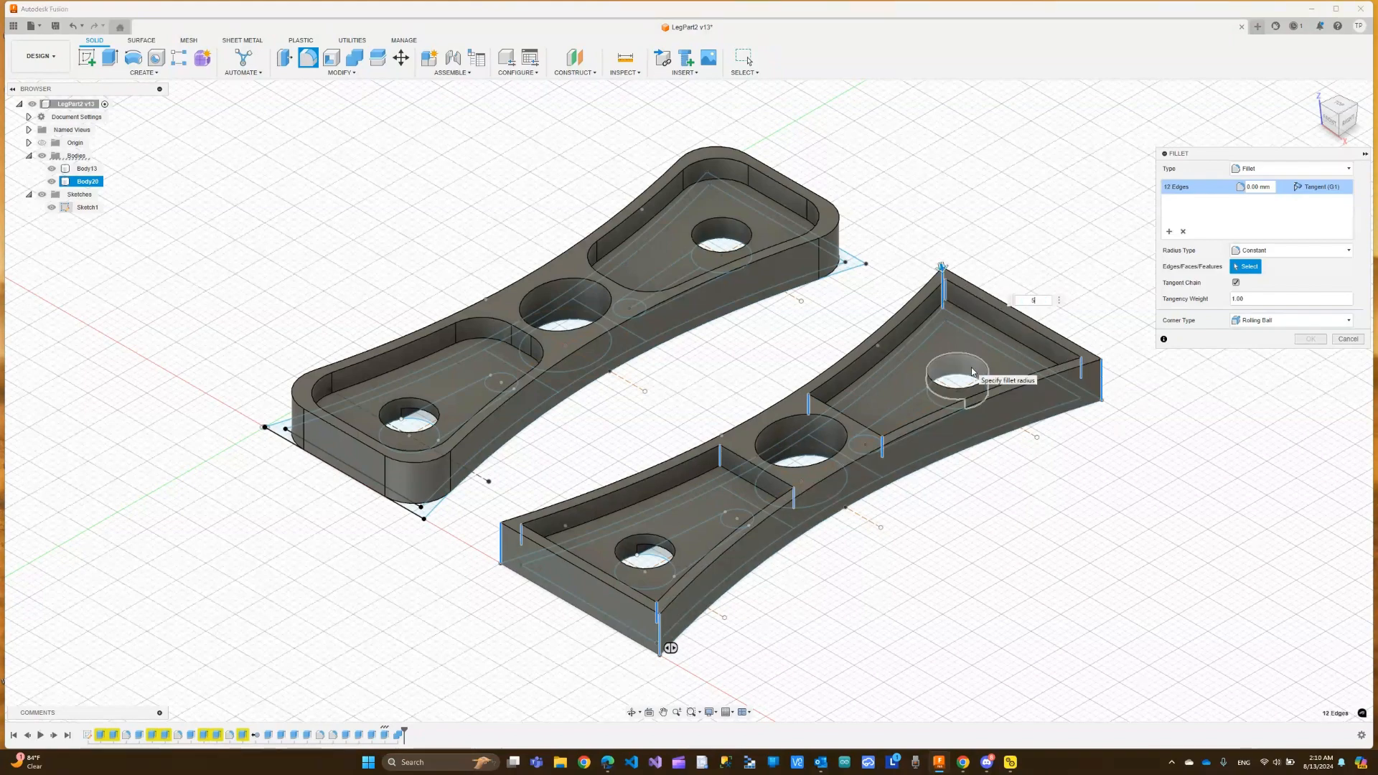
{"action": "type", "text": "5"}
{"action": "key", "text": "Return"}
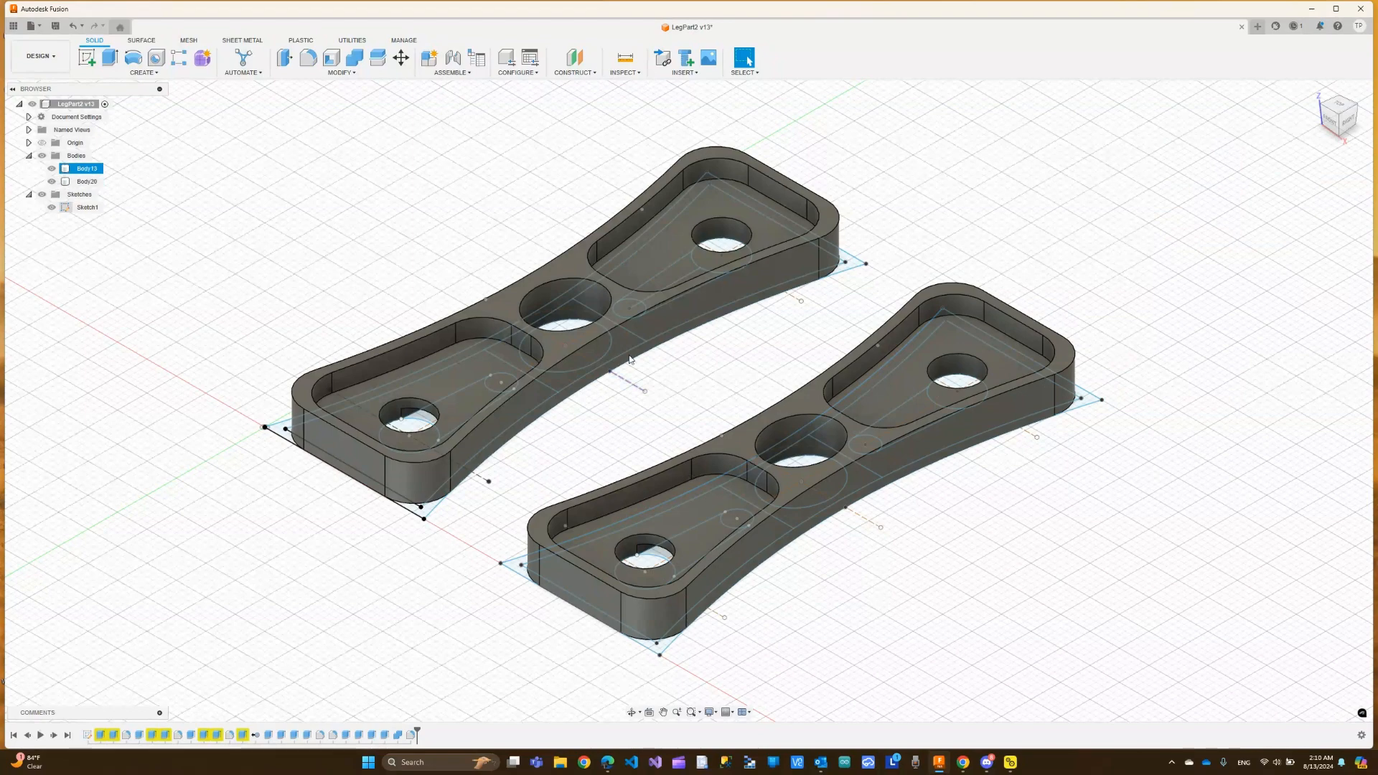
Hide the base sketch and compare the new leg with the original from a low side angle
{"action": "left_click", "coordinate": [52, 207]}
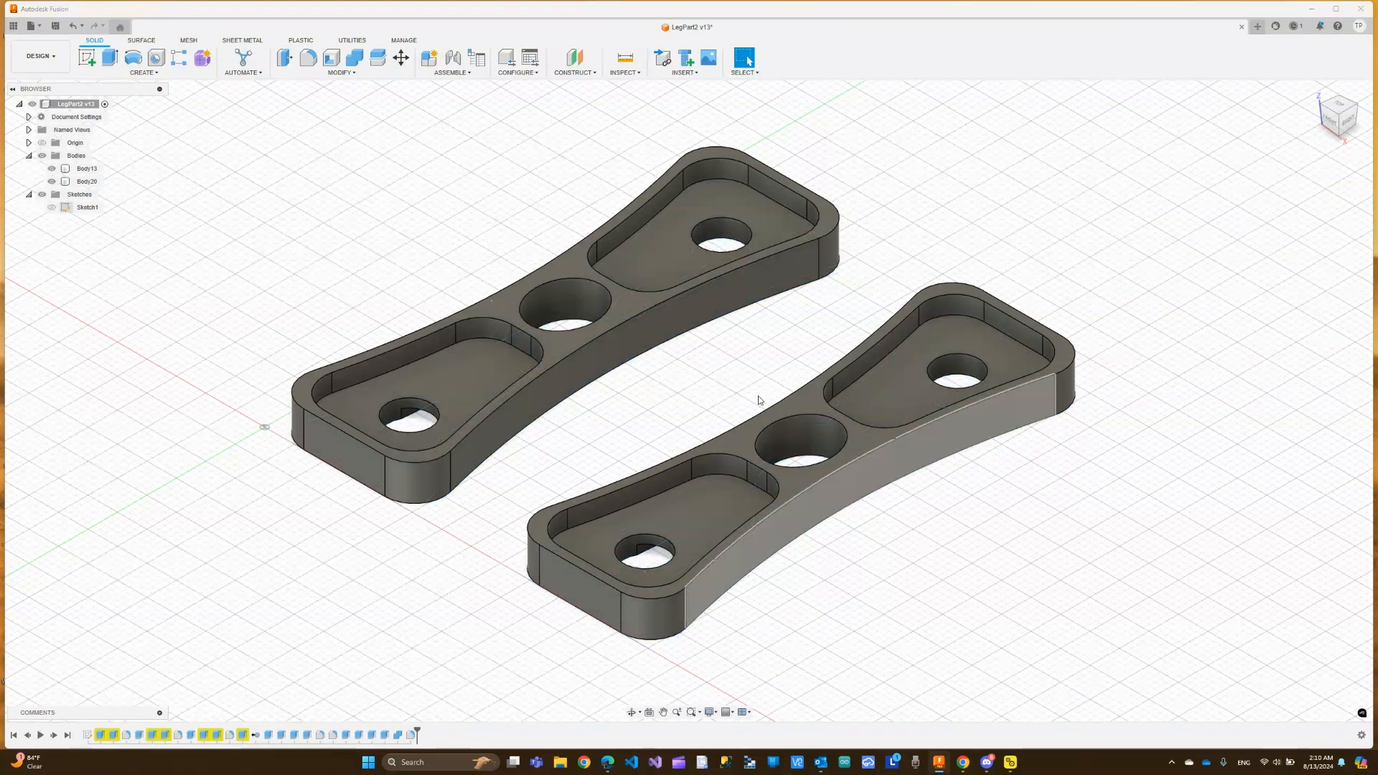
{"action": "left_click", "coordinate": [632, 712]}
{"action": "left_click_drag", "start_coordinate": [806, 652], "coordinate": [796, 620]}
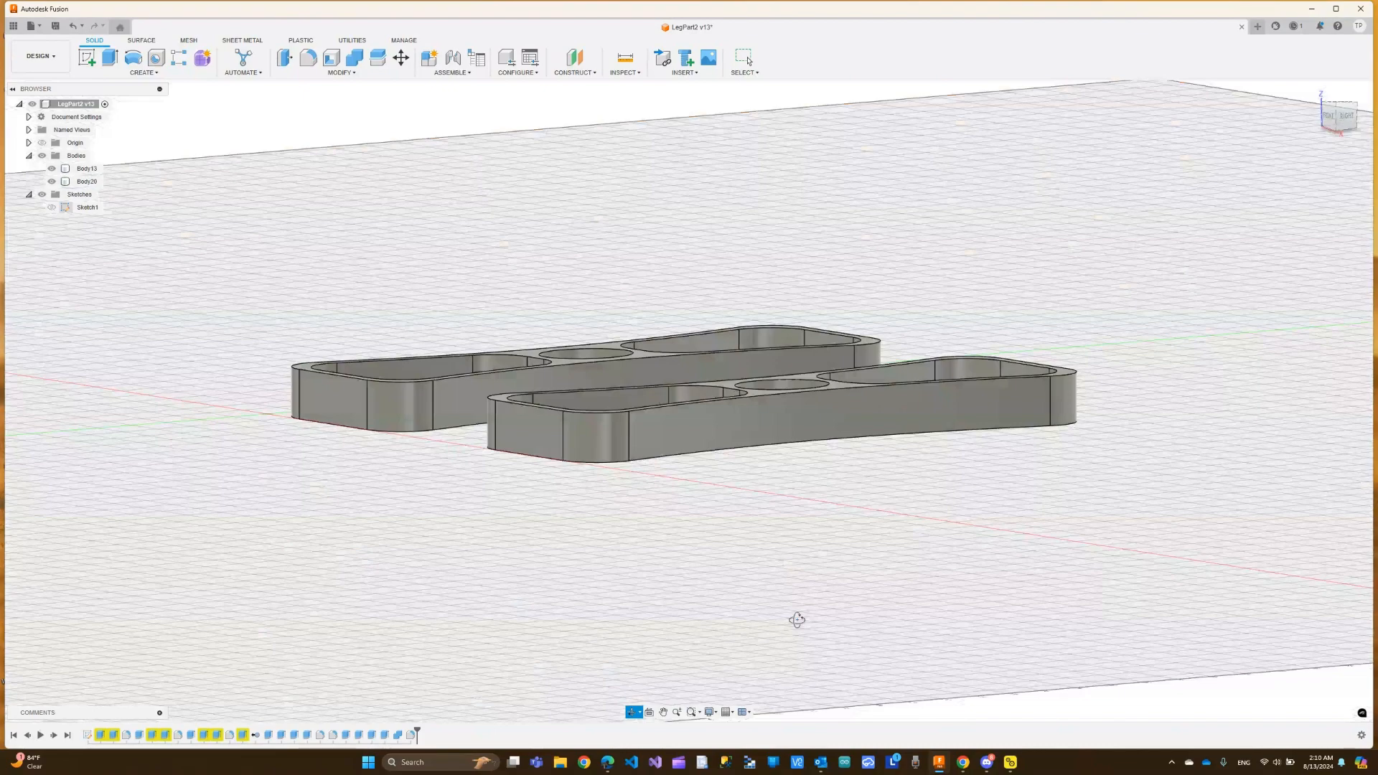
{"action": "mouse_move", "coordinate": [796, 619]}
{"action": "left_mouse_down"}
{"action": "mouse_move", "coordinate": [815, 569]}
{"action": "mouse_move", "coordinate": [785, 600]}
{"action": "mouse_move", "coordinate": [805, 645]}
{"action": "left_mouse_up"}
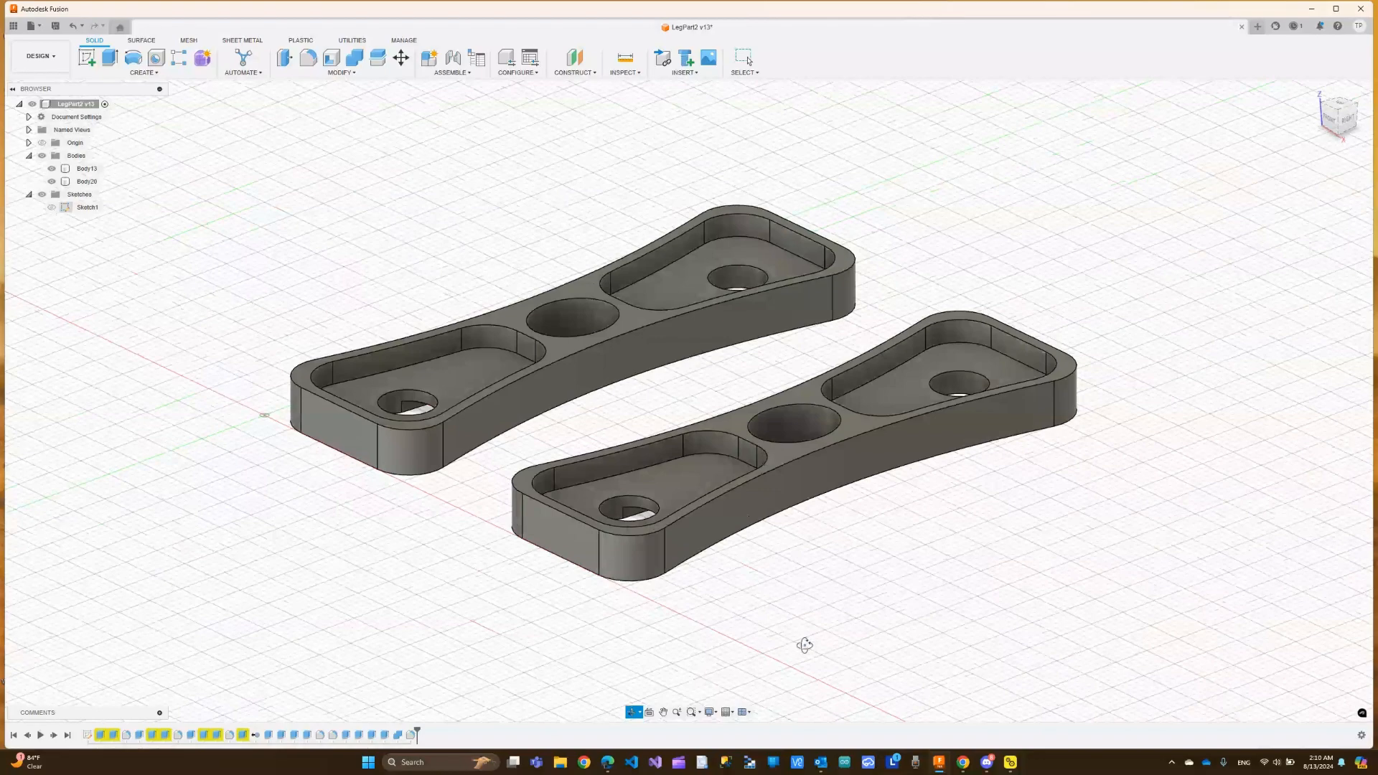